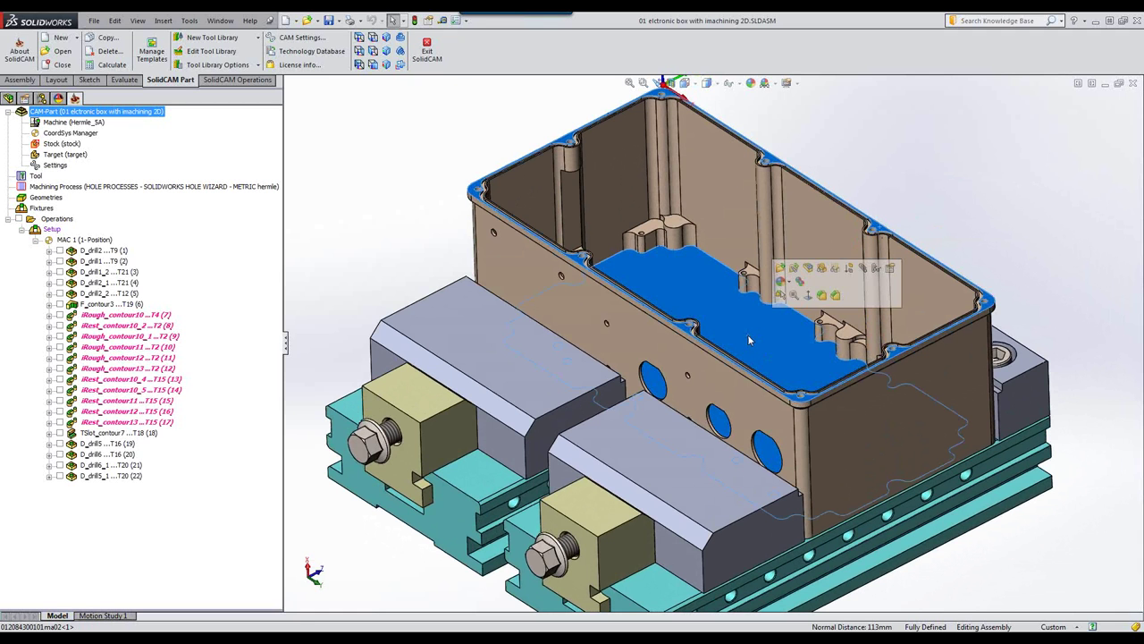
# Measure the normal distance from the box's top rim to the raised ledge in the far inner corner
pyautogui.click(948, 211)
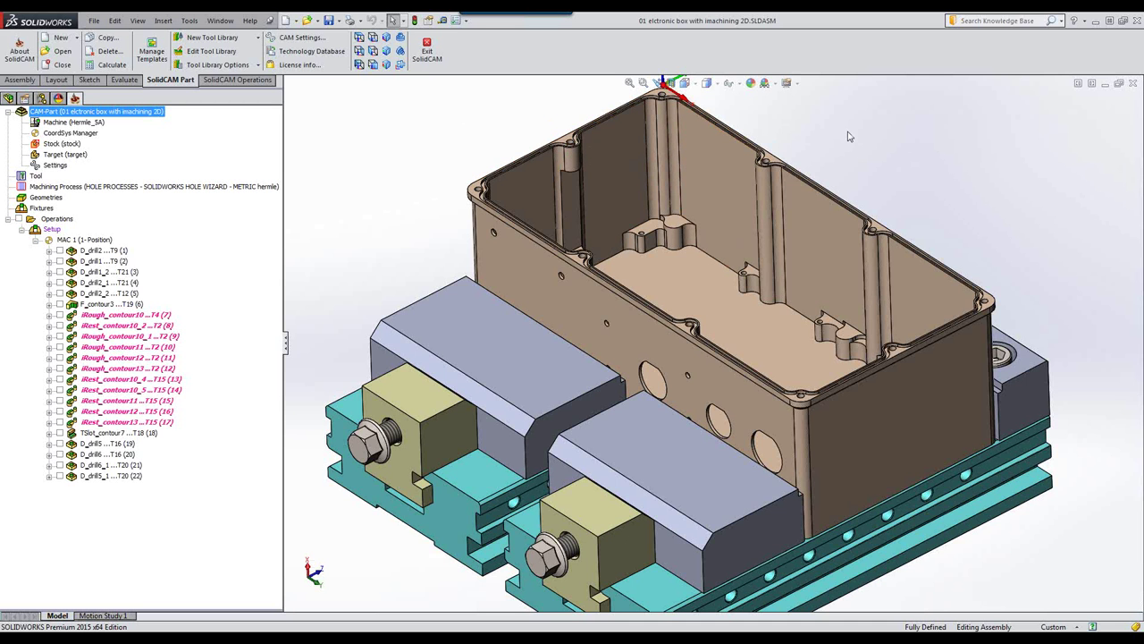
pyautogui.scroll(2, 850, 136)
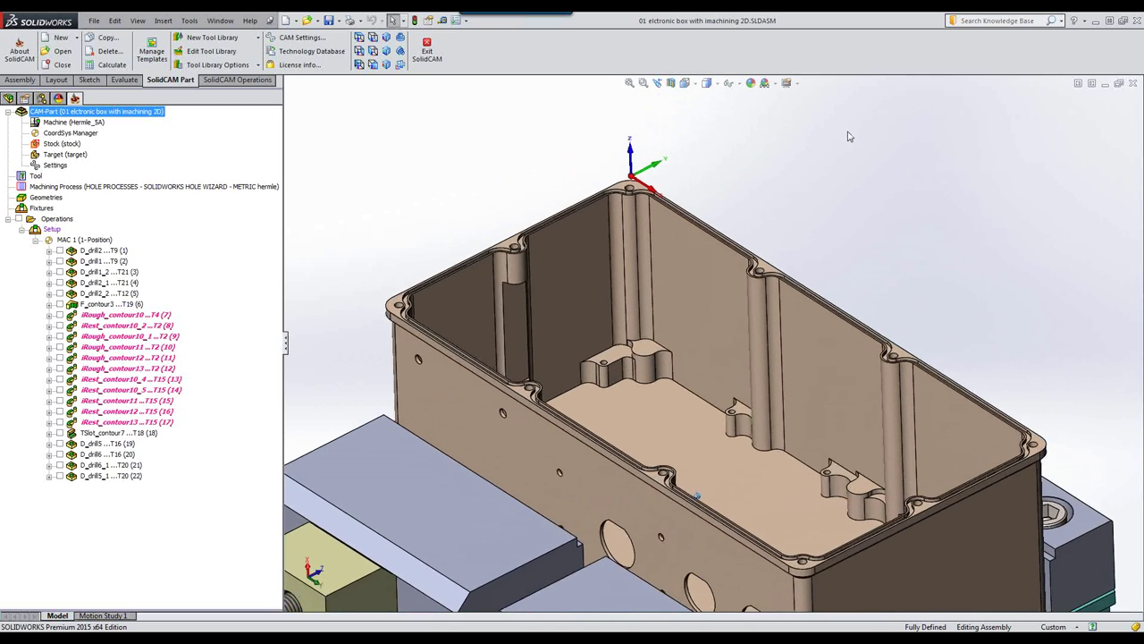
pyautogui.scroll(1, 850, 136)
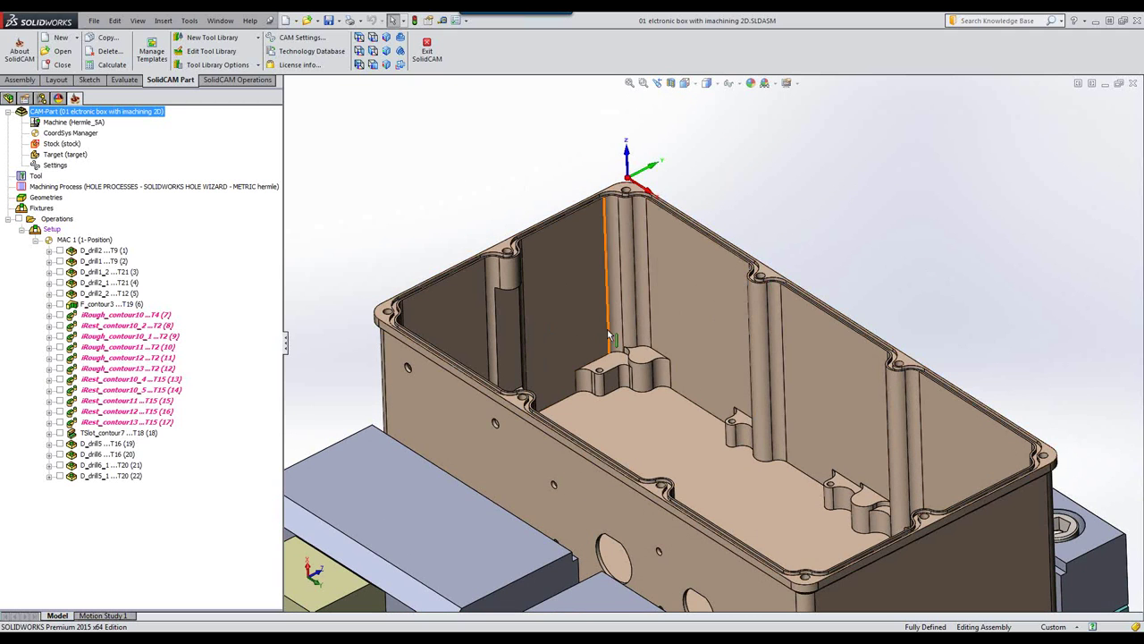
pyautogui.click(648, 358)
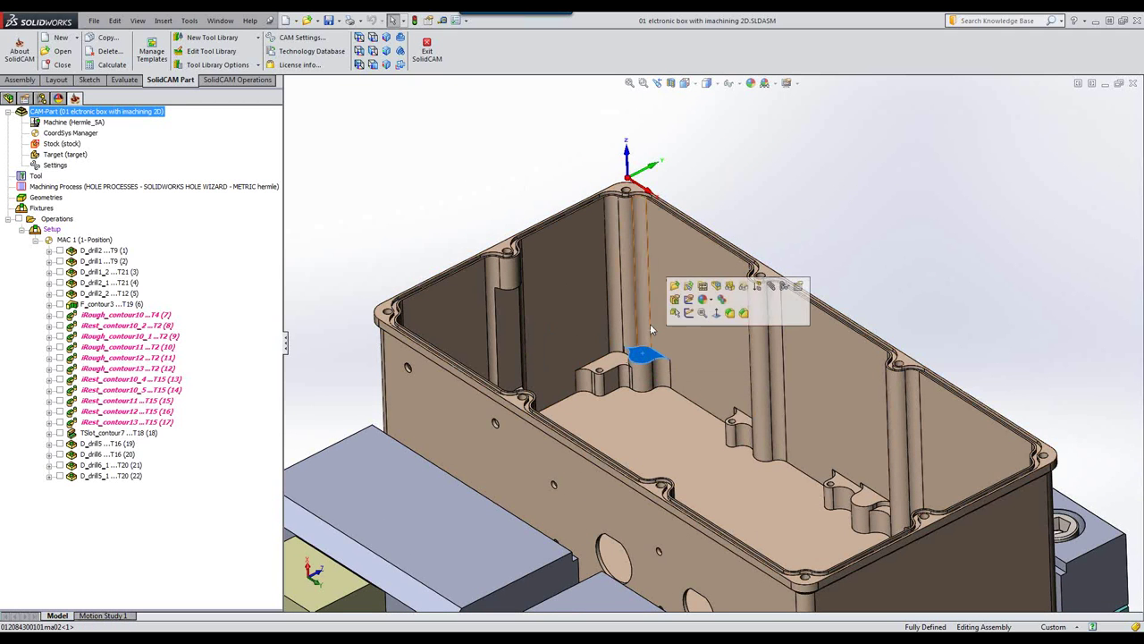
pyautogui.click(624, 189)
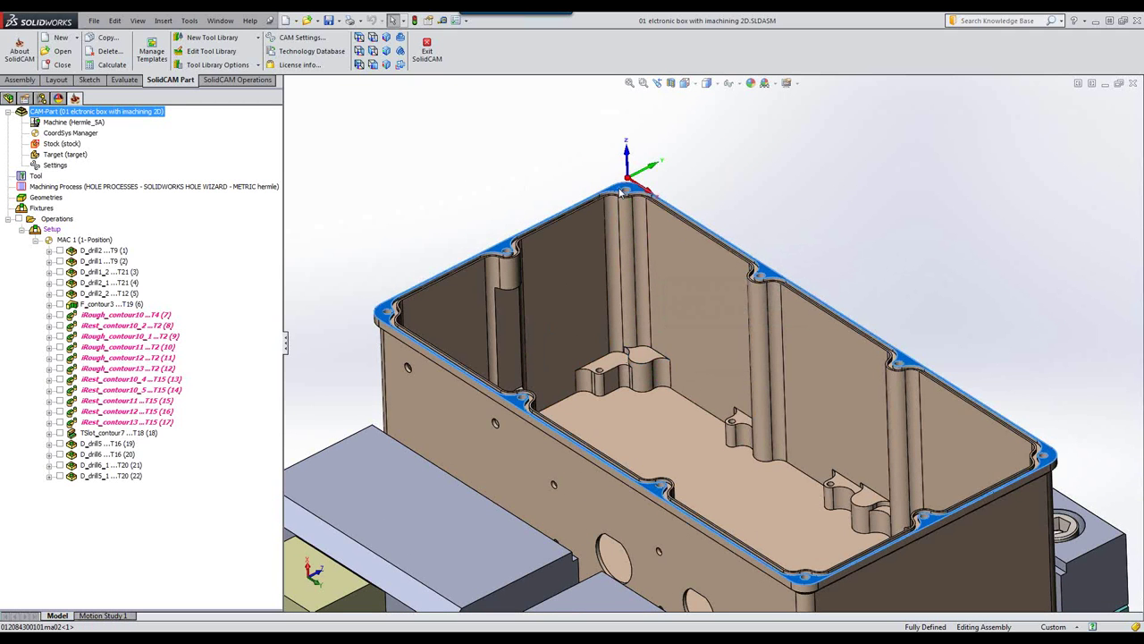
pyautogui.keyDown('ctrl'); pyautogui.click(640, 358); pyautogui.keyUp('ctrl')
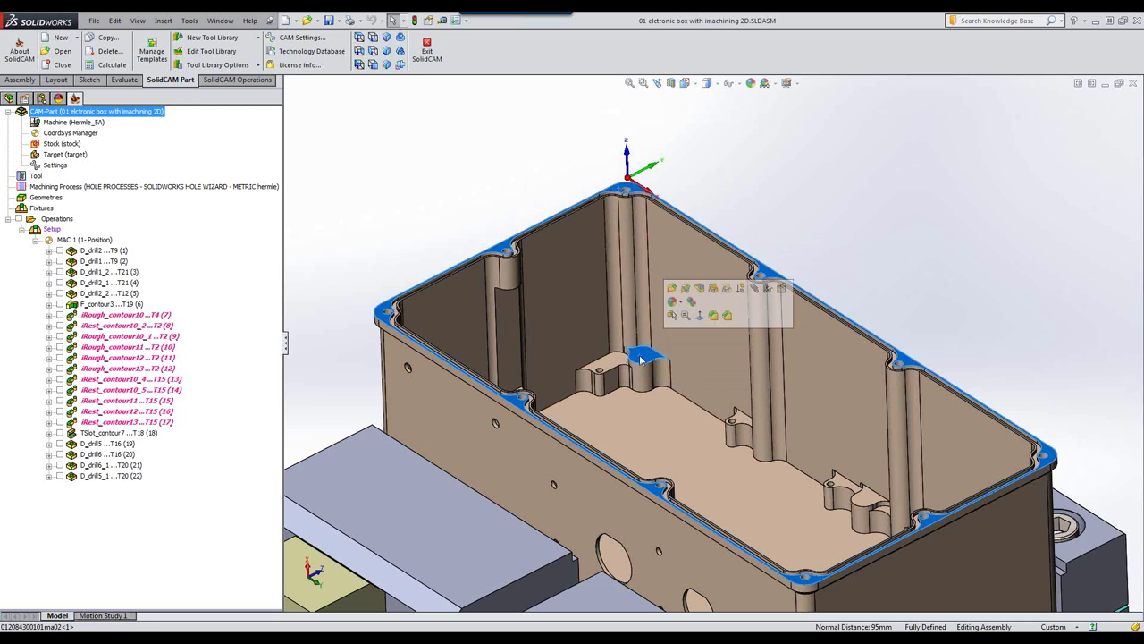
pyautogui.press('Escape')
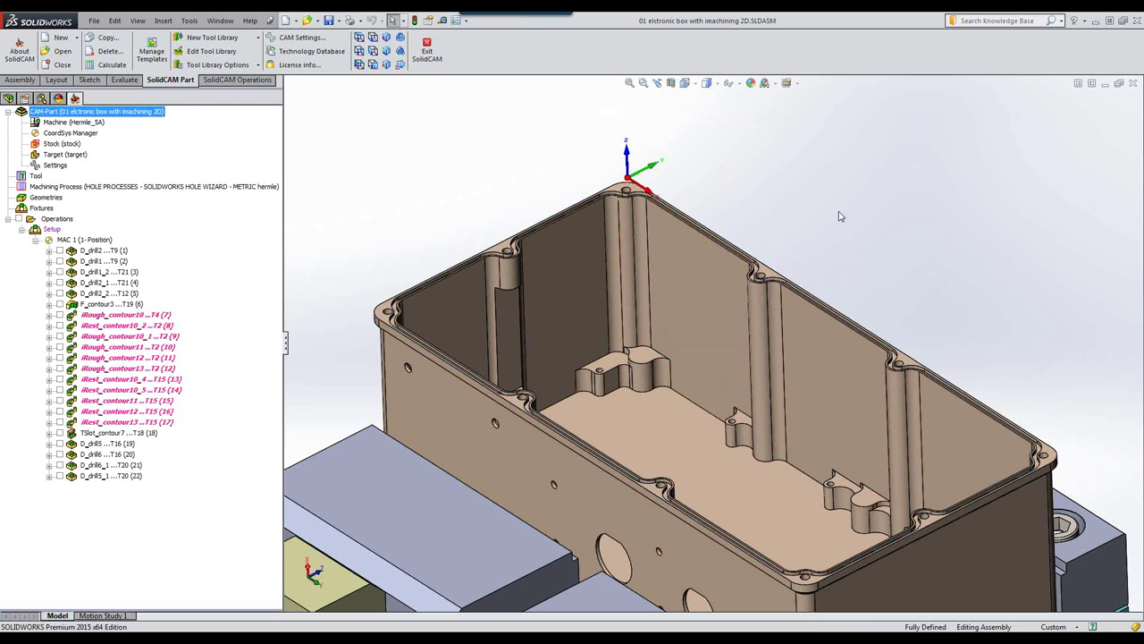
# Inspect the lower corner ledge, the pocket floor and the two round standoffs inside the box by selecting their faces
pyautogui.click(605, 363)
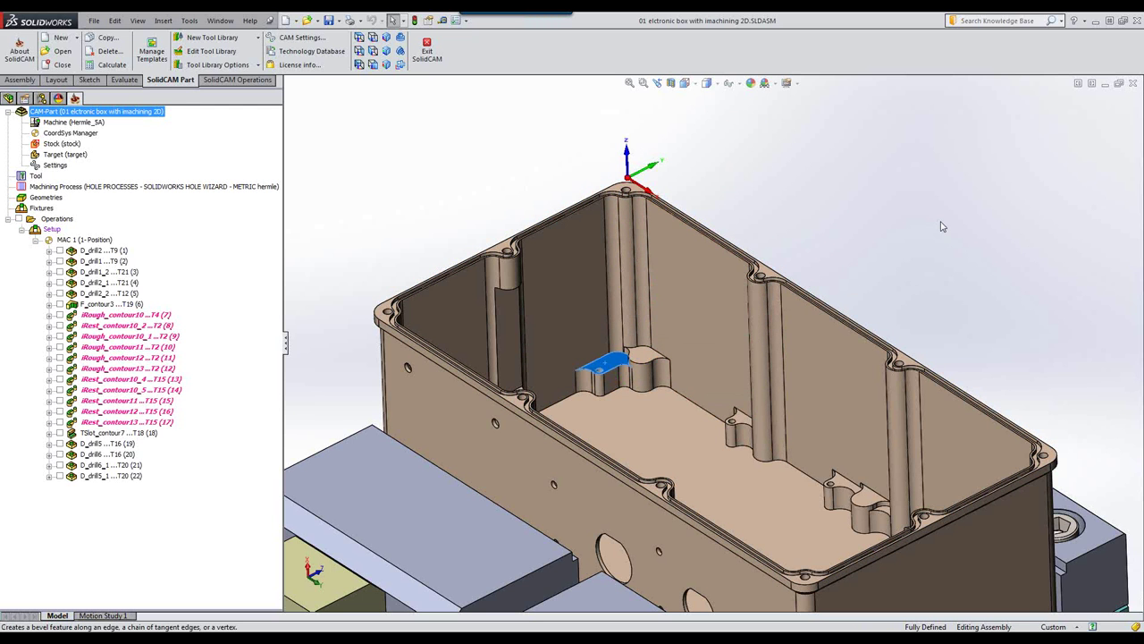
pyautogui.press('Left')
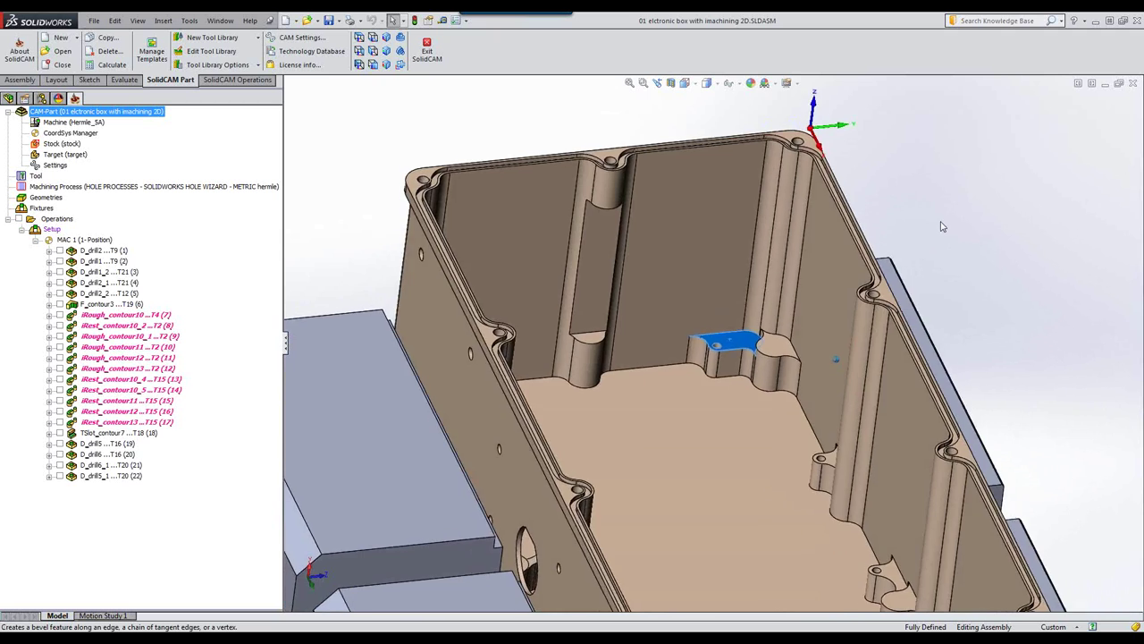
pyautogui.moveTo(942, 226); pyautogui.dragTo(560, 264, button='middle')
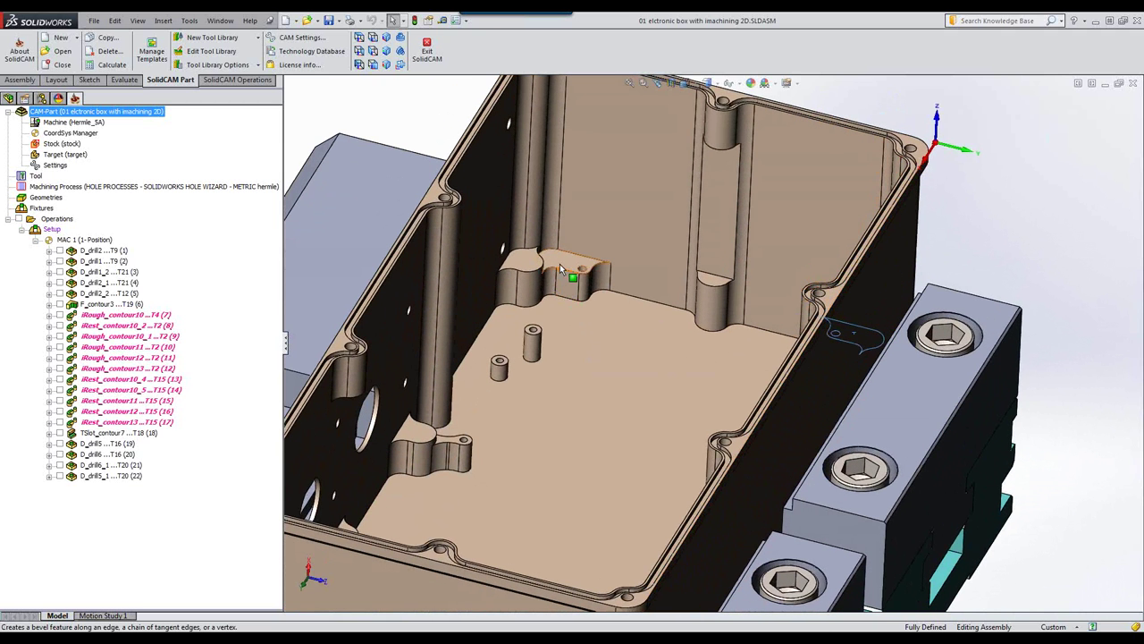
pyautogui.click(559, 264)
pyautogui.scroll(-4, 544, 357)
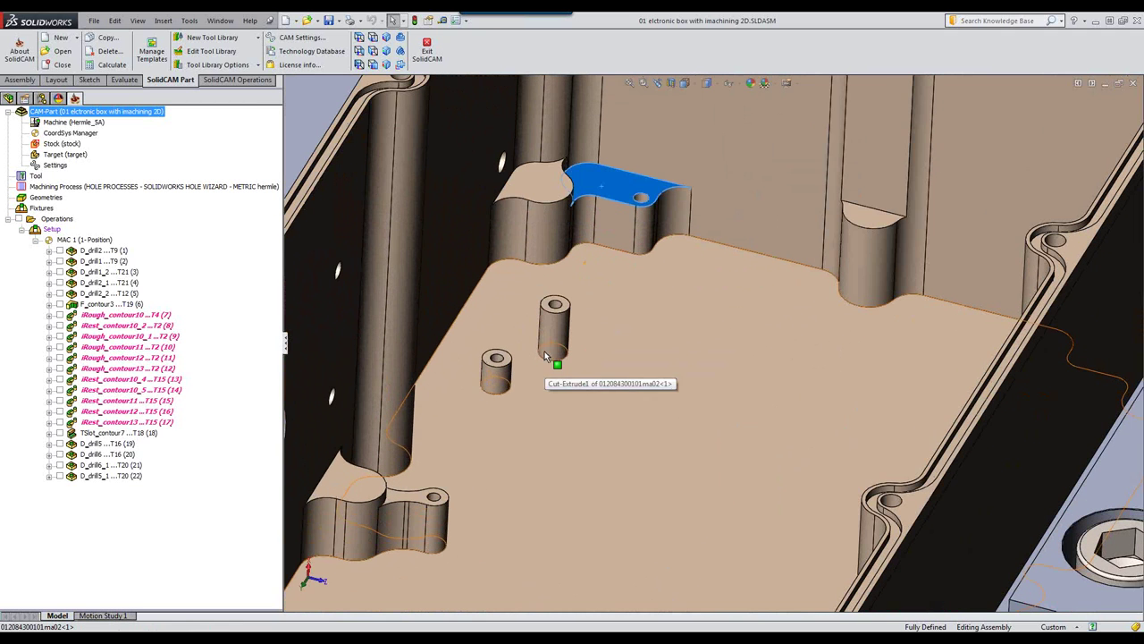
pyautogui.click(508, 361)
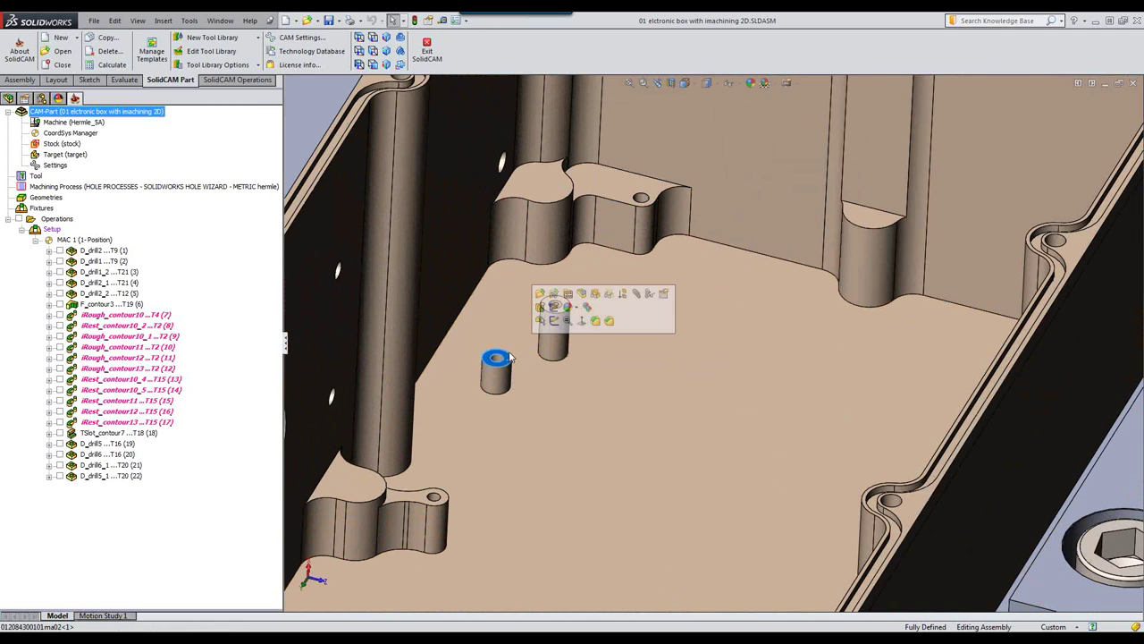
pyautogui.click(522, 287)
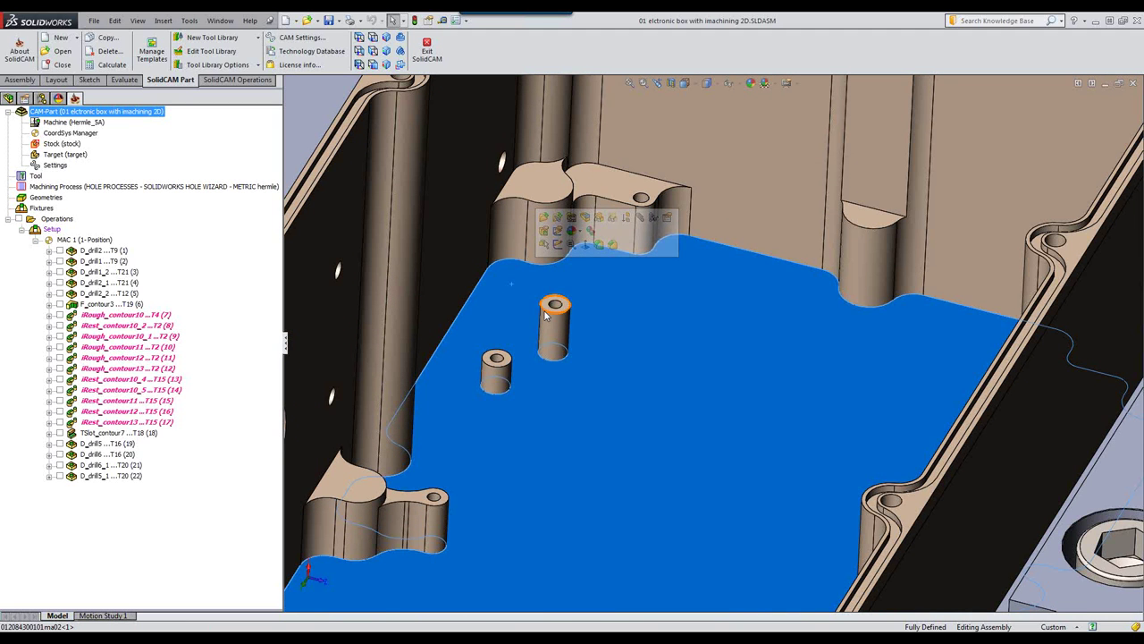
pyautogui.click(545, 306)
# Open the iRough_contour10 operation and display its contour10 geometry on the box to check the pocket boundary
pyautogui.press('f')
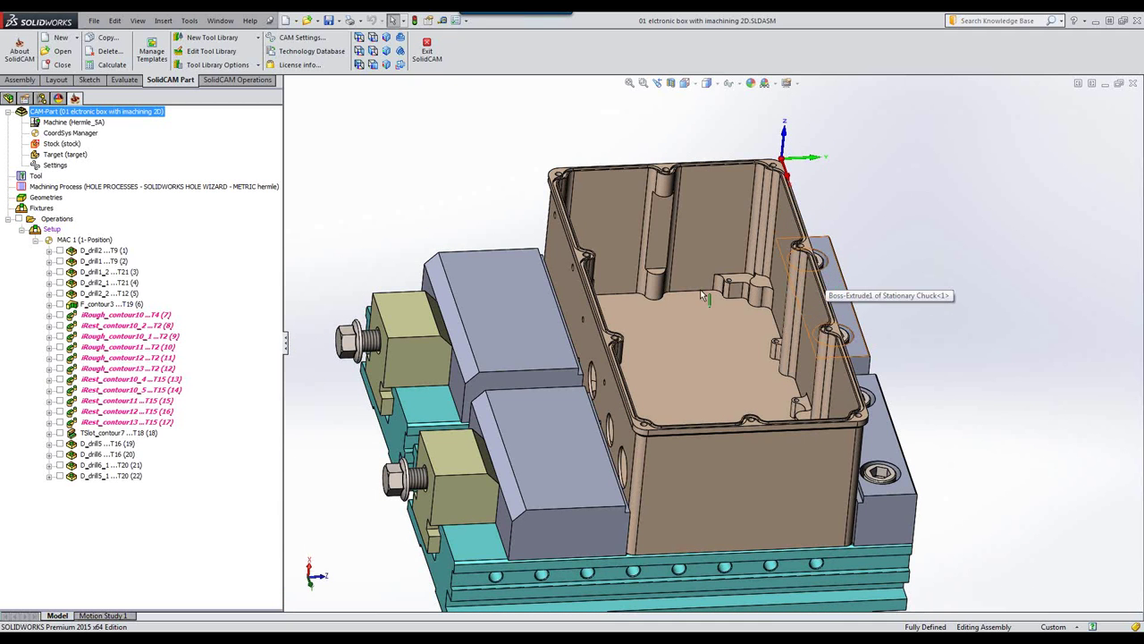
pyautogui.click(386, 39)
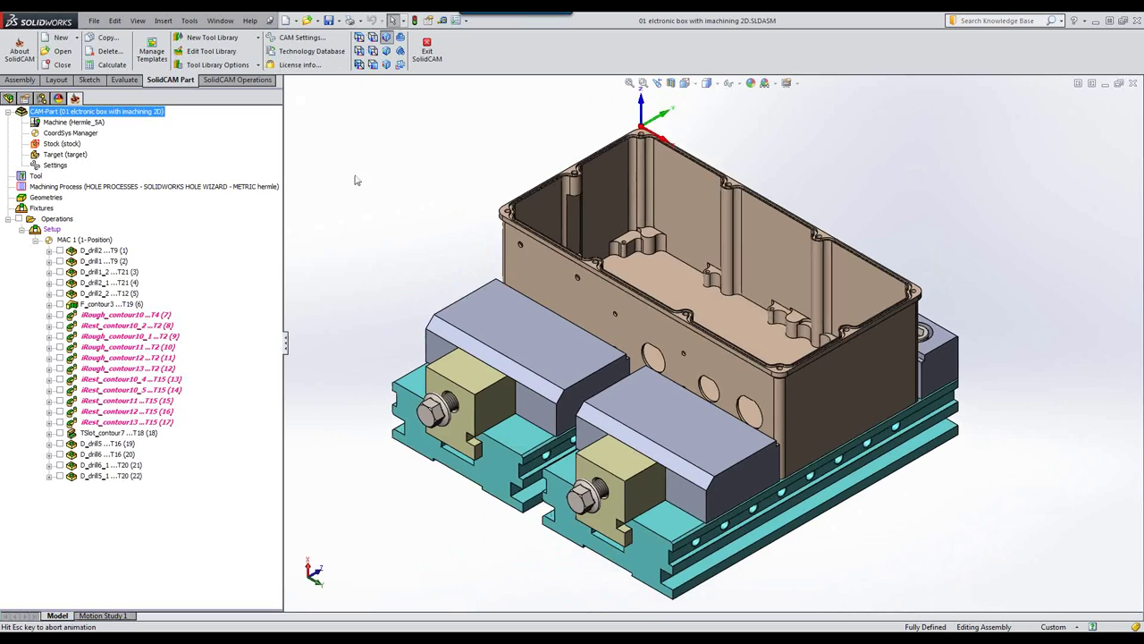
pyautogui.scroll(-2, 728, 264)
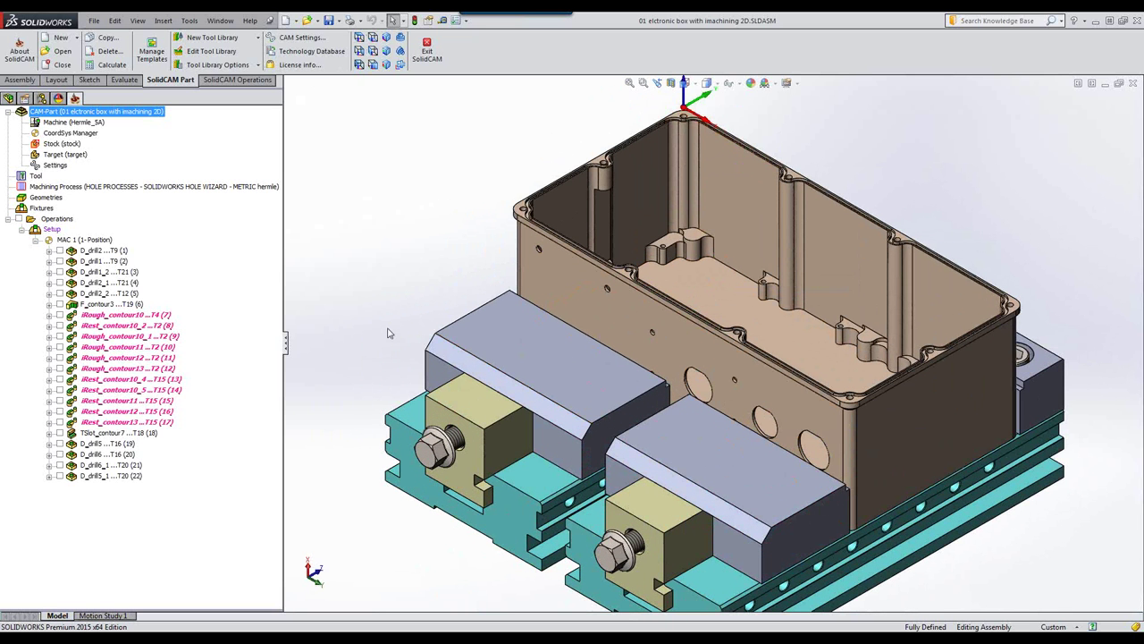
pyautogui.doubleClick(113, 316)
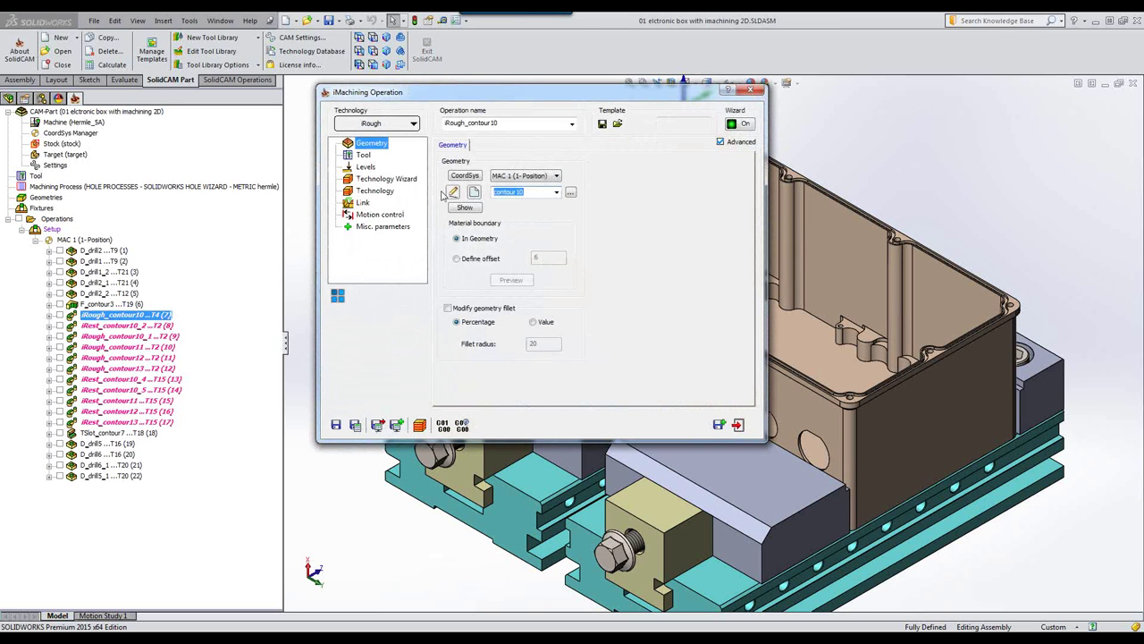
pyautogui.click(466, 207)
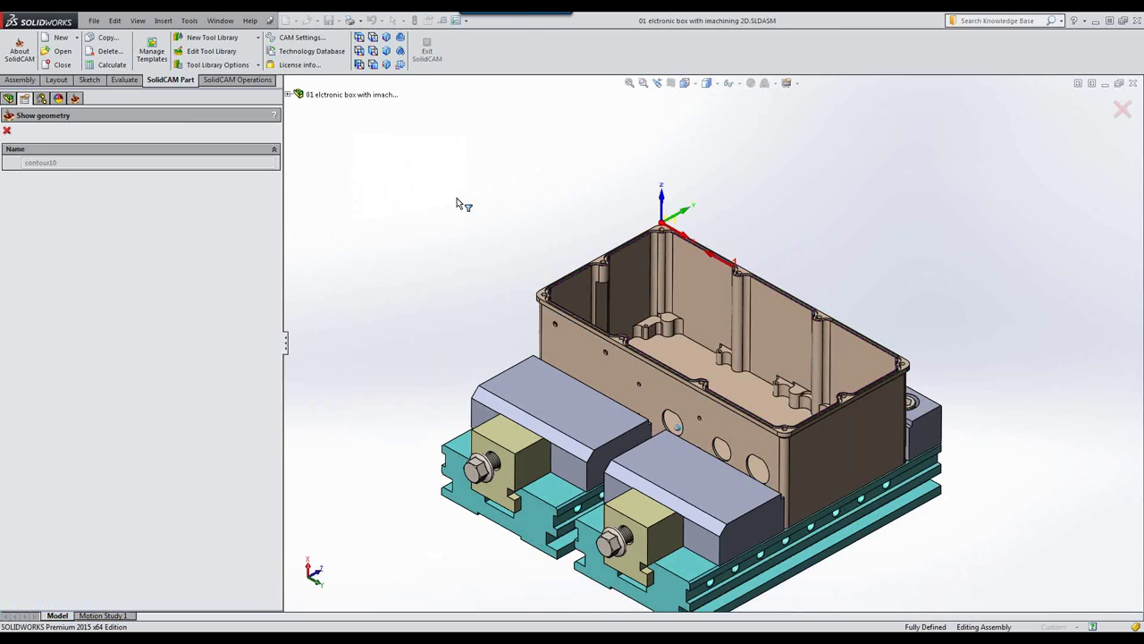
pyautogui.scroll(-5, 797, 237)
pyautogui.moveTo(798, 234); pyautogui.dragTo(659, 192, button='middle')
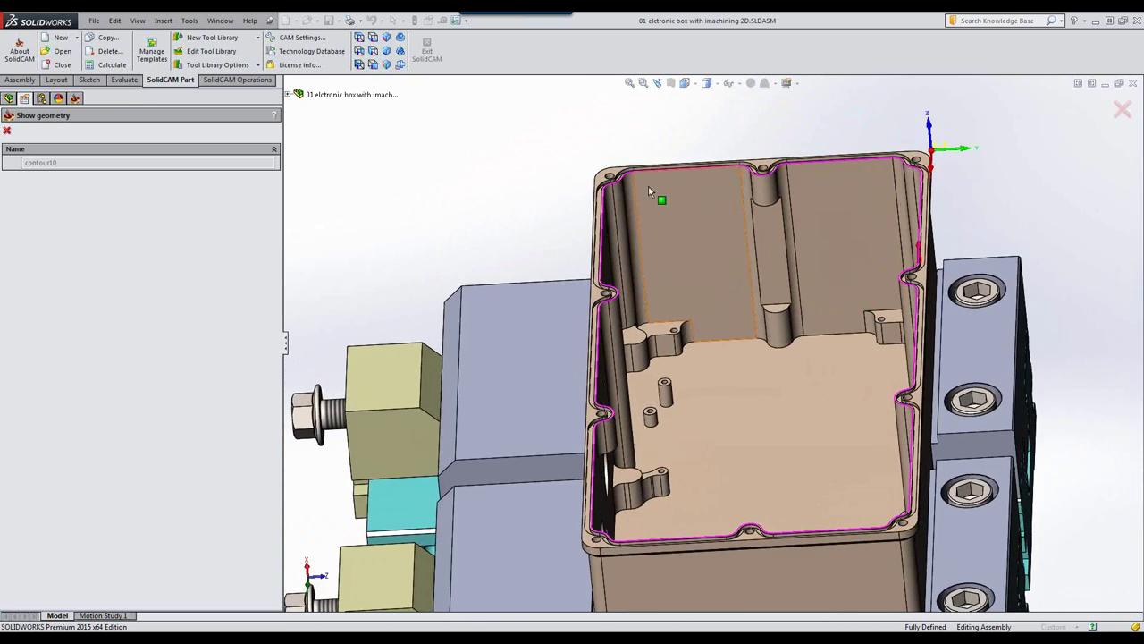
pyautogui.scroll(-5, 681, 271)
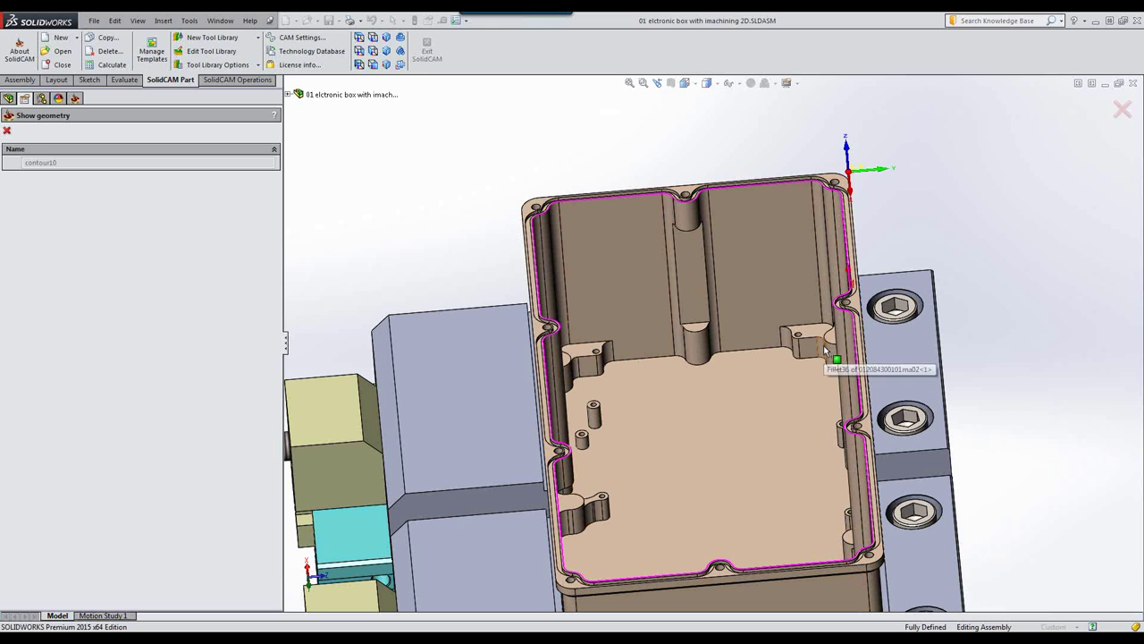
pyautogui.click(7, 132)
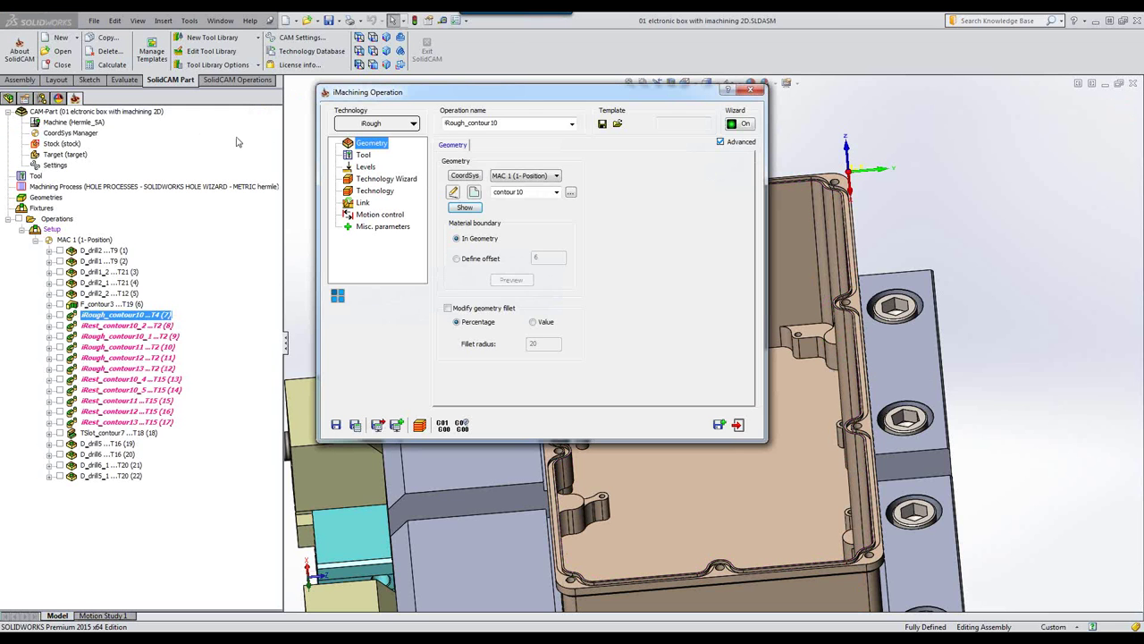
# Review the parameters of the 20 mm end mill assigned to iRough_contour10, leaving the tool choice unchanged
pyautogui.click(362, 155)
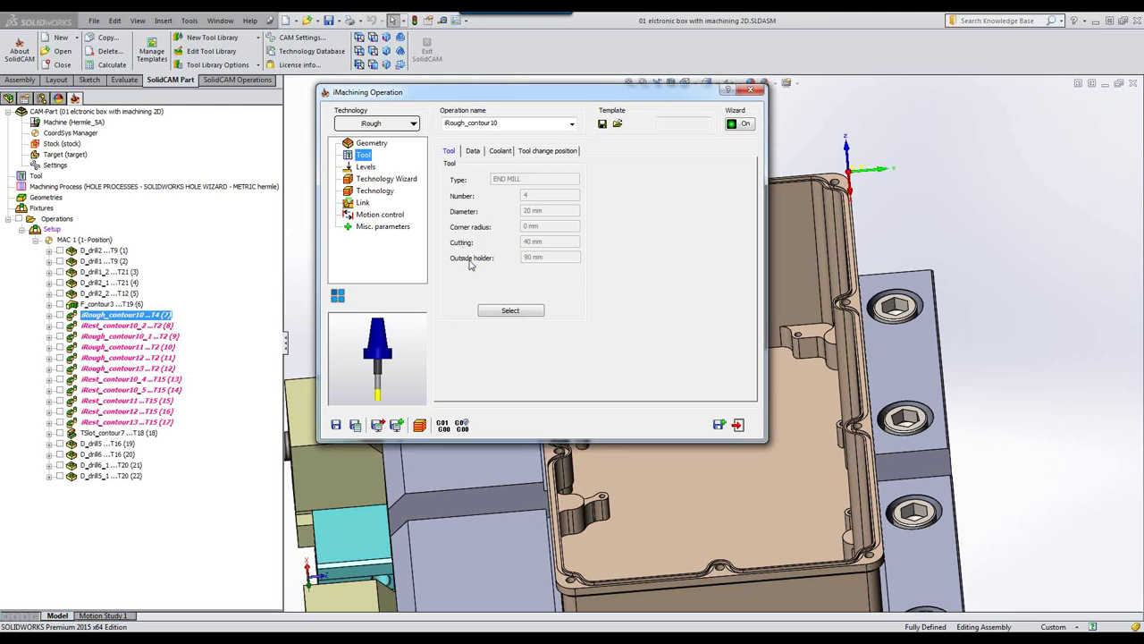
pyautogui.click(509, 311)
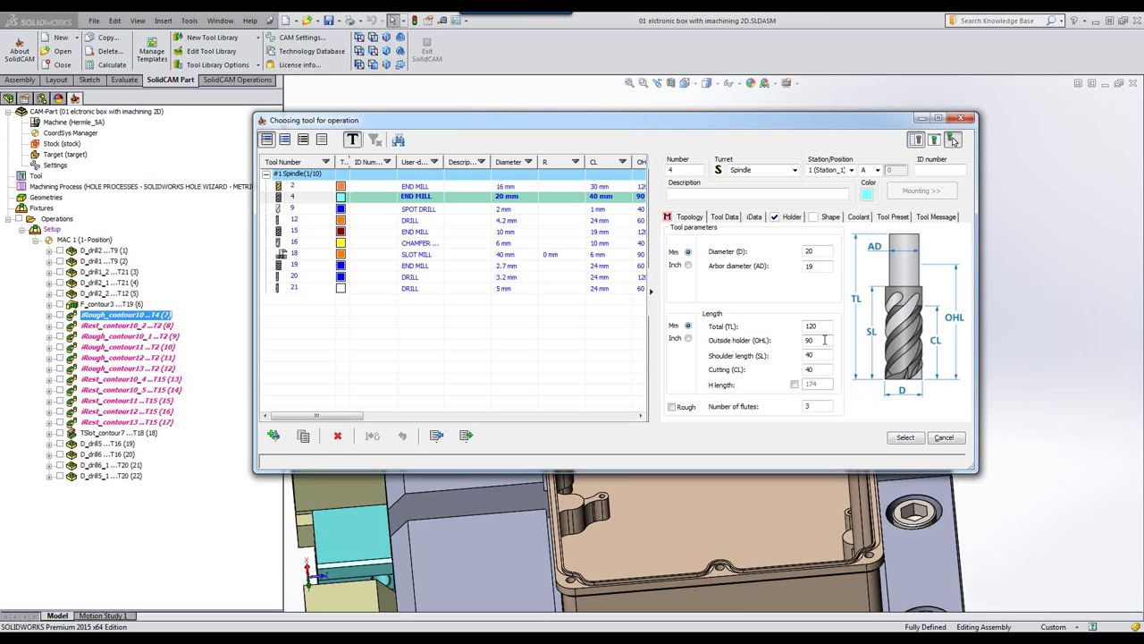
pyautogui.moveTo(758, 130); pyautogui.dragTo(465, 125)
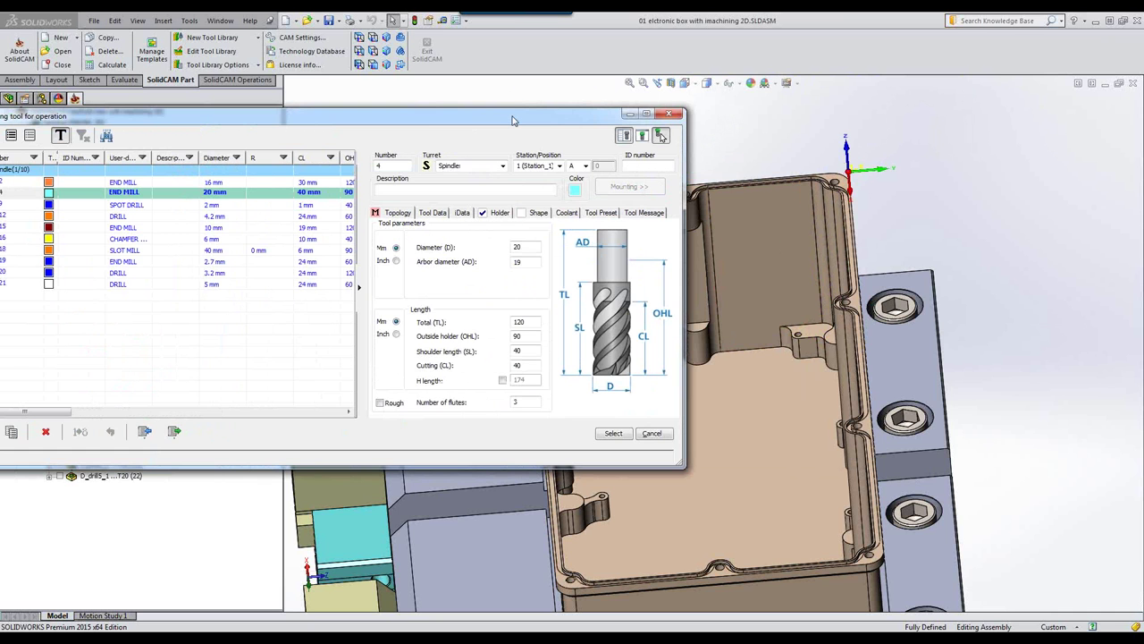
pyautogui.moveTo(514, 120); pyautogui.dragTo(816, 100)
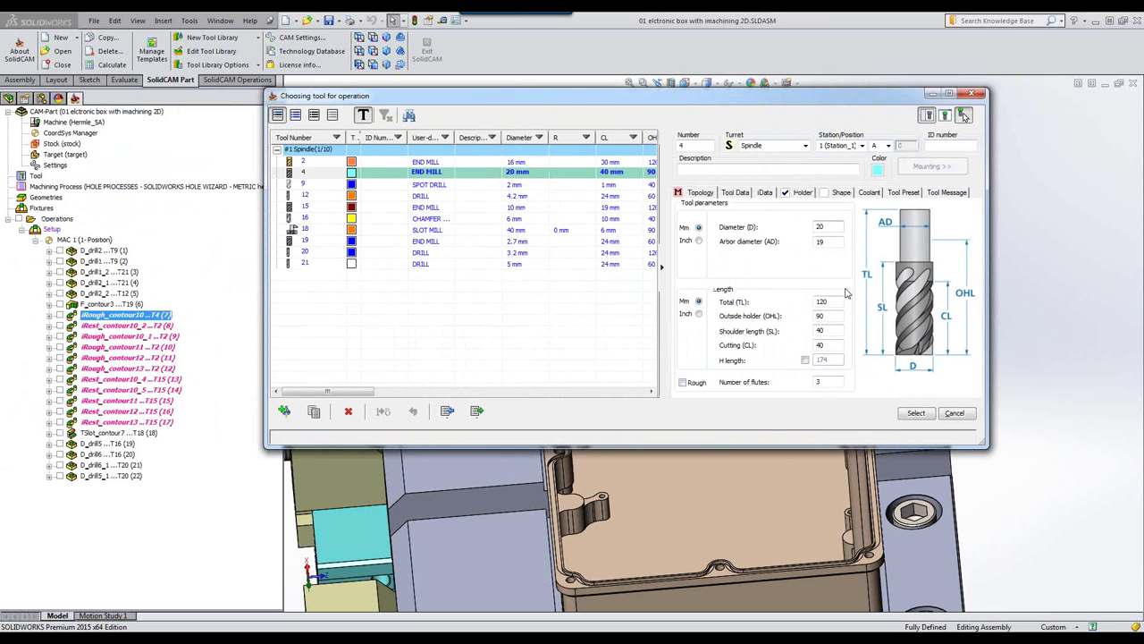
pyautogui.click(954, 412)
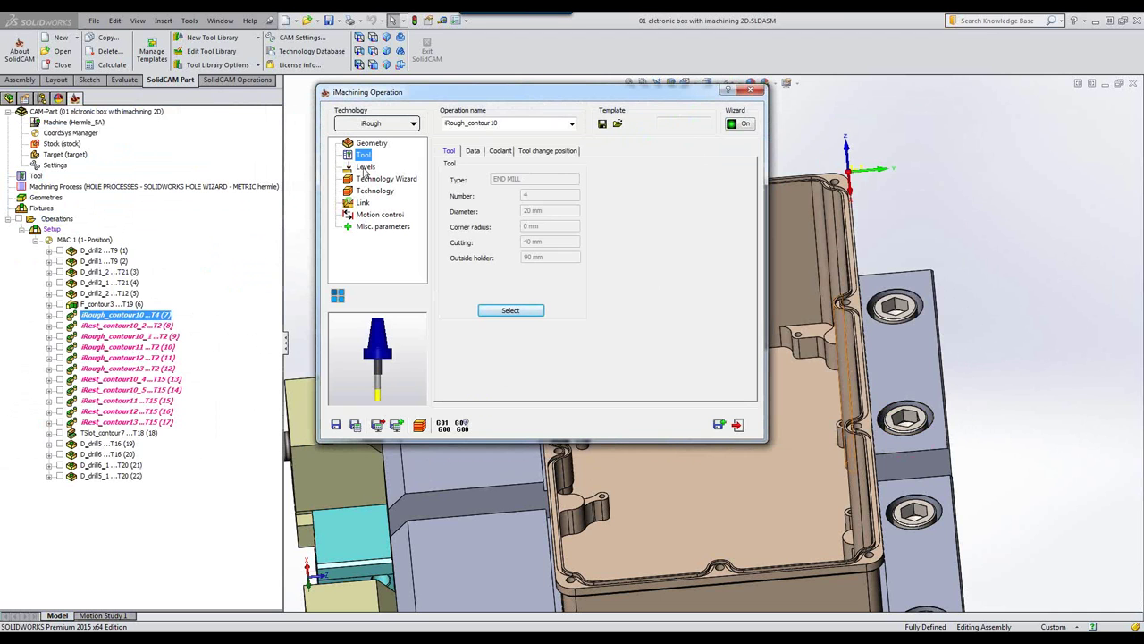
# Review the milling levels and Technology Wizard cutting conditions of iRough_contour10, and close the operation
pyautogui.click(365, 167)
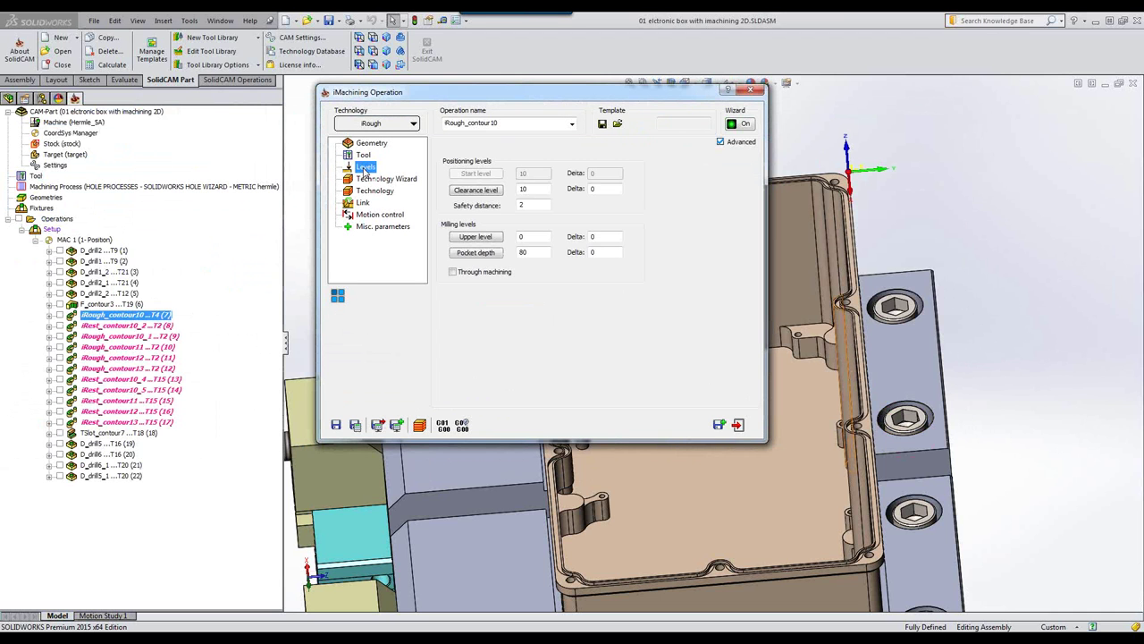
pyautogui.click(535, 237)
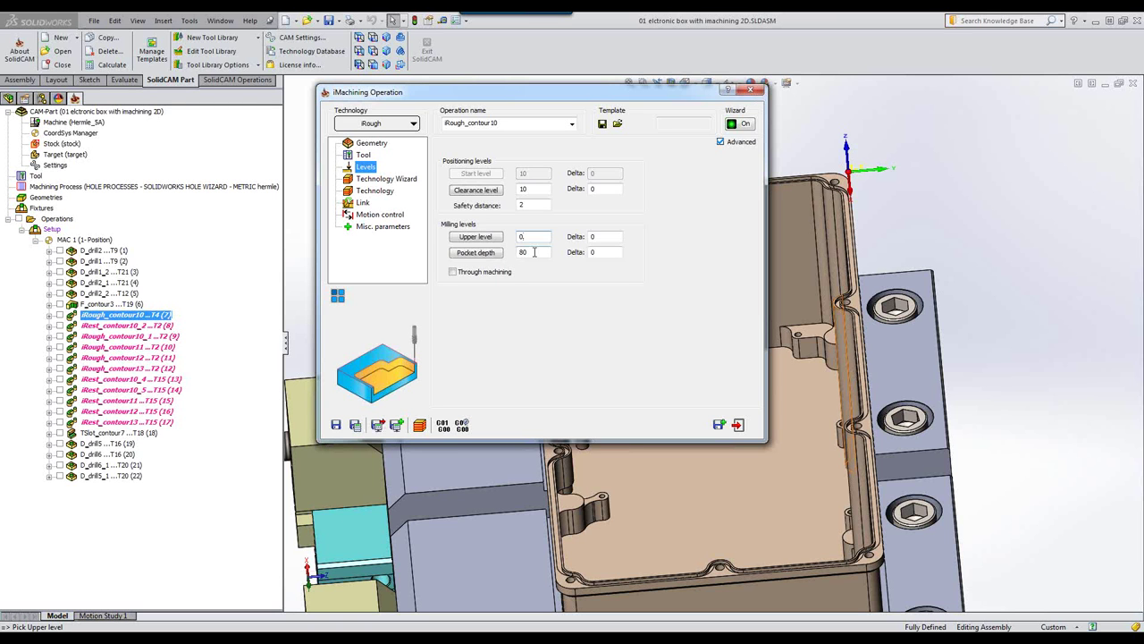
pyautogui.click(384, 180)
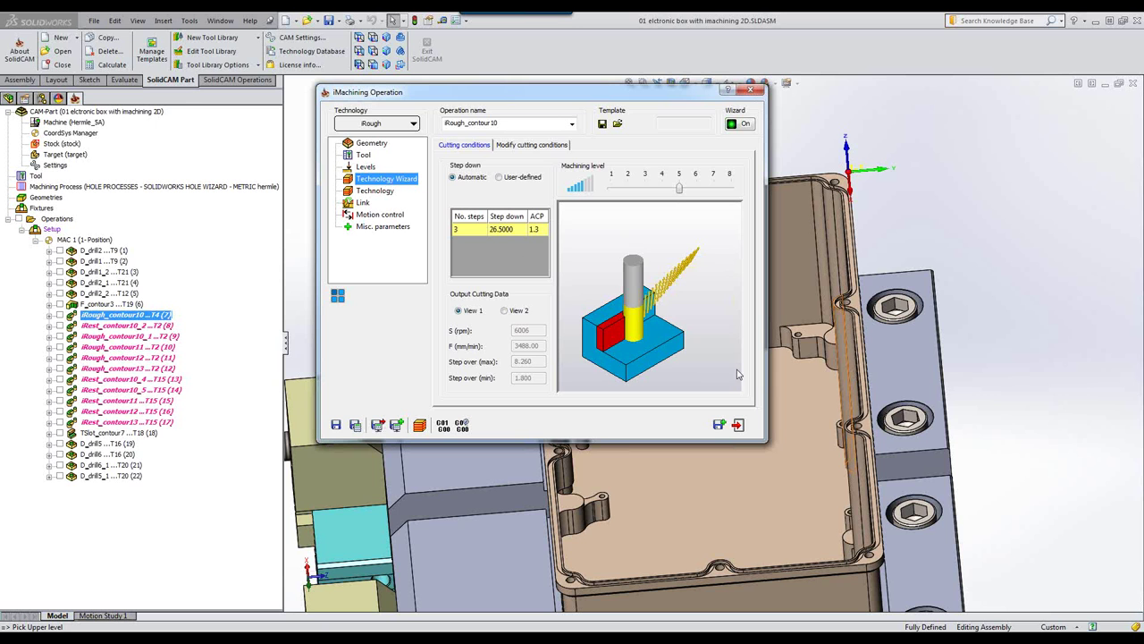
pyautogui.click(740, 425)
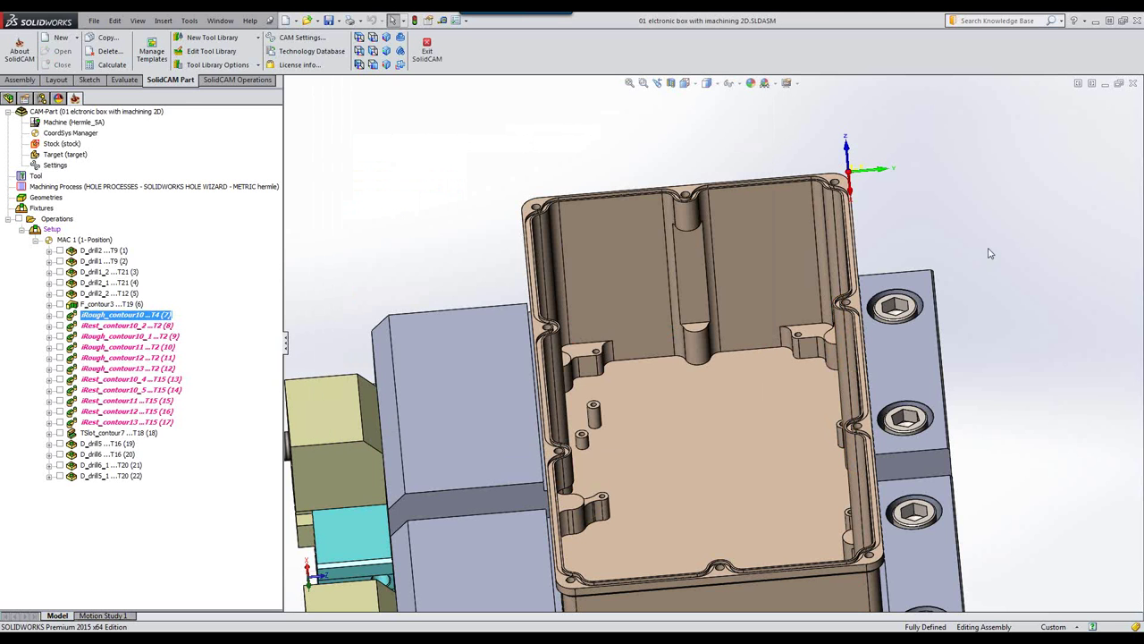
# Run the SolidVerify simulation of iRough_contour10, lowering the simulation speed to about the middle of its range
pyautogui.moveTo(999, 247); pyautogui.dragTo(804, 264, button='middle')
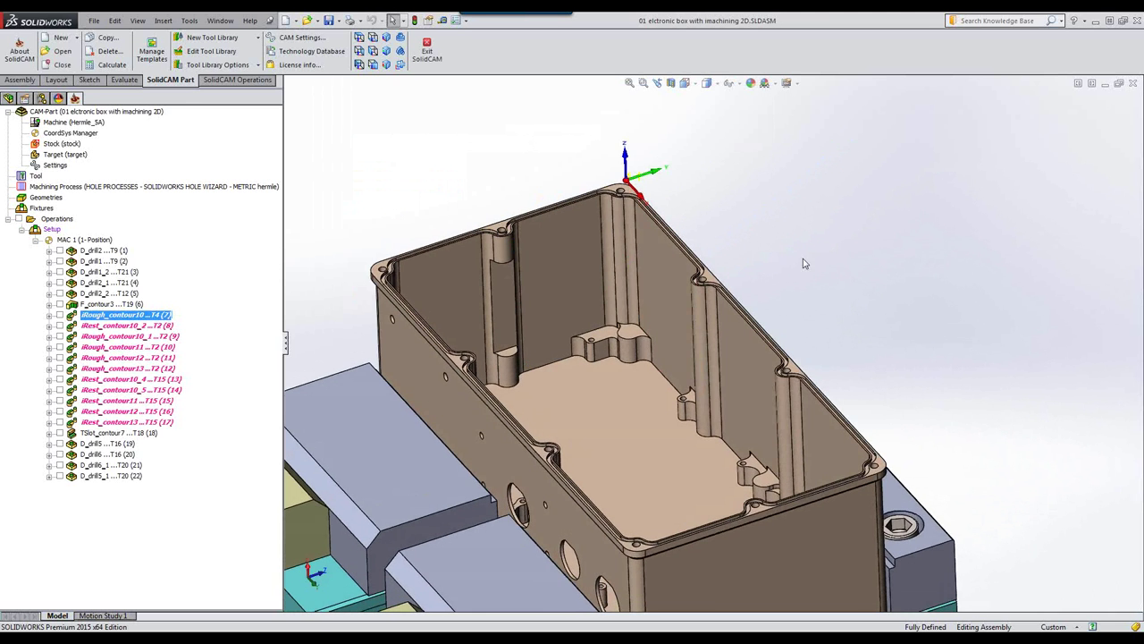
pyautogui.click(267, 80)
pyautogui.click(530, 51)
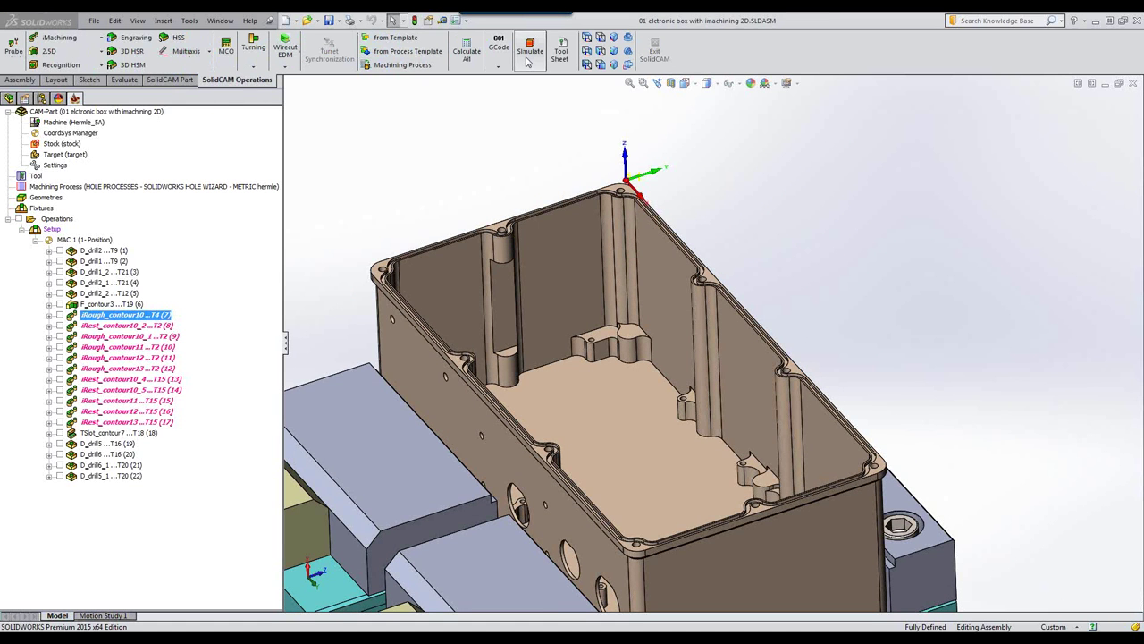
pyautogui.click(426, 219)
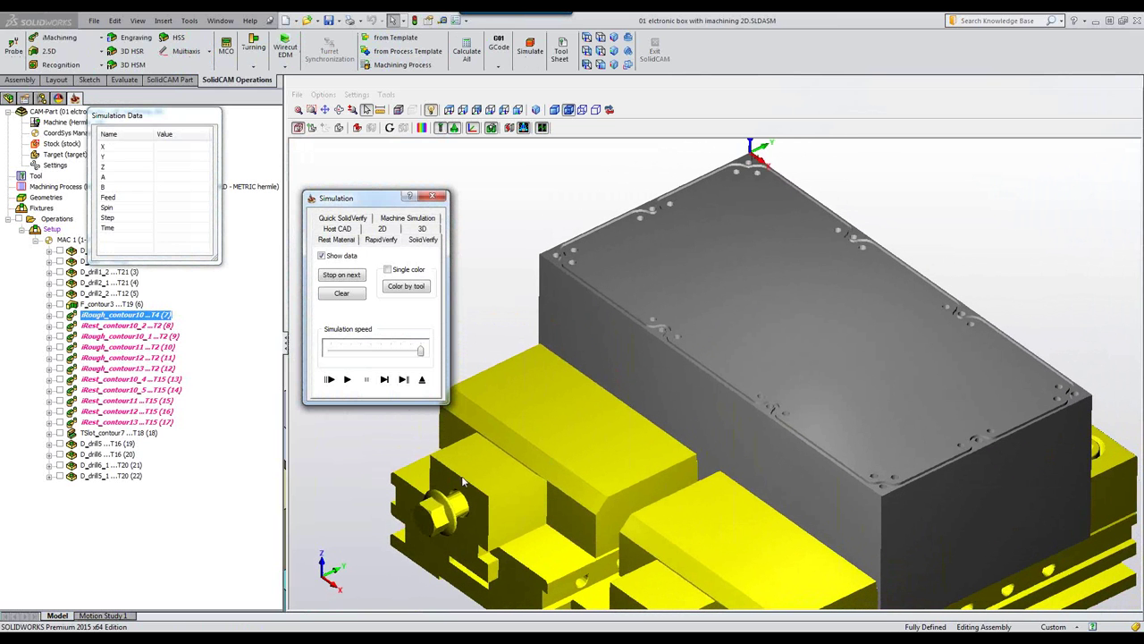
pyautogui.click(347, 380)
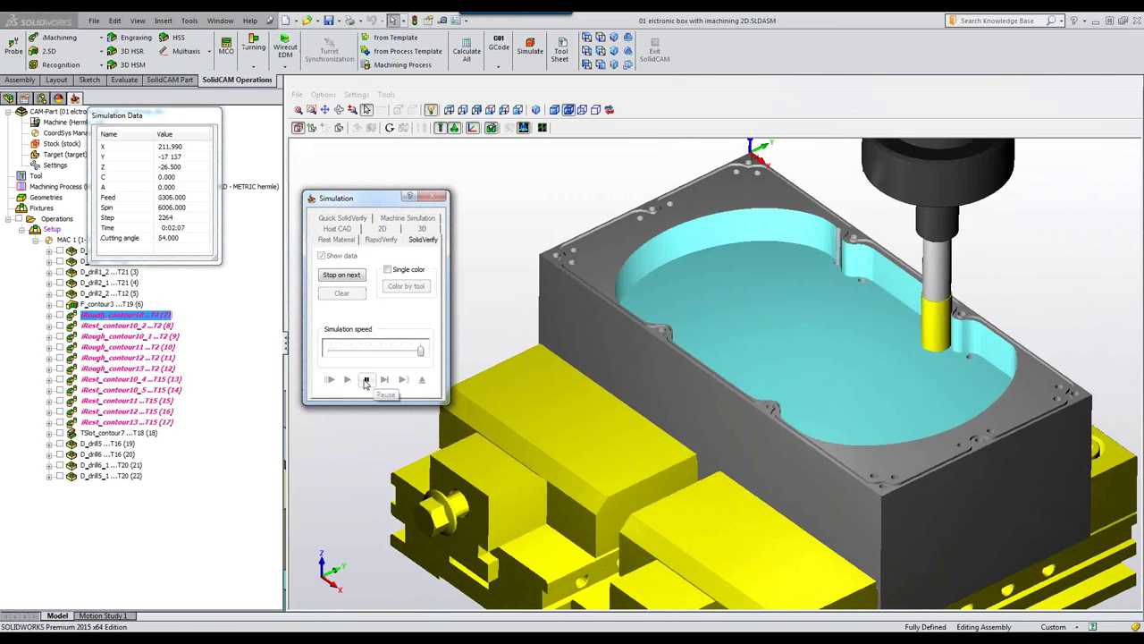
pyautogui.moveTo(420, 350); pyautogui.dragTo(370, 350)
pyautogui.click(348, 380)
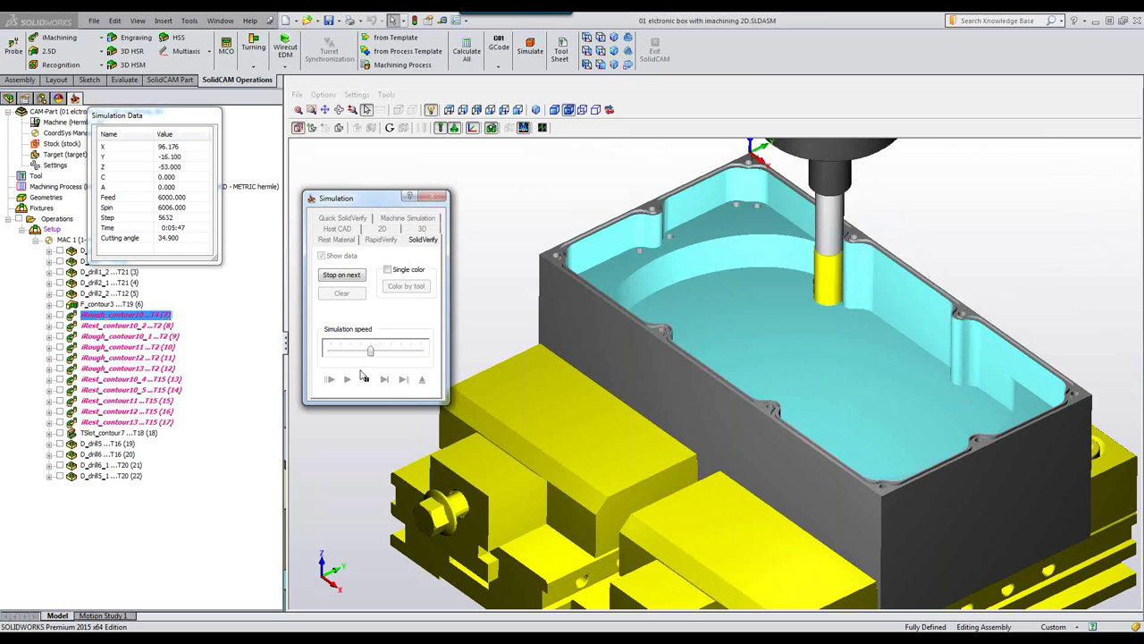
# Raise the simulation speed to finish the SolidVerify run of iRough_contour10, and exit the simulation
pyautogui.moveTo(370, 353); pyautogui.dragTo(401, 355)
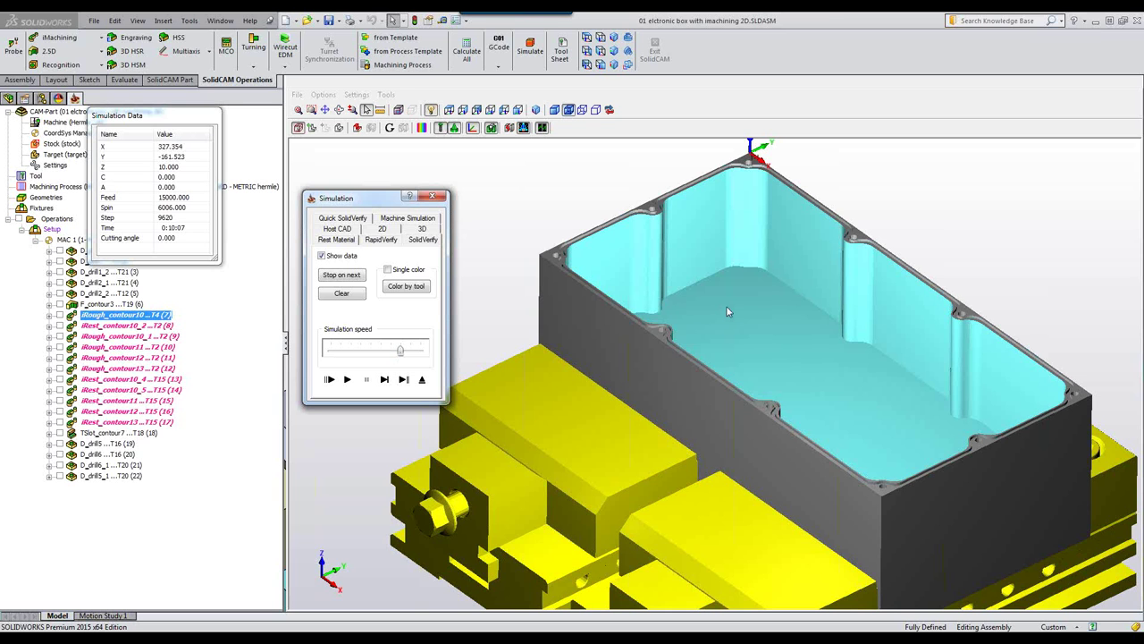
pyautogui.click(421, 380)
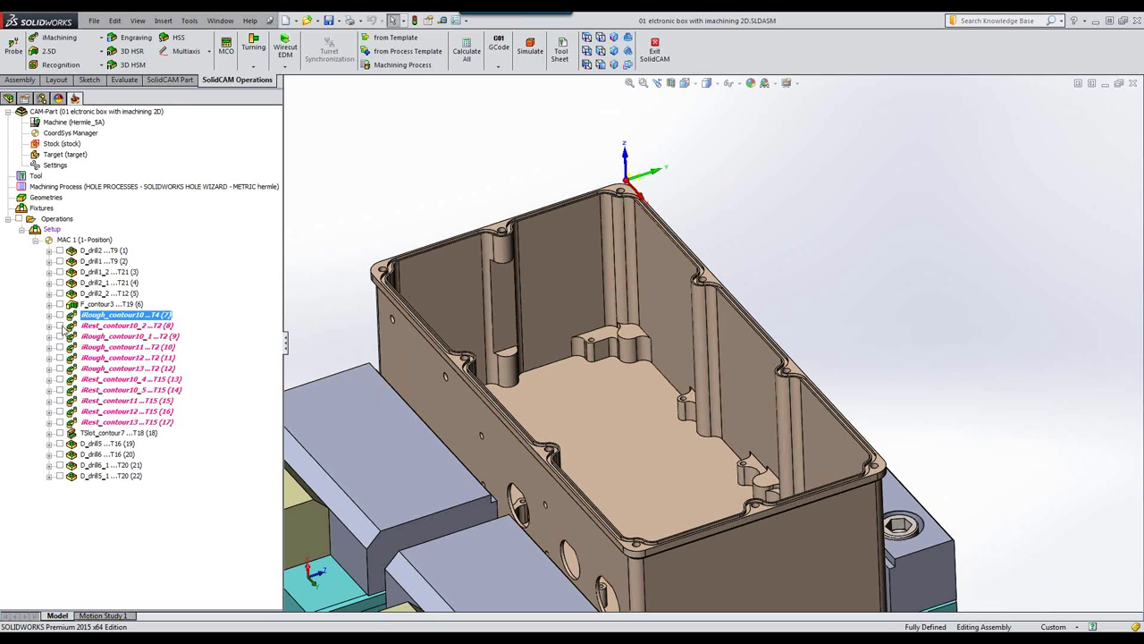
# Display the iRest_contour10_2 toolpath on the box to check the rest machining in the corners, and hide it again
pyautogui.click(60, 325)
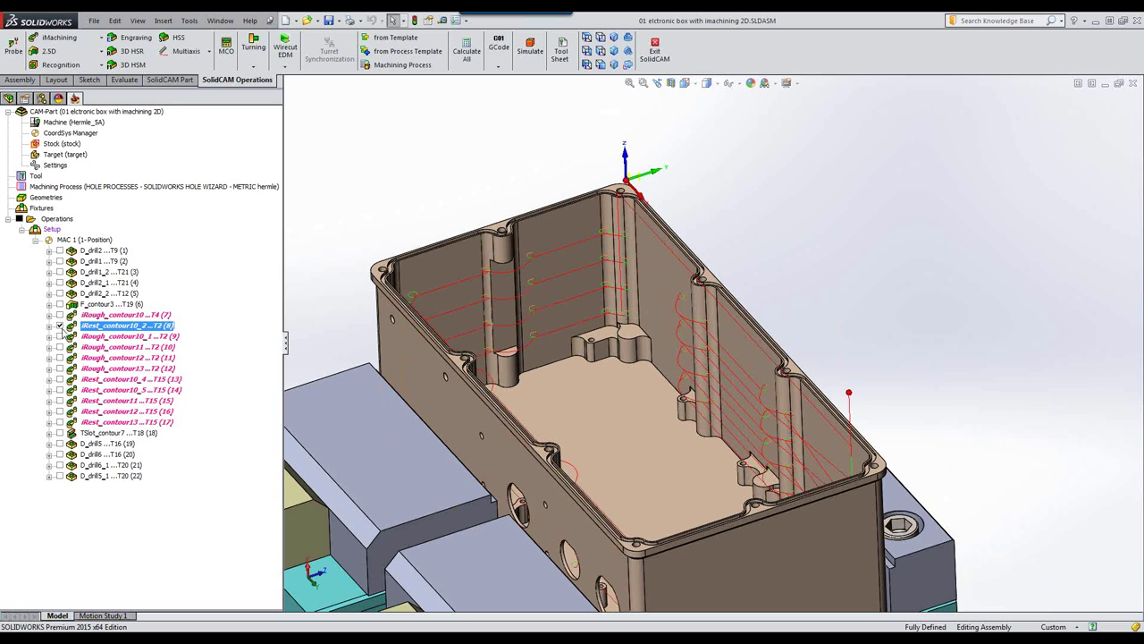
pyautogui.click(60, 326)
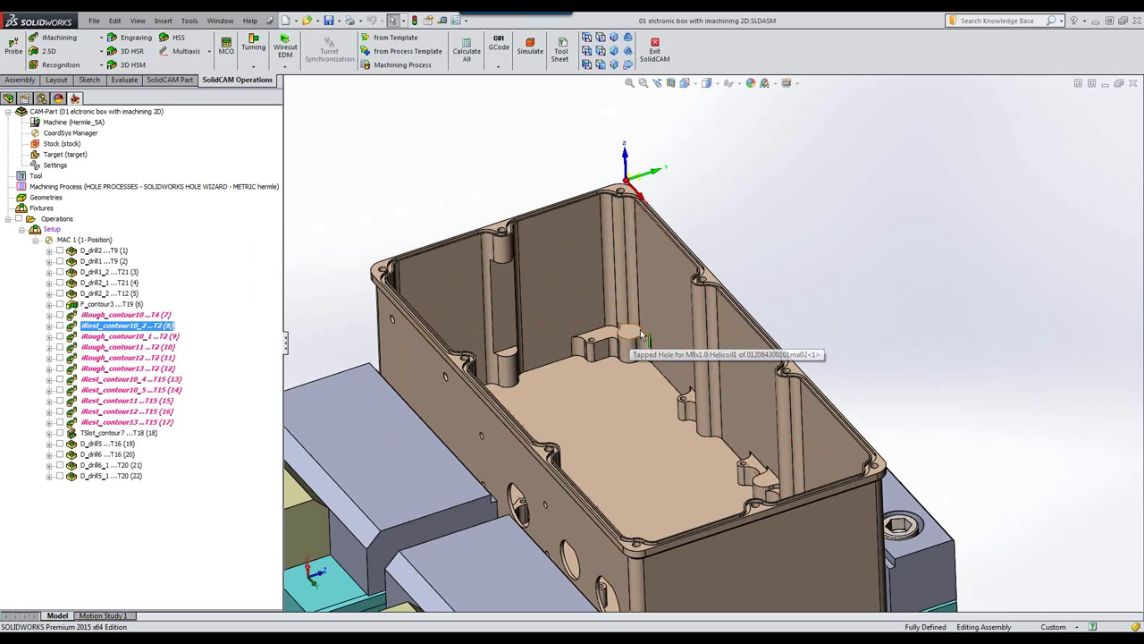
# Open the iRough_contour10_1 operation and display its contour10 geometry on the box to check the pocket boundary
pyautogui.doubleClick(113, 338)
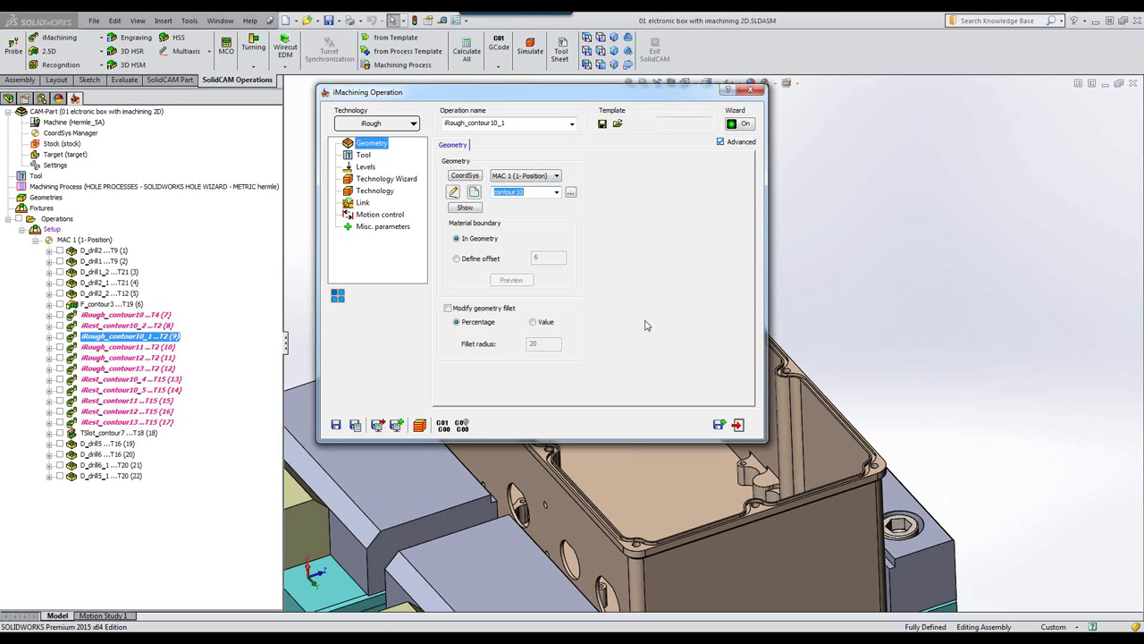
pyautogui.moveTo(566, 95); pyautogui.dragTo(359, 129)
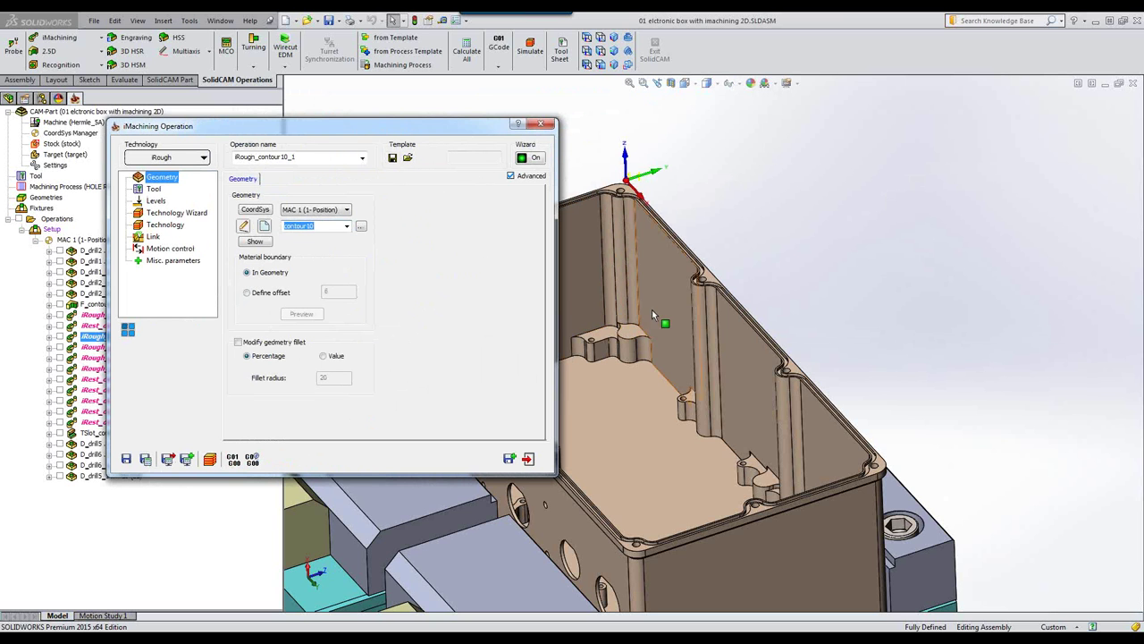
pyautogui.moveTo(387, 133); pyautogui.dragTo(686, 148)
pyautogui.click(453, 205)
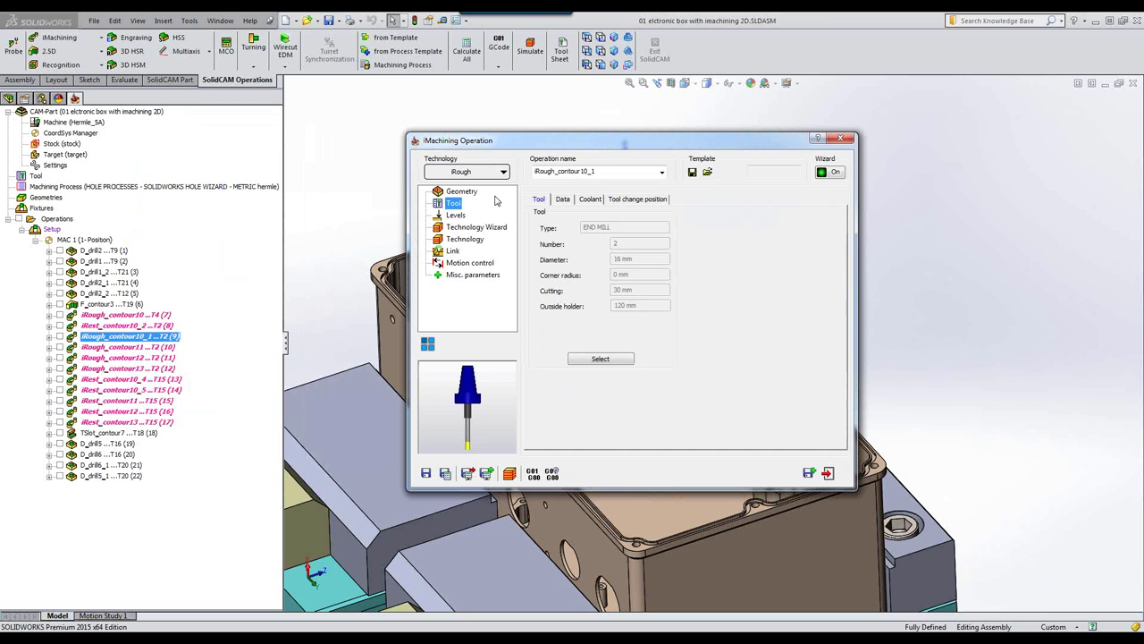
pyautogui.click(474, 193)
pyautogui.click(570, 255)
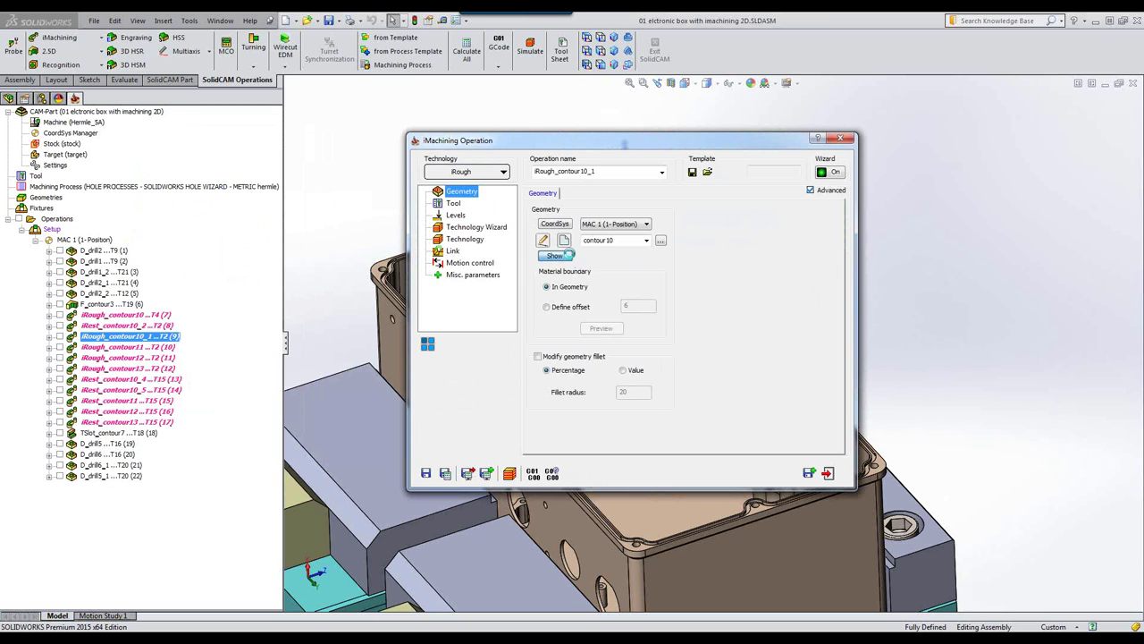
pyautogui.click(6, 131)
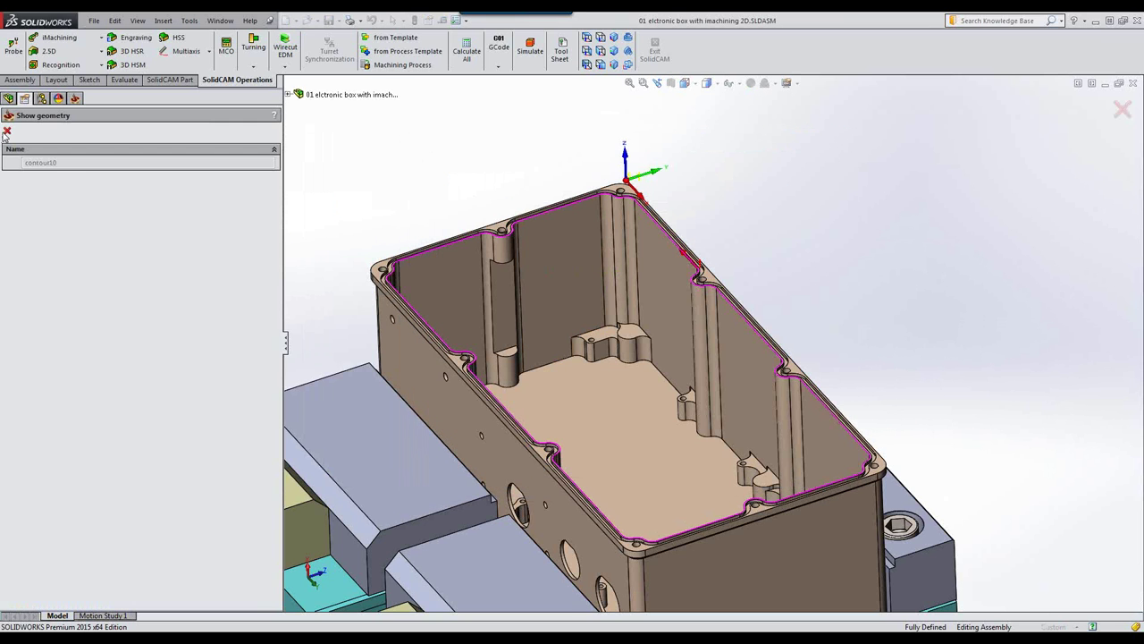
# Review the end mill and milling levels of iRough_contour10_1, check the face defining its pocket depth, and close the operation
pyautogui.click(454, 203)
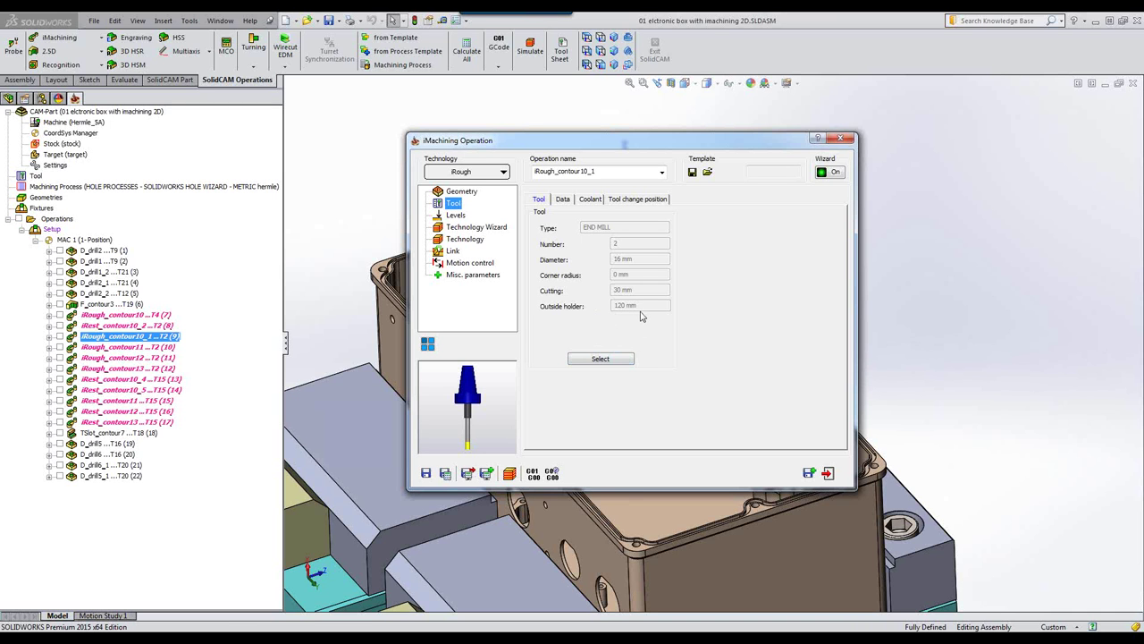
pyautogui.click(456, 216)
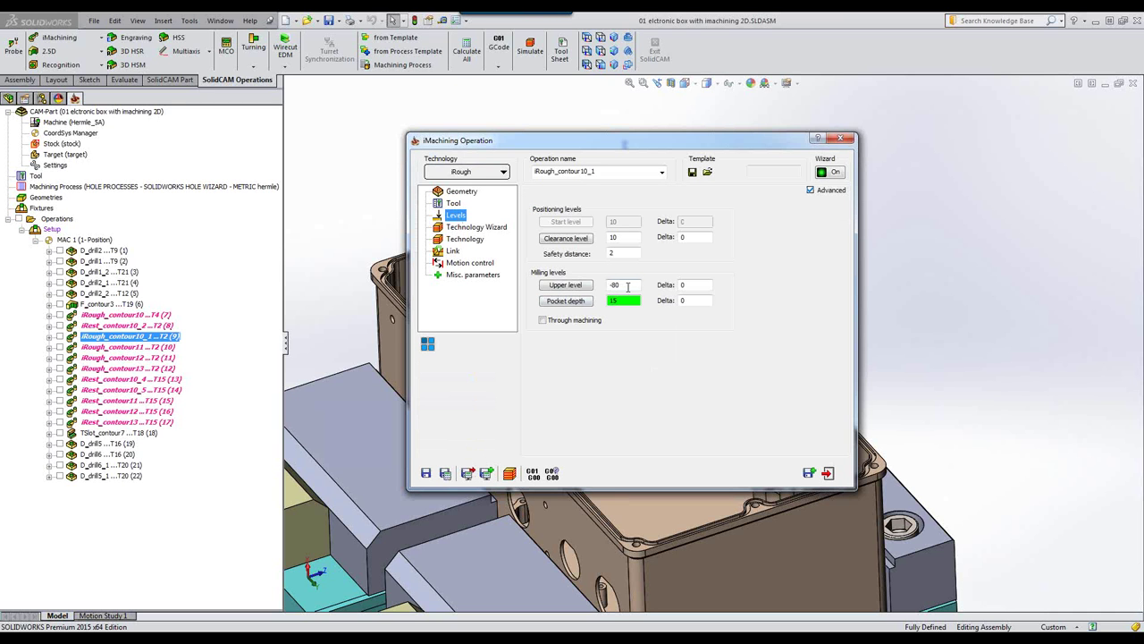
pyautogui.click(566, 302)
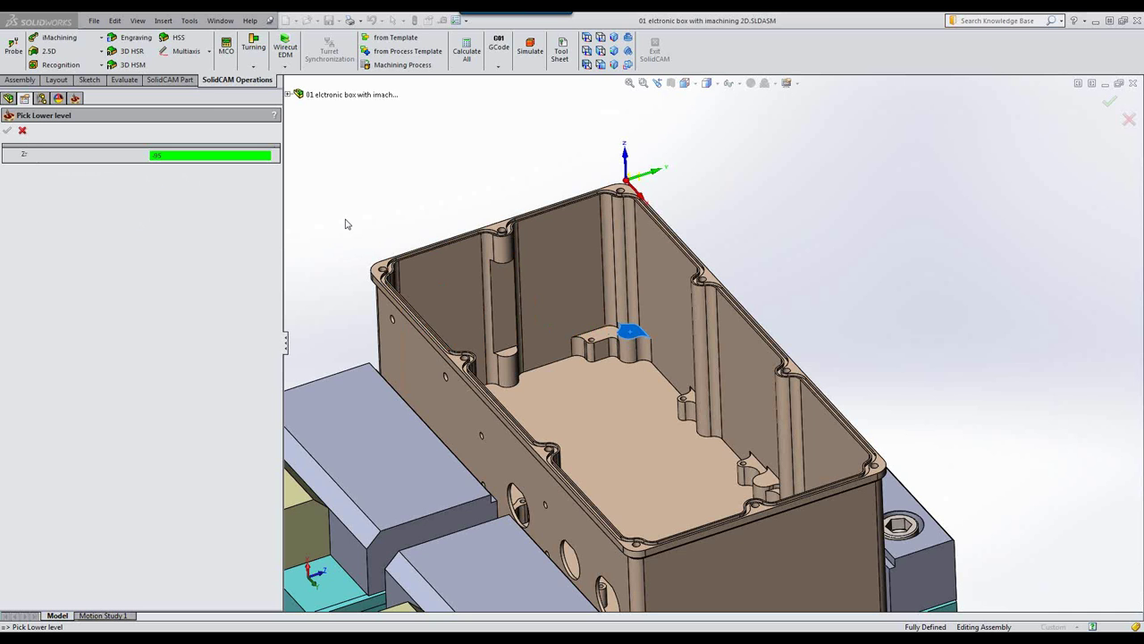
pyautogui.click(22, 132)
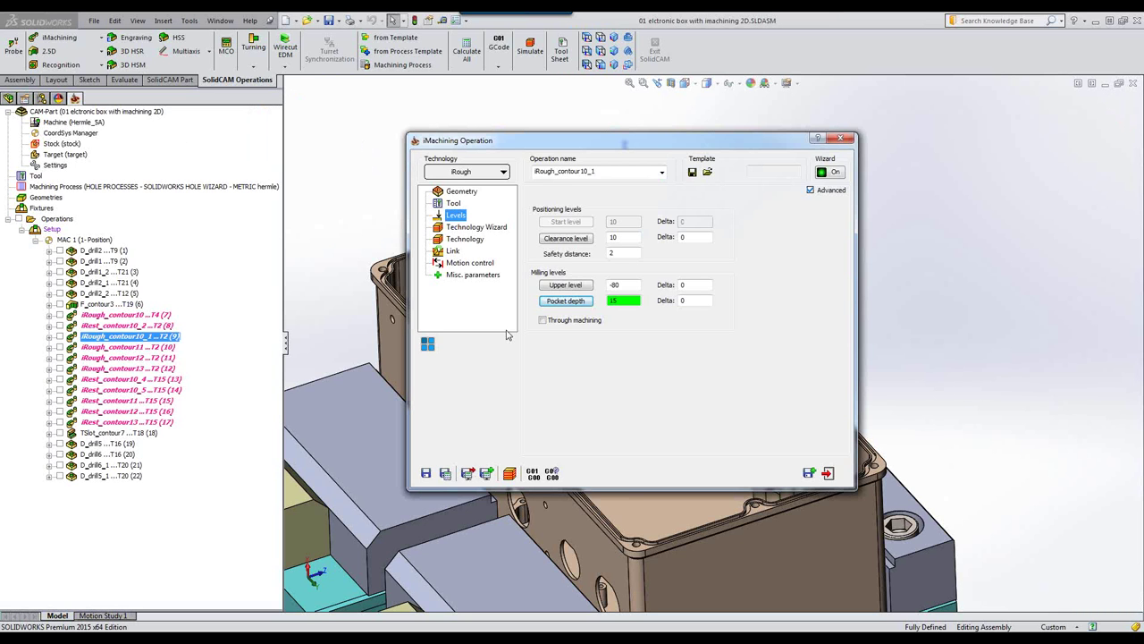
pyautogui.click(828, 473)
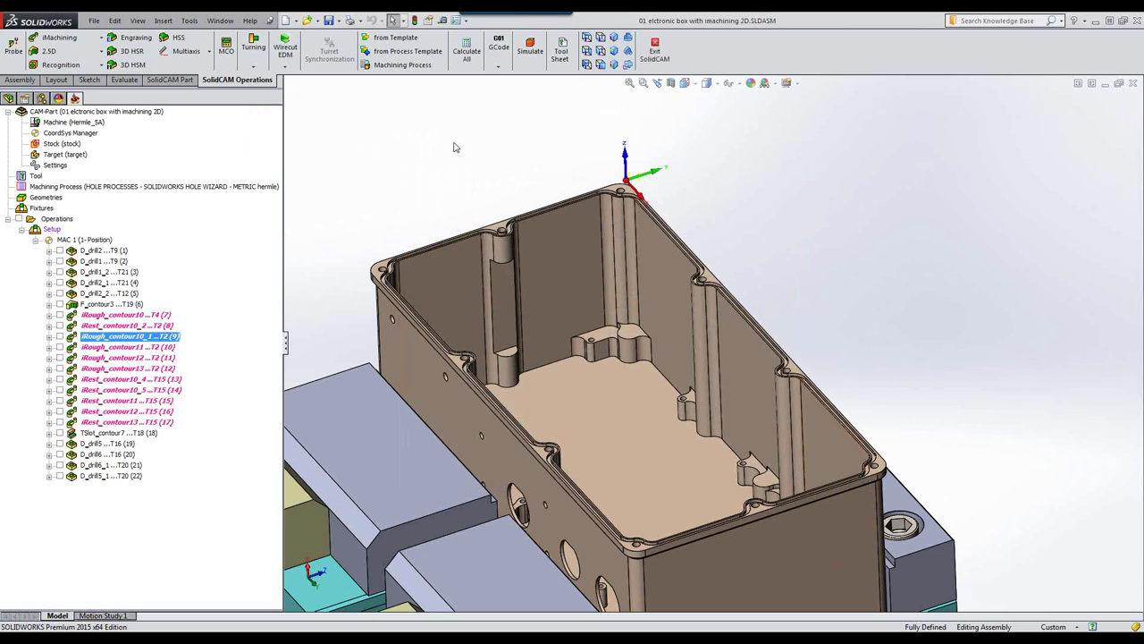
# Run the SolidVerify simulation of iRough_contour10_1, starting near medium speed and speeding it up to finish, and exit the simulation
pyautogui.click(530, 50)
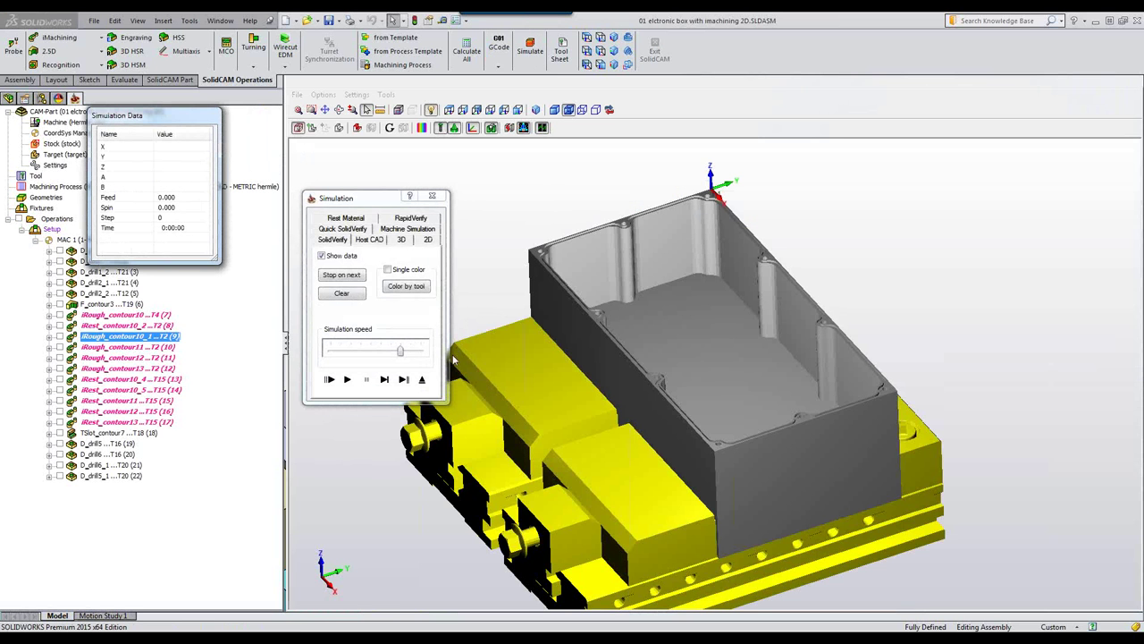
pyautogui.click(366, 354)
pyautogui.click(366, 354)
pyautogui.click(346, 381)
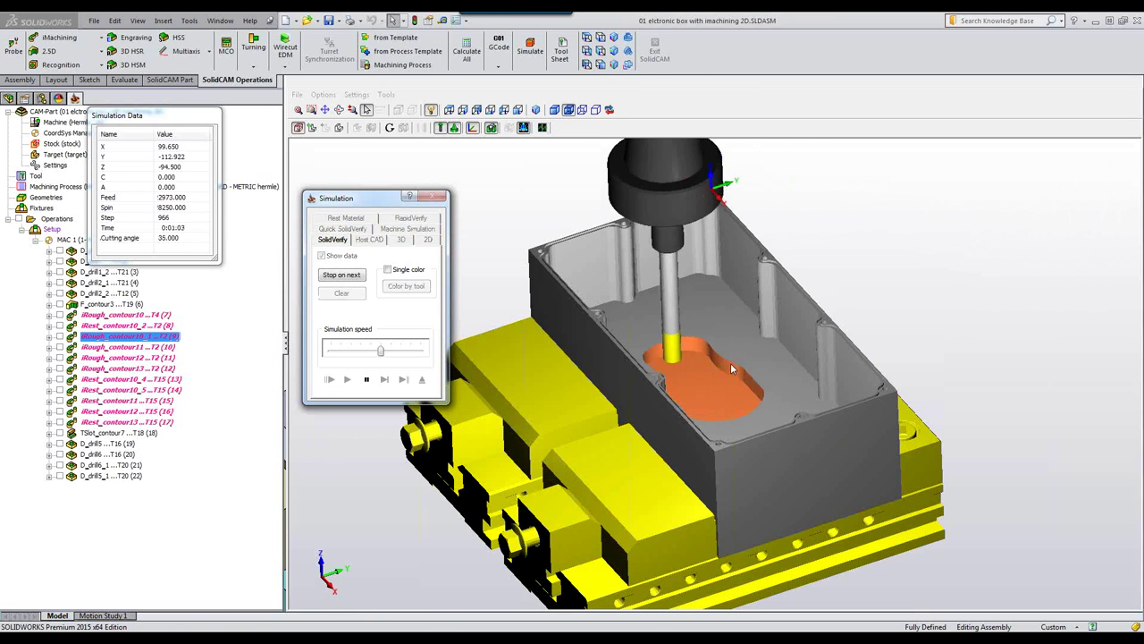
pyautogui.moveTo(381, 355); pyautogui.dragTo(411, 355)
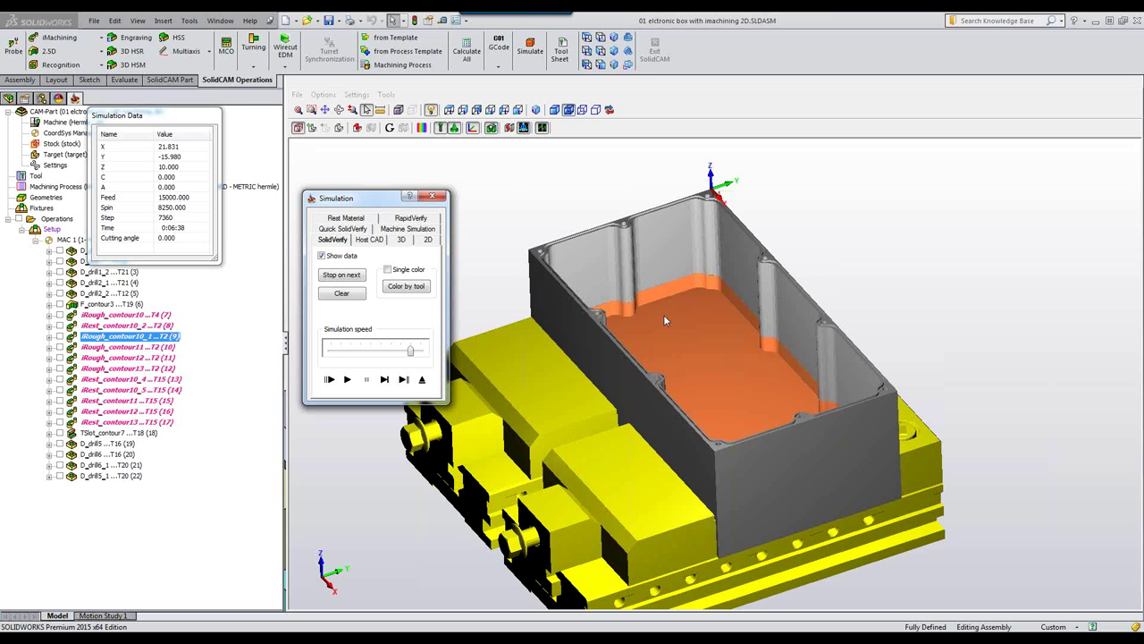
pyautogui.click(422, 379)
# Open the iRough_contour11 operation, check its contour11 geometry on the pocket floor and its milling levels, and close it
pyautogui.click(131, 349)
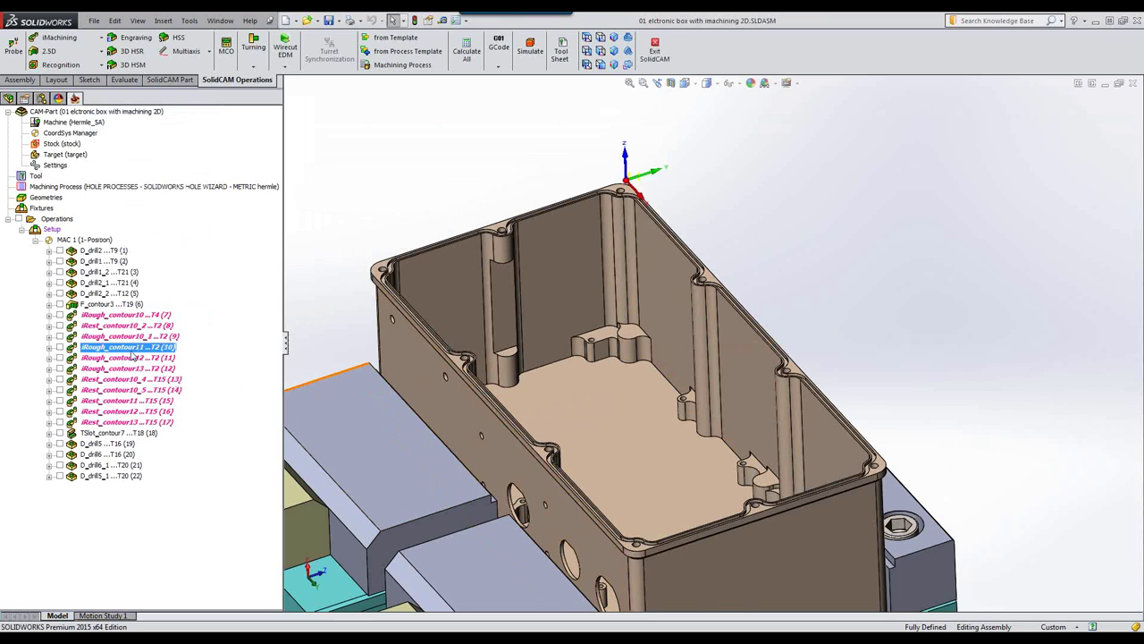
pyautogui.doubleClick(132, 353)
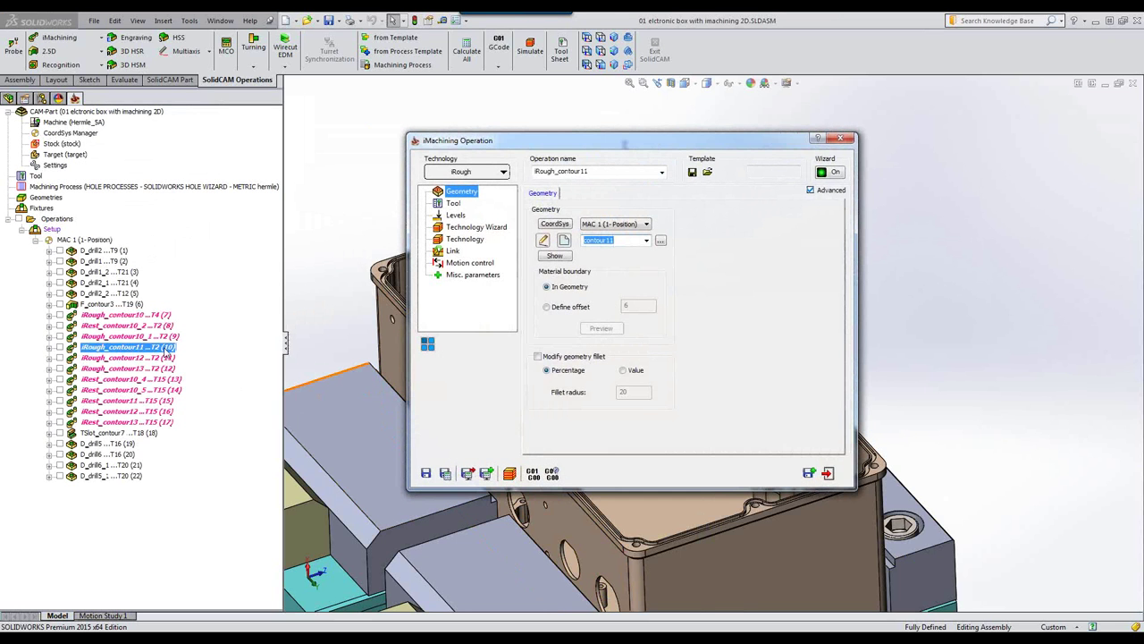
pyautogui.click(555, 256)
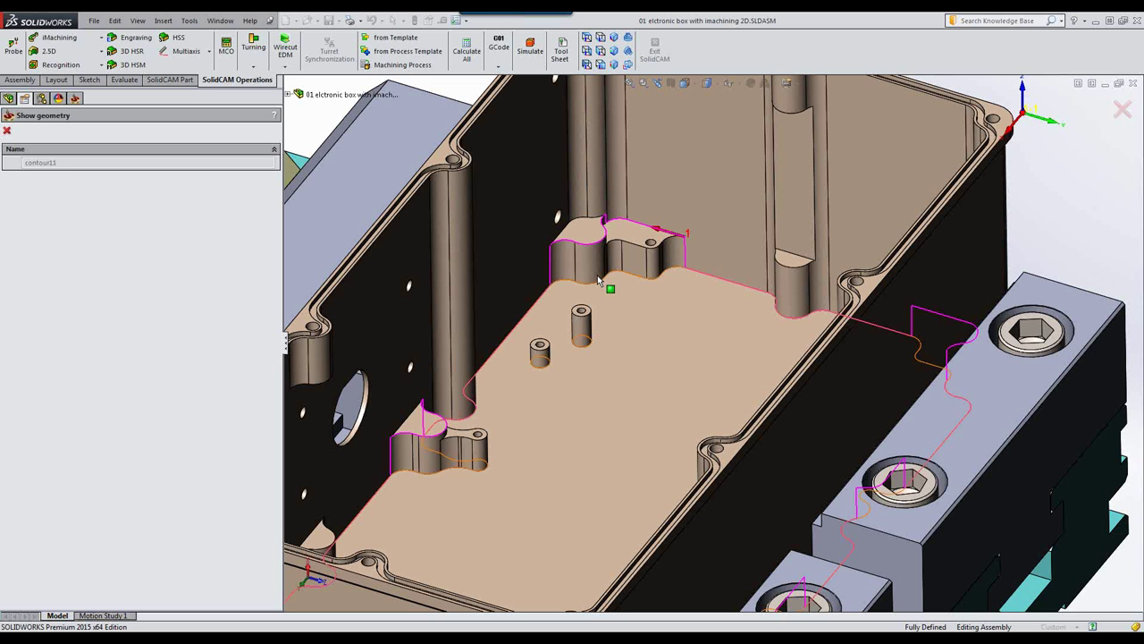
pyautogui.click(9, 132)
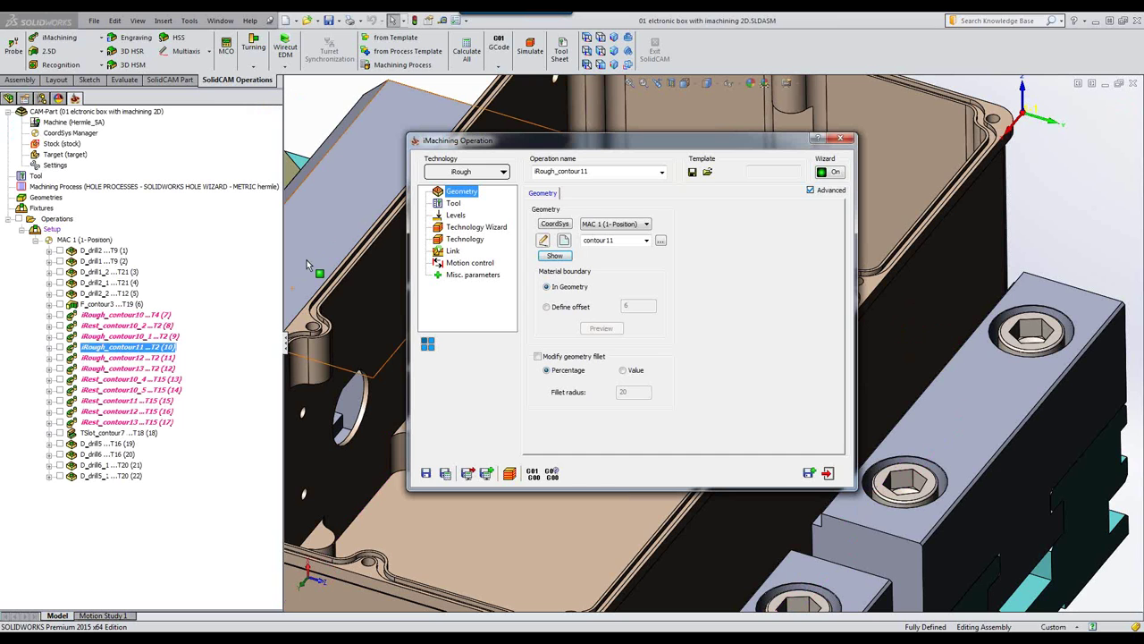
pyautogui.click(454, 218)
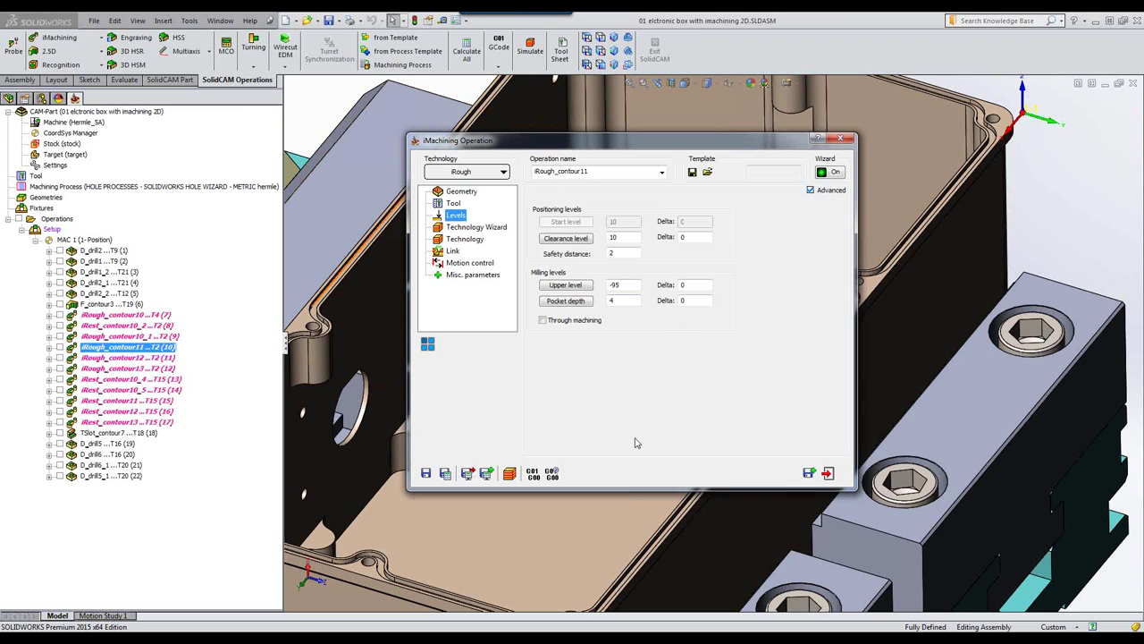
pyautogui.click(829, 474)
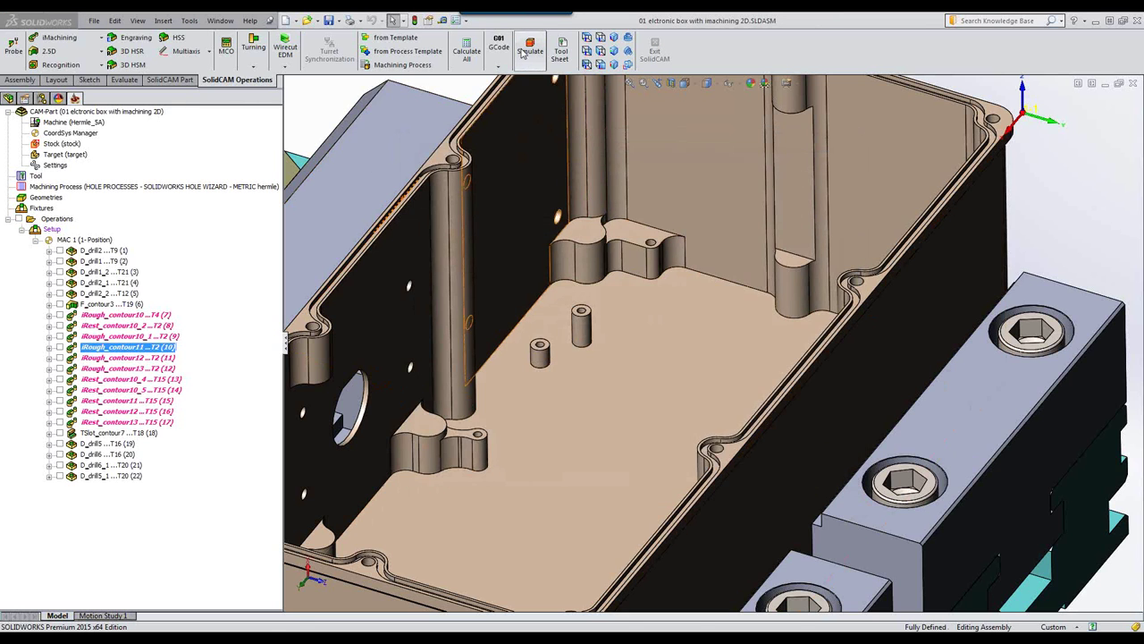
# Simulate iRough_contour11 in SolidVerify, starting near medium speed and speeding it up, inspect the machined pocket floor, and exit
pyautogui.click(528, 51)
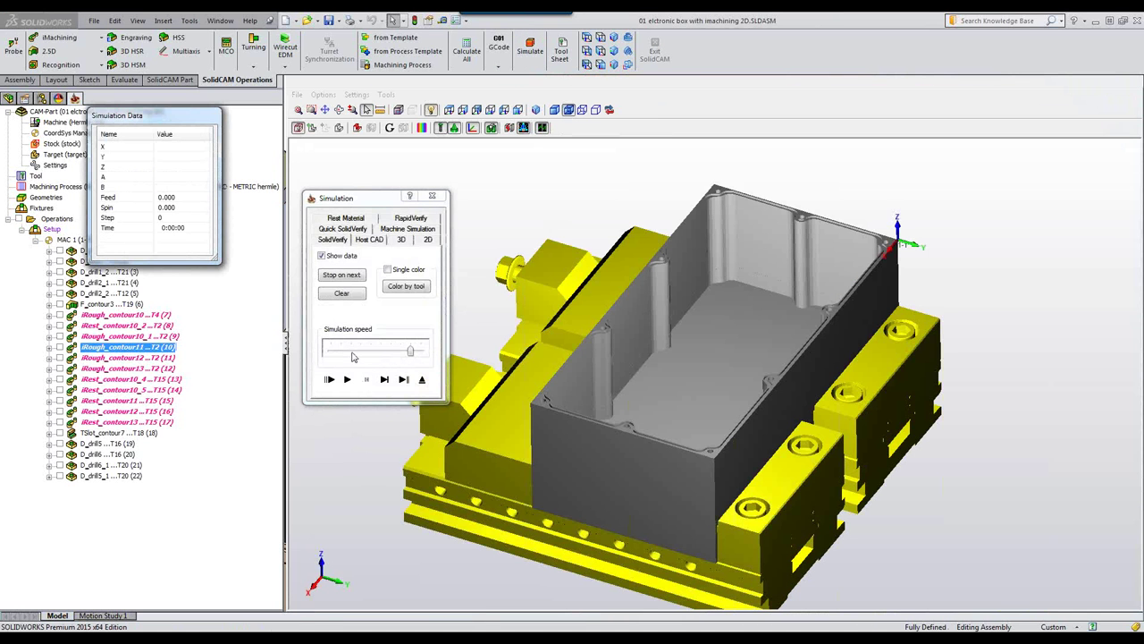
pyautogui.click(353, 351)
pyautogui.click(347, 379)
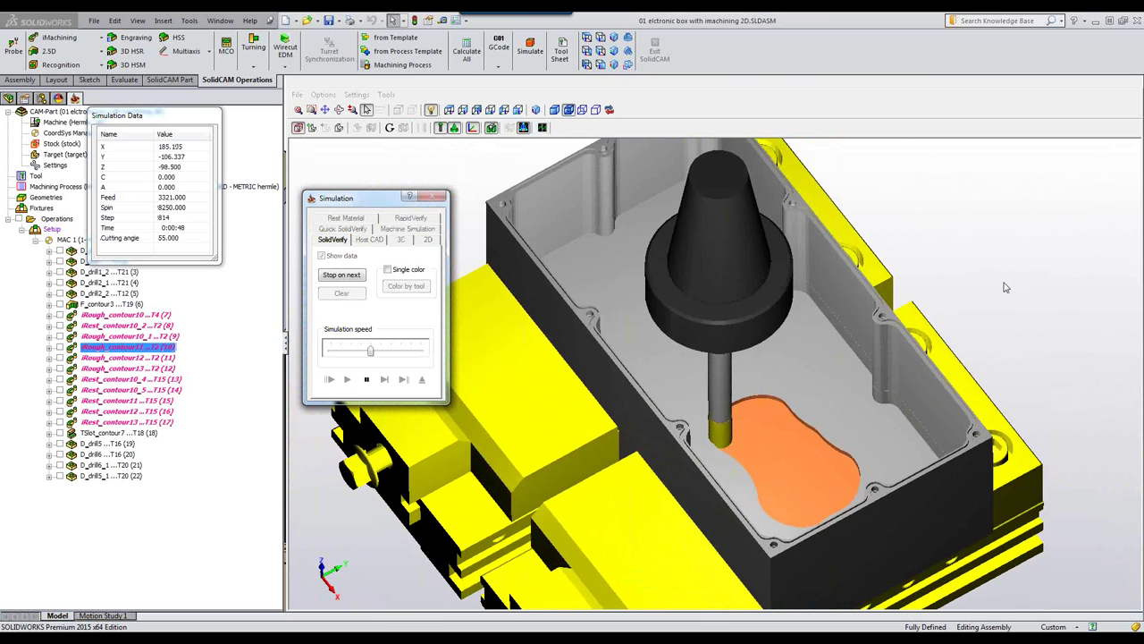
pyautogui.moveTo(370, 350); pyautogui.dragTo(394, 354)
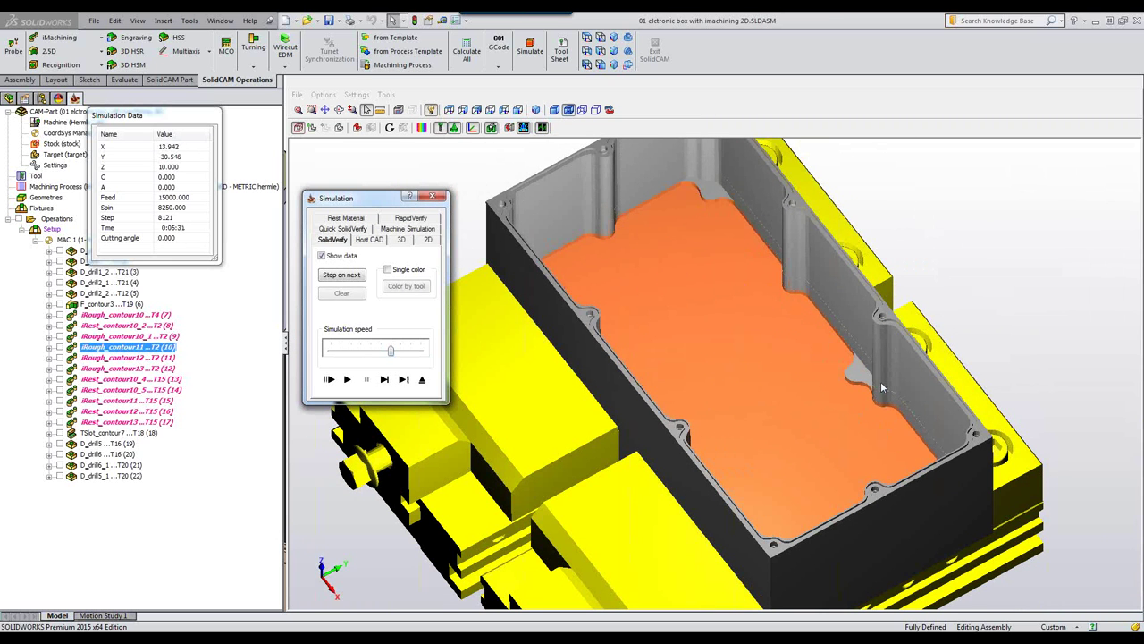
pyautogui.moveTo(848, 378); pyautogui.dragTo(740, 369, button='middle')
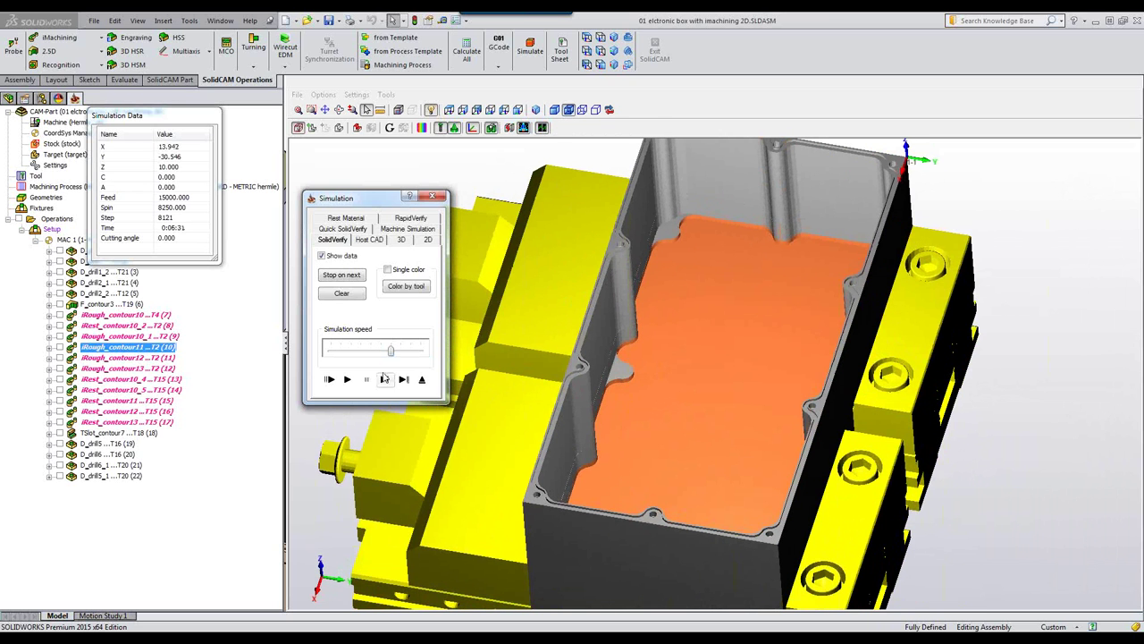
pyautogui.click(422, 379)
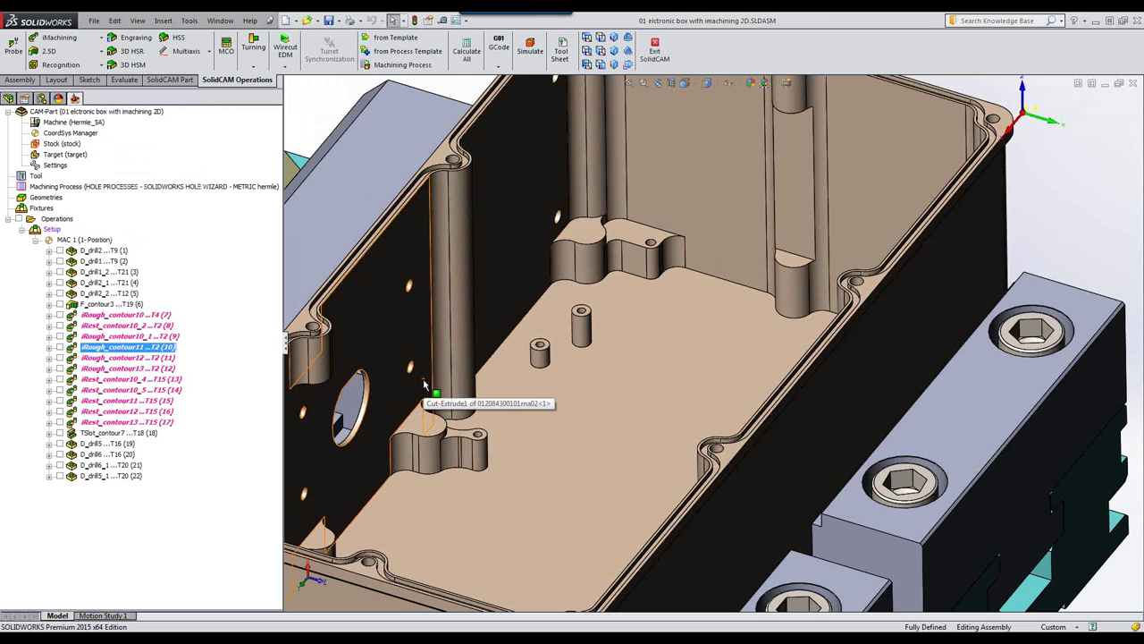
# Open the iRough_contour12 operation, check its contour12 geometry around the floor and bosses and its levels, and close it
pyautogui.doubleClick(134, 358)
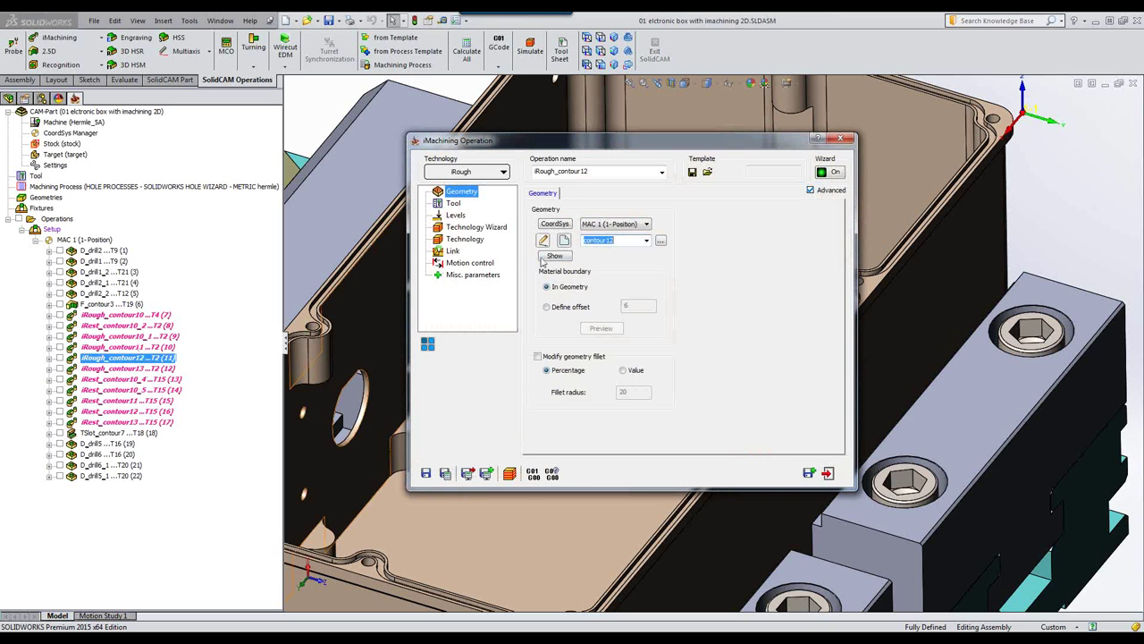
pyautogui.click(549, 258)
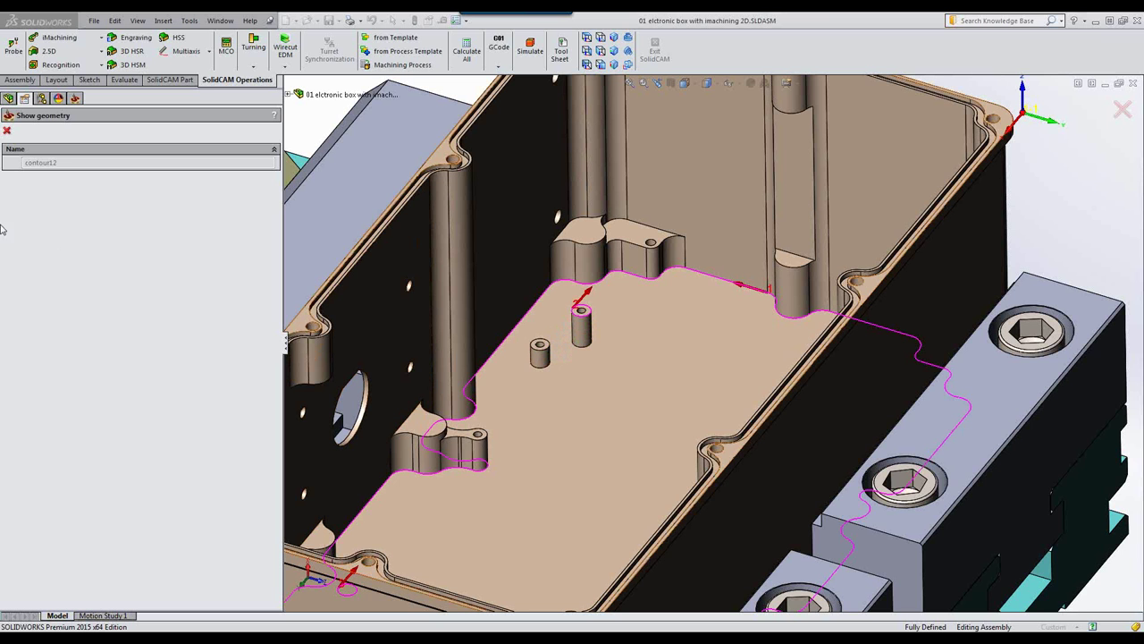
pyautogui.click(7, 131)
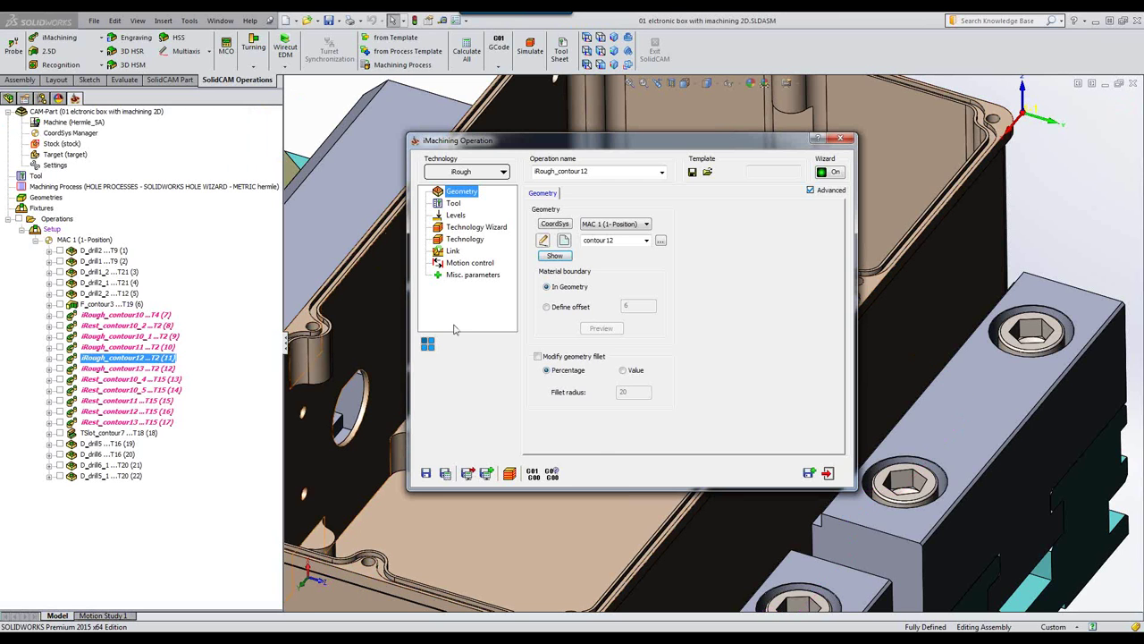
pyautogui.click(448, 215)
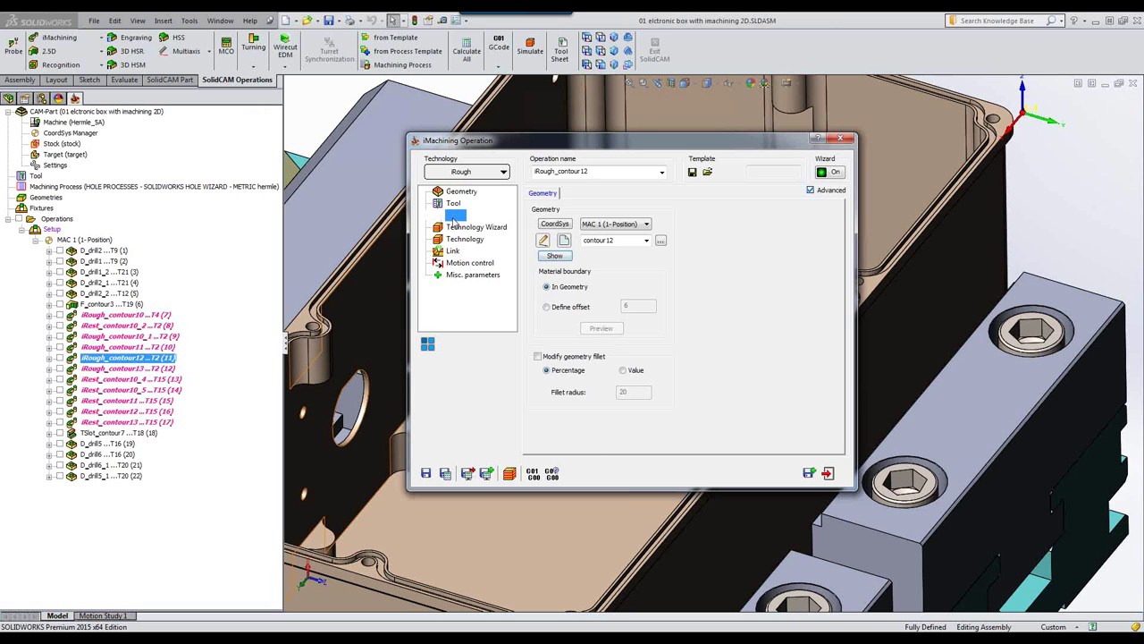
pyautogui.click(827, 471)
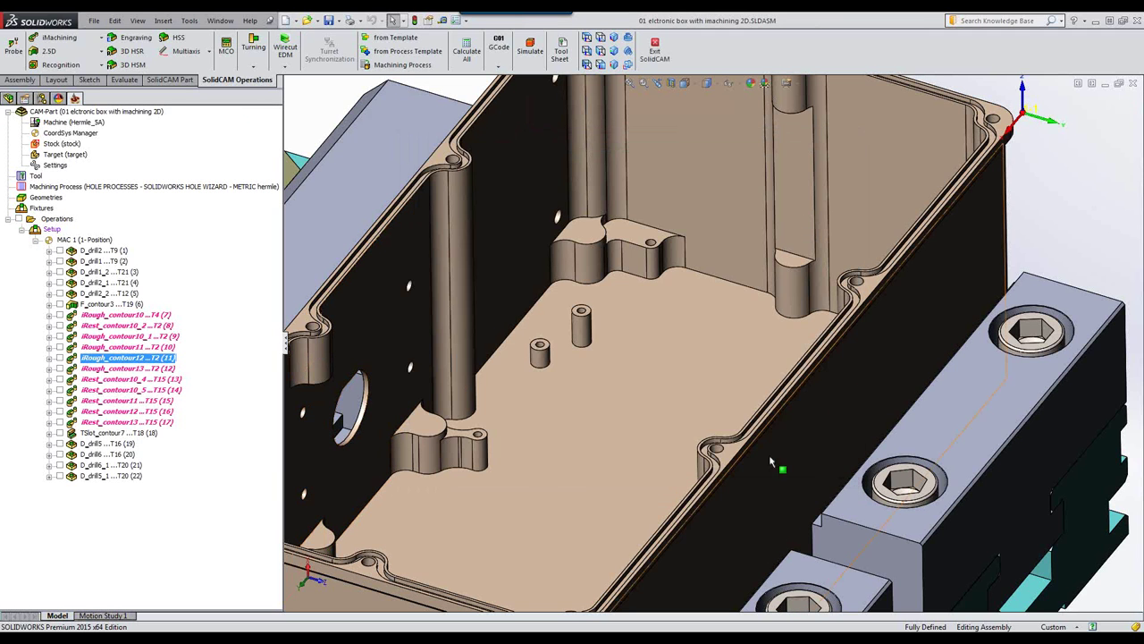
# Run the SolidVerify simulation of iRough_contour12 at close to maximum speed, and exit the simulation
pyautogui.click(533, 50)
pyautogui.moveTo(390, 349); pyautogui.dragTo(421, 350)
pyautogui.click(349, 380)
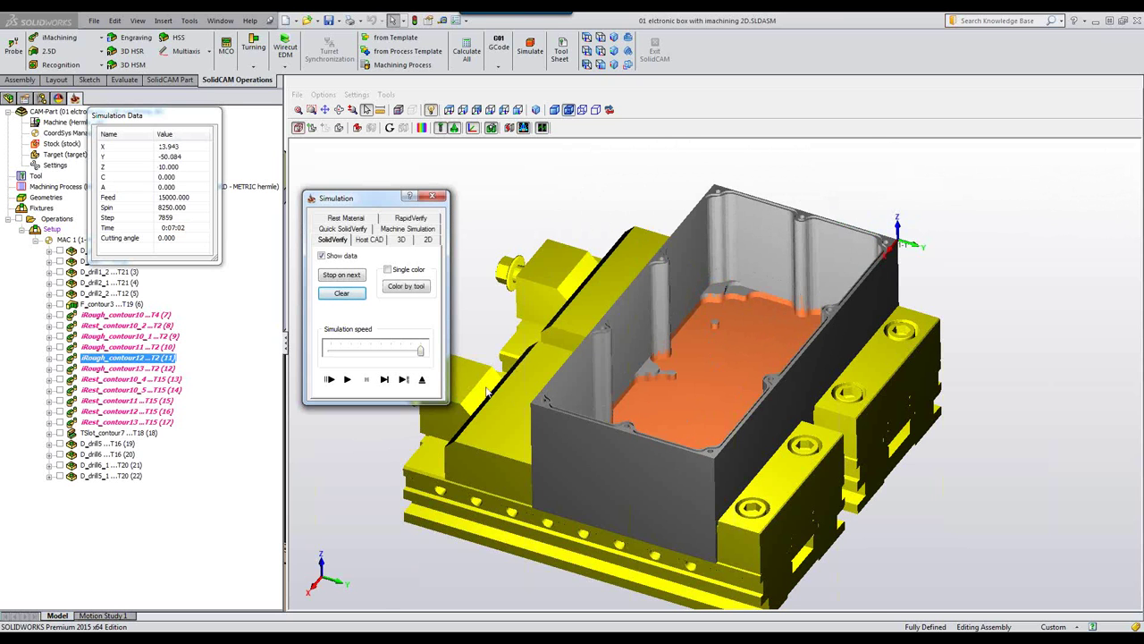
pyautogui.click(422, 379)
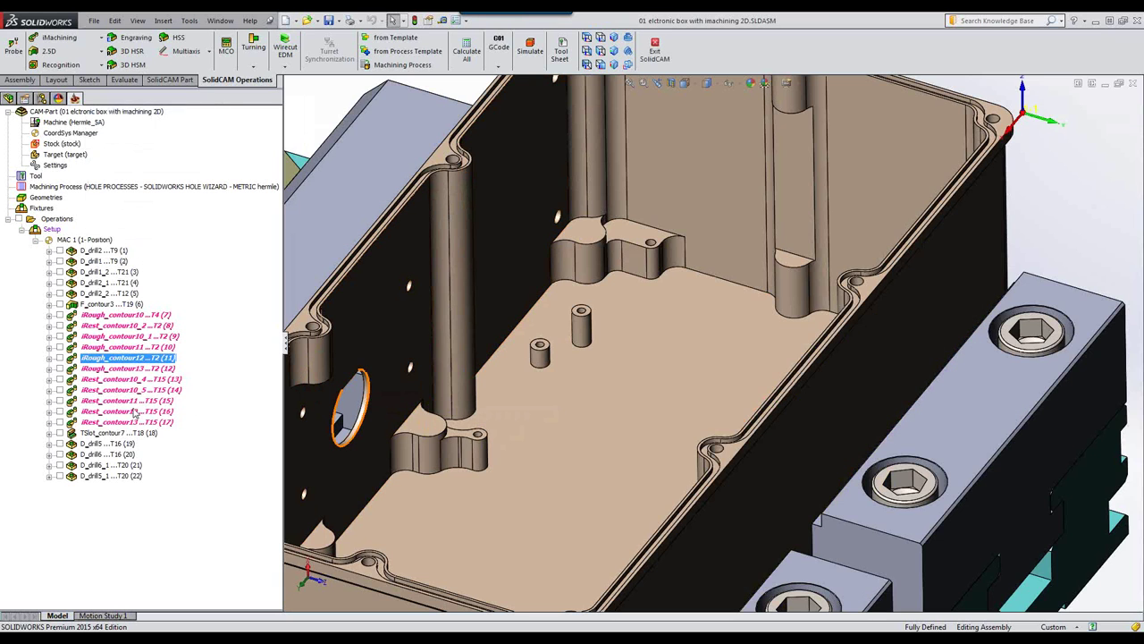
# Open the iRough_contour13 operation, check its contour13 geometry on the pocket floor and its pocket depth level, and close it
pyautogui.doubleClick(132, 370)
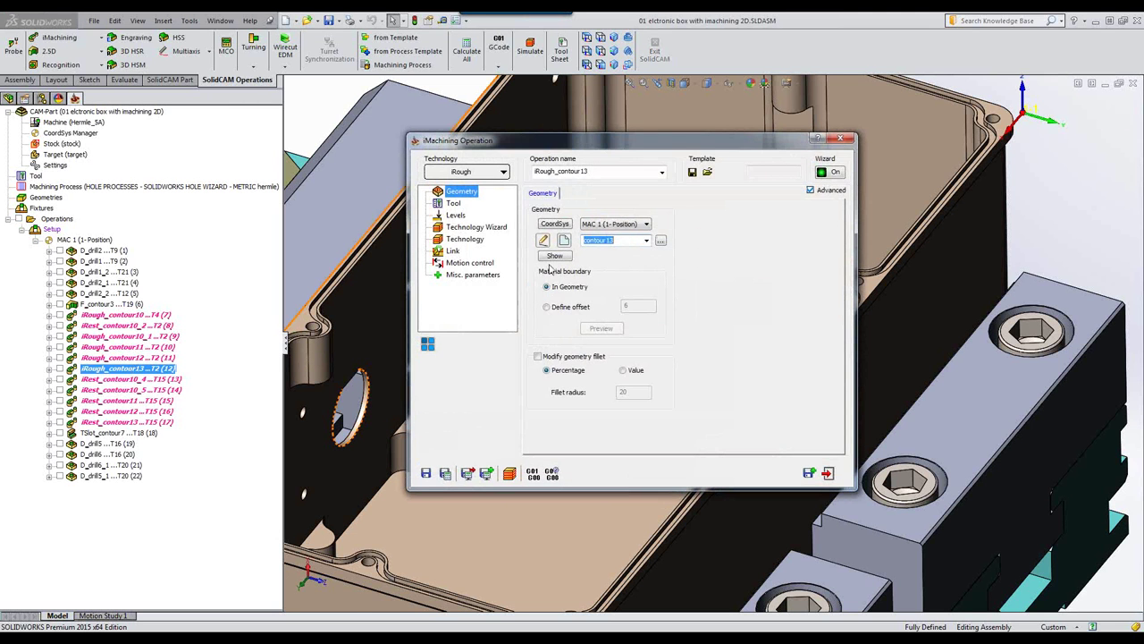
pyautogui.click(554, 256)
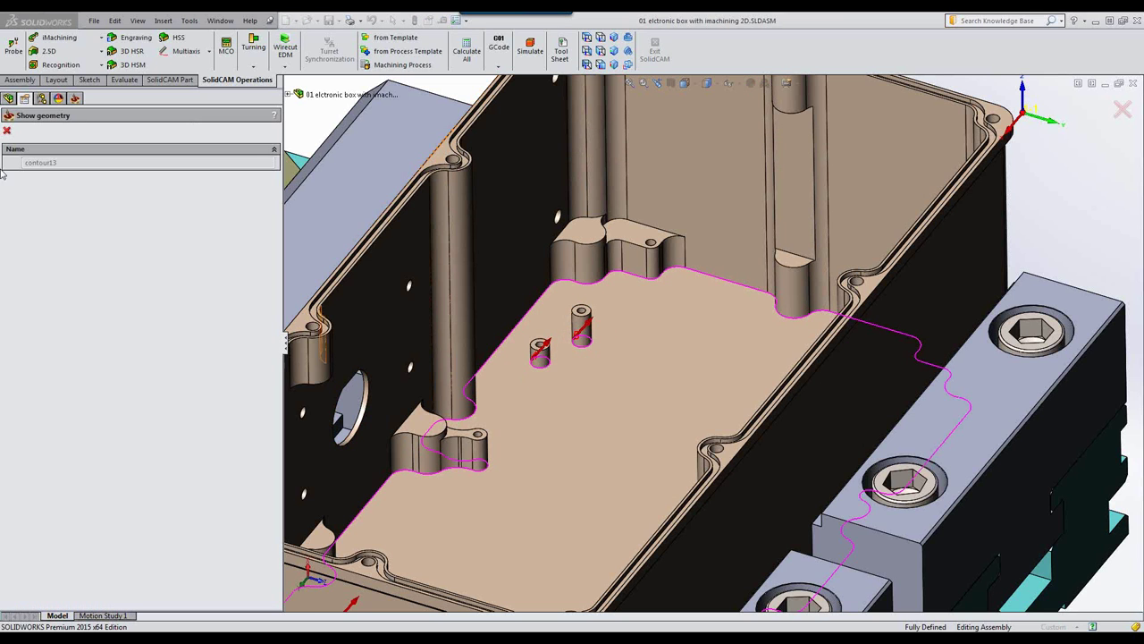
pyautogui.click(8, 129)
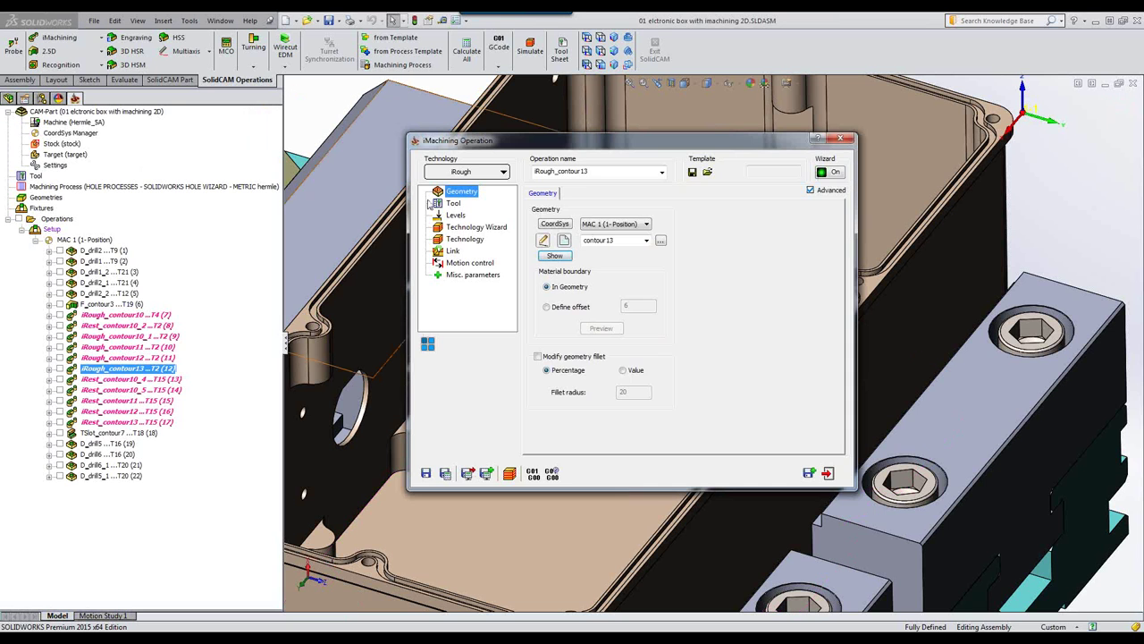
pyautogui.click(455, 219)
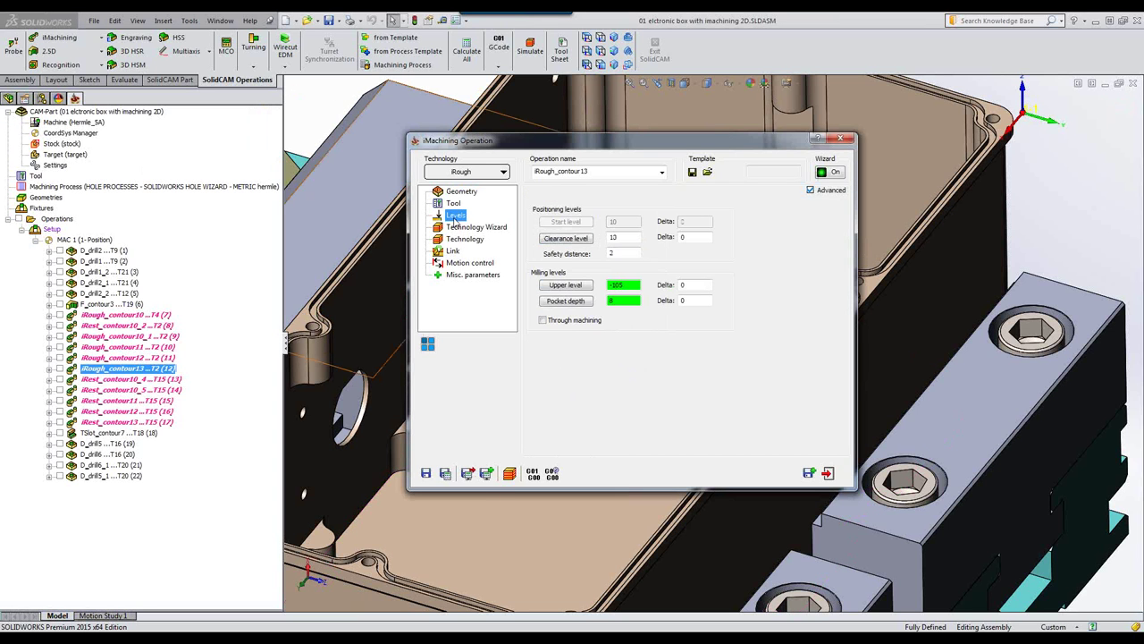
pyautogui.click(562, 304)
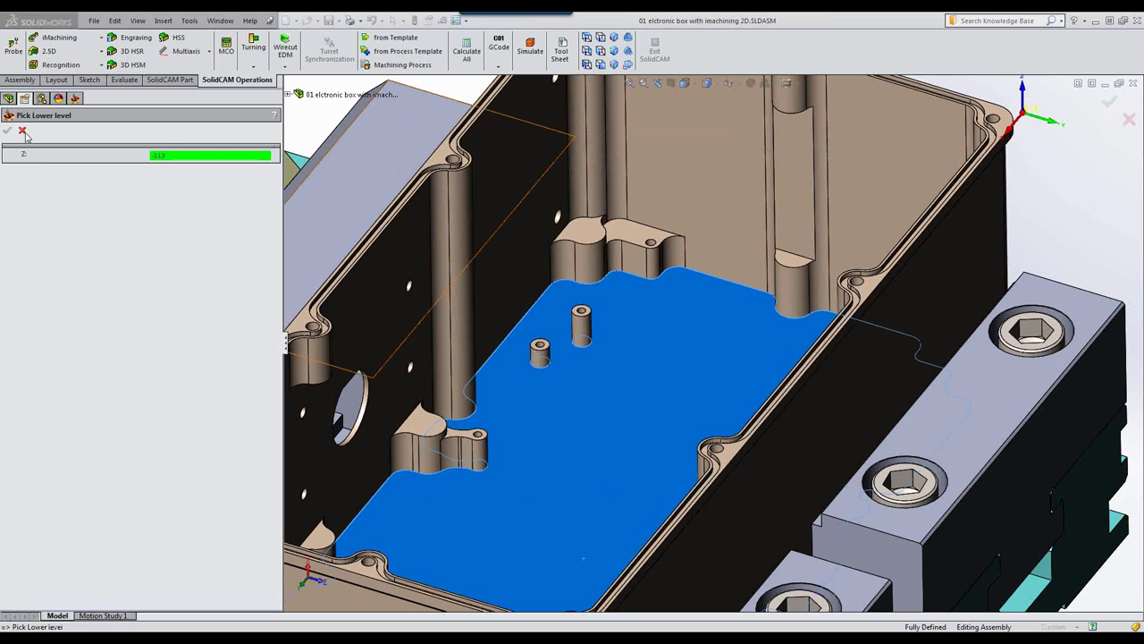
pyautogui.click(22, 131)
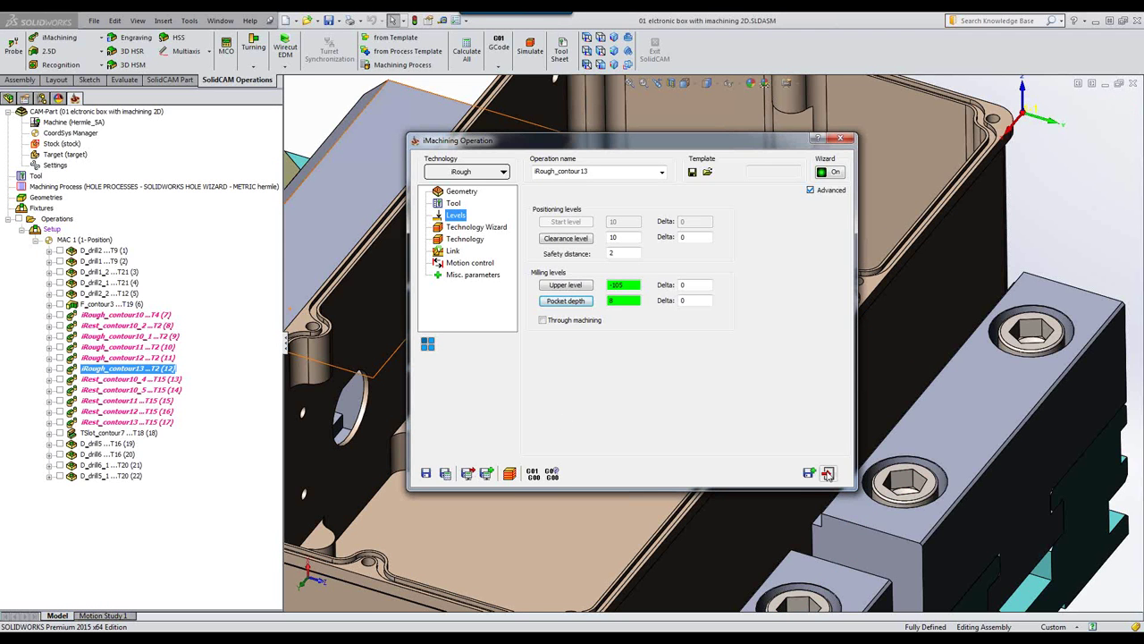
pyautogui.click(828, 475)
# Run the SolidVerify simulation of iRough_contour13 near maximum speed, inspect the pocket floor up close, and exit the simulation
pyautogui.click(531, 46)
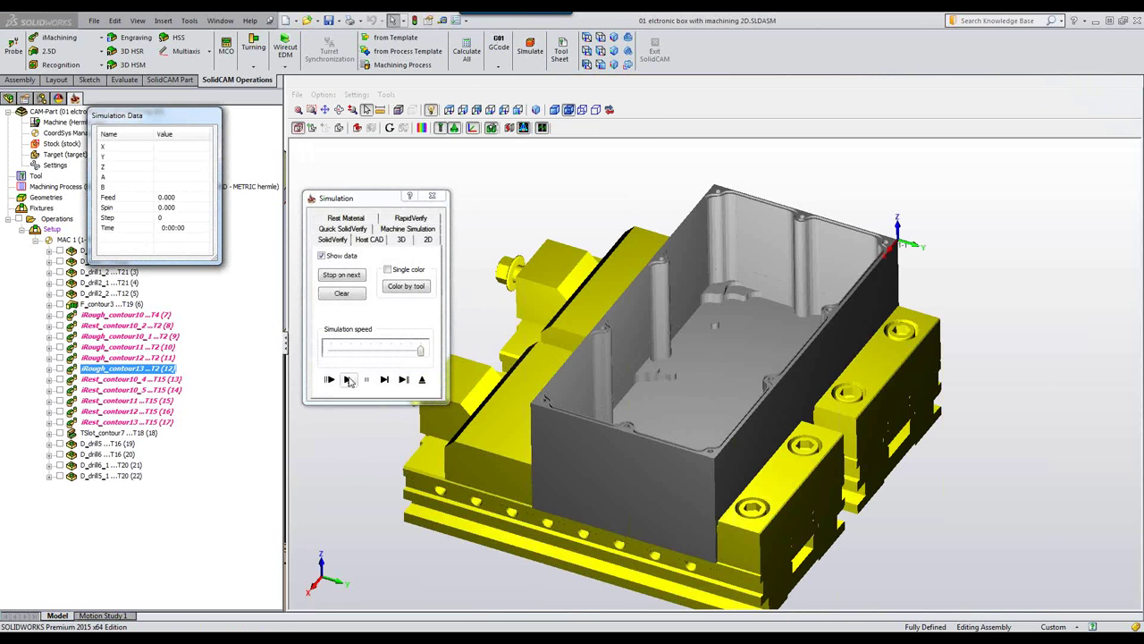
pyautogui.click(347, 379)
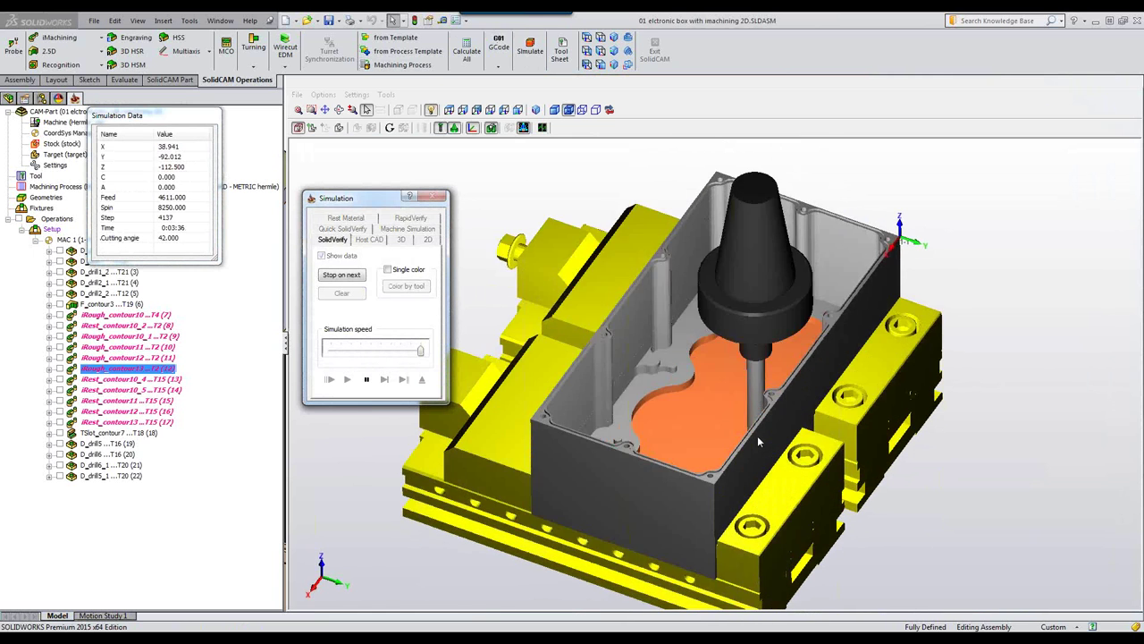
pyautogui.scroll(5, 757, 435)
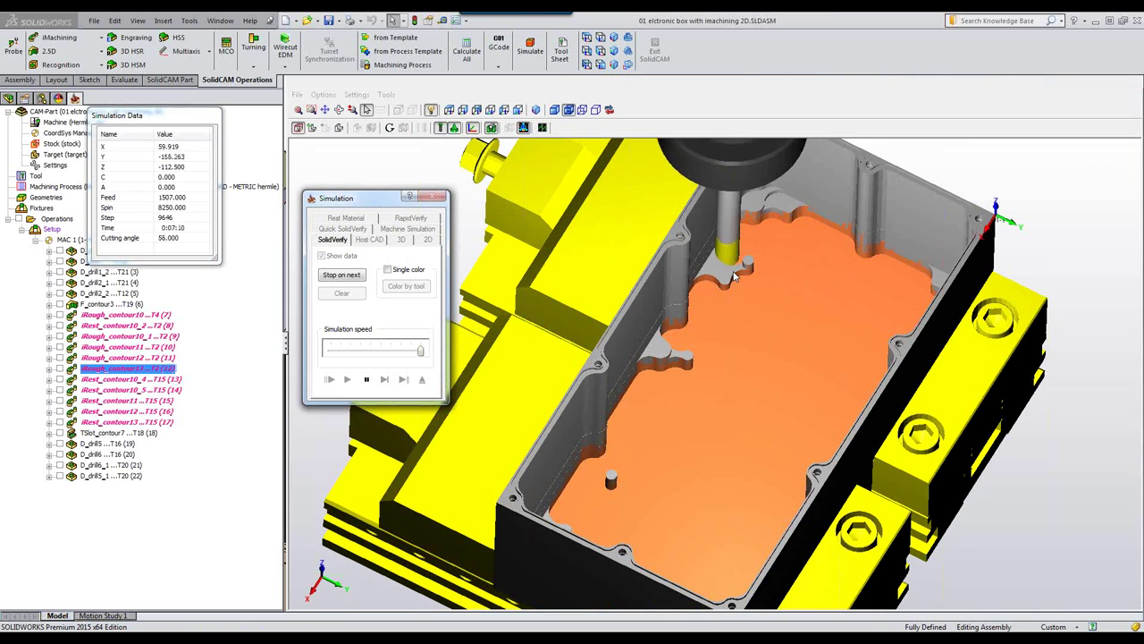
pyautogui.click(422, 379)
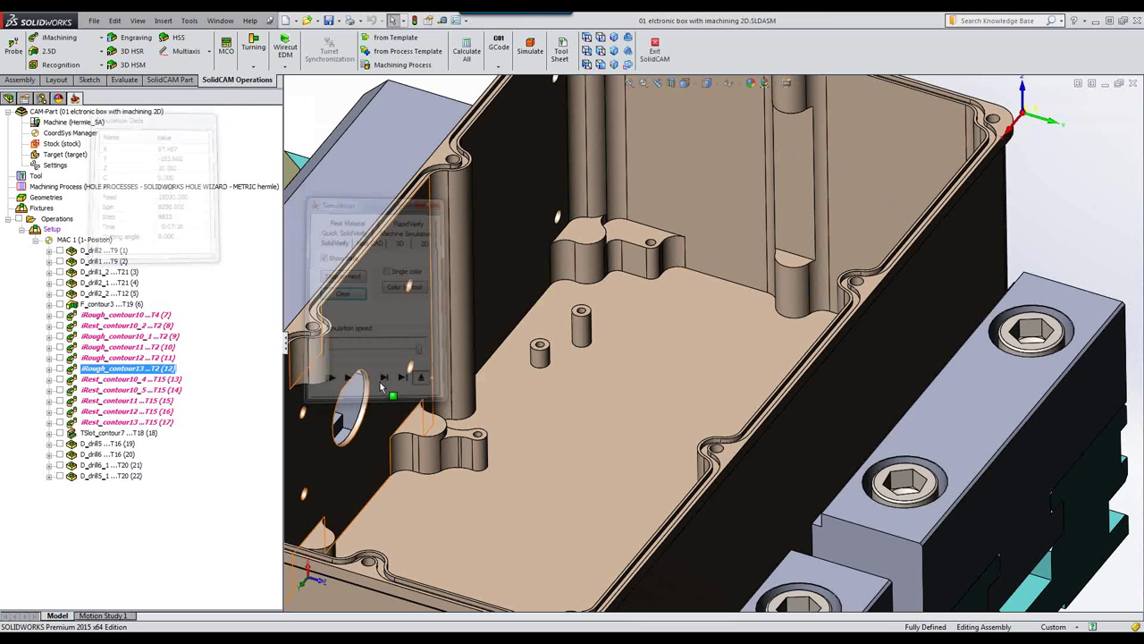
# Simulate all operations from iRough_contour10 through iRest_contour13 together in Host CAD mode, check the total machining time, and exit
pyautogui.click(101, 382)
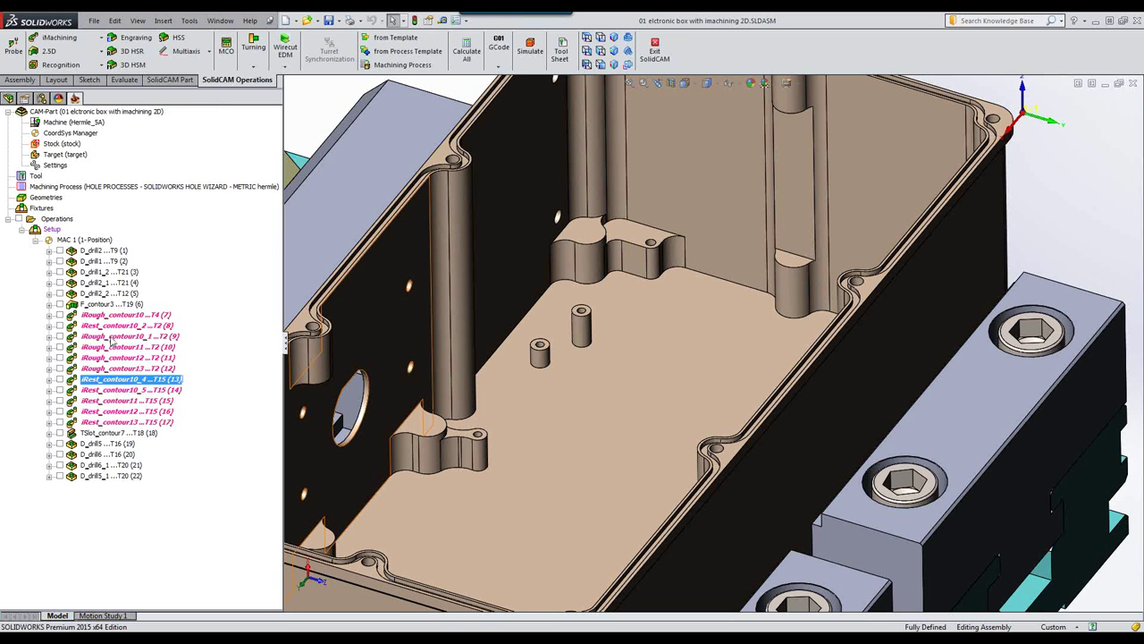
pyautogui.click(109, 318)
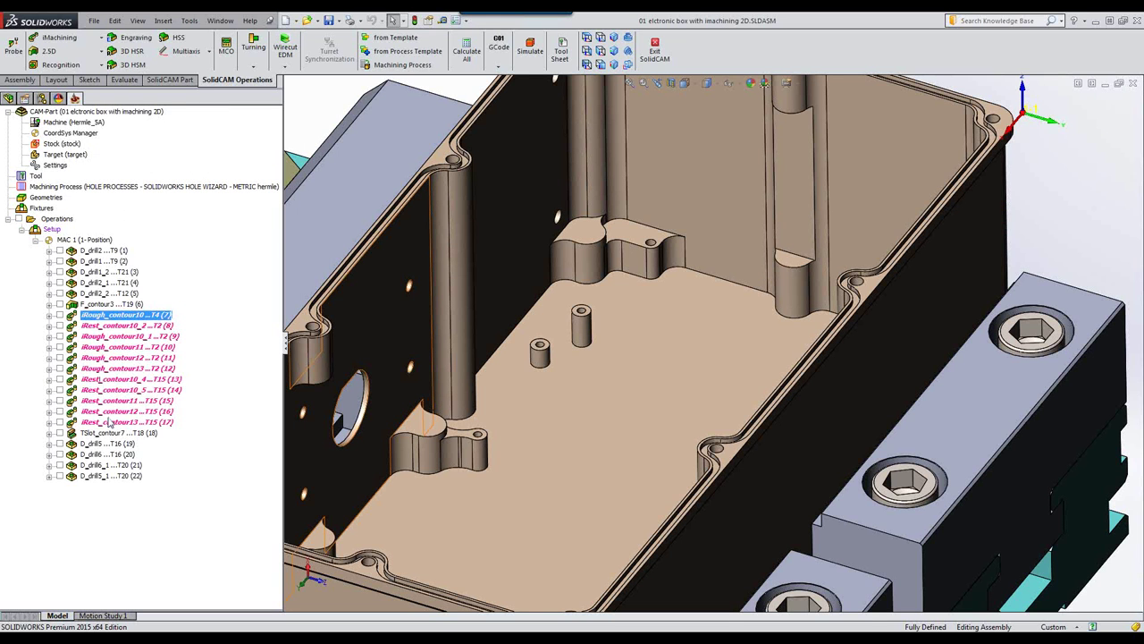
pyautogui.keyDown('shift'); pyautogui.click(109, 423); pyautogui.keyUp('shift')
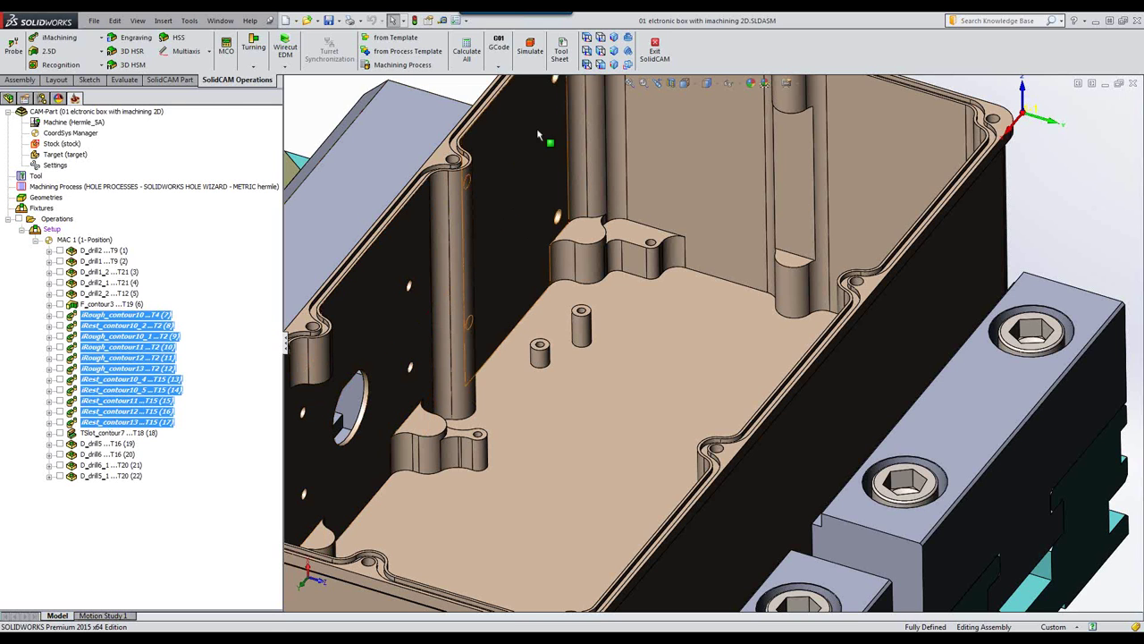
pyautogui.click(530, 55)
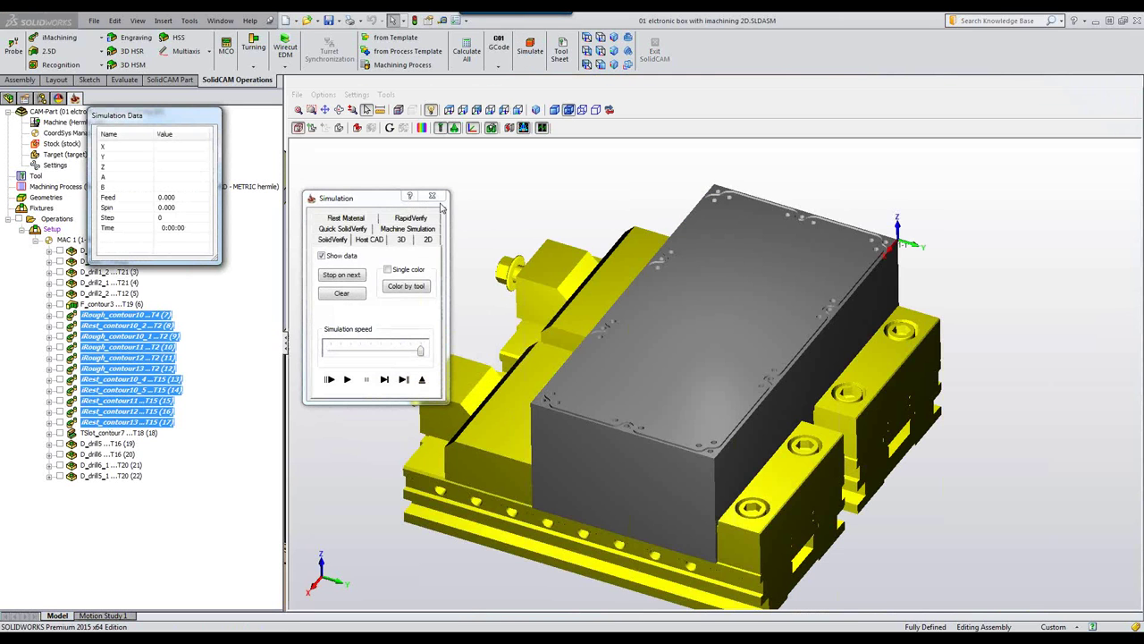
pyautogui.click(370, 241)
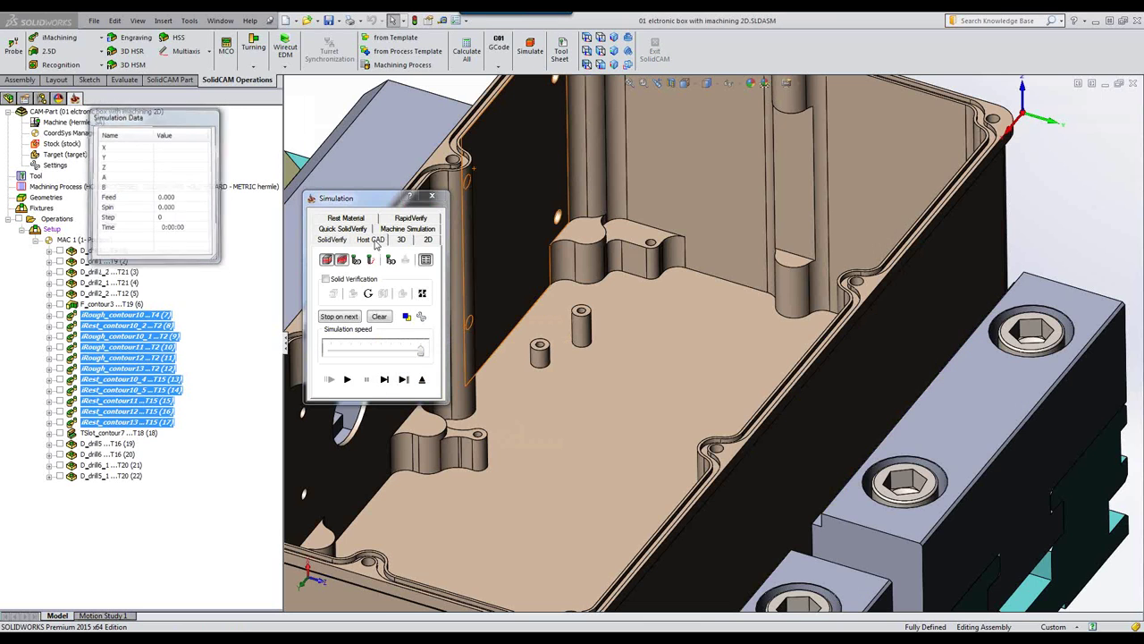
pyautogui.click(347, 380)
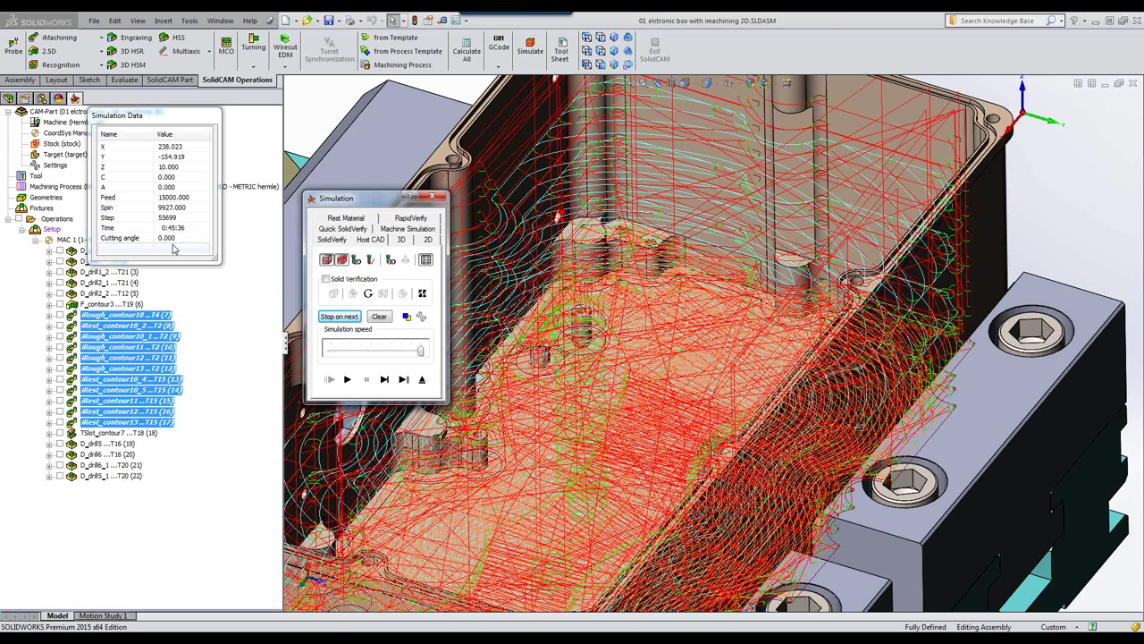
pyautogui.click(422, 380)
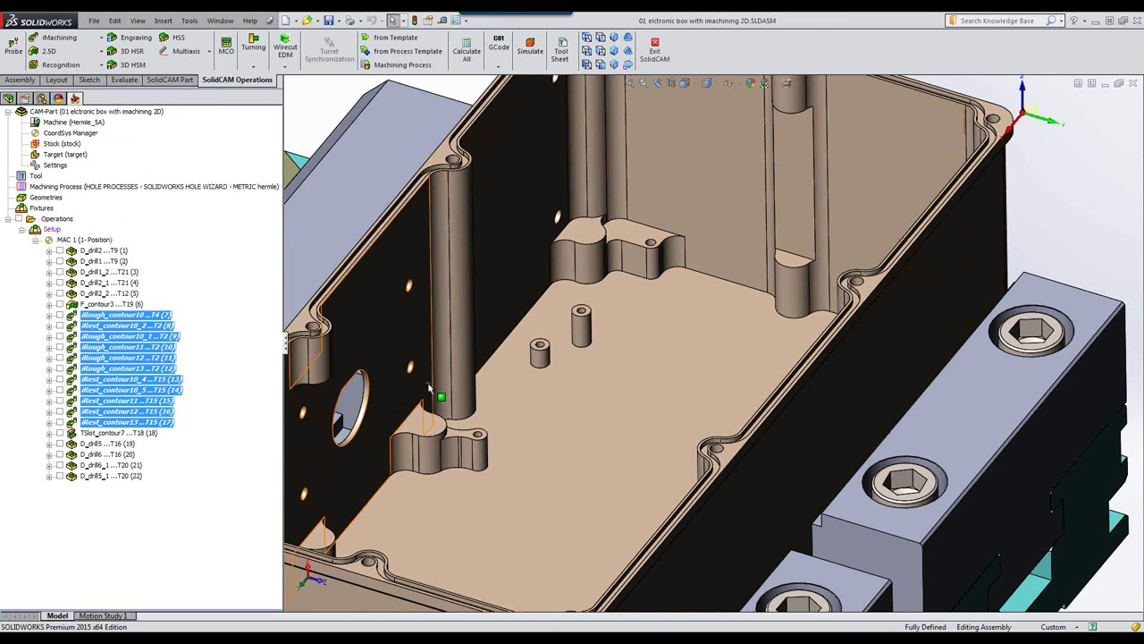
# Close the current CAM-Part and open 02 elctronic-box-with imachining 3D.prz
pyautogui.click(1132, 83)
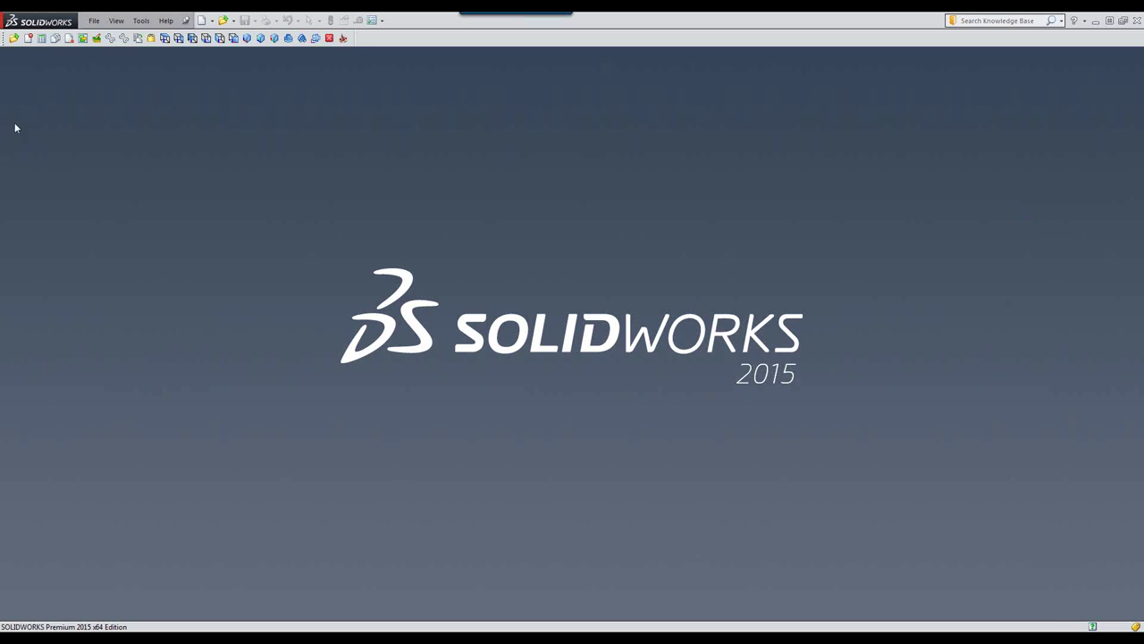
pyautogui.click(13, 39)
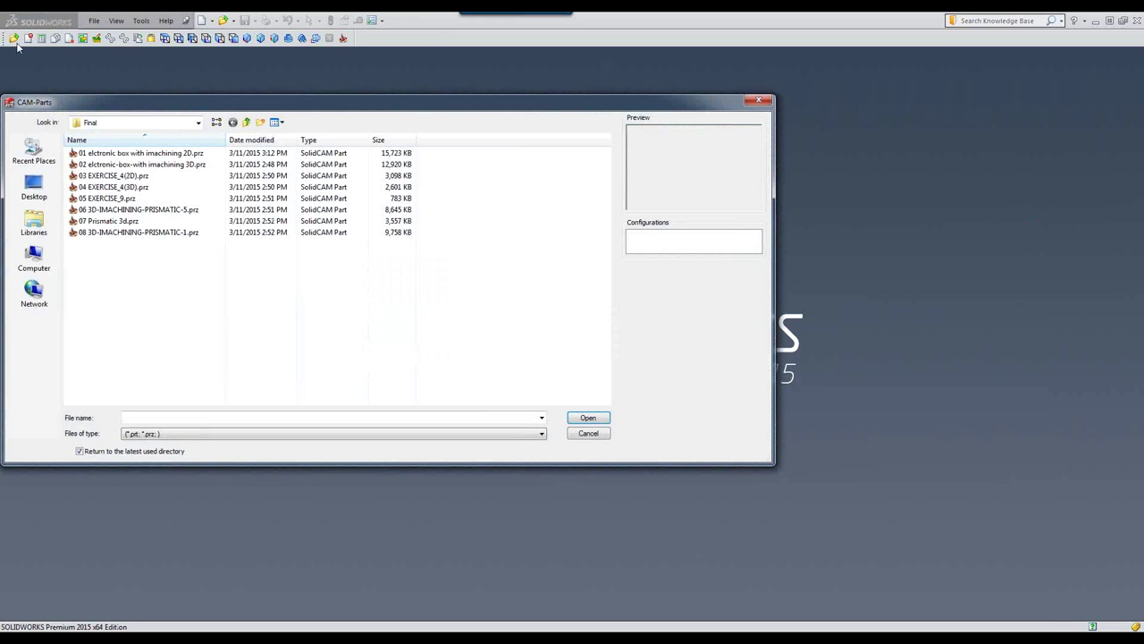
pyautogui.click(130, 165)
pyautogui.click(597, 418)
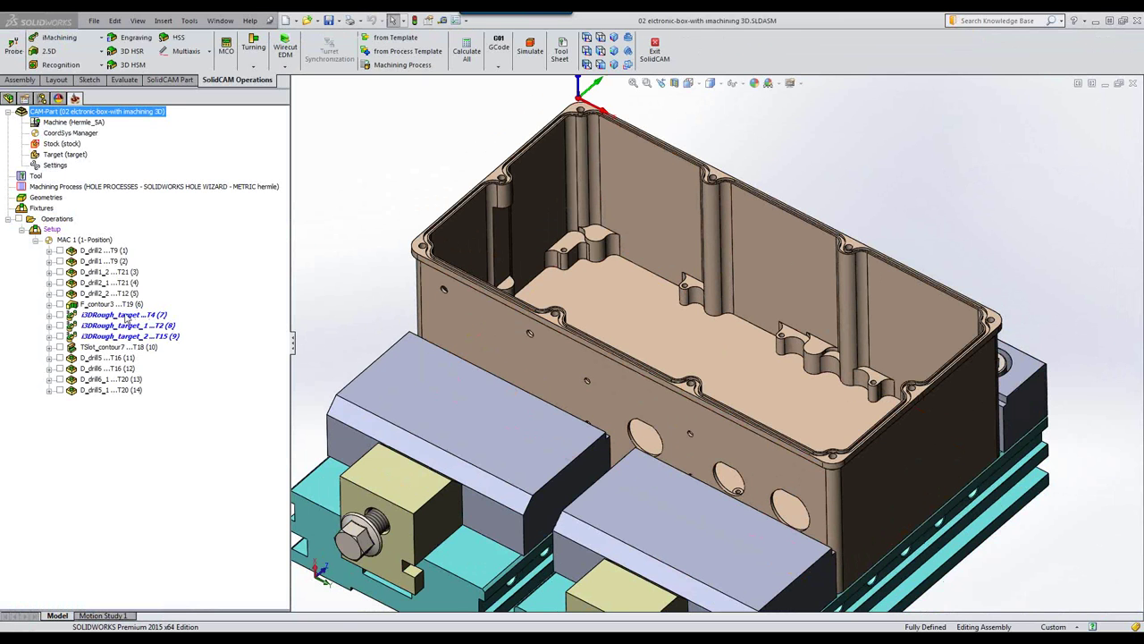
# Go through the three 3D iMachining operations i3DRough_target, i3DRough_target_1 and i3DRough_target_2 in the operations list
pyautogui.click(126, 315)
pyautogui.click(126, 328)
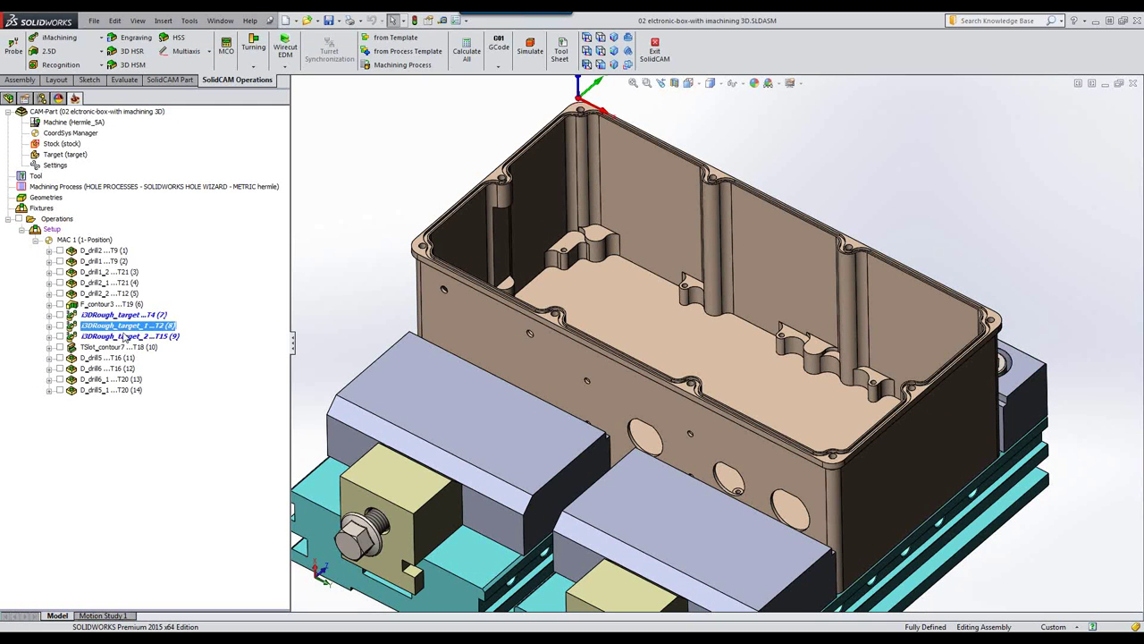
pyautogui.click(126, 337)
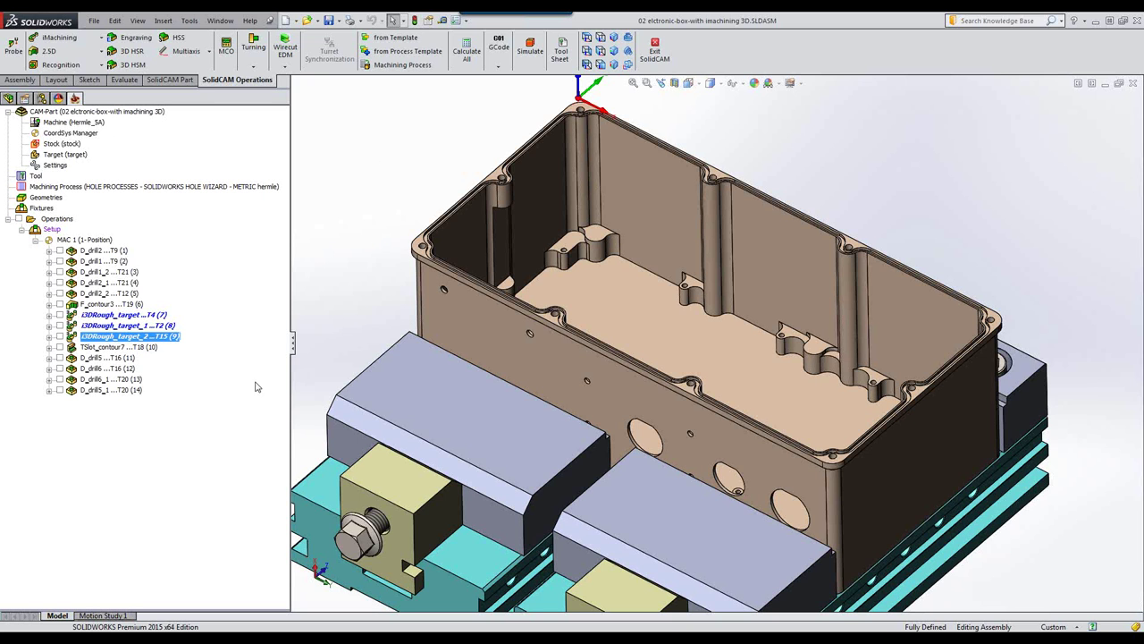
# Open the i3DRough_target operation, review its working area definition and the 3D view of its remaining stock, and cancel the definition
pyautogui.click(129, 316)
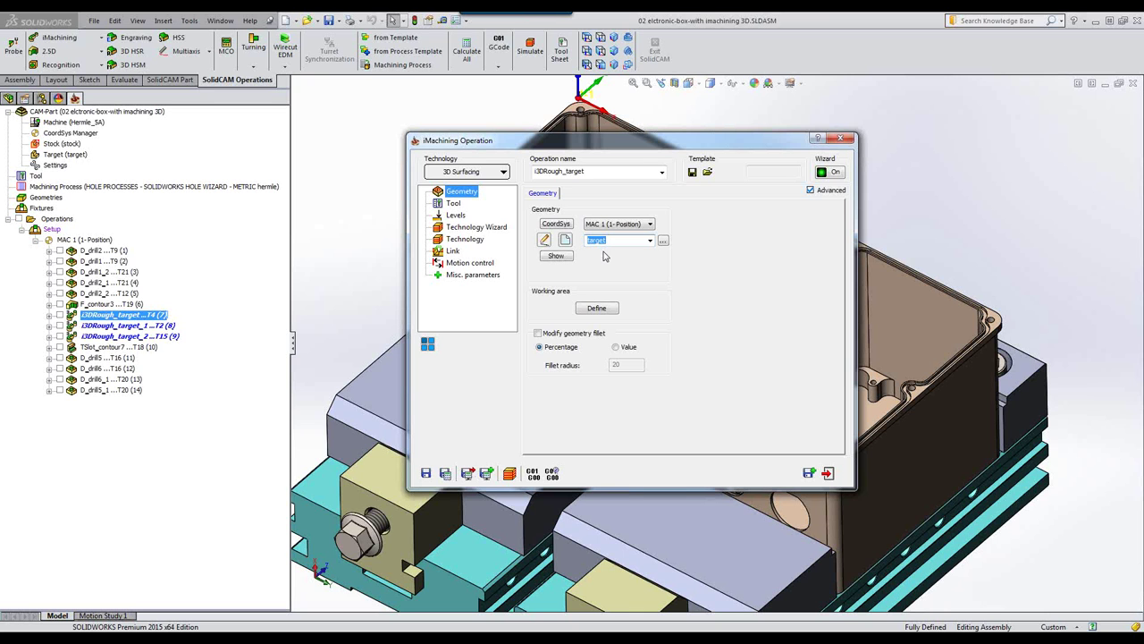
pyautogui.click(597, 308)
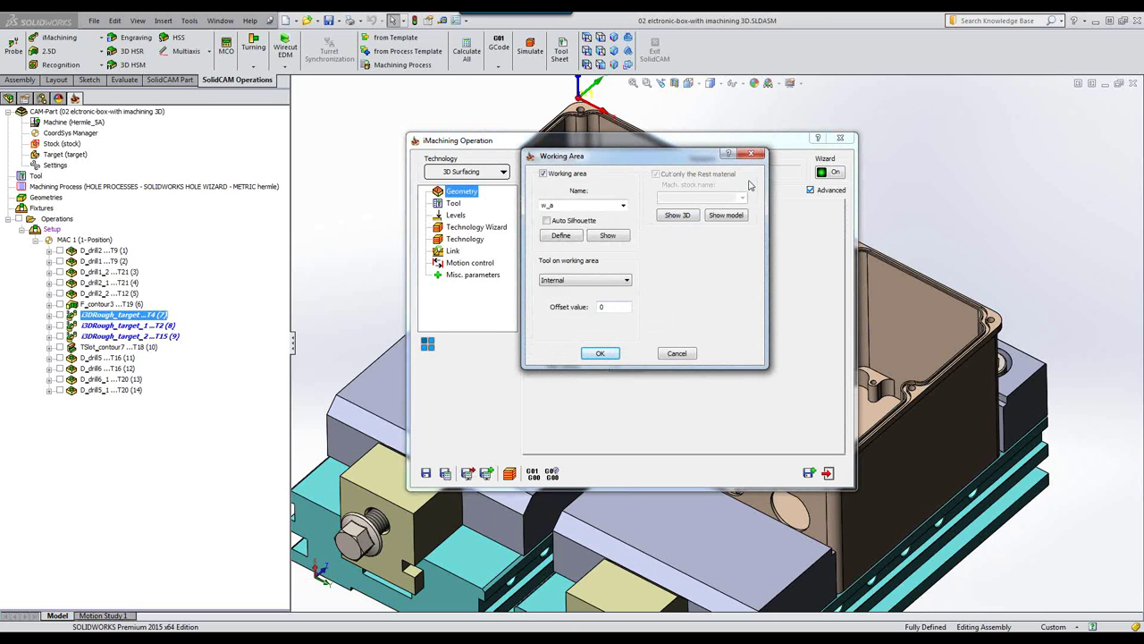
pyautogui.click(677, 215)
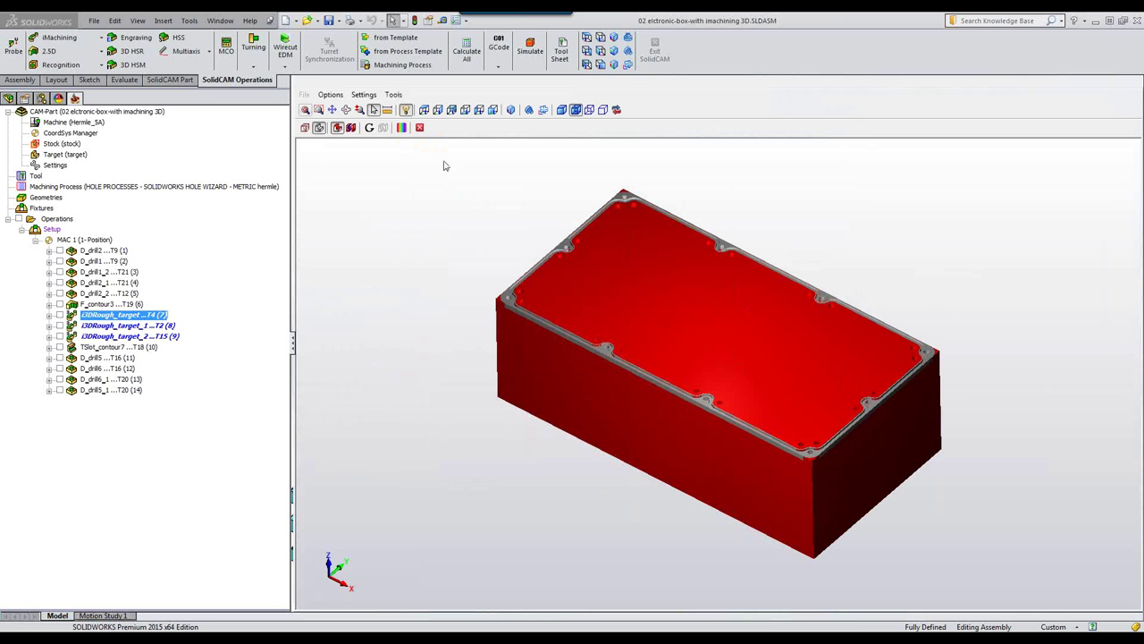
pyautogui.click(420, 127)
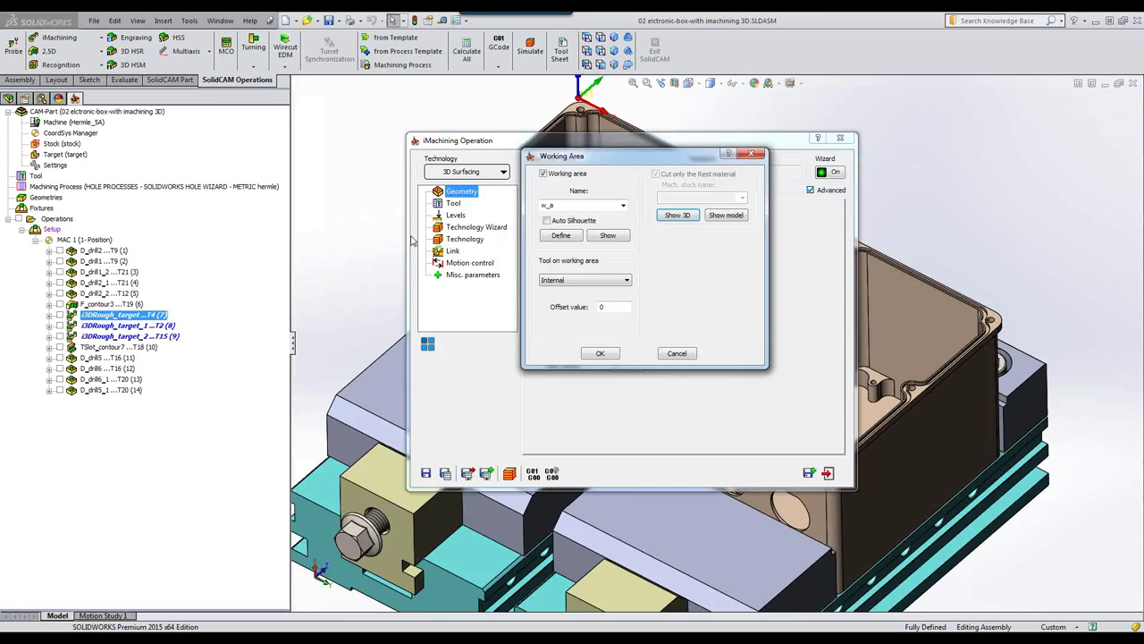
pyautogui.click(685, 354)
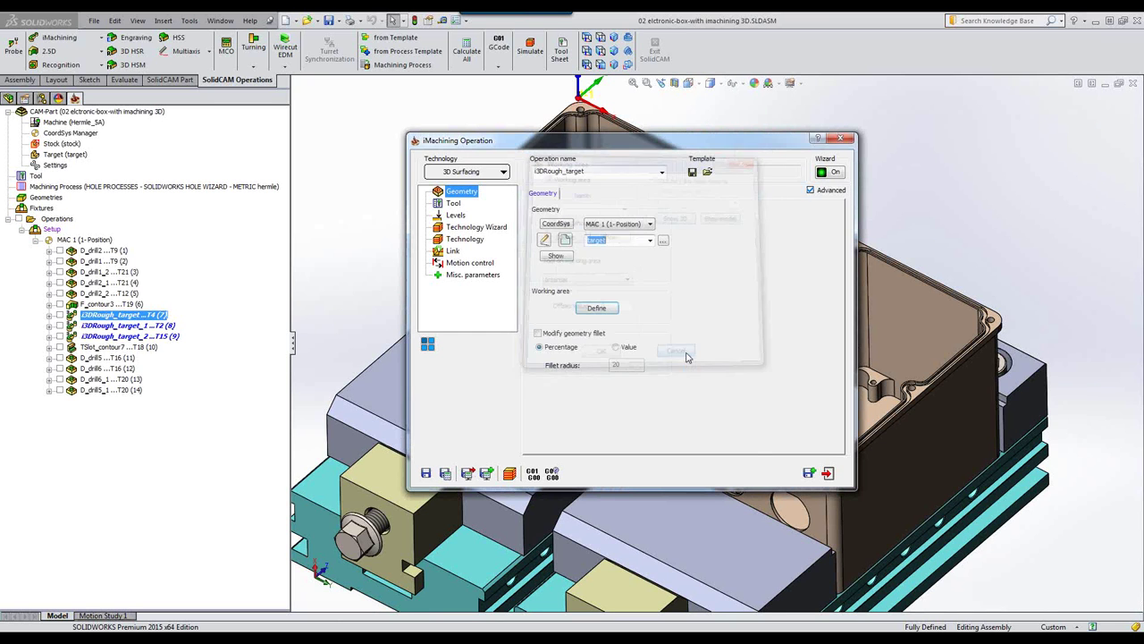
# Review the tool data and milling levels of i3DRough_target, check the lower level face on the pocket floor, and close the operation
pyautogui.click(454, 205)
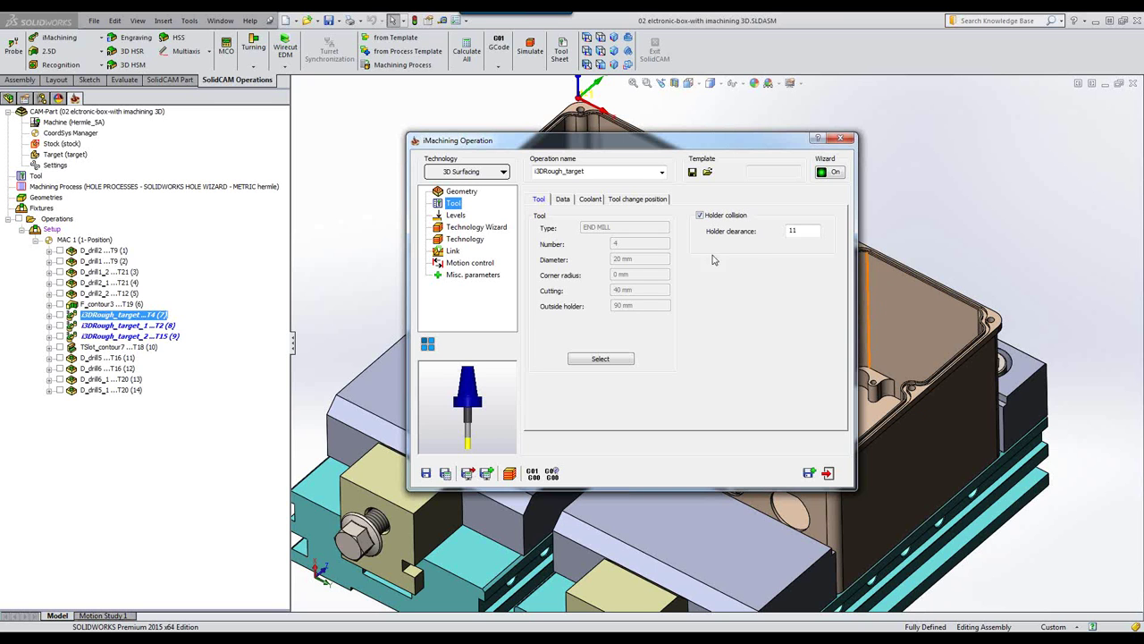
pyautogui.click(456, 216)
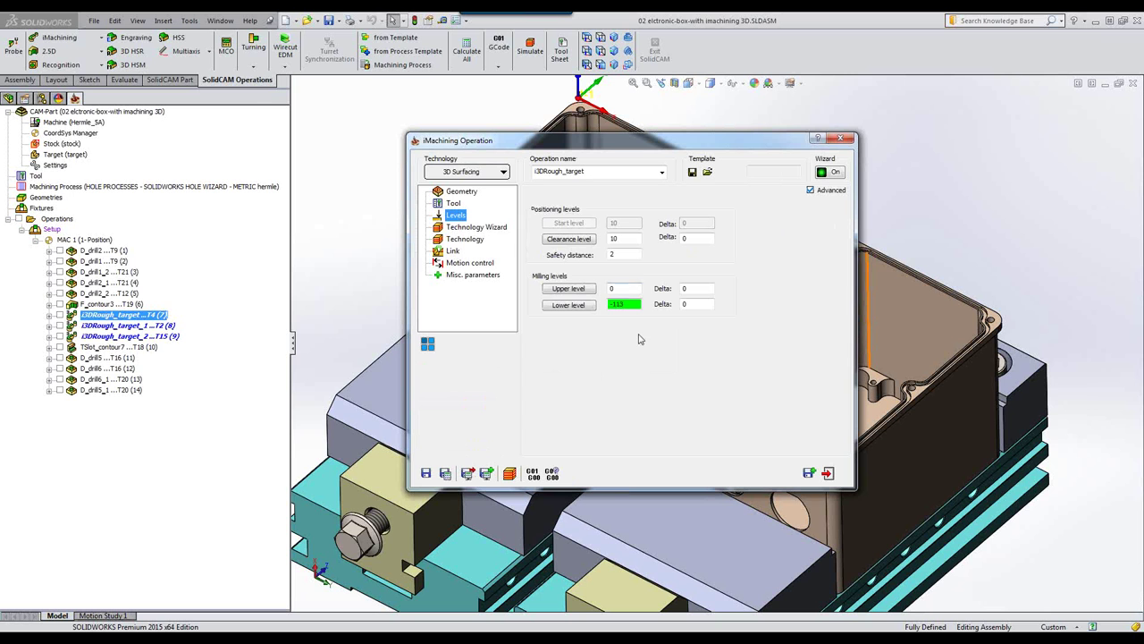
pyautogui.click(582, 310)
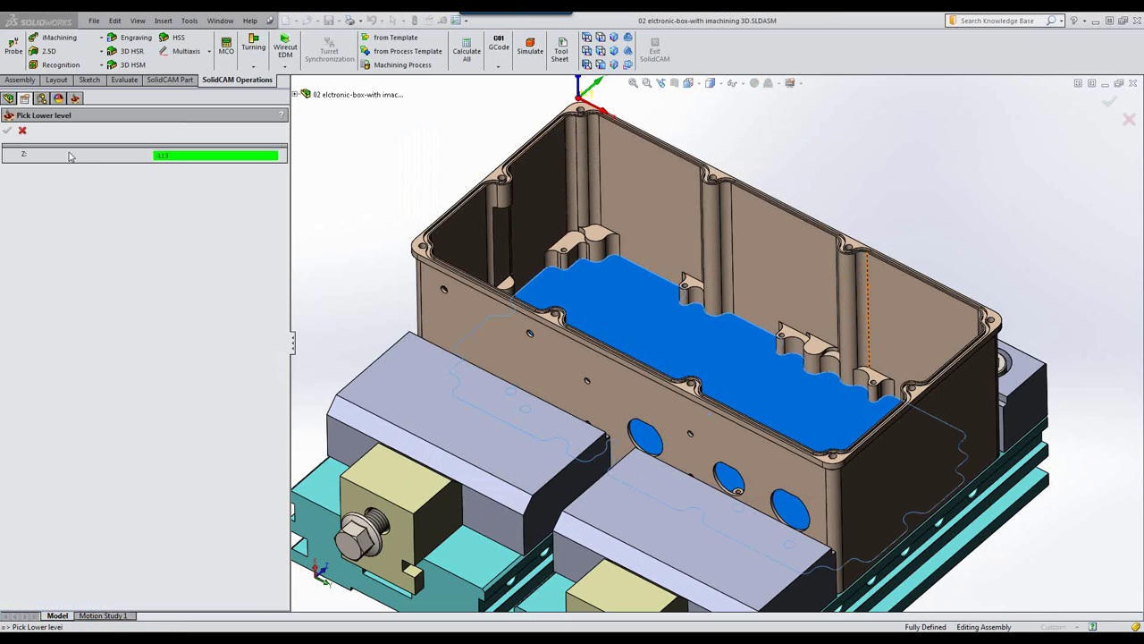
pyautogui.click(20, 131)
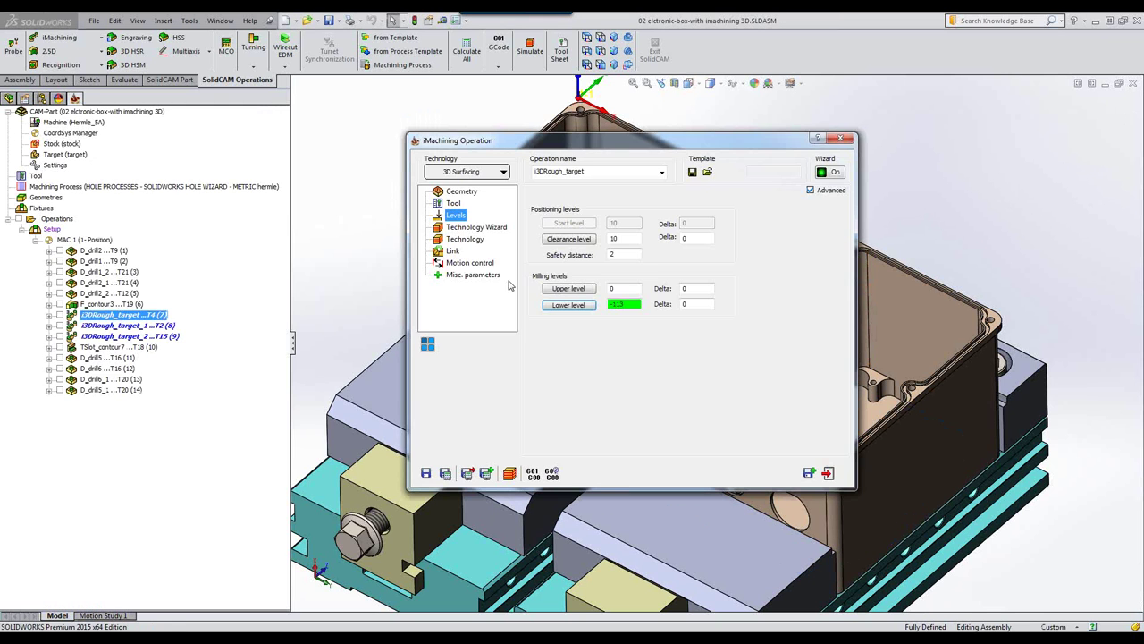
pyautogui.click(827, 473)
# Run the SolidVerify simulation of i3DRough_target at a reduced simulation speed and pause it partway through the pocket roughing
pyautogui.click(528, 51)
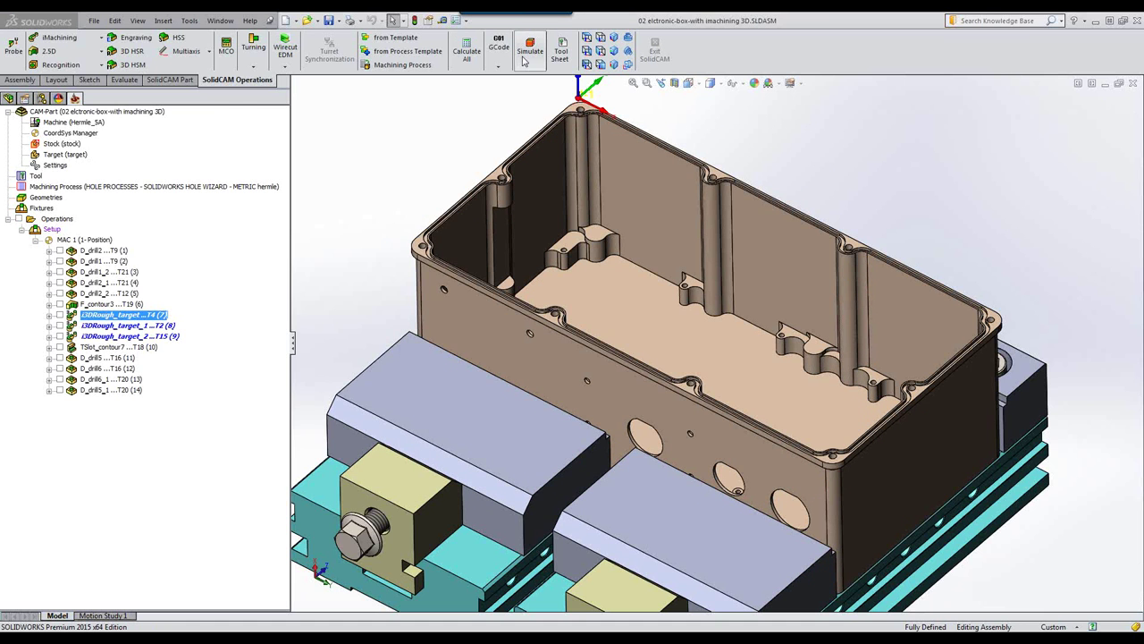
pyautogui.click(419, 218)
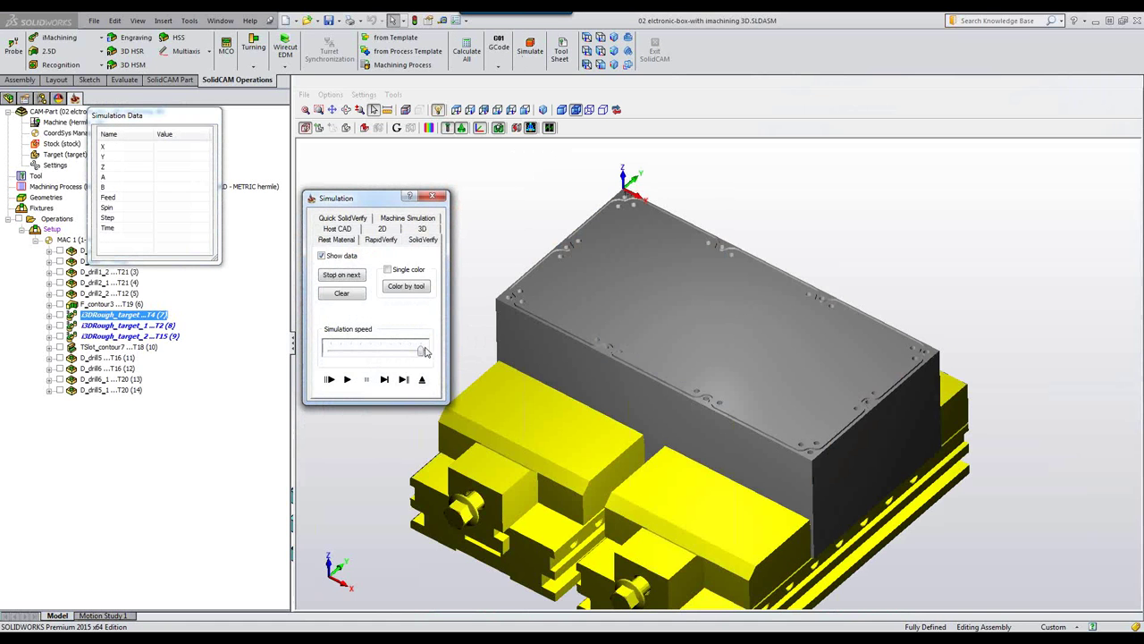
pyautogui.moveTo(426, 351); pyautogui.dragTo(391, 352)
pyautogui.click(347, 379)
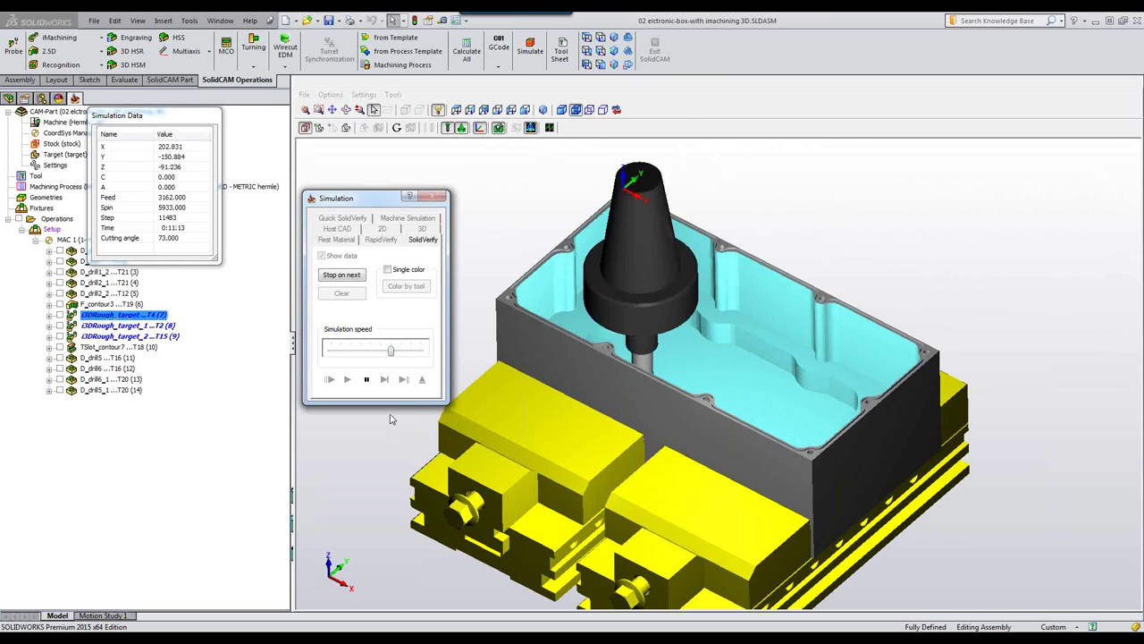
pyautogui.click(367, 379)
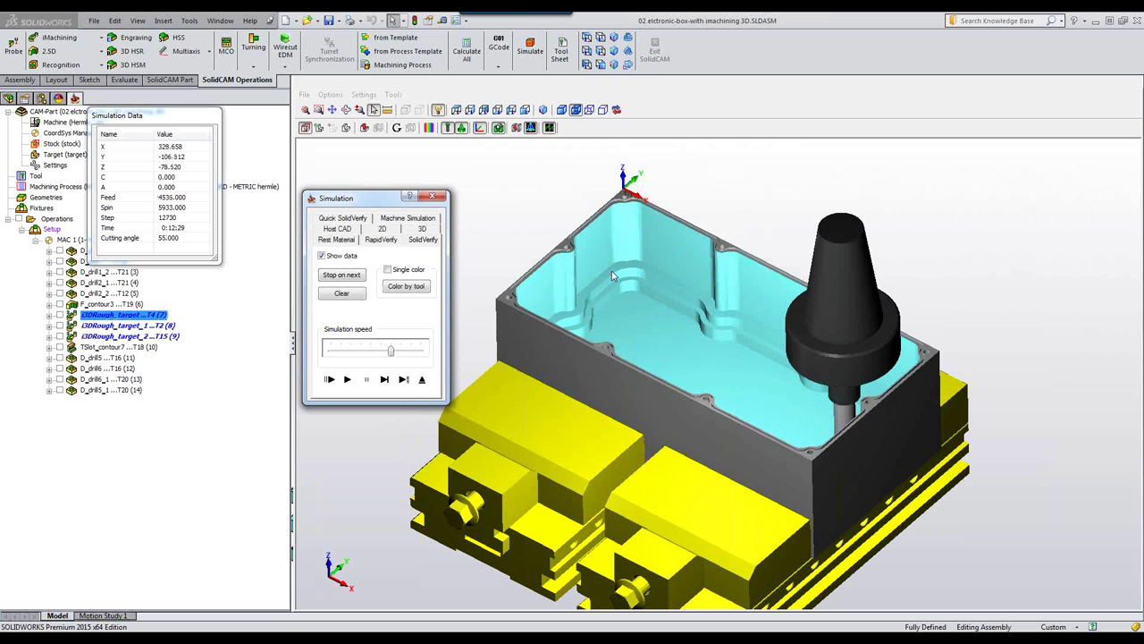
# Examine the steps left along the pocket walls and around the tool from several angles in the paused simulation
pyautogui.click(695, 290)
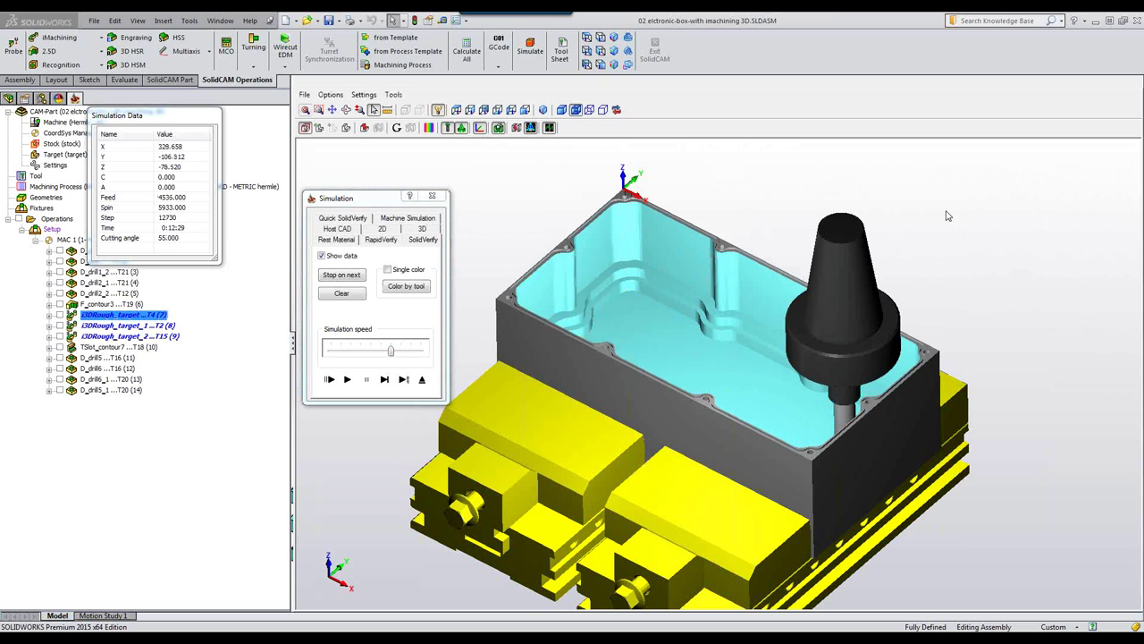
pyautogui.scroll(5, 952, 221)
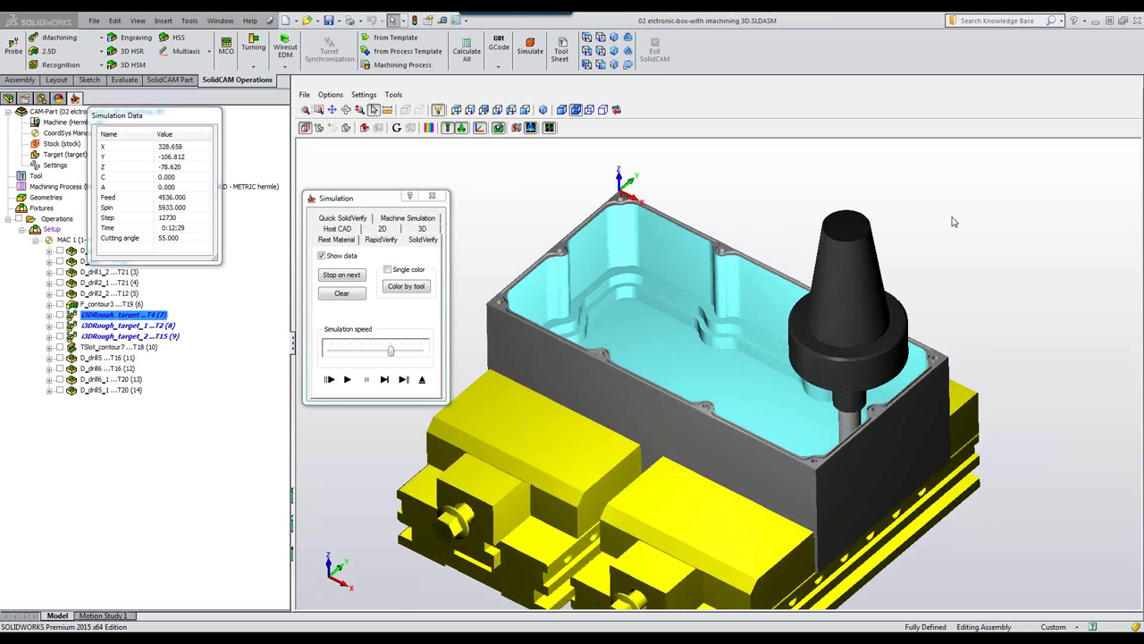
pyautogui.moveTo(953, 222); pyautogui.dragTo(825, 340, button='middle')
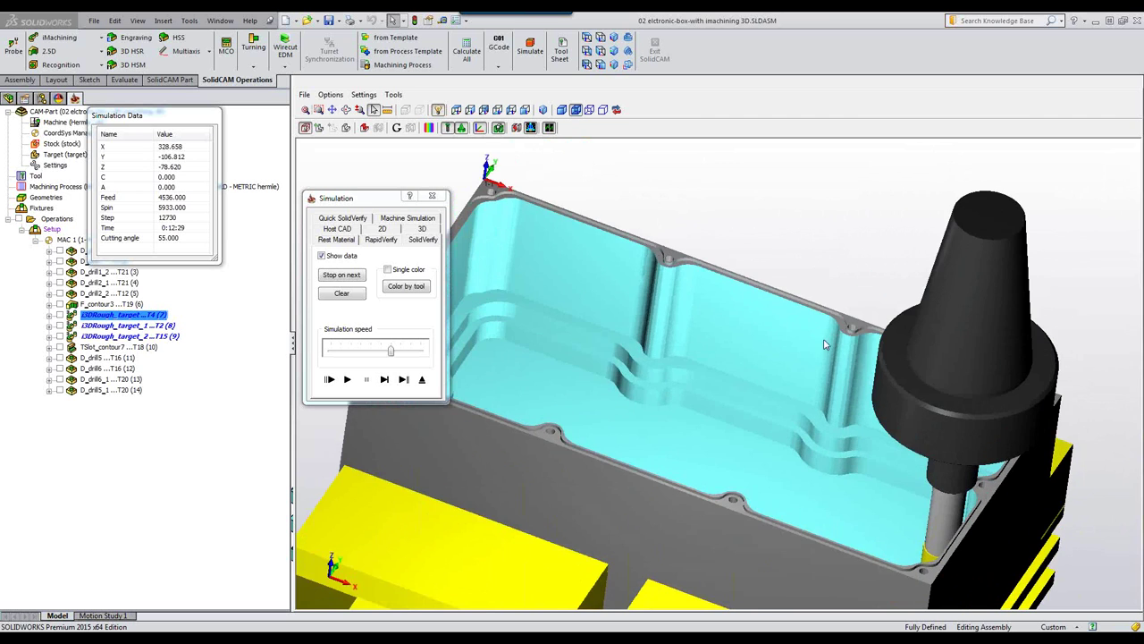
pyautogui.moveTo(804, 412); pyautogui.dragTo(796, 426, button='middle')
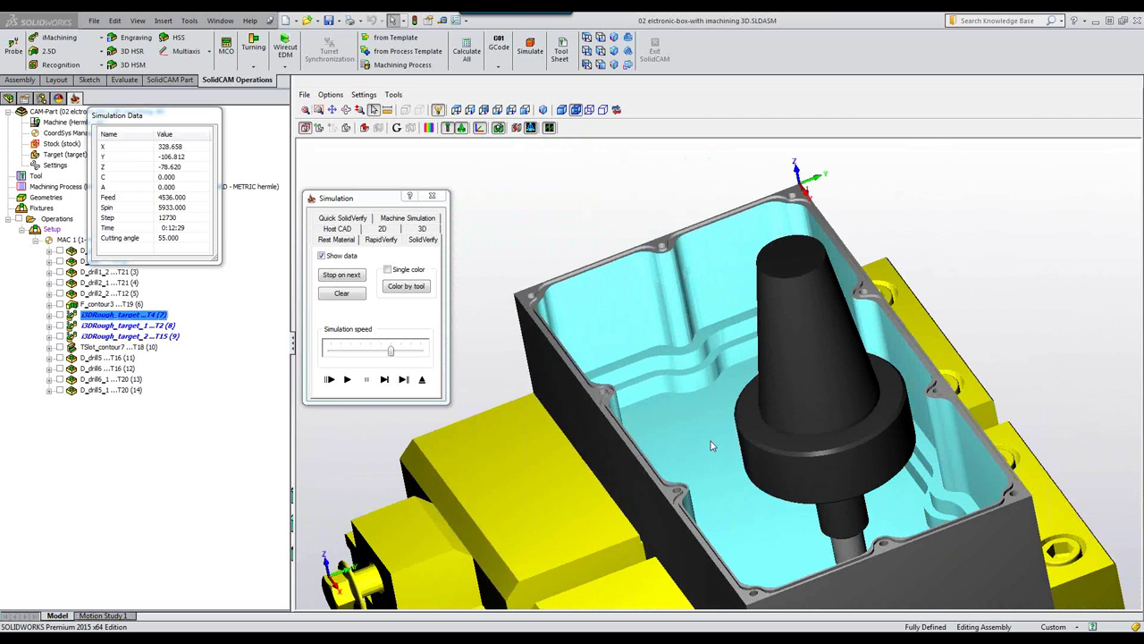
pyautogui.moveTo(712, 446); pyautogui.dragTo(679, 442, button='middle')
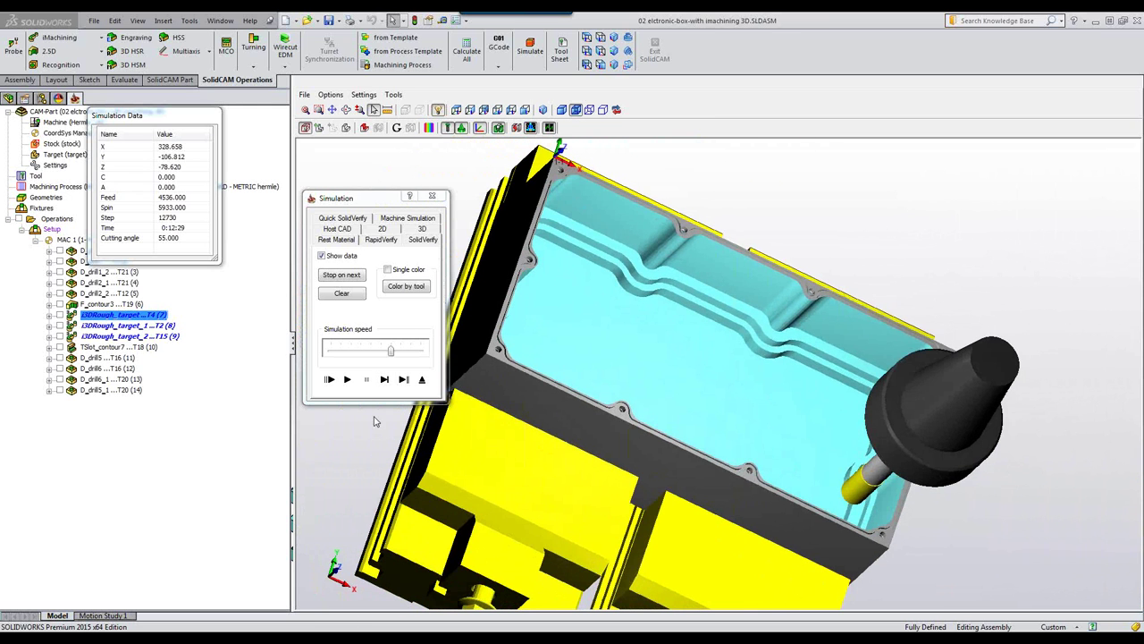
# Continue the i3DRough_target simulation in stages, pausing to inspect the wall steps and the cut at the pocket floor
pyautogui.click(349, 380)
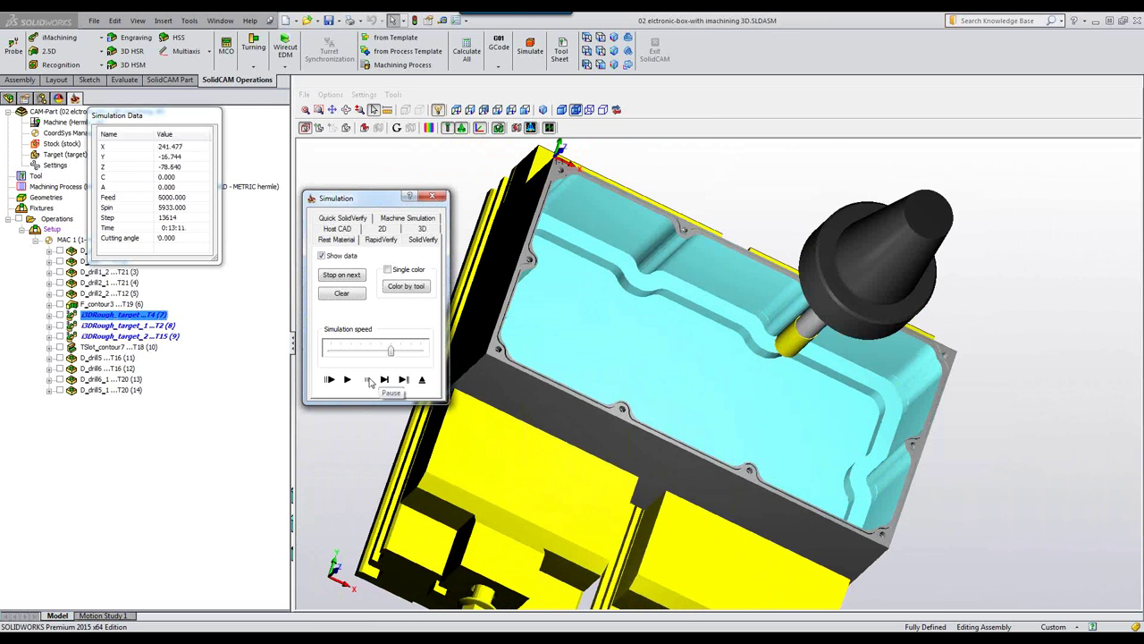
pyautogui.moveTo(760, 437); pyautogui.dragTo(679, 420, button='middle')
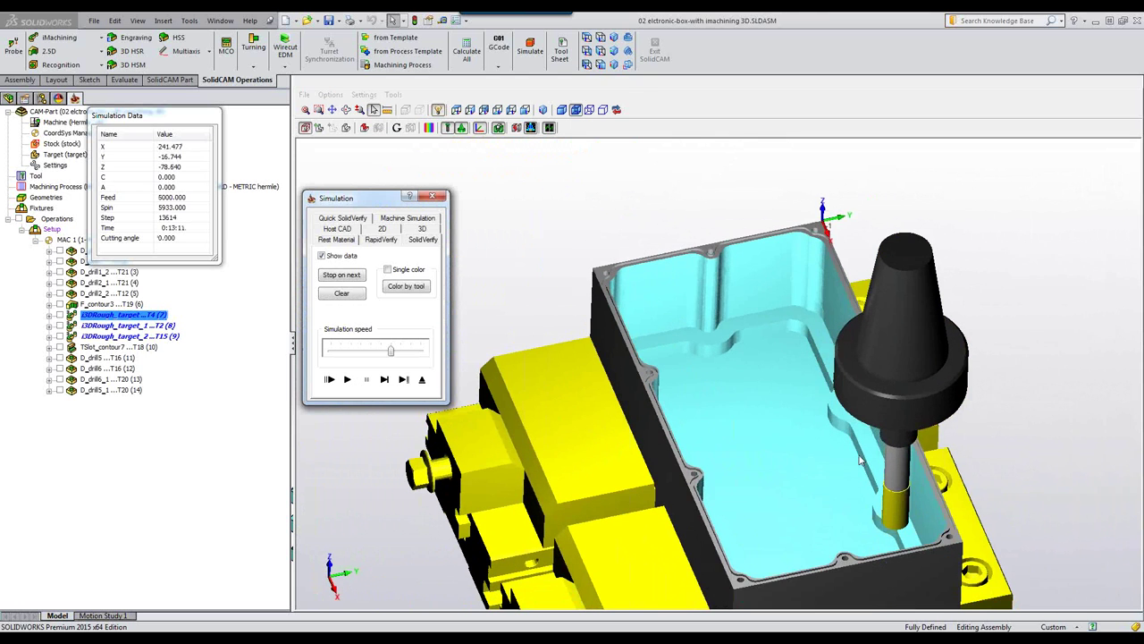
pyautogui.click(348, 380)
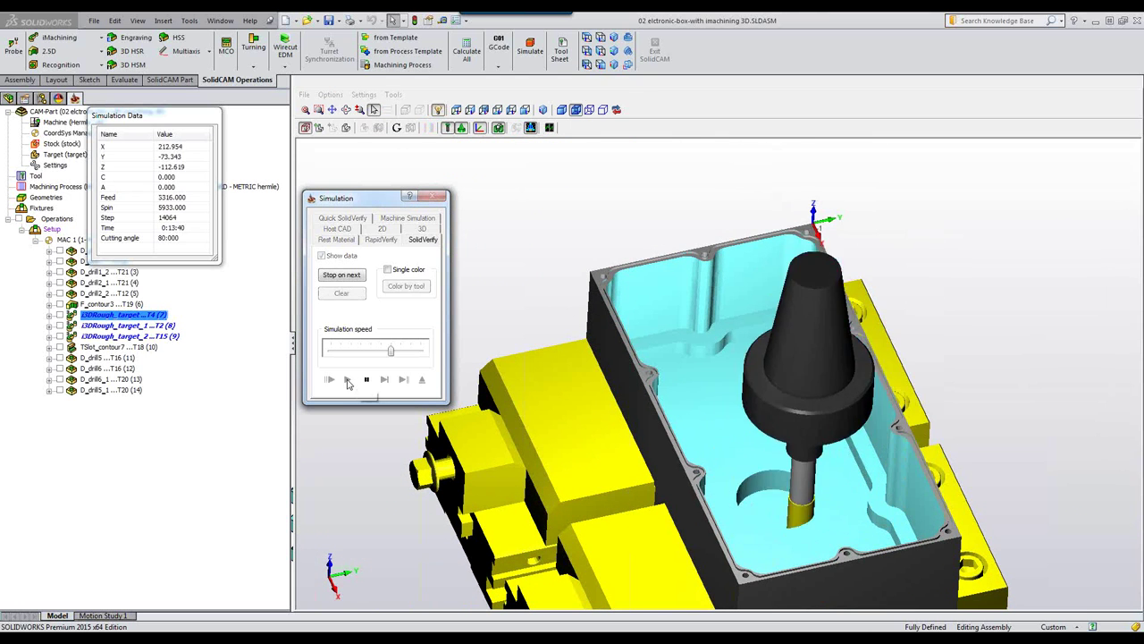
pyautogui.click(367, 382)
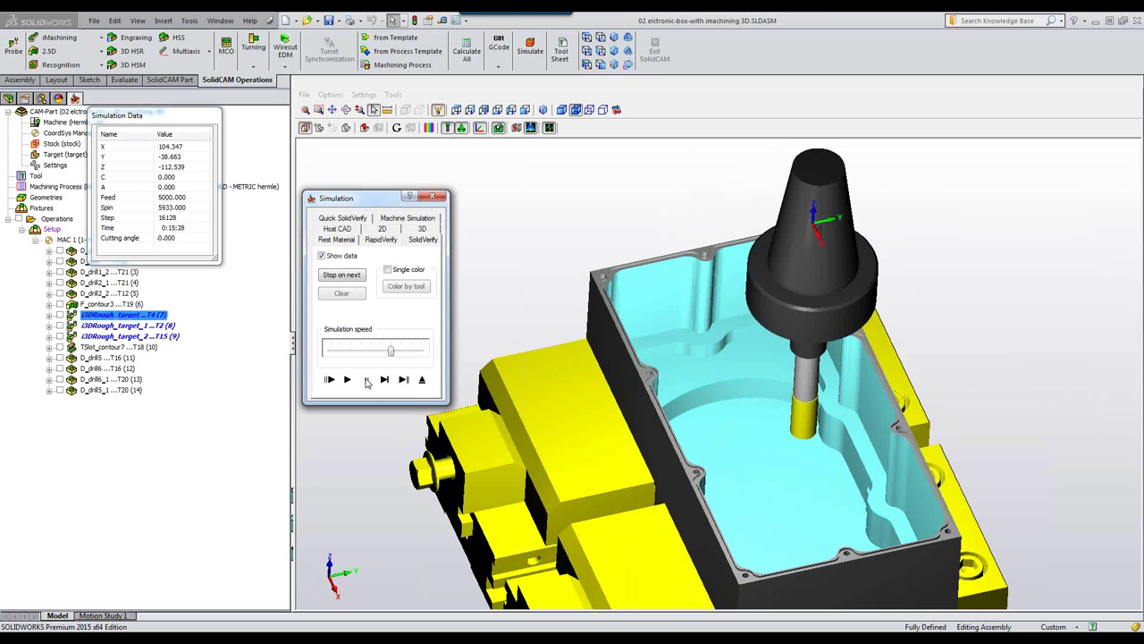
pyautogui.scroll(-3, 776, 371)
pyautogui.moveTo(857, 352); pyautogui.dragTo(814, 420, button='middle')
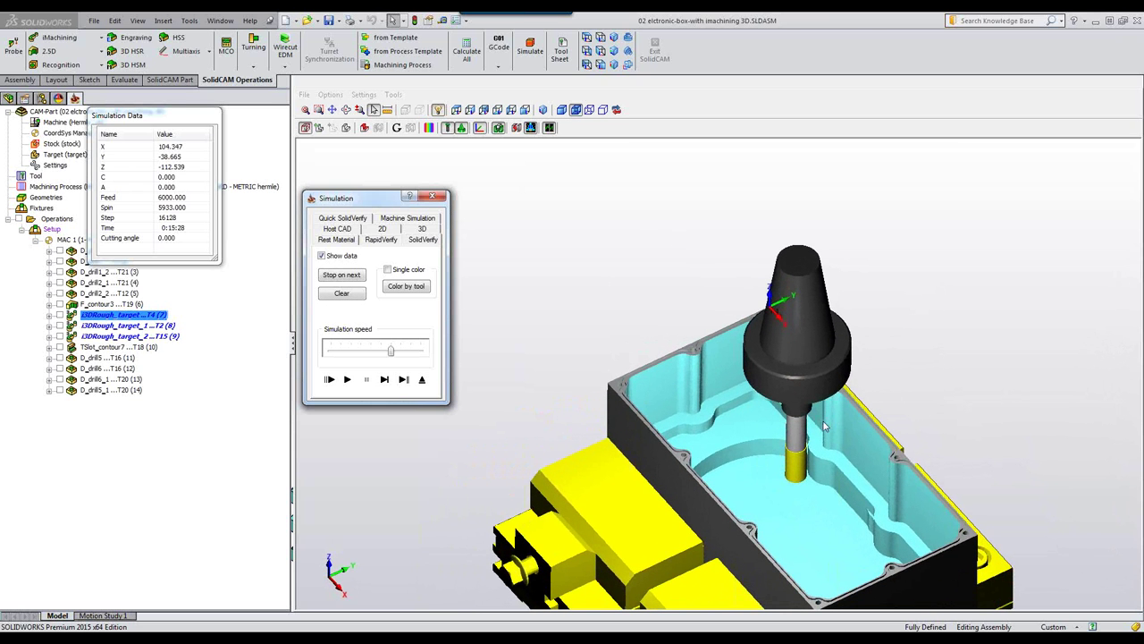
# Run the i3DRough_target simulation to its end, inspect the roughed pocket and exit the simulation
pyautogui.click(347, 380)
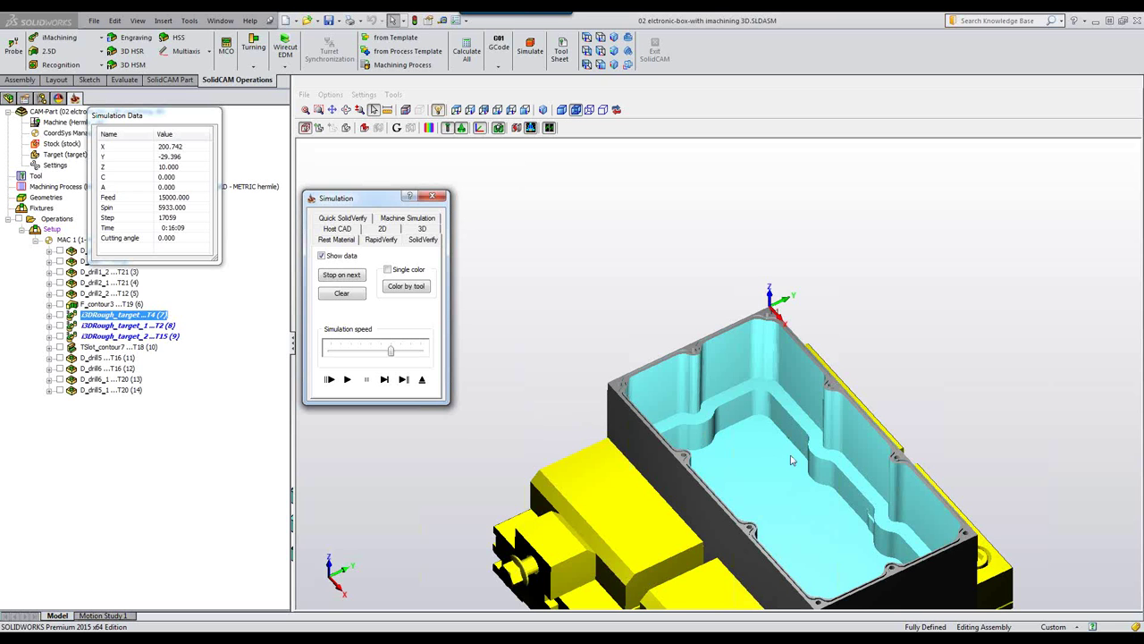
pyautogui.moveTo(790, 459)
pyautogui.mouseDown(button='middle')
pyautogui.moveTo(657, 465)
pyautogui.moveTo(826, 460)
pyautogui.moveTo(831, 445)
pyautogui.moveTo(819, 440)
pyautogui.moveTo(810, 459)
pyautogui.moveTo(842, 455)
pyautogui.moveTo(724, 452)
pyautogui.moveTo(792, 460)
pyautogui.mouseUp(button='middle')
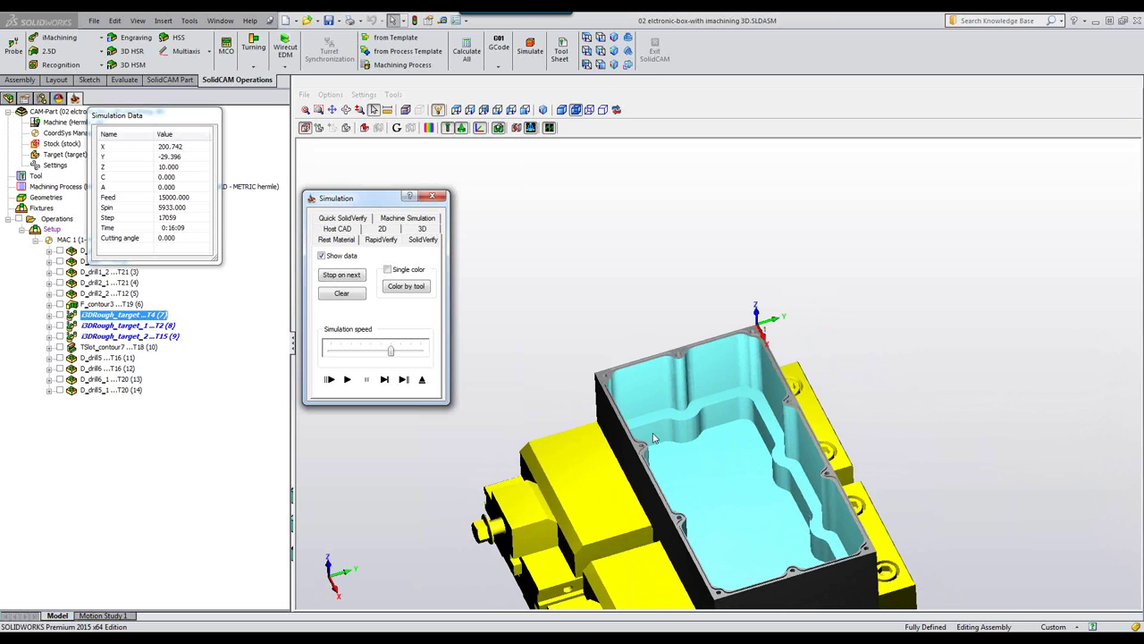
pyautogui.click(422, 379)
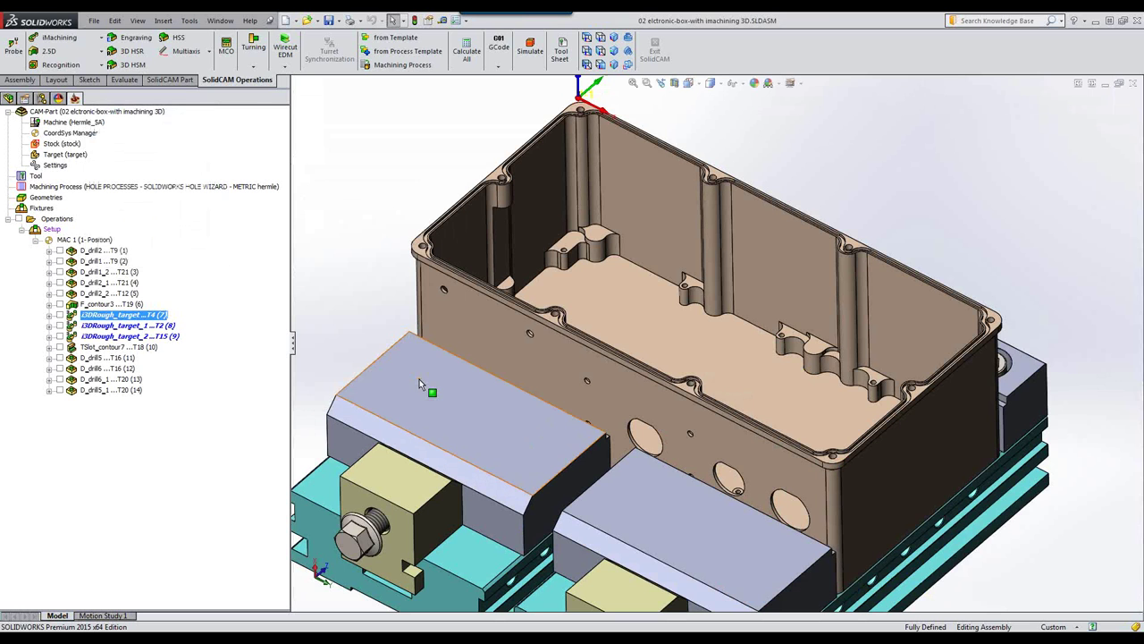
# Open the i3DRough_target_1 operation, review its tool, working area and 3D view of the remaining stock, and cancel the working area definition
pyautogui.doubleClick(149, 327)
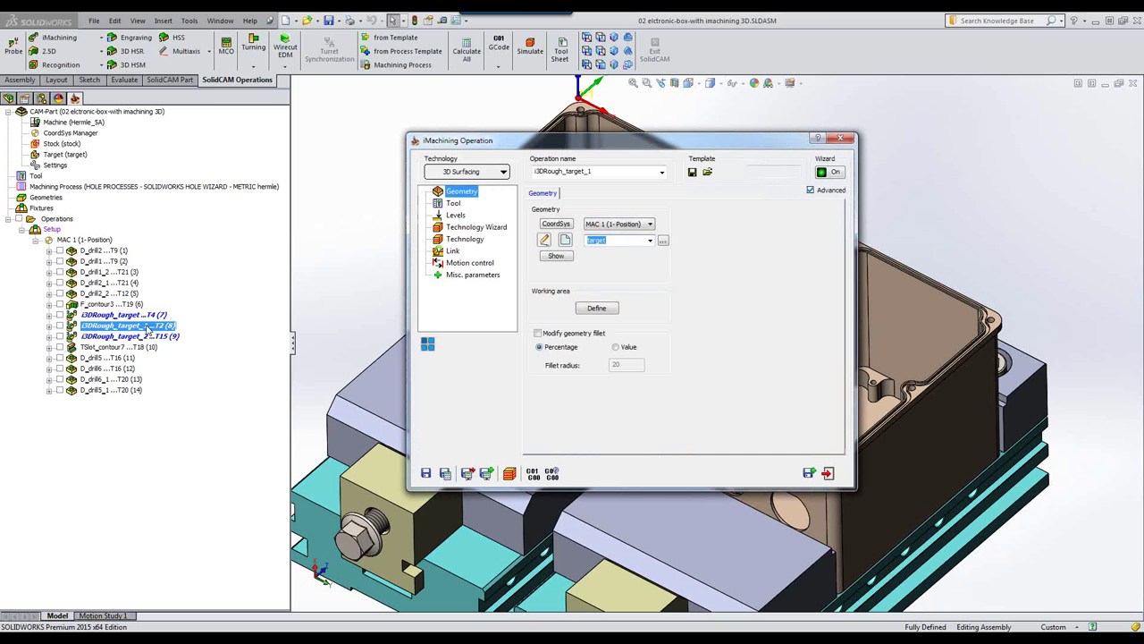
pyautogui.click(453, 203)
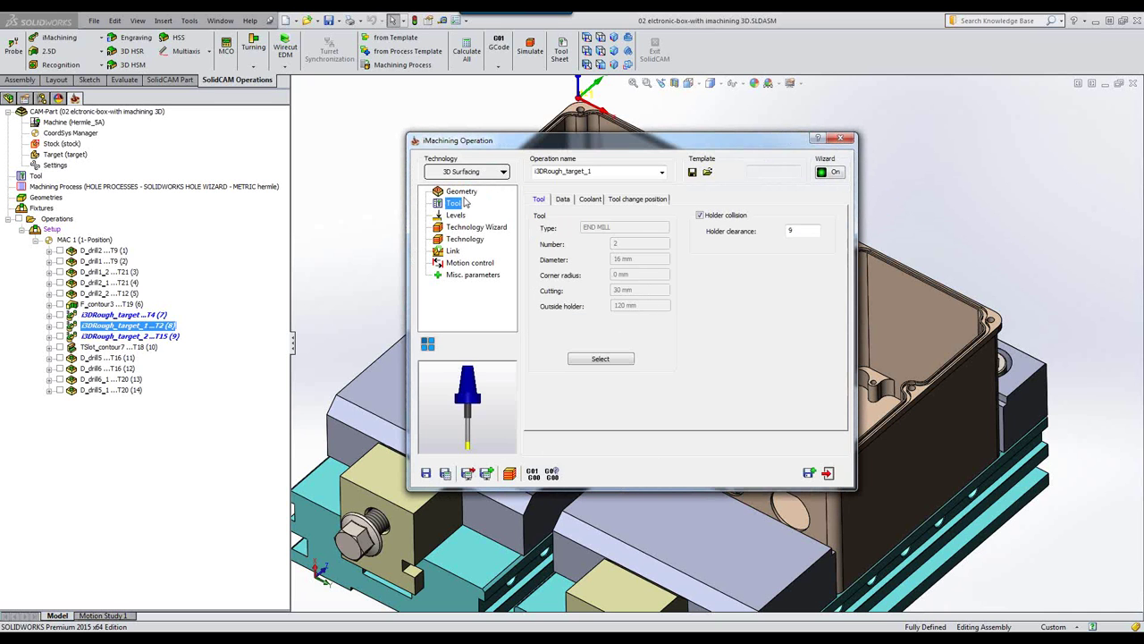
pyautogui.click(462, 191)
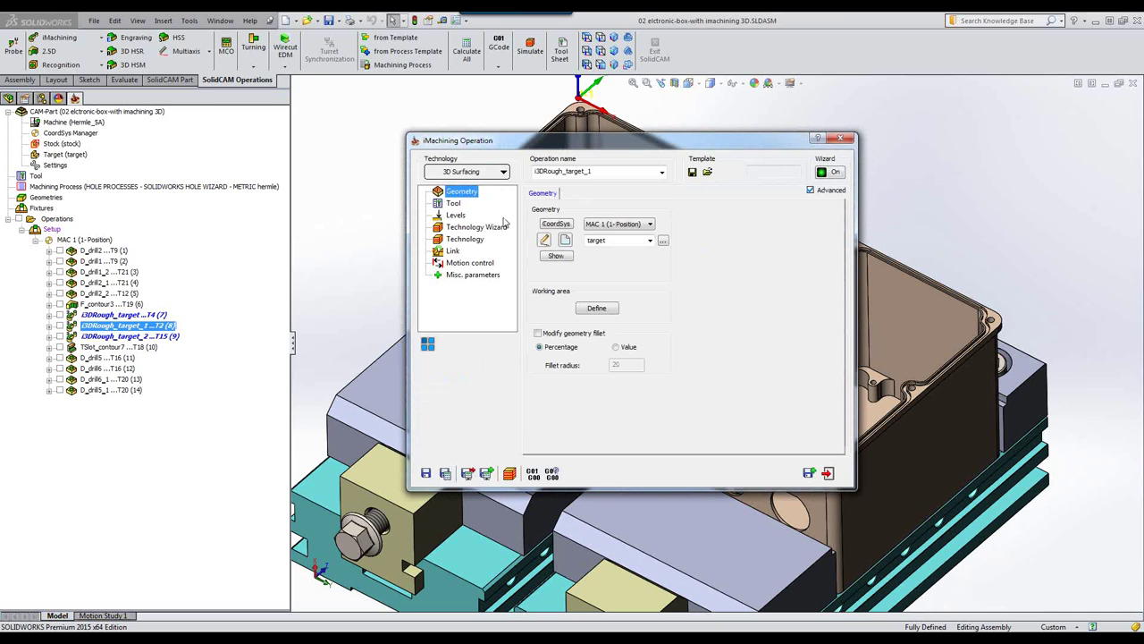
pyautogui.click(598, 309)
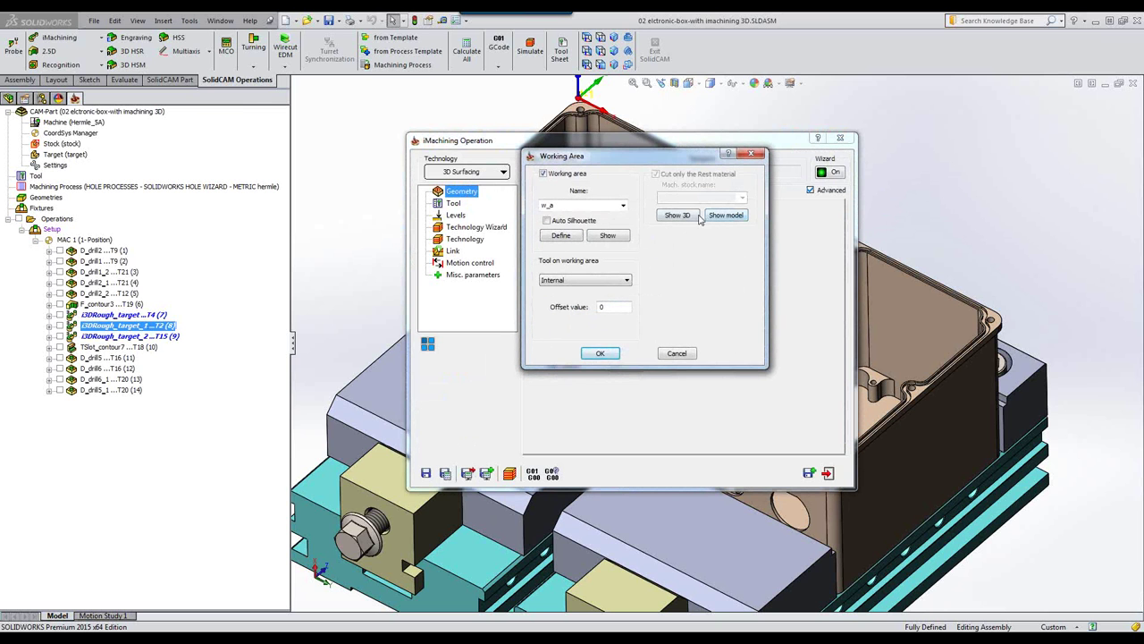
pyautogui.click(693, 216)
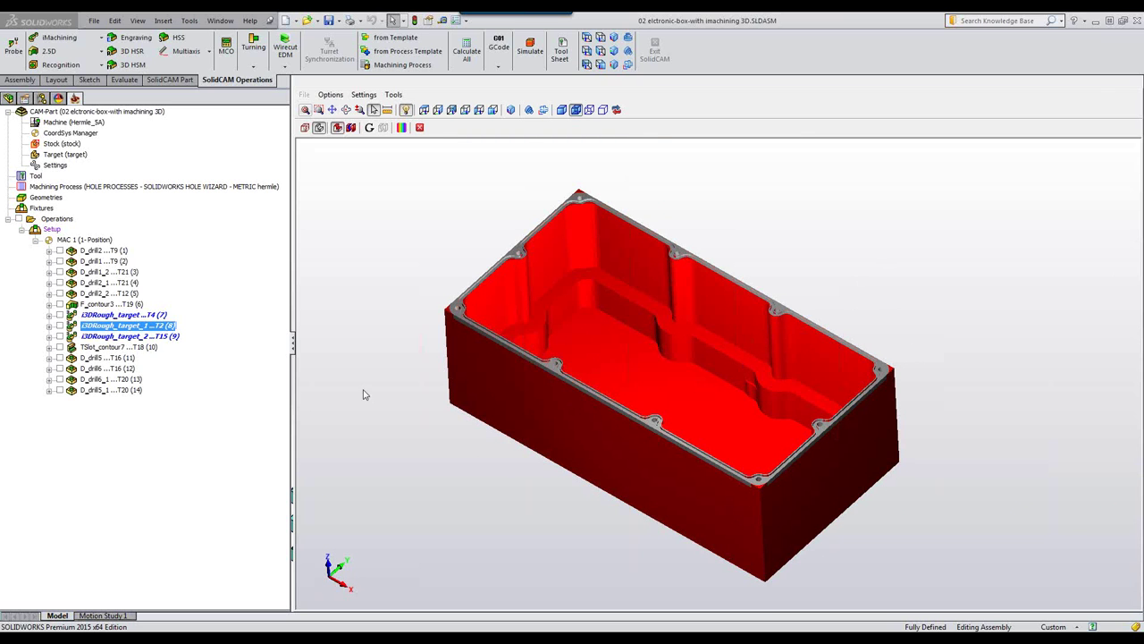
pyautogui.click(419, 128)
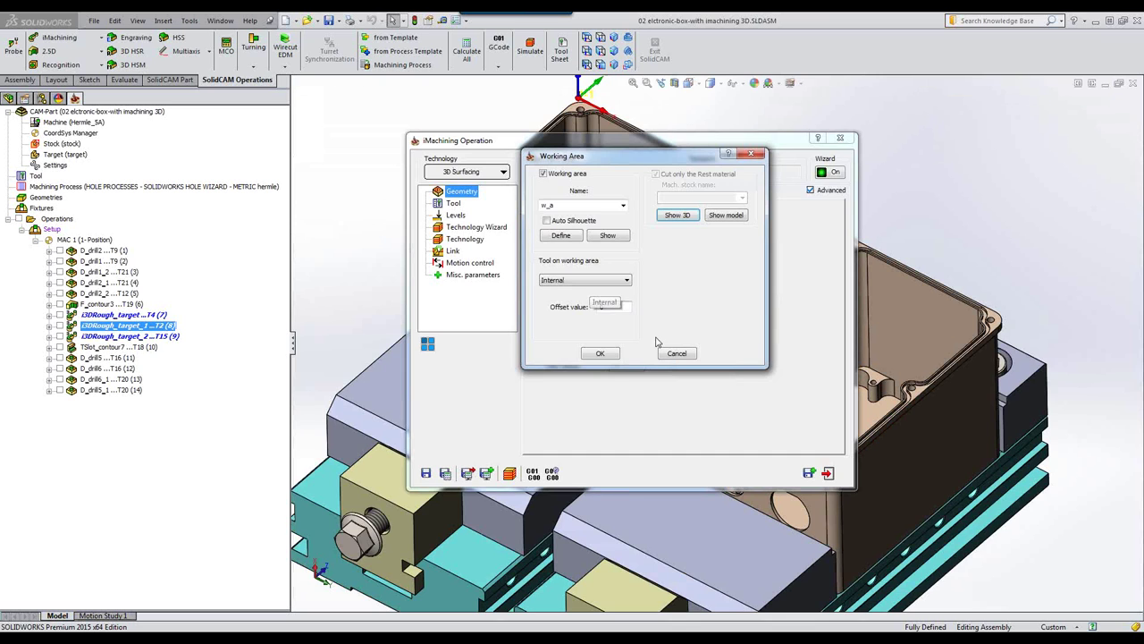
pyautogui.click(671, 354)
# Review the tool data and milling levels of i3DRough_target_1 and close the operation
pyautogui.click(454, 203)
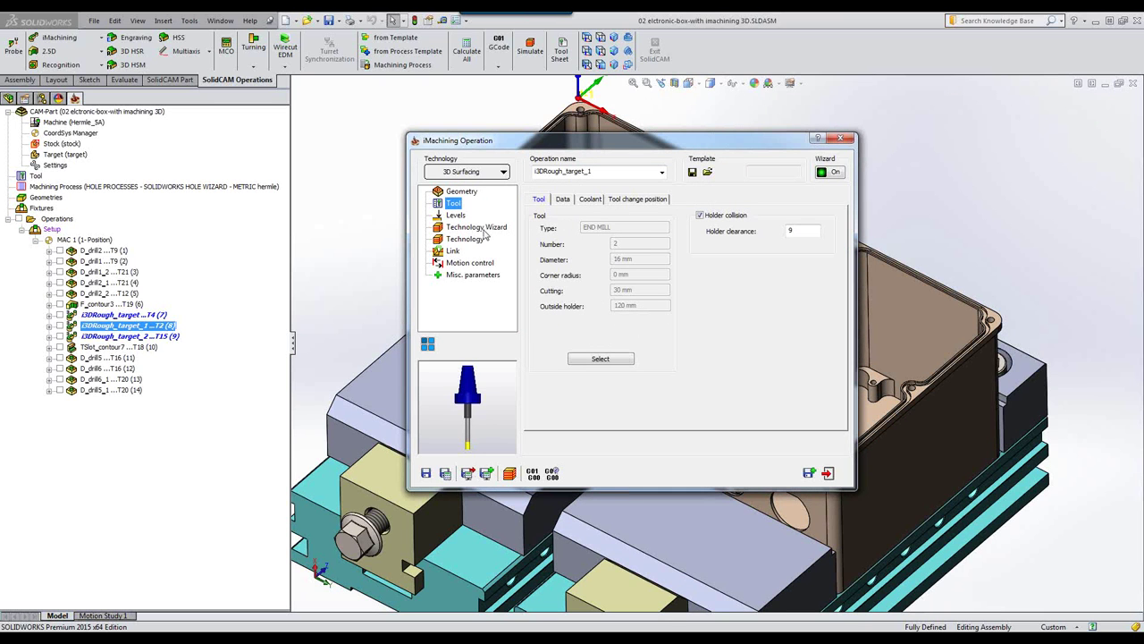
pyautogui.click(457, 215)
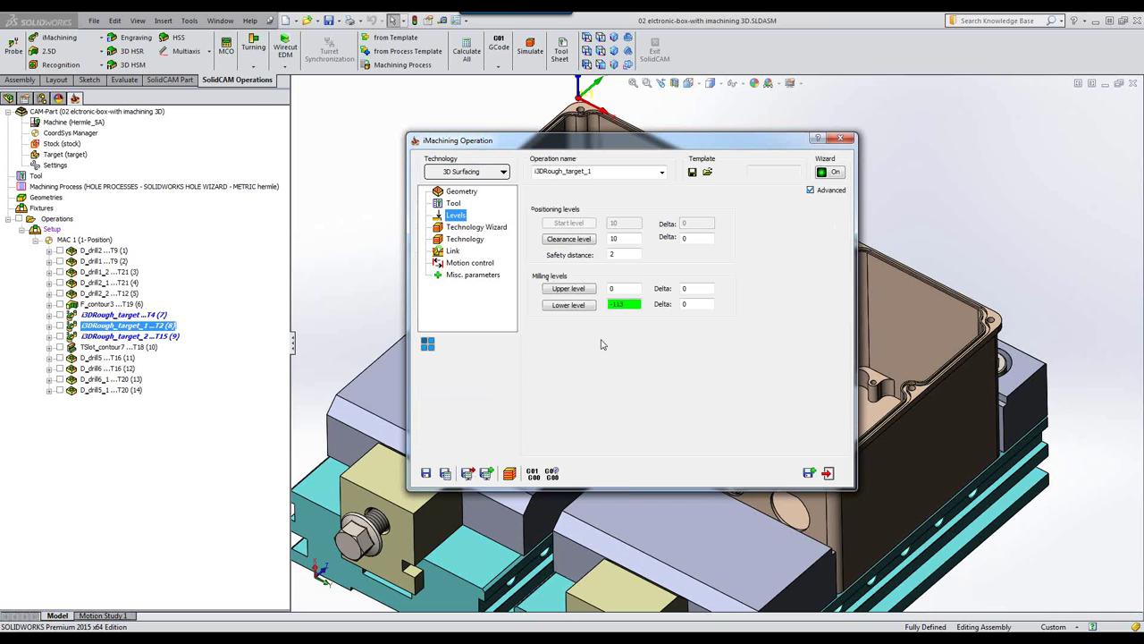
pyautogui.click(823, 475)
# Simulate i3DRough_target_1 in SolidVerify, inspect the rest-machined walls and corners of the pocket from several angles, and exit the simulation
pyautogui.click(528, 52)
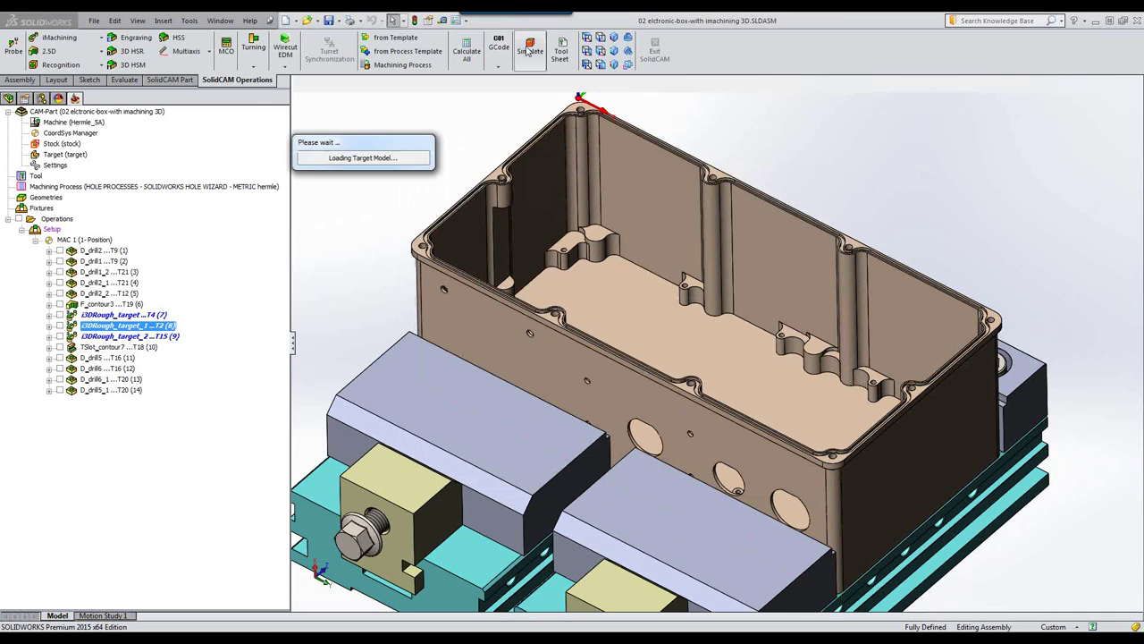
pyautogui.click(348, 379)
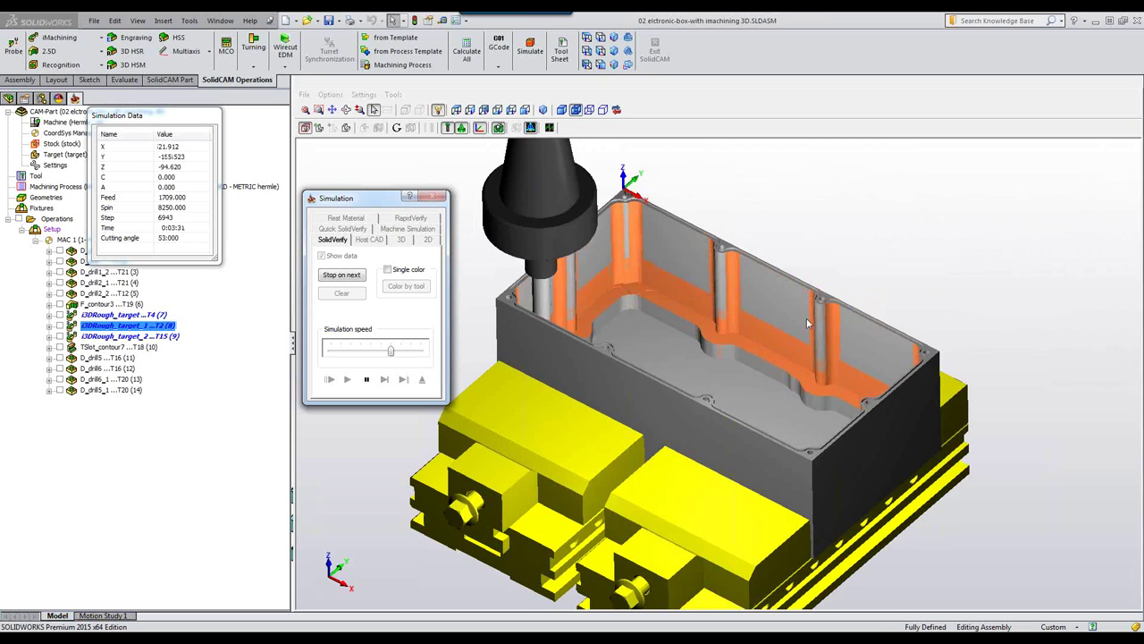
pyautogui.moveTo(717, 304); pyautogui.dragTo(735, 369, button='middle')
pyautogui.scroll(3, 742, 374)
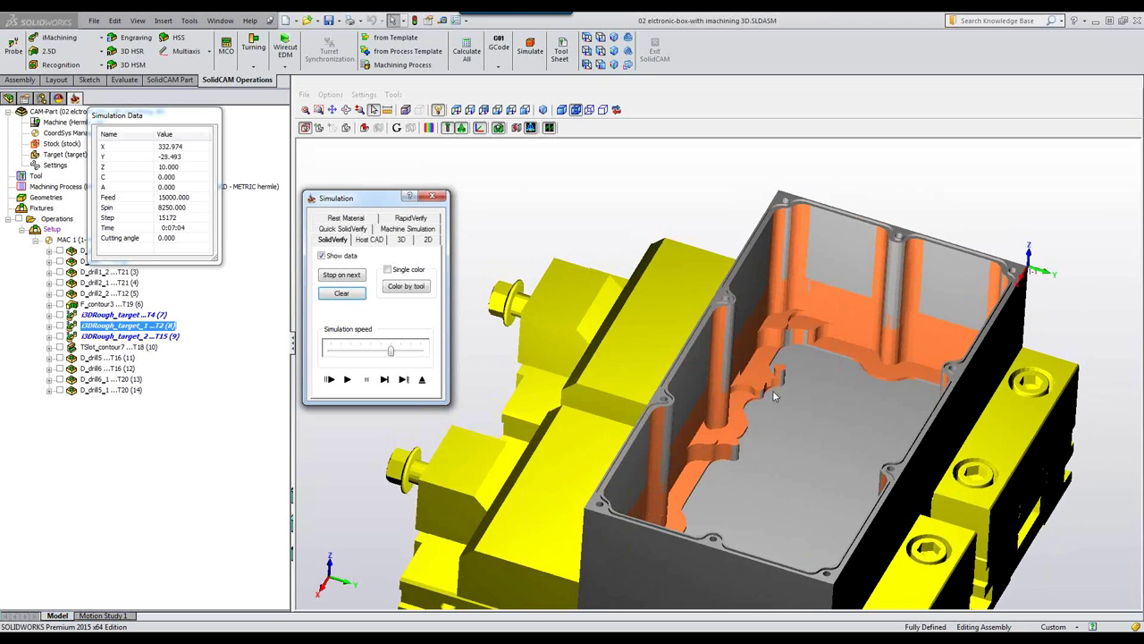
pyautogui.moveTo(766, 388); pyautogui.dragTo(774, 396, button='middle')
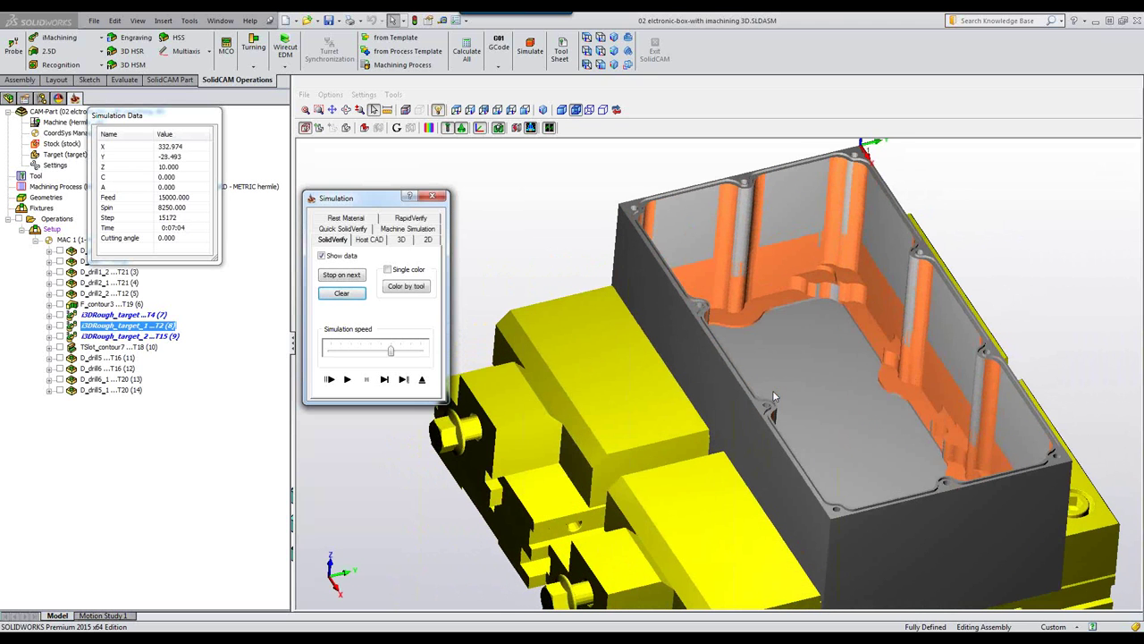
pyautogui.click(422, 379)
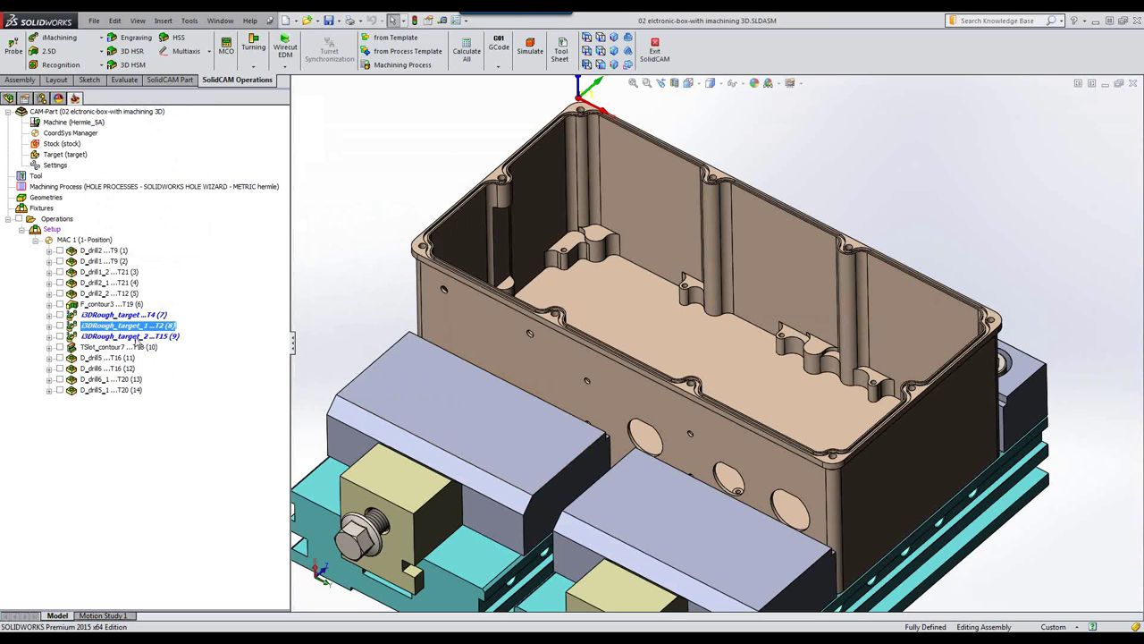
# Open the simulation of i3DRough_target, i3DRough_target_1 and i3DRough_target_2 together in Host CAD mode
pyautogui.click(134, 337)
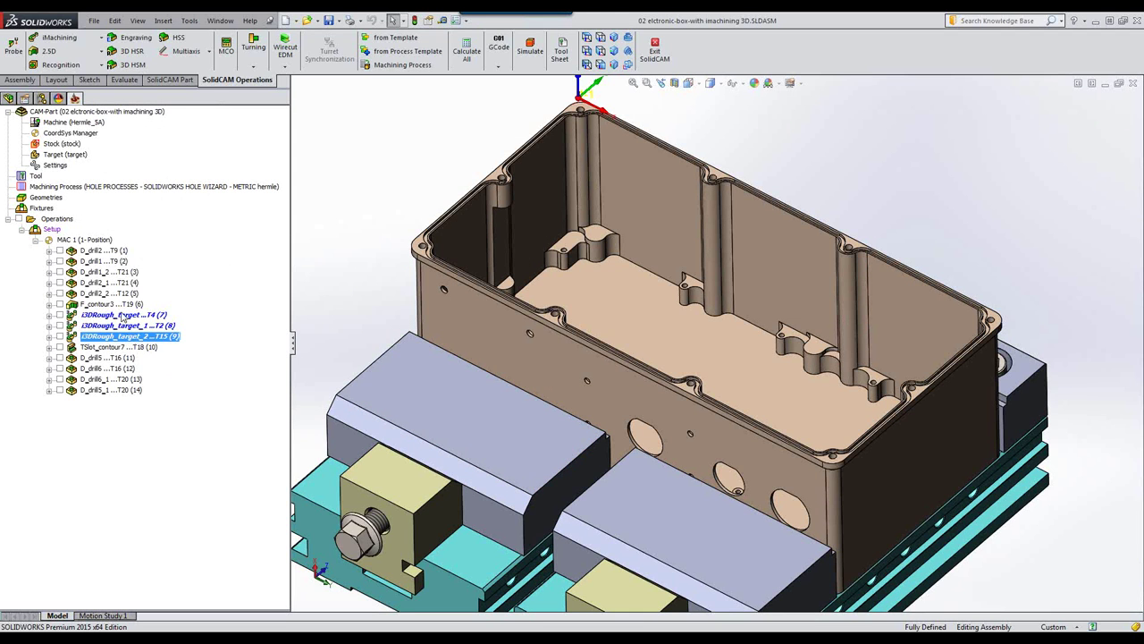
pyautogui.click(123, 315)
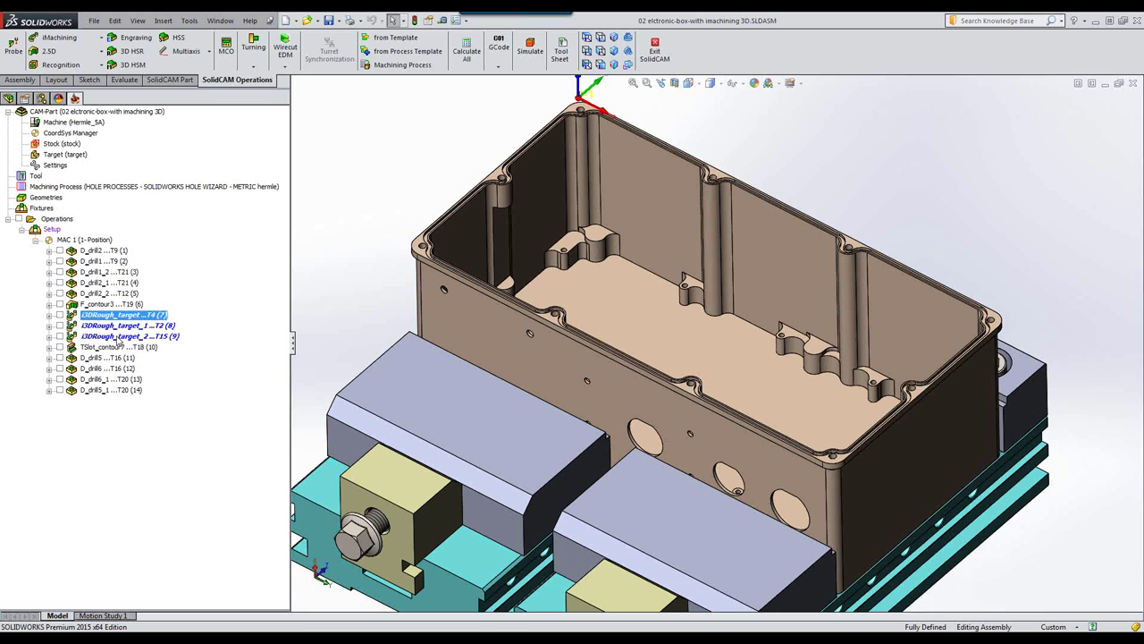
pyautogui.keyDown('shift'); pyautogui.click(118, 337); pyautogui.keyUp('shift')
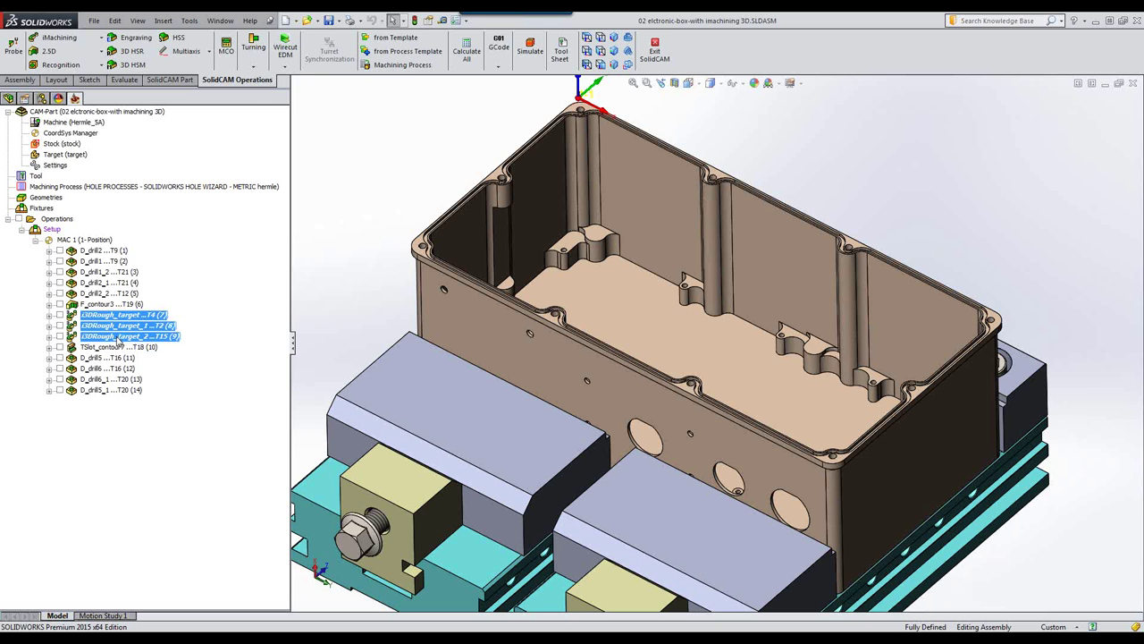
pyautogui.click(530, 54)
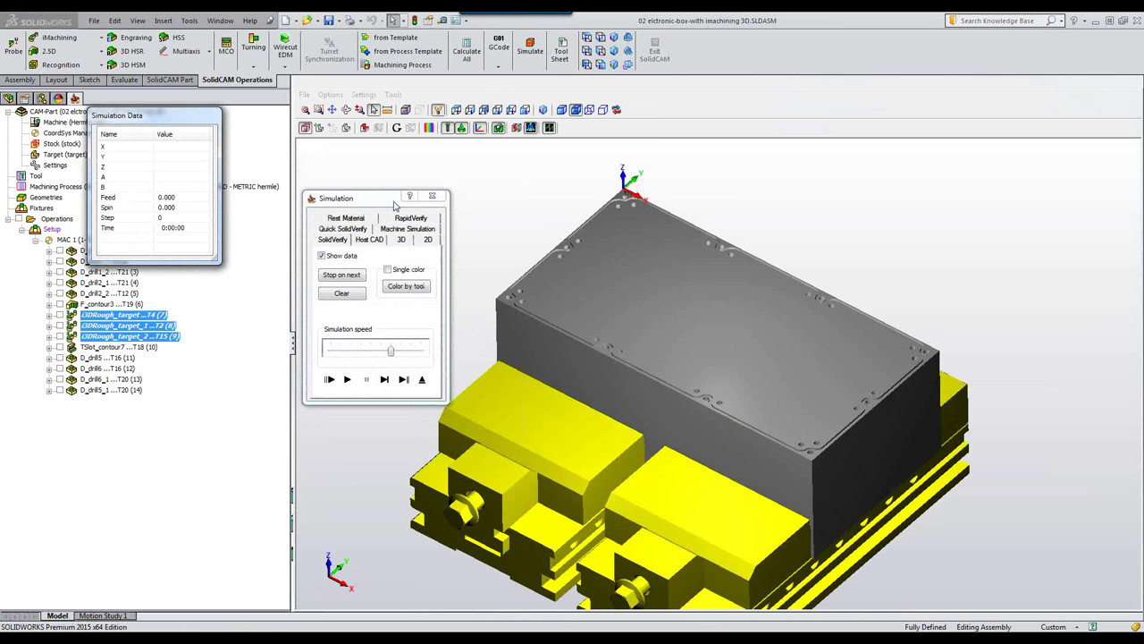
pyautogui.click(380, 243)
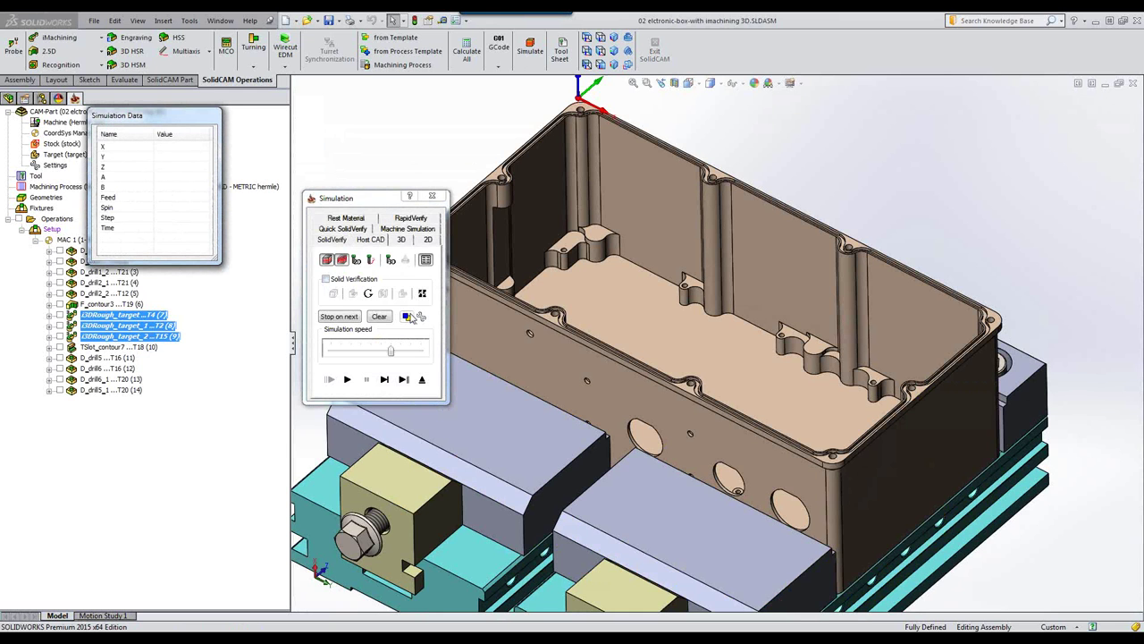
# Run the Host CAD simulation of the three i3DRough operations at maximum speed and exit the simulation
pyautogui.moveTo(394, 351); pyautogui.dragTo(421, 350)
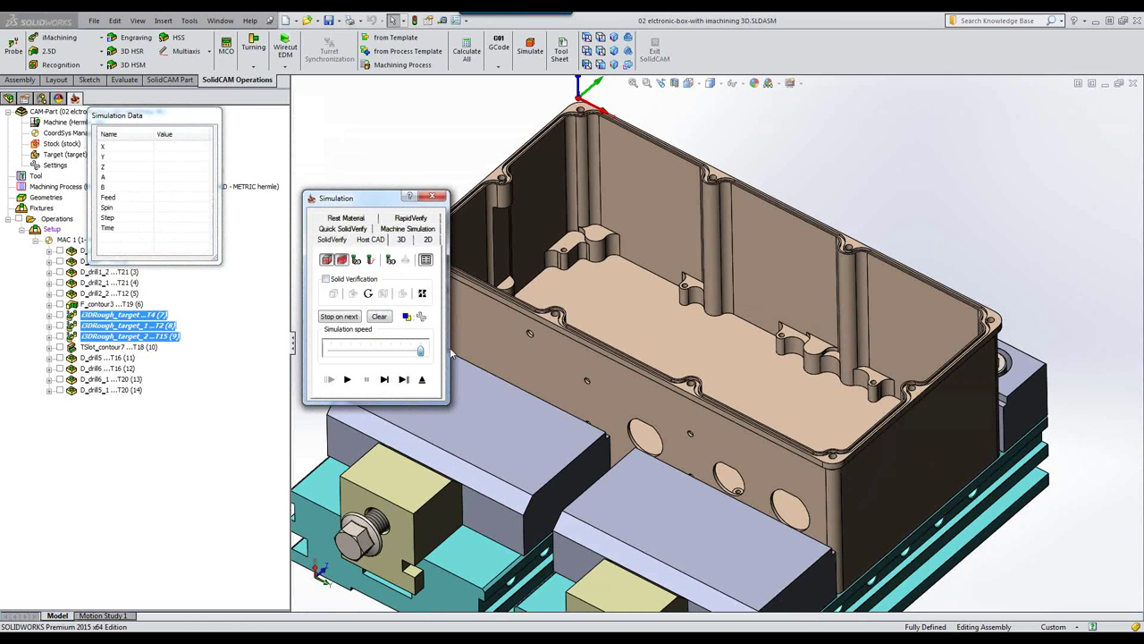
pyautogui.click(348, 379)
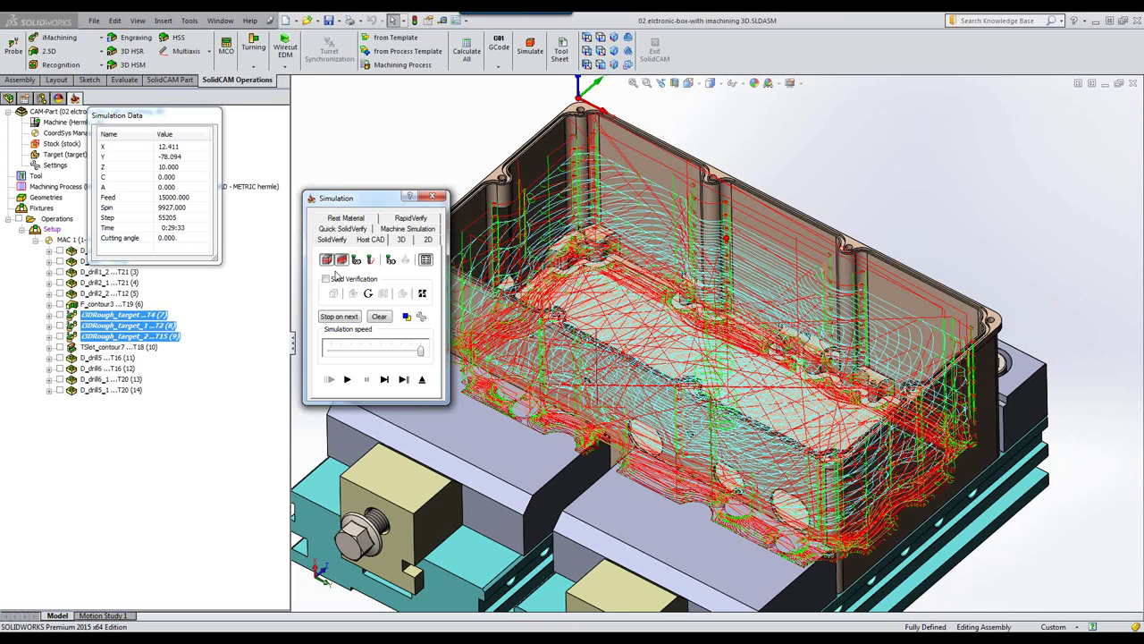
pyautogui.click(422, 379)
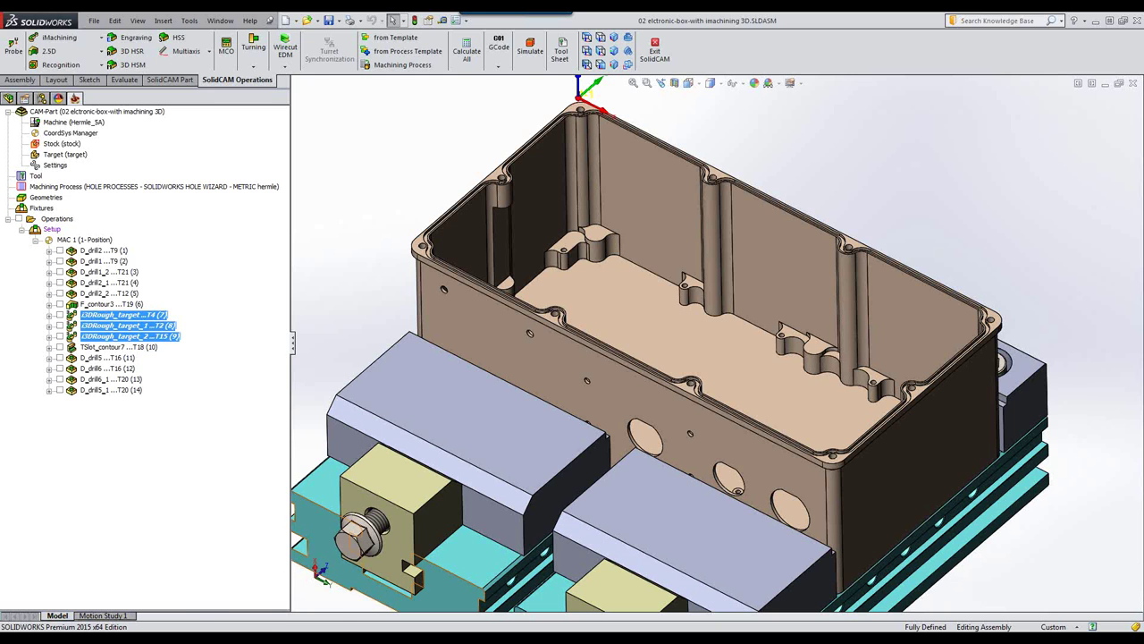
# Switch to the Excel time comparison workbook, review the aluminum part's cutting times and savings, and return to SOLIDWORKS
pyautogui.click(273, 629)
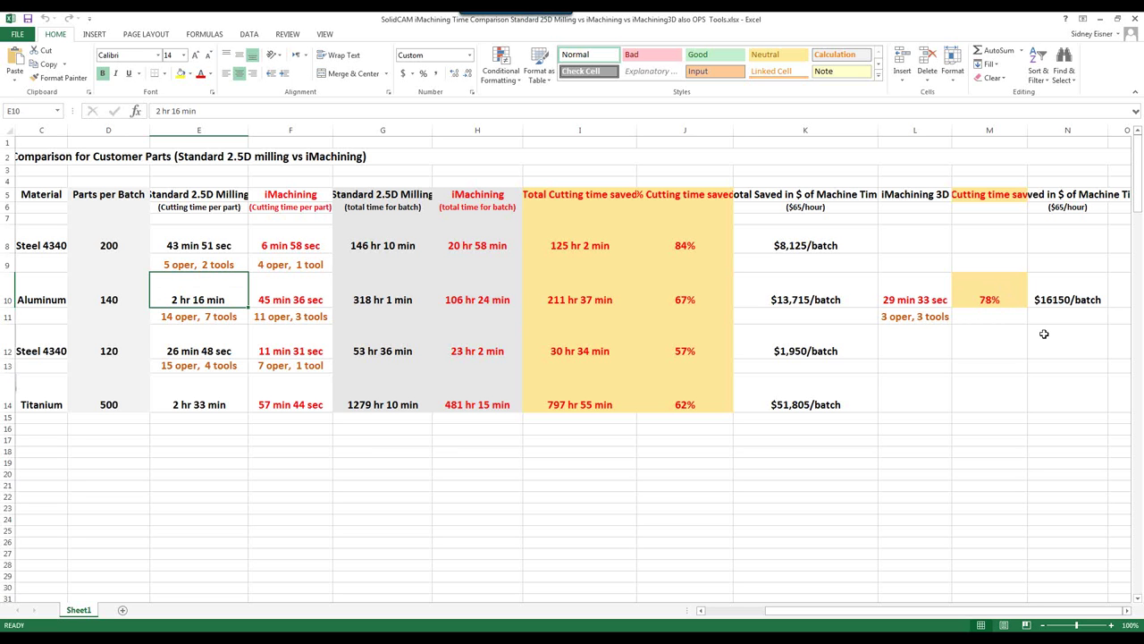
pyautogui.click(1103, 20)
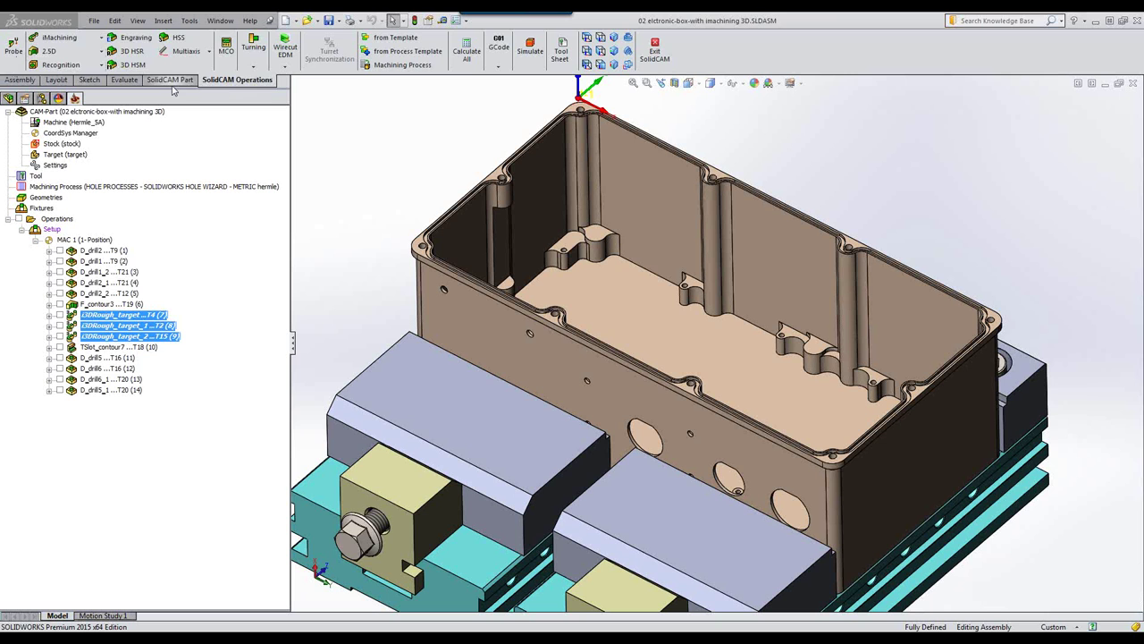
# Open the CAM-Part 03 EXERCISE_4(2D).prz from the Final folder
pyautogui.click(168, 81)
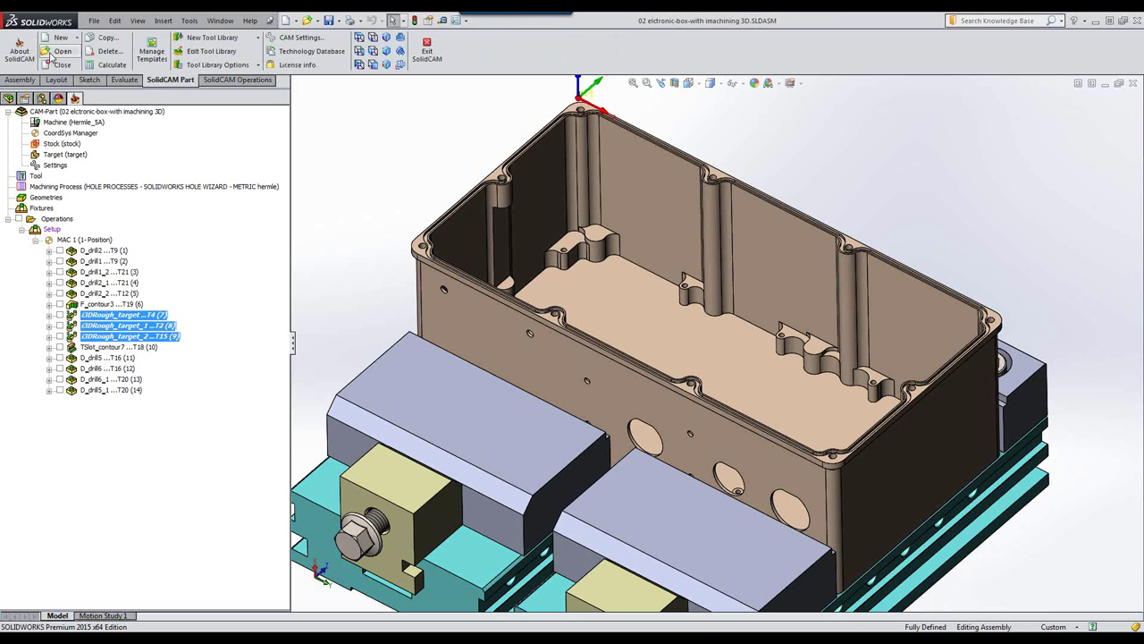
pyautogui.click(55, 52)
pyautogui.click(139, 176)
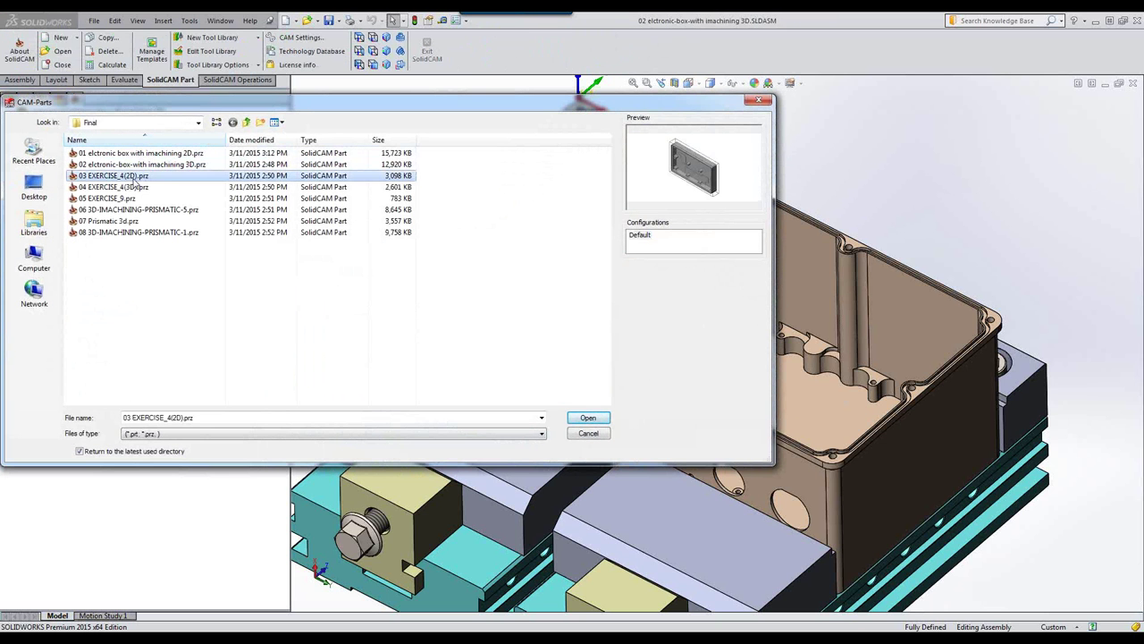
pyautogui.click(589, 418)
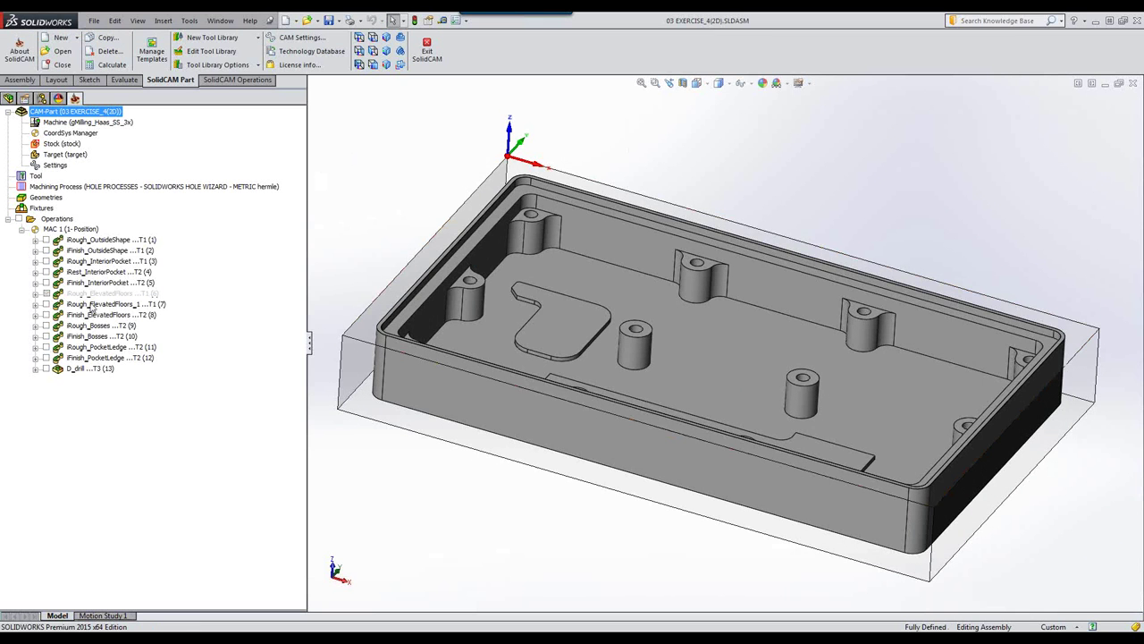
# Show and hide the toolpaths of iRough_OutsideShape, iRough_InteriorPocket and iRough_ElevatedFloors_1 one after another
pyautogui.click(46, 240)
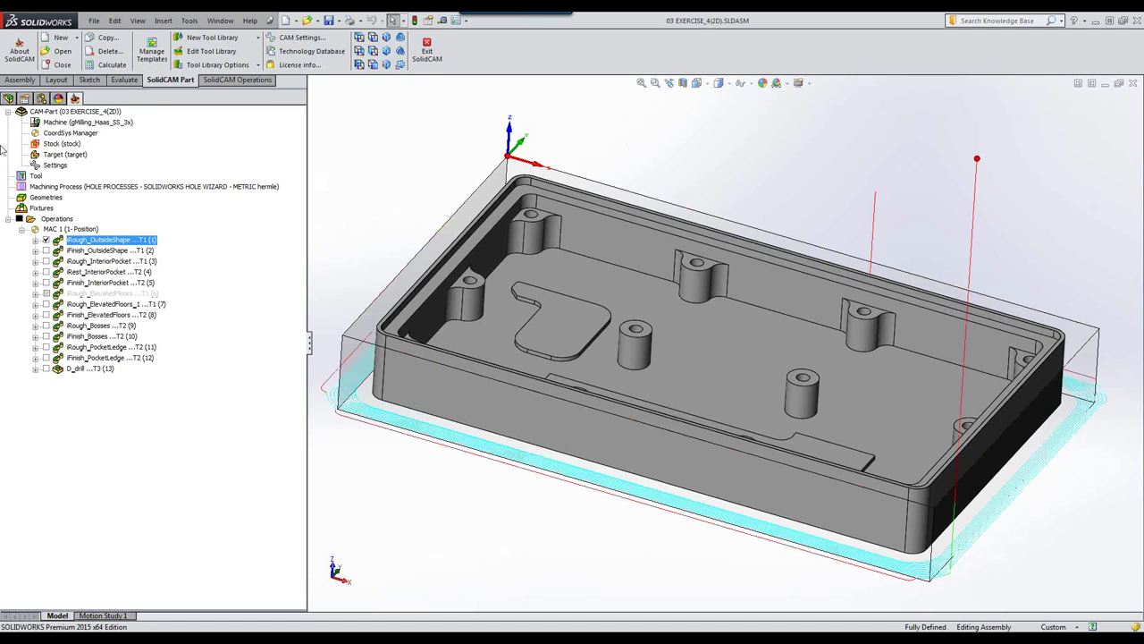
pyautogui.click(46, 240)
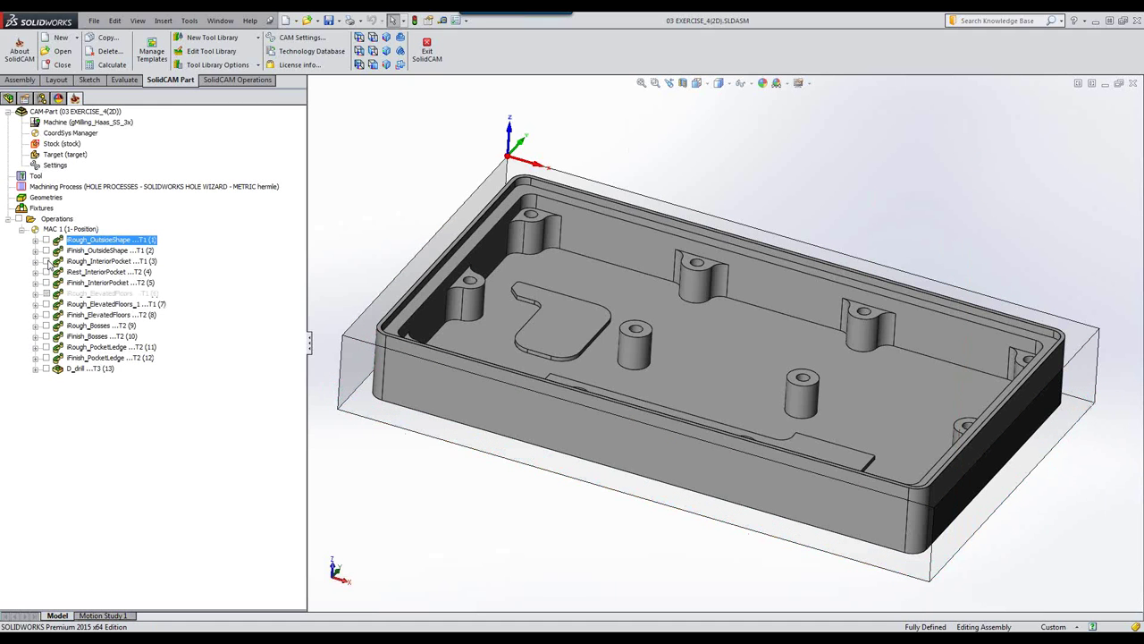
pyautogui.click(45, 261)
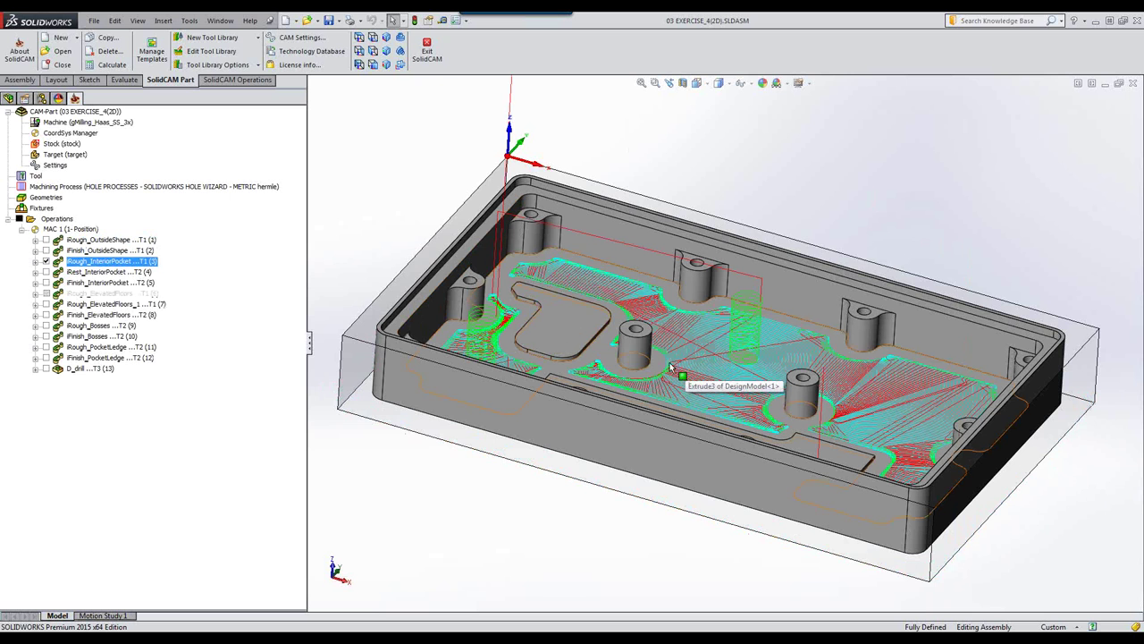
pyautogui.click(45, 261)
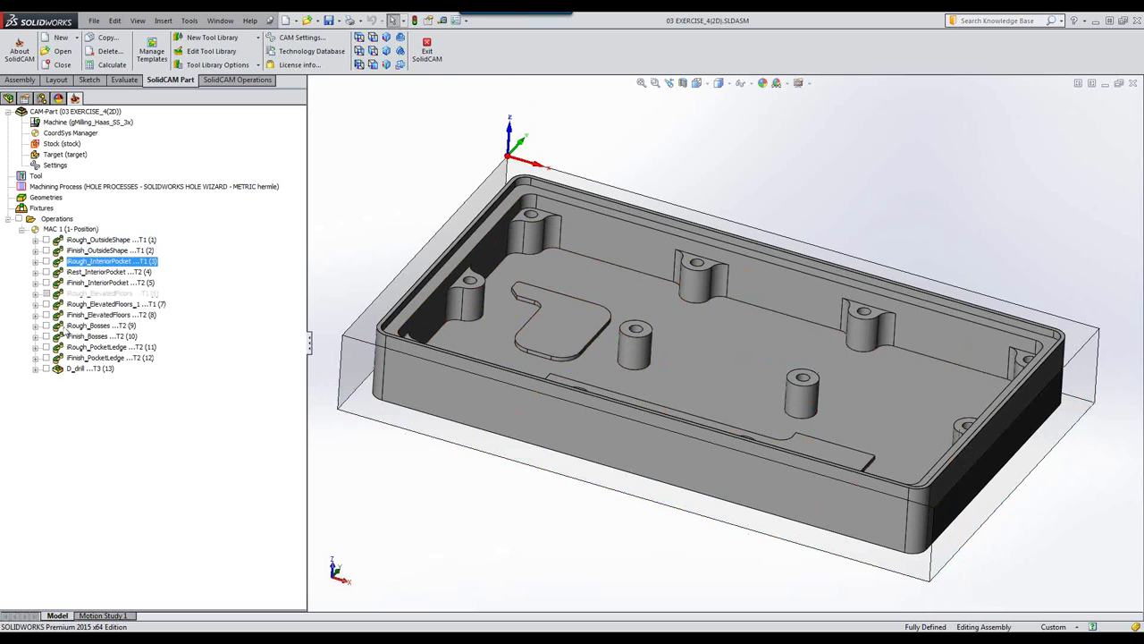
pyautogui.click(46, 304)
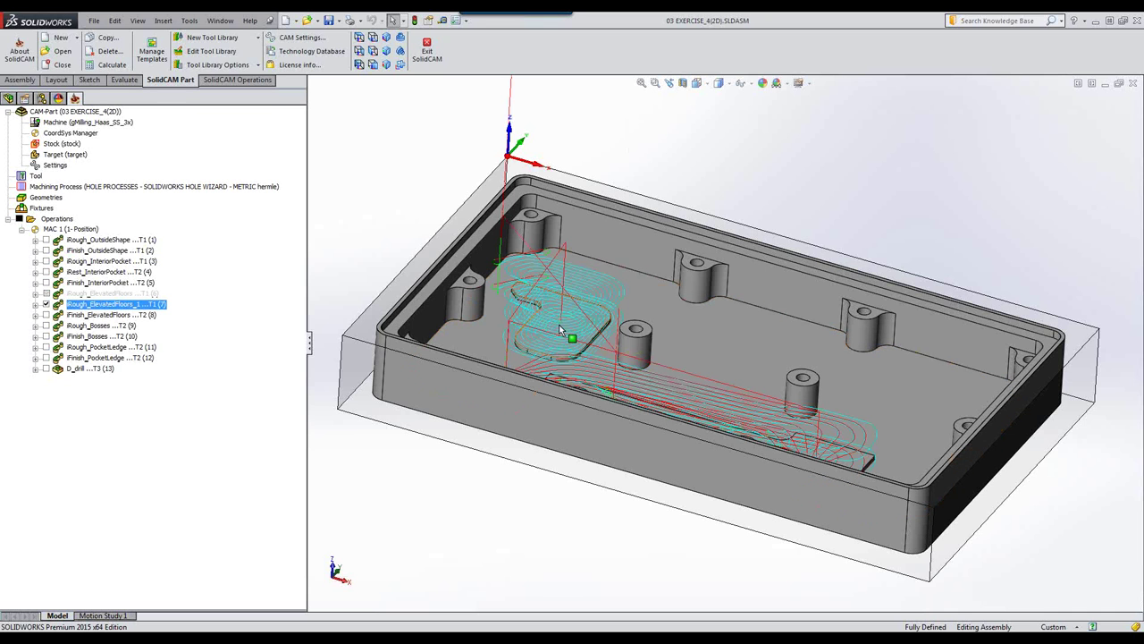
pyautogui.click(45, 305)
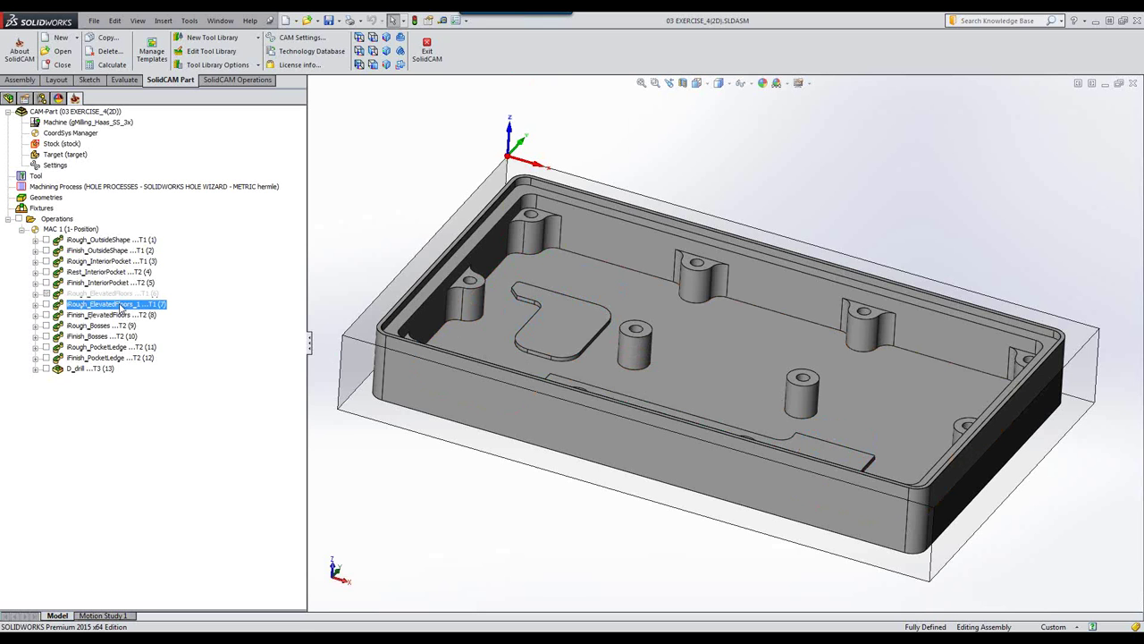
# Open the iRough_ElevatedFloors_1 operation, inspect its contour2 geometry from several angles, review its tool, and close the operation
pyautogui.rightClick(121, 307)
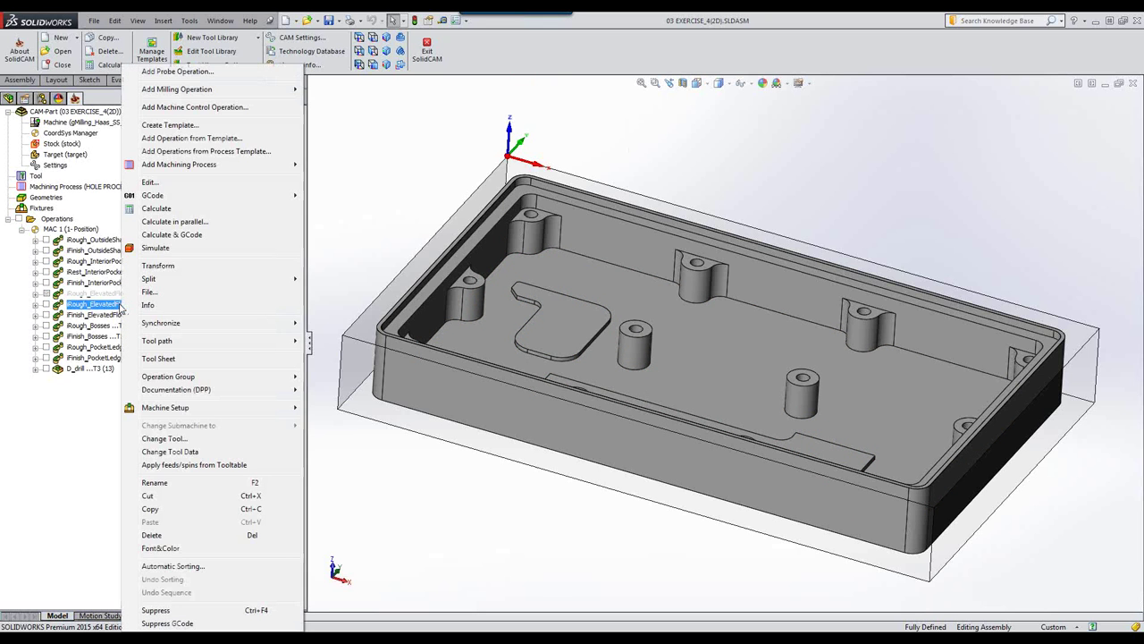
pyautogui.click(148, 182)
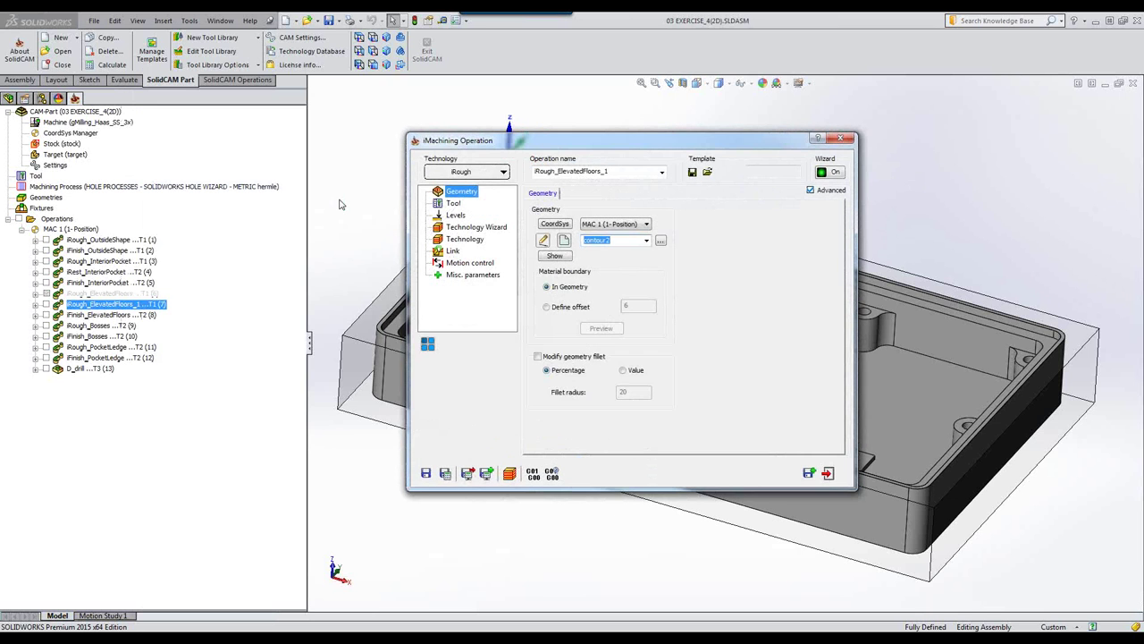
pyautogui.click(555, 257)
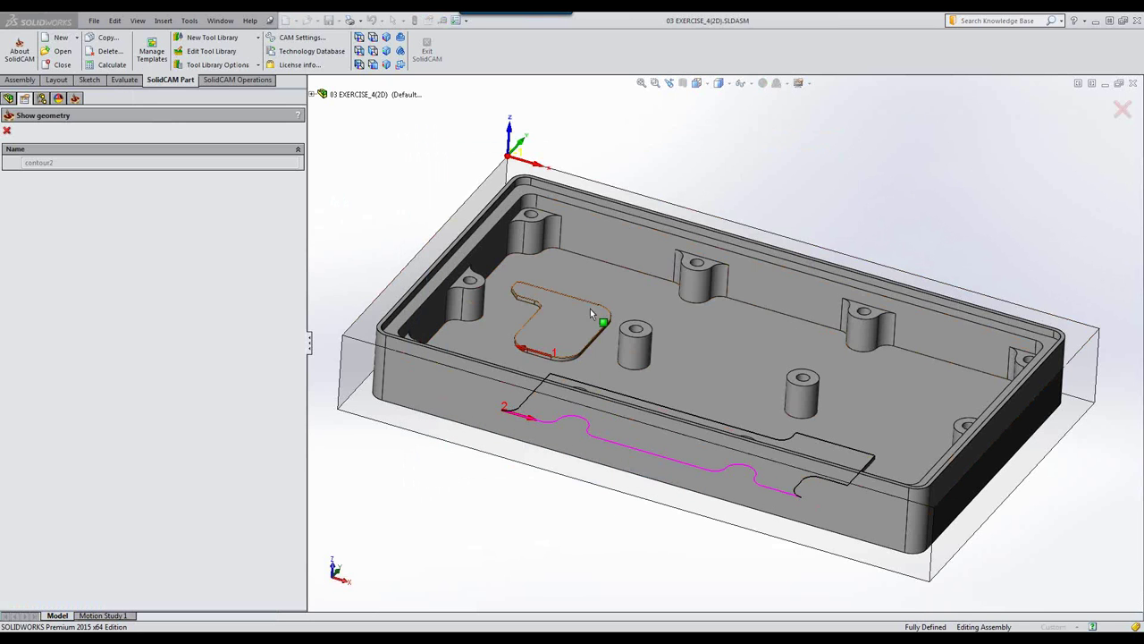
pyautogui.moveTo(876, 141); pyautogui.dragTo(619, 334, button='middle')
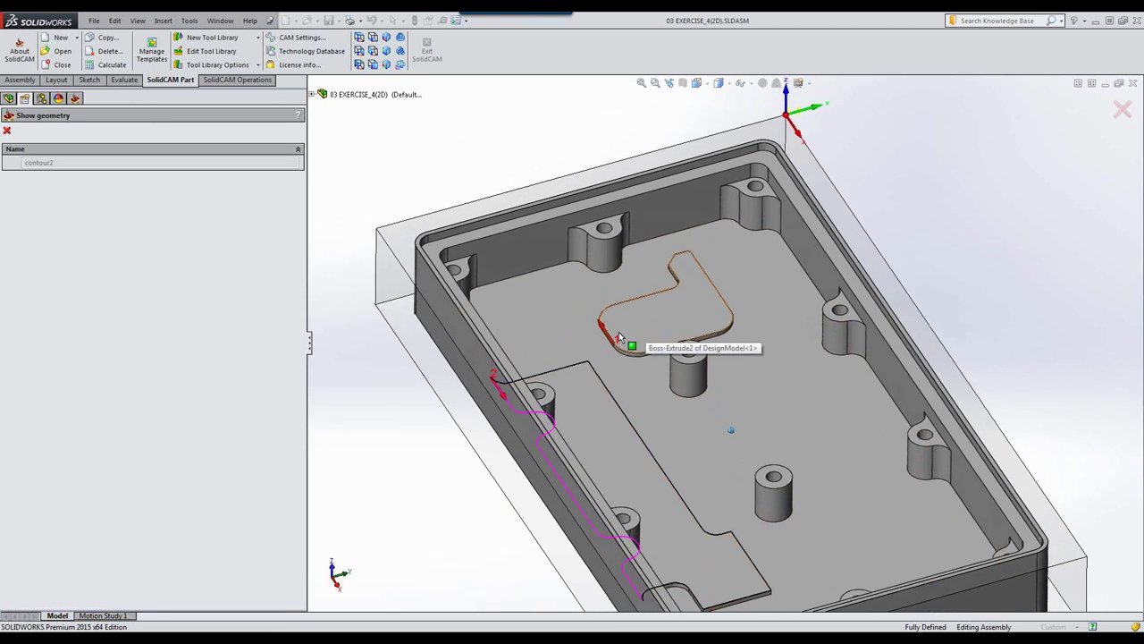
pyautogui.moveTo(698, 359)
pyautogui.mouseDown(button='middle')
pyautogui.moveTo(606, 356)
pyautogui.moveTo(688, 358)
pyautogui.mouseUp(button='middle')
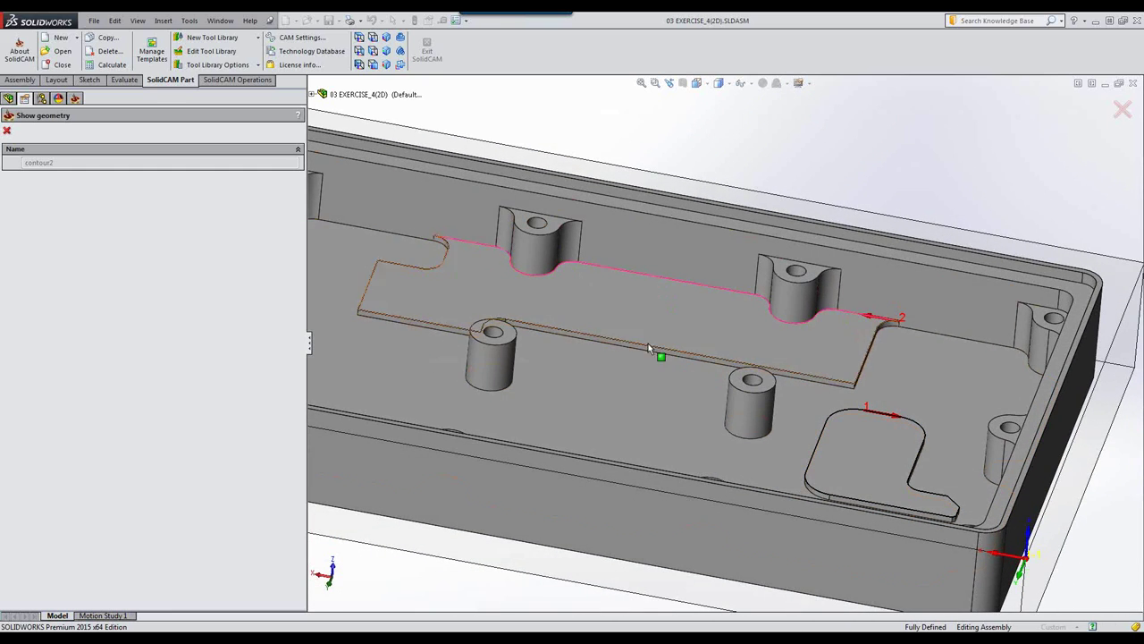
pyautogui.click(6, 131)
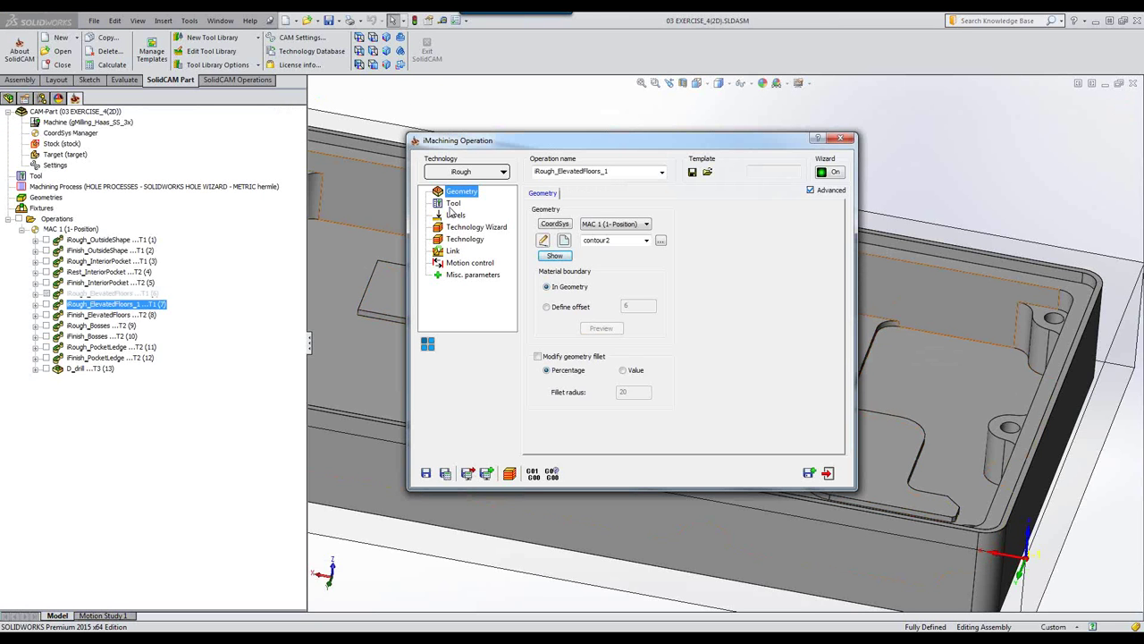
pyautogui.click(453, 203)
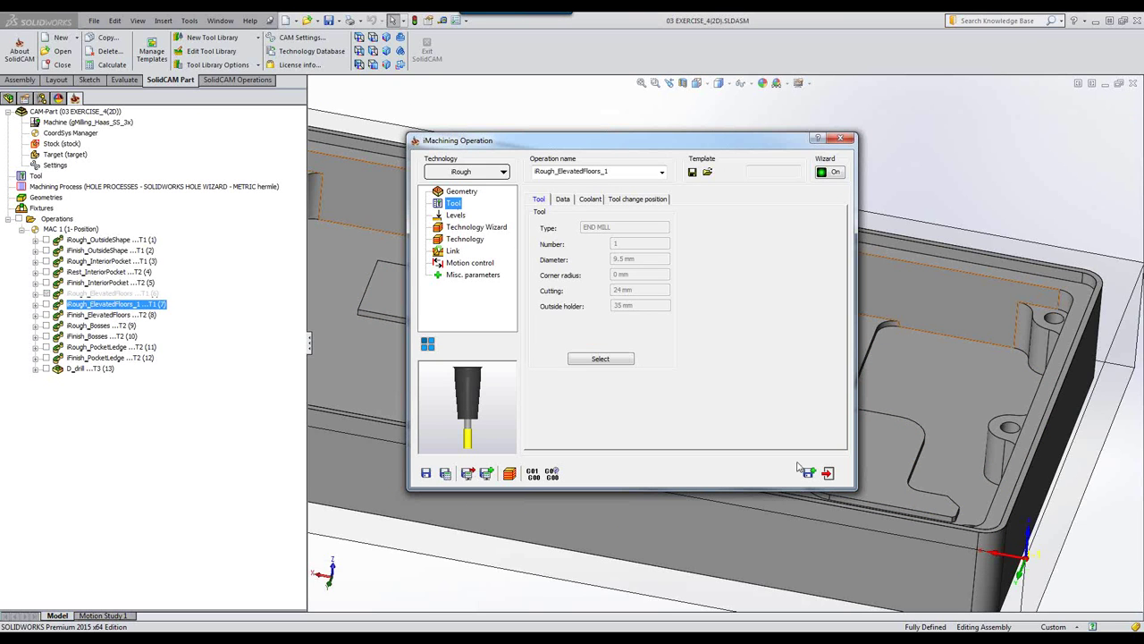
pyautogui.click(829, 476)
# Open the simulation in SolidVerify mode and move the Simulation Data window aside from the operation list
pyautogui.click(244, 82)
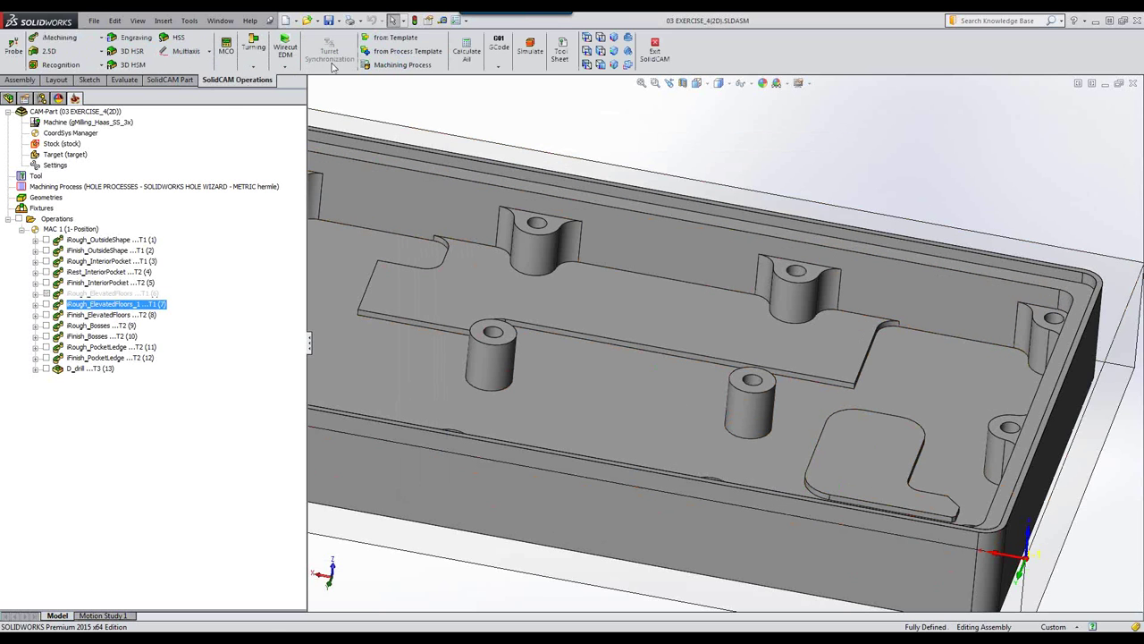
pyautogui.click(529, 66)
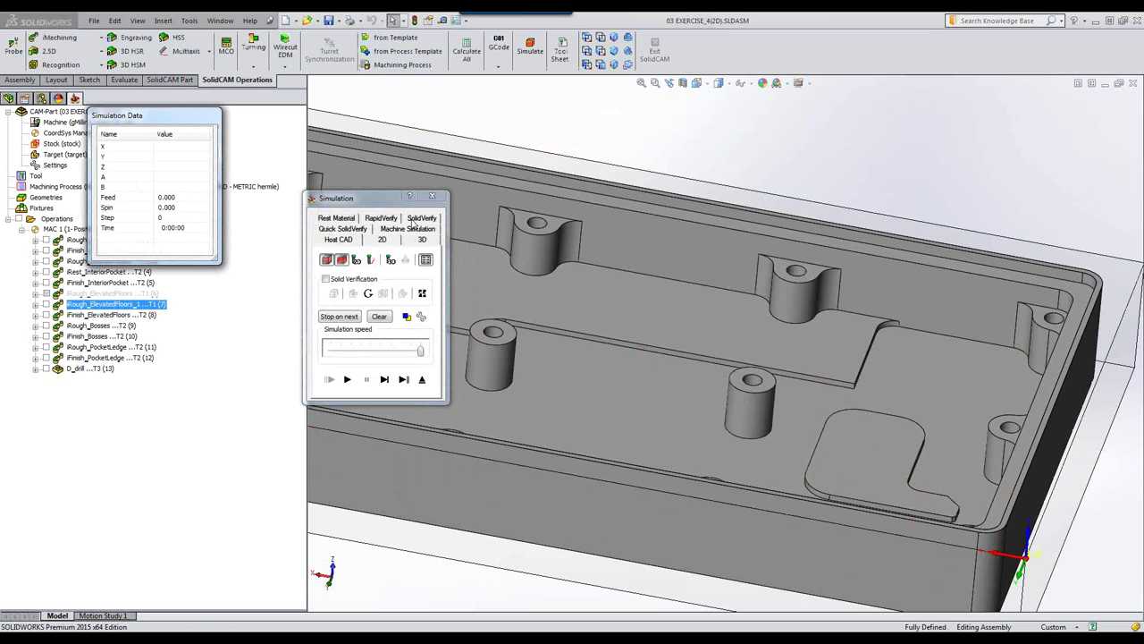
pyautogui.moveTo(158, 111); pyautogui.dragTo(180, 112)
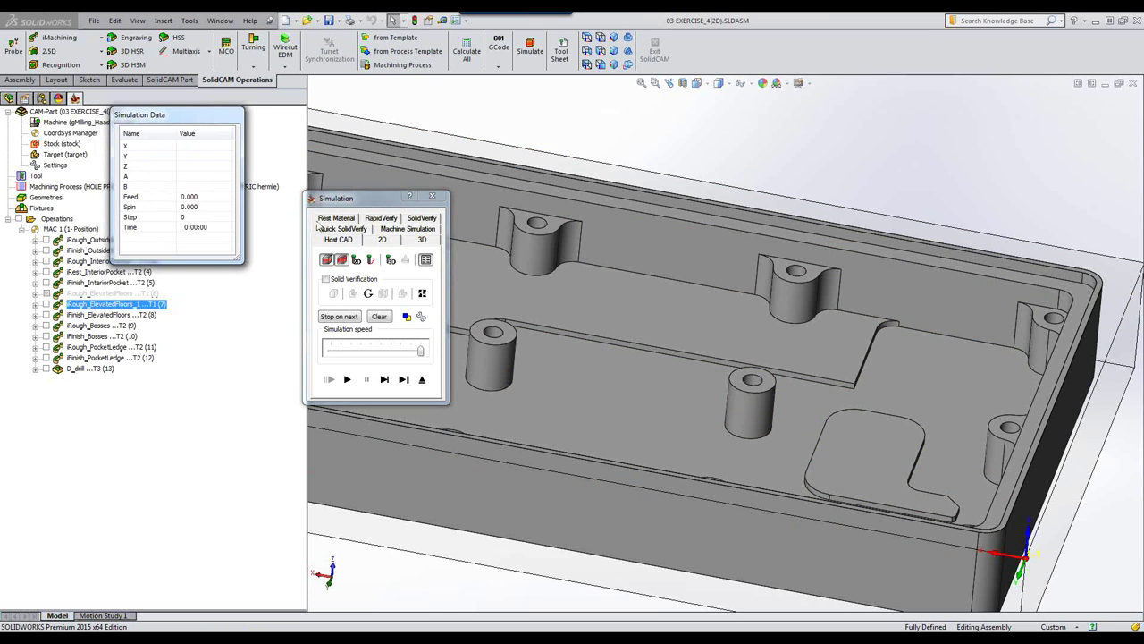
pyautogui.click(411, 220)
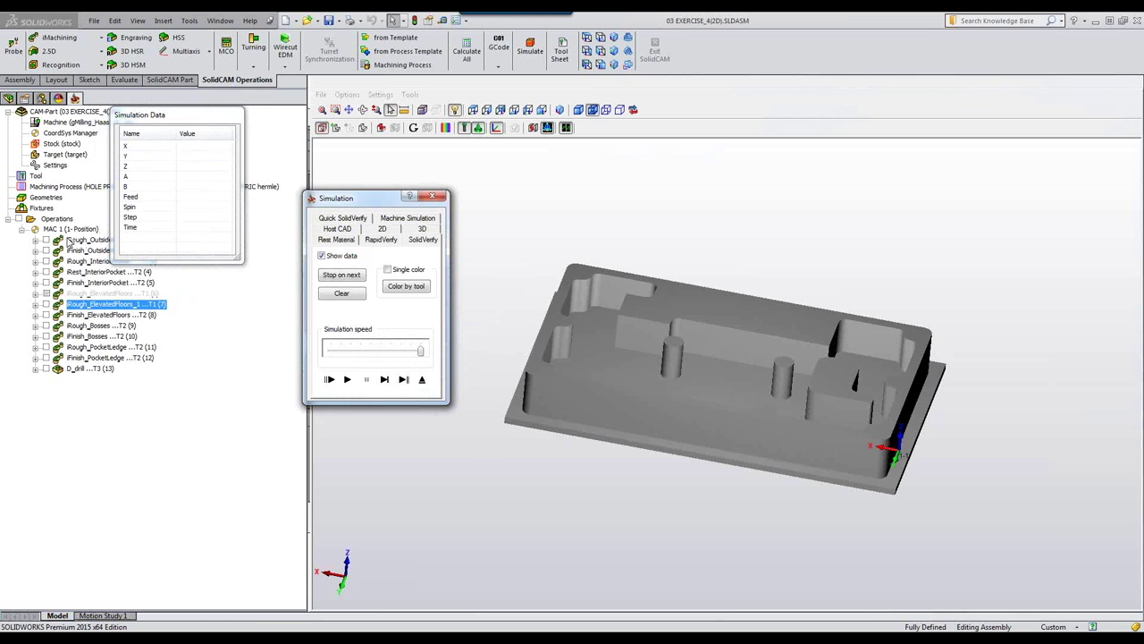
# Simulate the operations from iRough_OutsideShape through iFinish_InteriorPocket in SolidVerify, viewing the part isometrically and close up
pyautogui.click(78, 241)
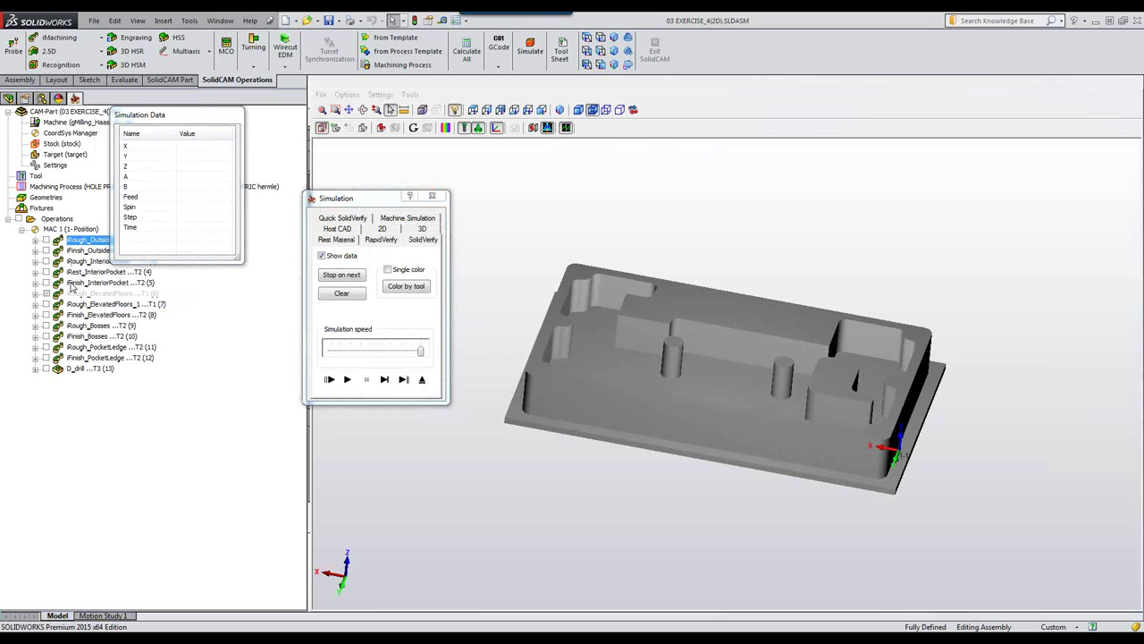
pyautogui.keyDown('shift'); pyautogui.click(72, 284); pyautogui.keyUp('shift')
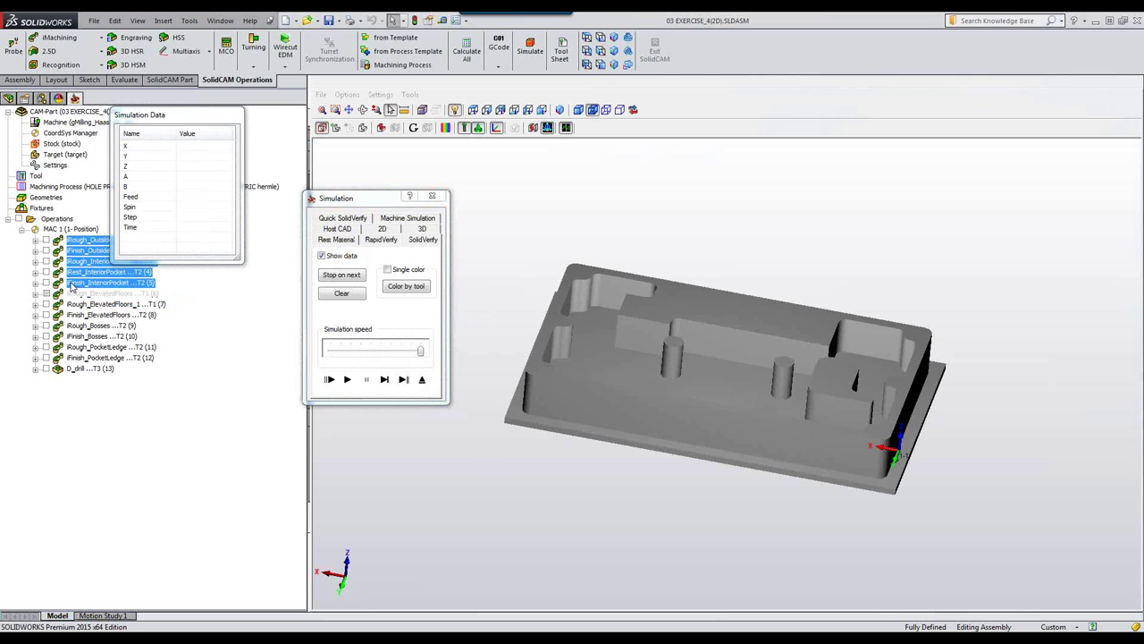
pyautogui.click(347, 381)
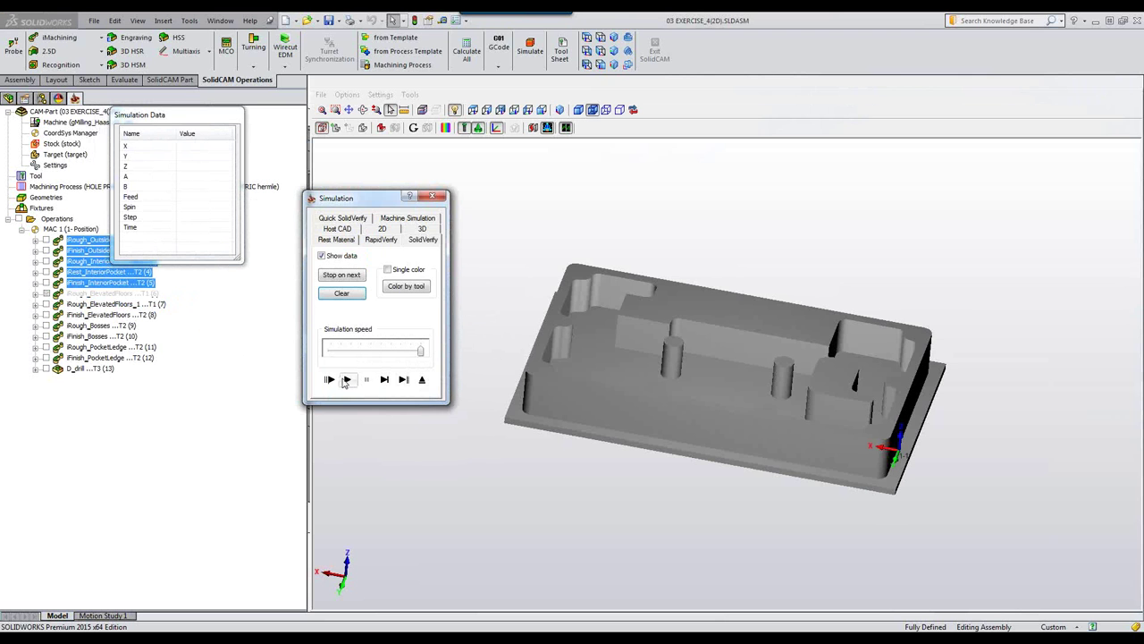
pyautogui.click(347, 380)
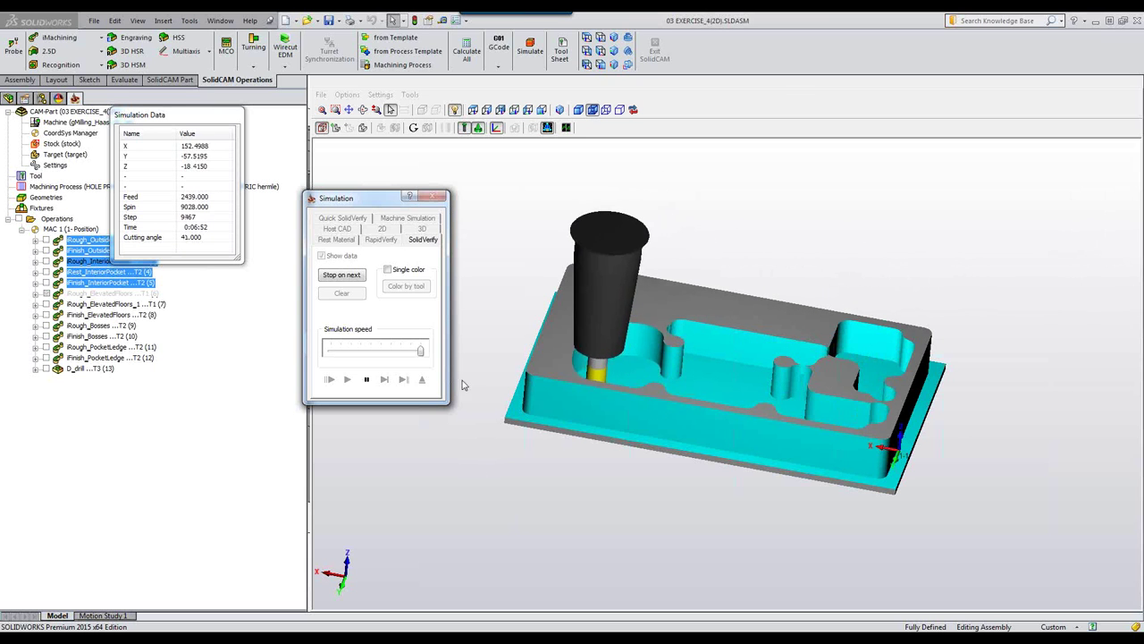
pyautogui.click(558, 110)
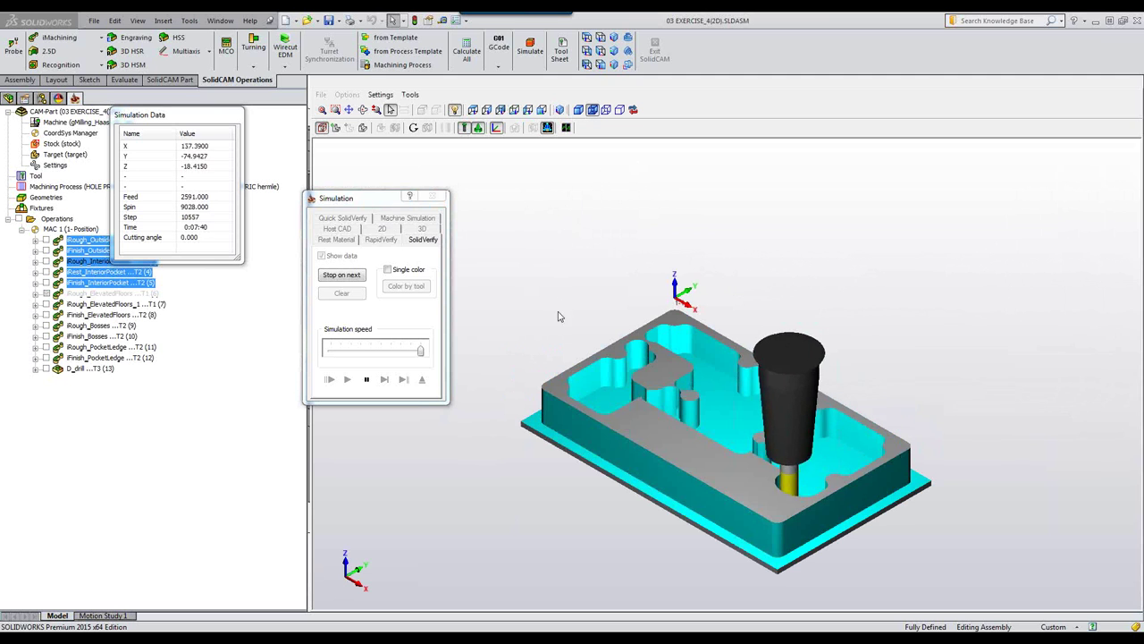
pyautogui.scroll(3, 593, 416)
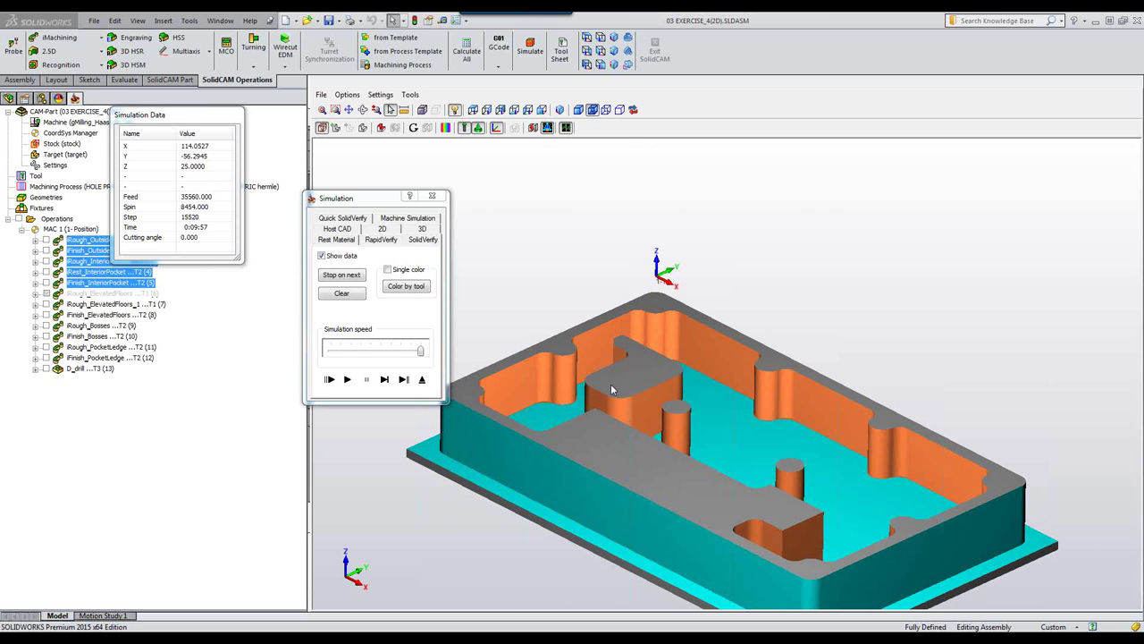
# Start the SolidVerify simulation of iRough_ElevatedFloors_1 on the previously machined stock and decline further crash checking
pyautogui.click(95, 304)
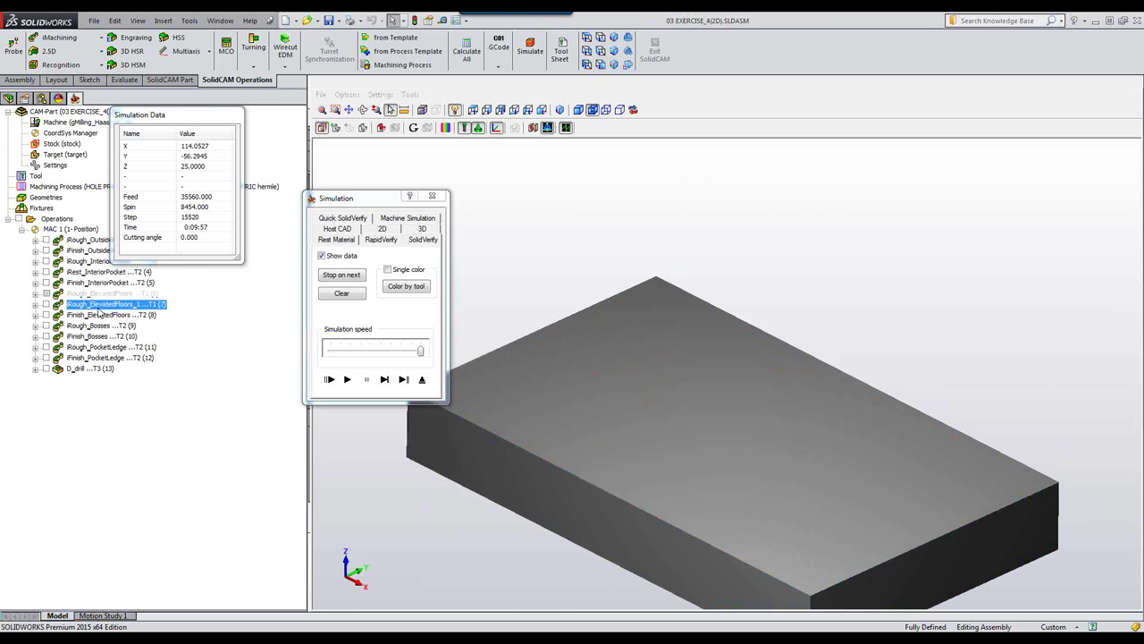
pyautogui.click(384, 379)
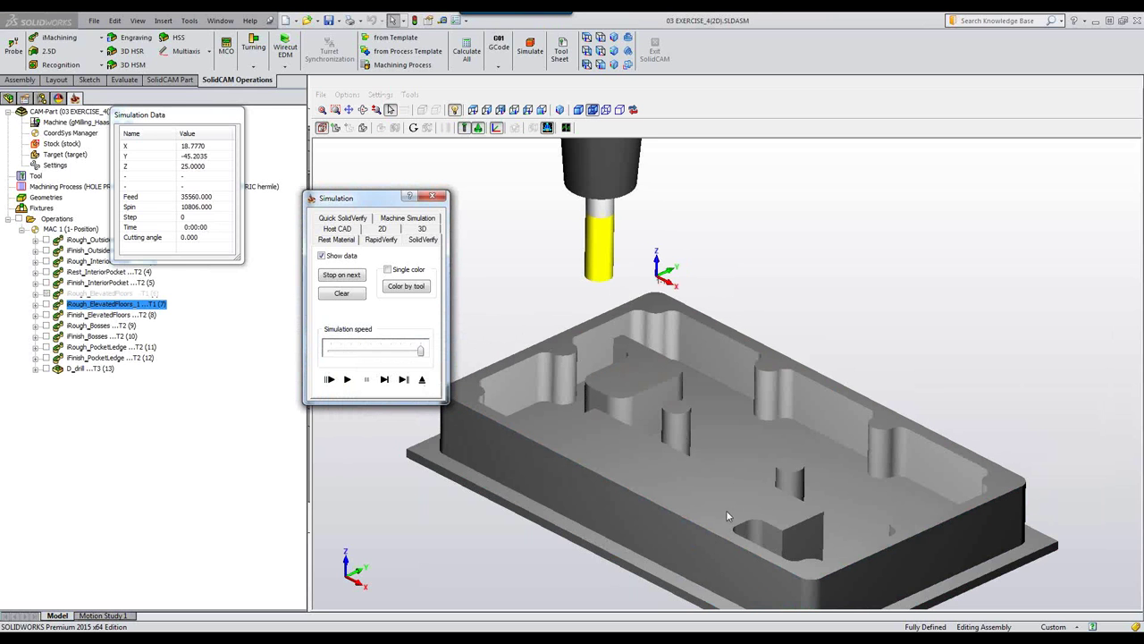
pyautogui.click(347, 380)
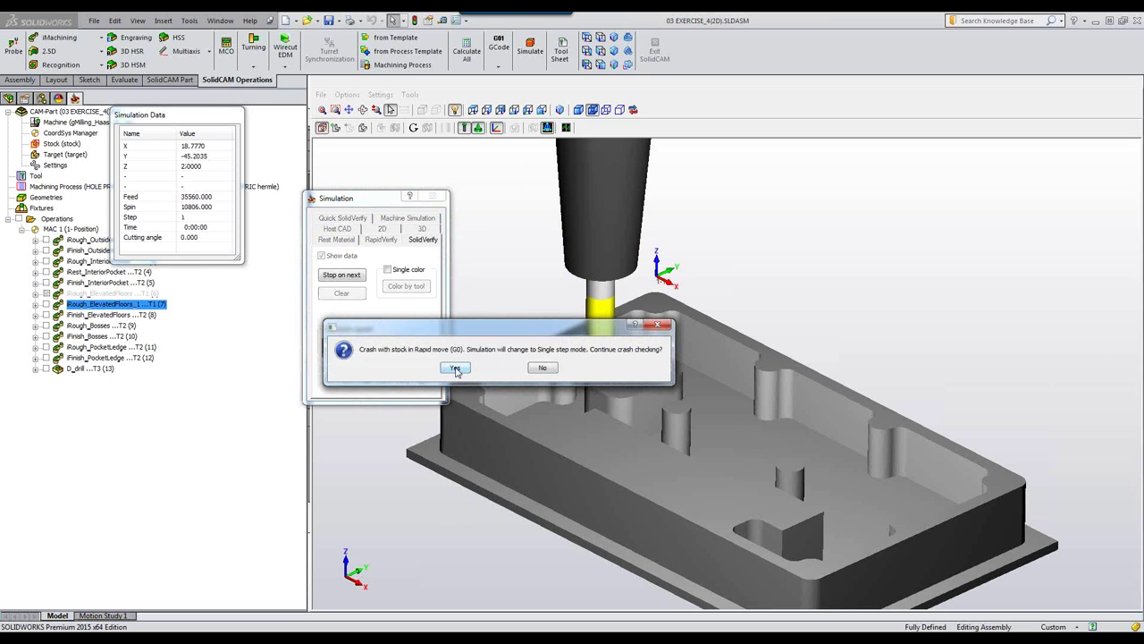
pyautogui.click(543, 371)
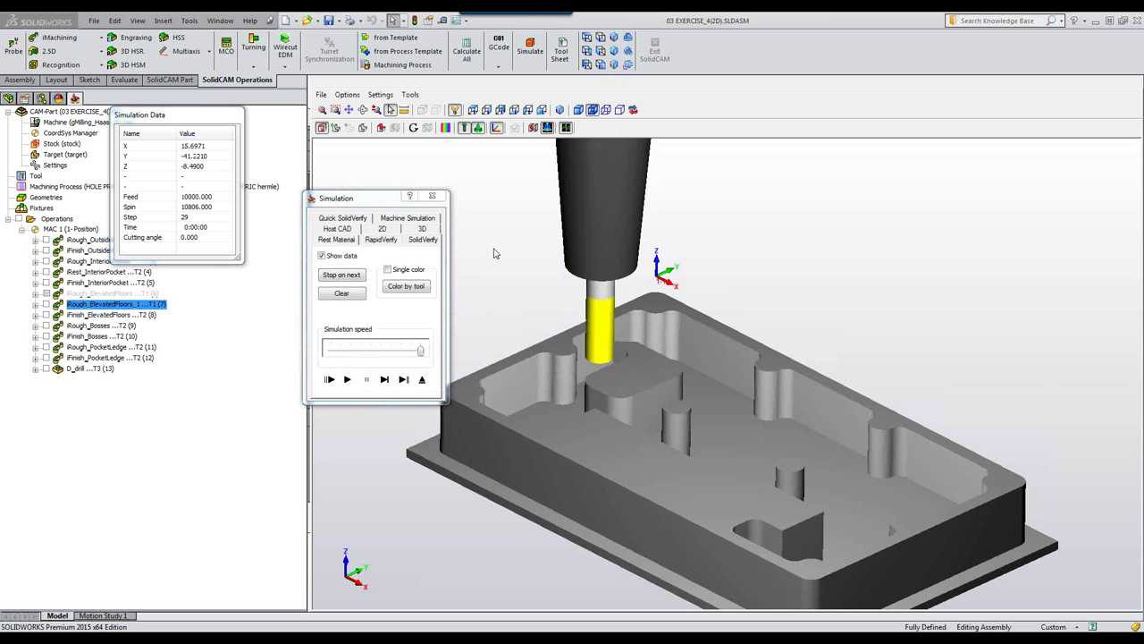
# Examine the tool's entry position beside the elevated floor and interior pocket wall up close from several angles
pyautogui.keyDown('ctrl'); pyautogui.moveTo(610, 380); pyautogui.dragTo(614, 397, button='middle'); pyautogui.keyUp('ctrl')
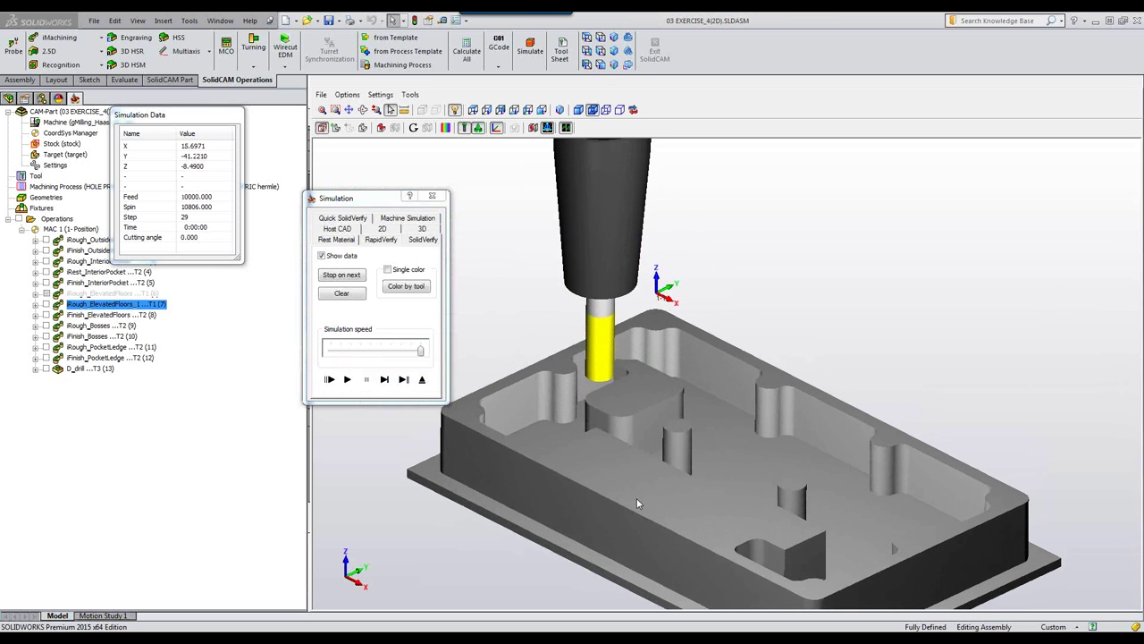
pyautogui.scroll(1, 637, 498)
pyautogui.scroll(5, 636, 503)
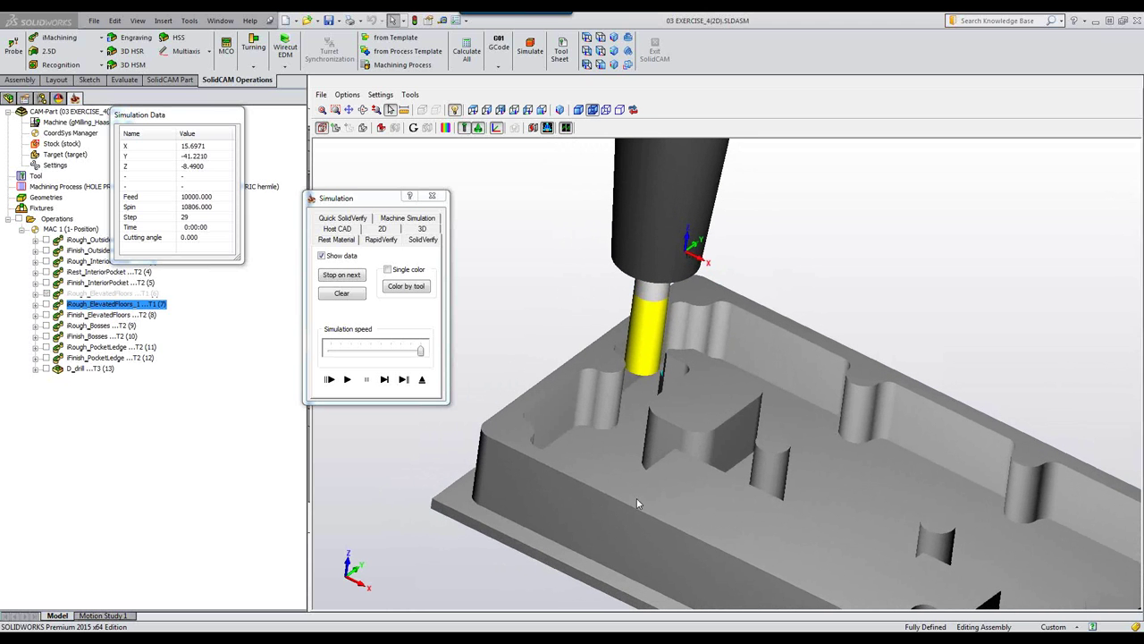
pyautogui.scroll(5, 636, 503)
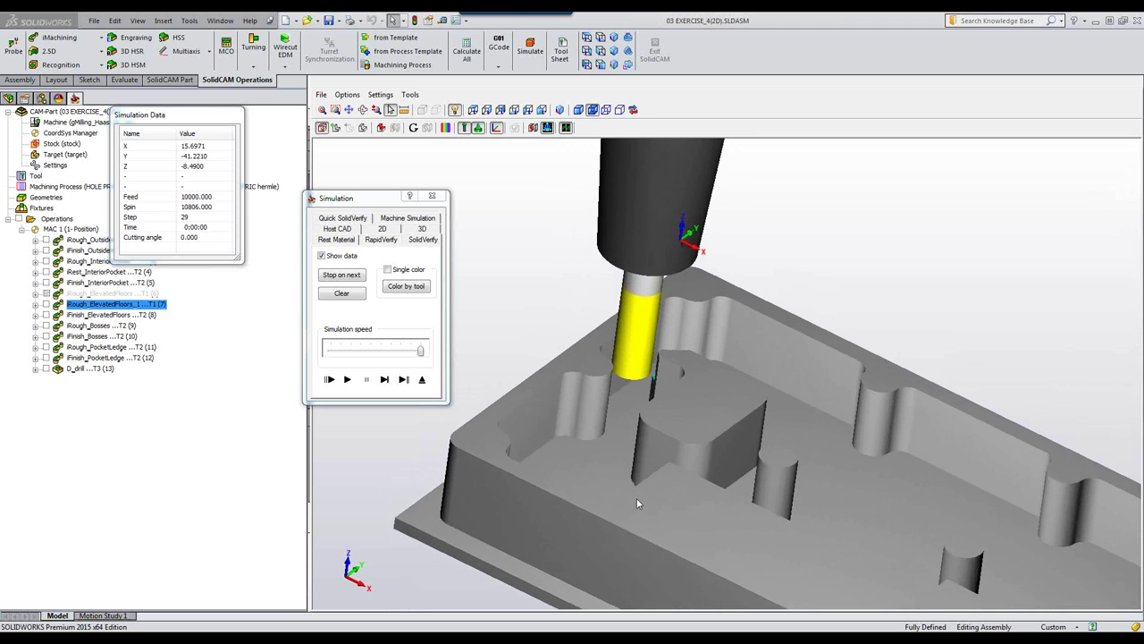
pyautogui.scroll(5, 638, 503)
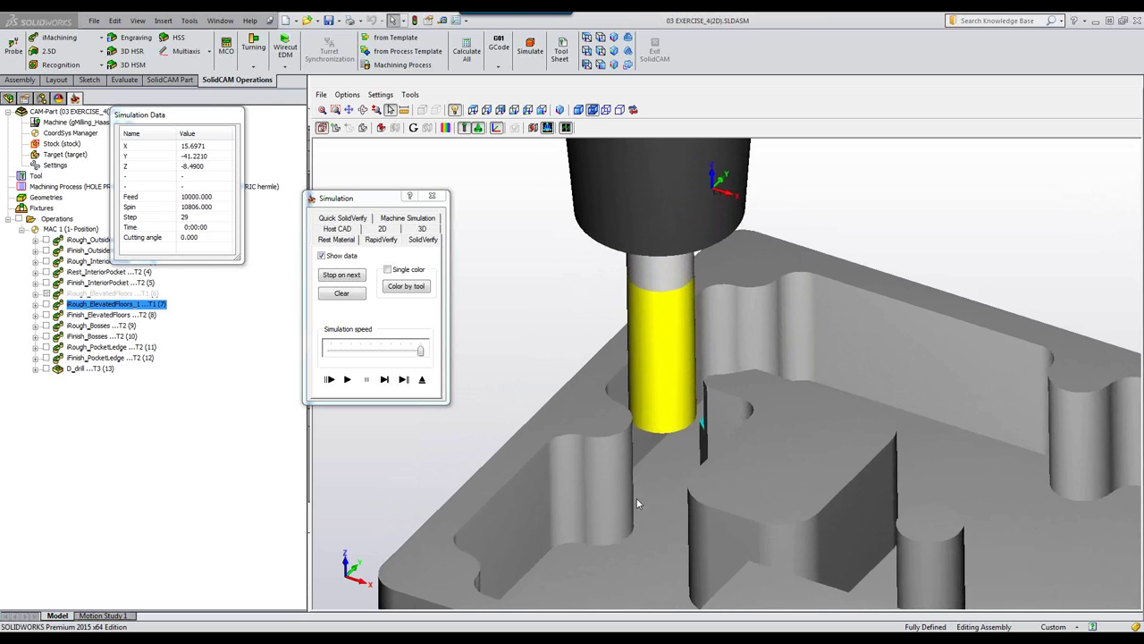
pyautogui.keyDown('ctrl'); pyautogui.moveTo(638, 503); pyautogui.dragTo(637, 507, button='middle'); pyautogui.keyUp('ctrl')
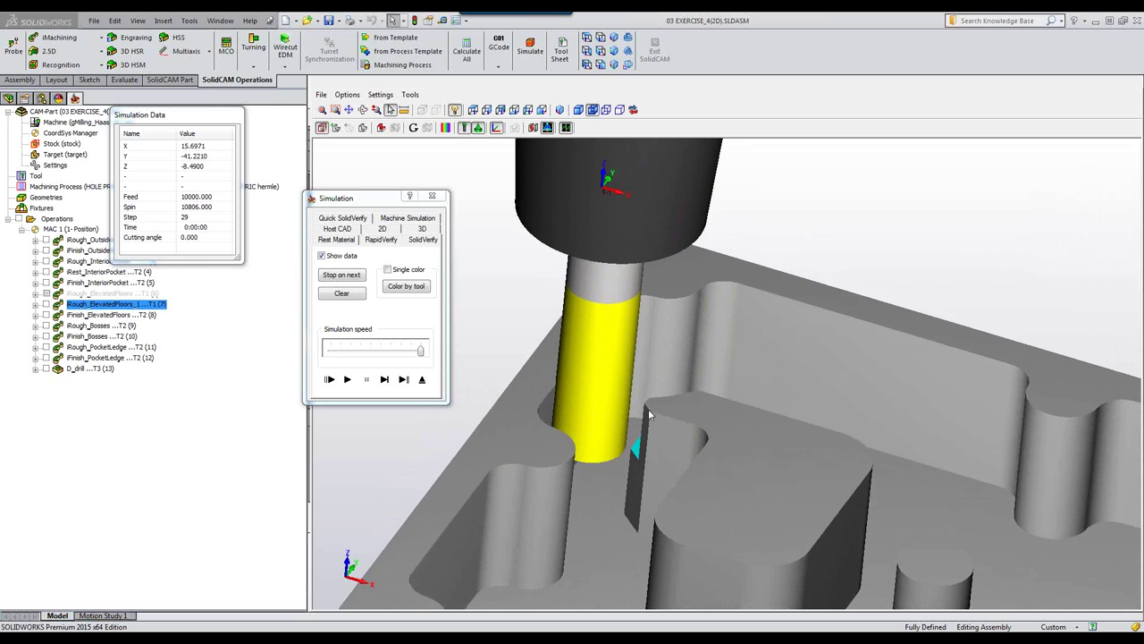
pyautogui.moveTo(648, 409); pyautogui.dragTo(578, 445, button='middle')
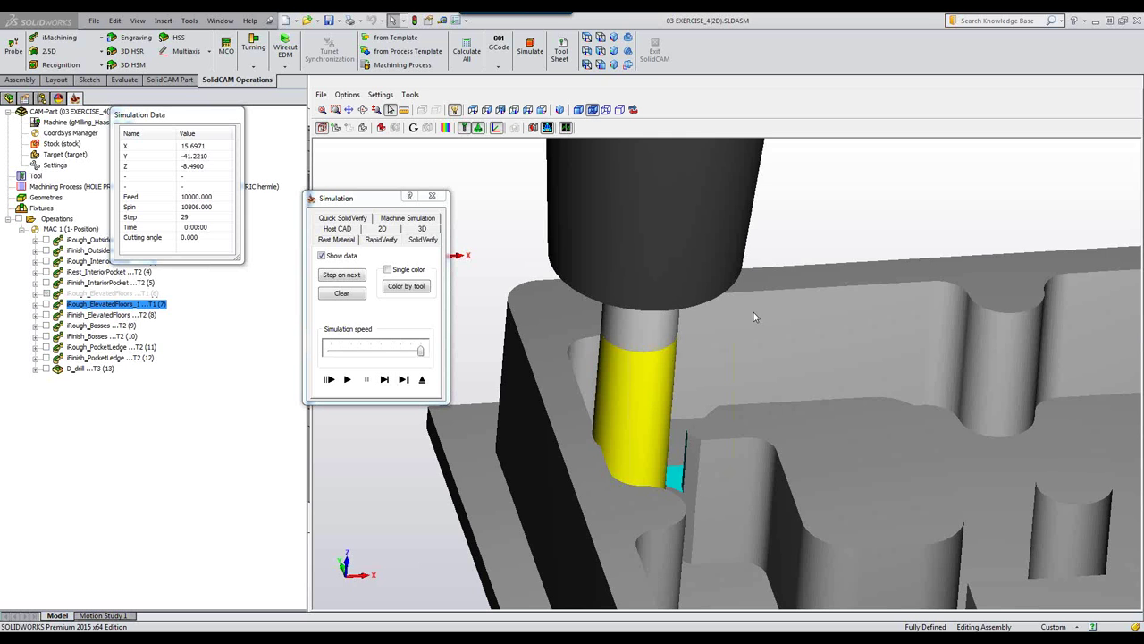
pyautogui.moveTo(835, 238); pyautogui.dragTo(835, 238, button='middle')
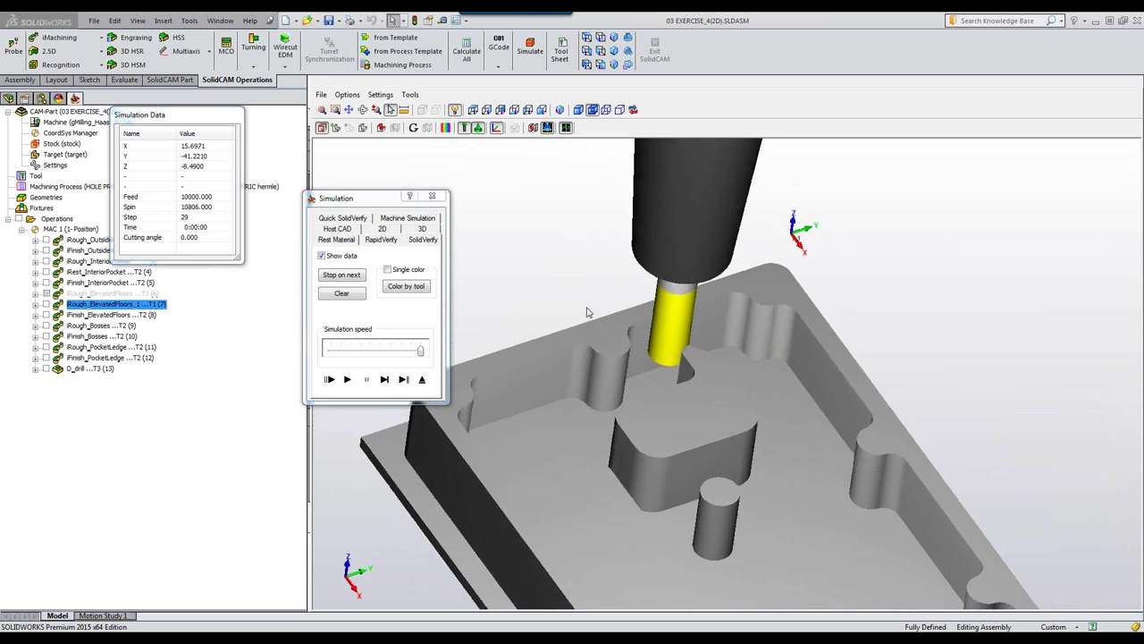
# Resume the iRough_ElevatedFloors_1 simulation, watch the elevated floors being cut, and exit the simulation
pyautogui.click(350, 383)
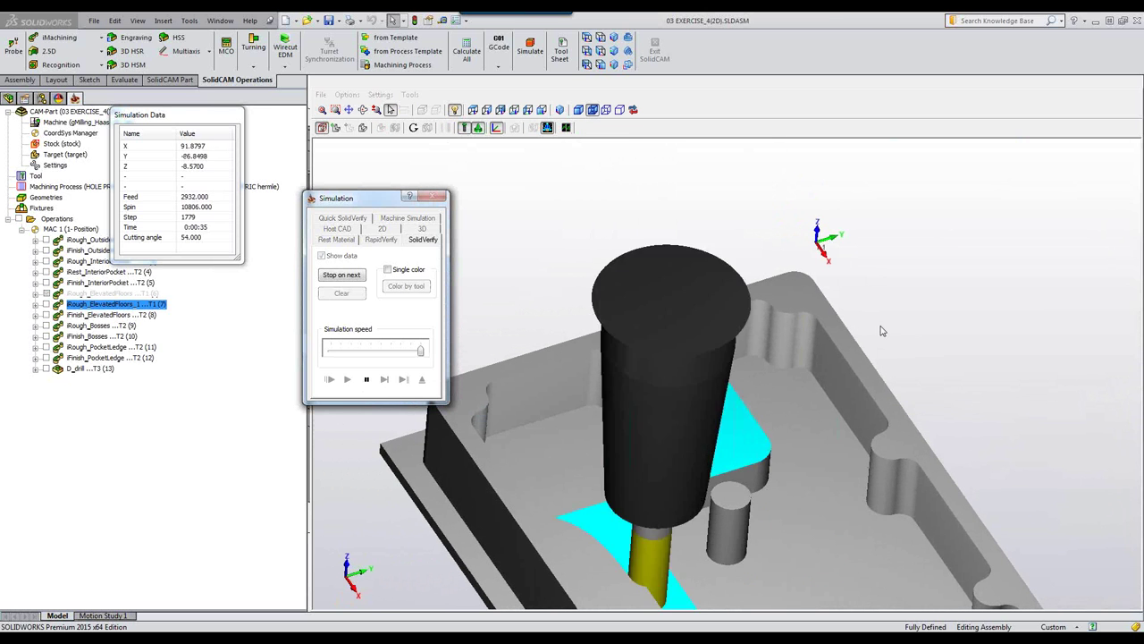
pyautogui.moveTo(764, 474); pyautogui.dragTo(770, 441, button='middle')
pyautogui.click(424, 380)
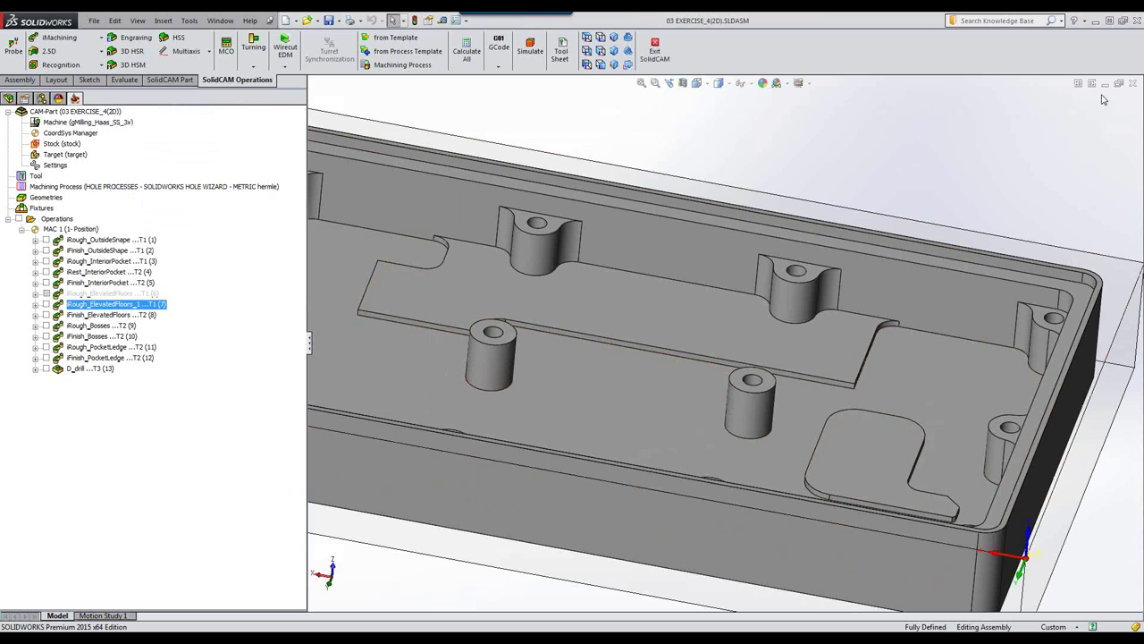
# Close the EXERCISE_4(2D) CAM-Part and open 04 EXERCISE_4(3D).prz
pyautogui.click(1133, 82)
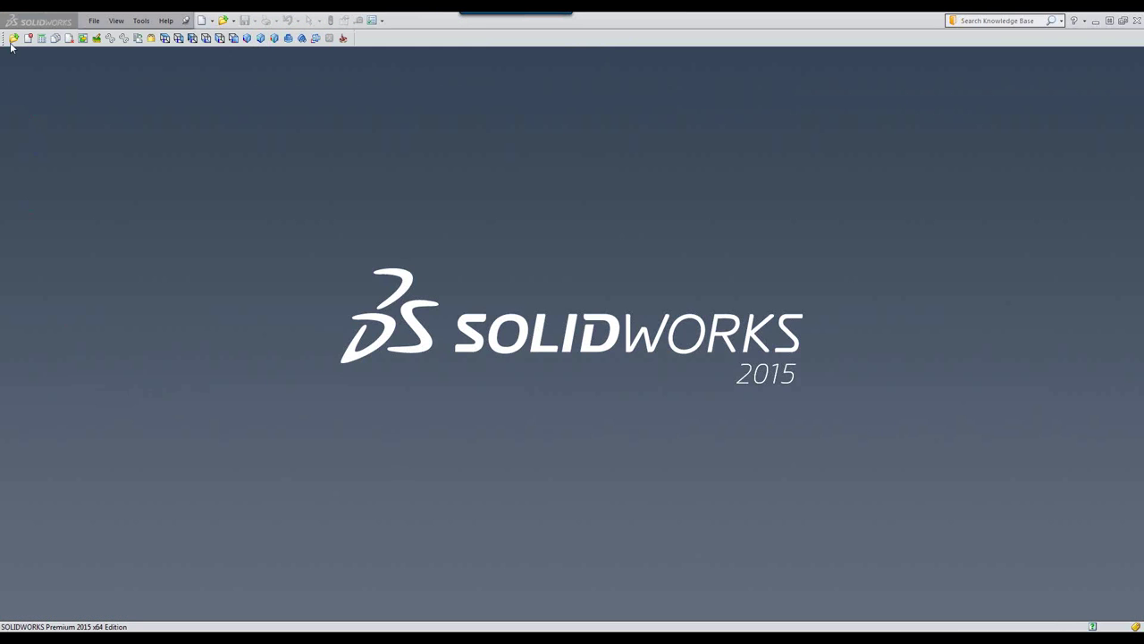
pyautogui.click(13, 38)
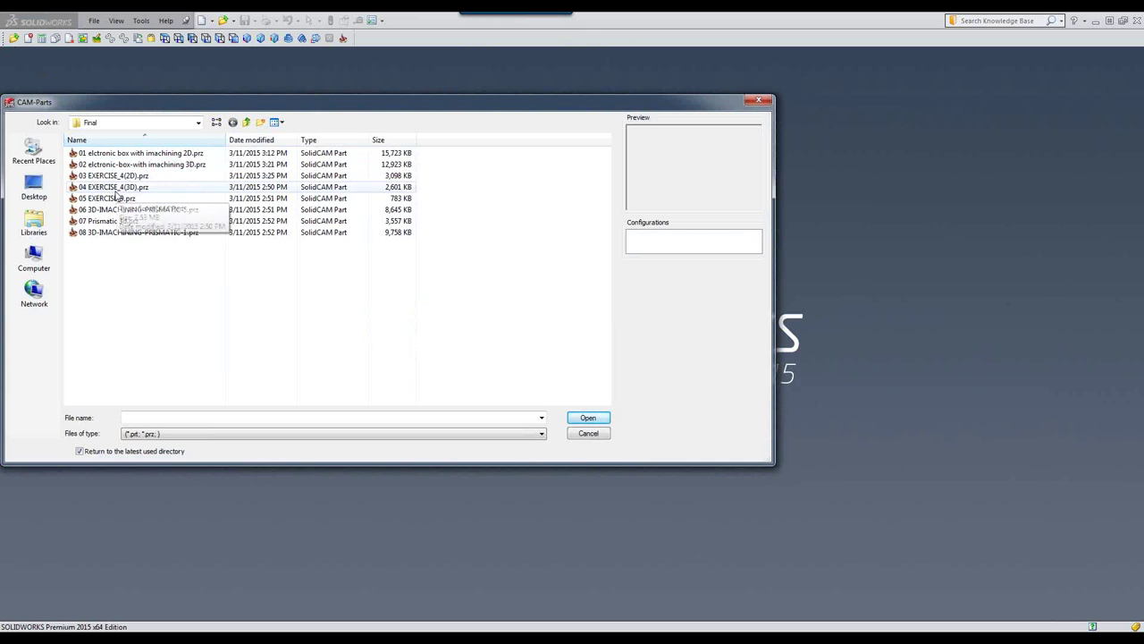
pyautogui.click(113, 187)
pyautogui.click(588, 418)
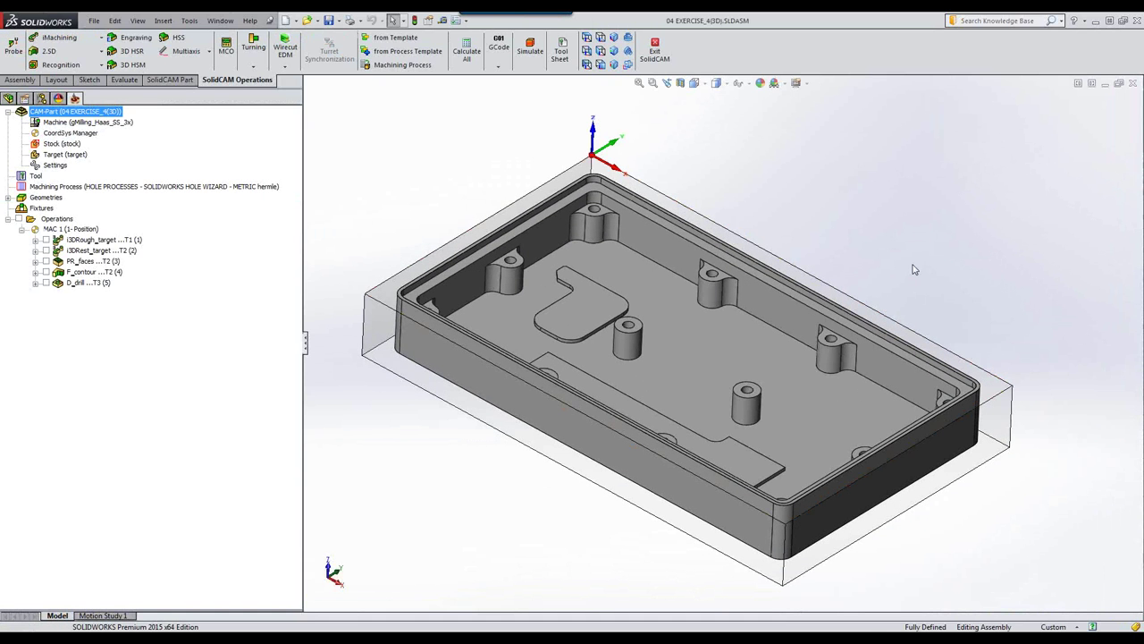
# Open the i3DRough_target operation, review its target geometry and tool data, and close the operation
pyautogui.doubleClick(101, 240)
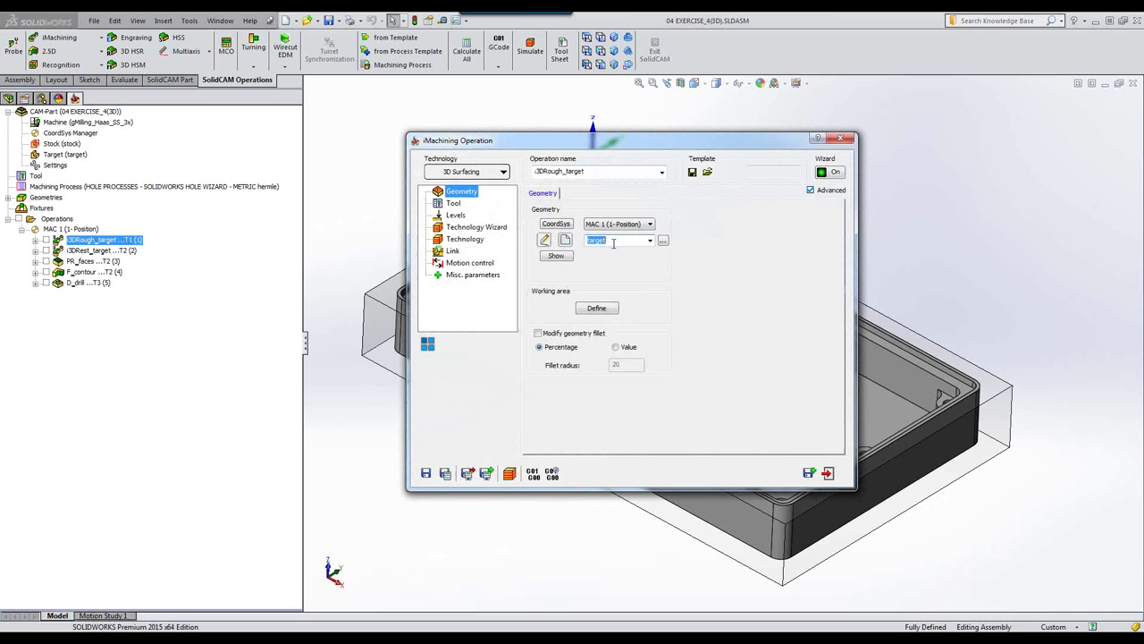
pyautogui.click(453, 204)
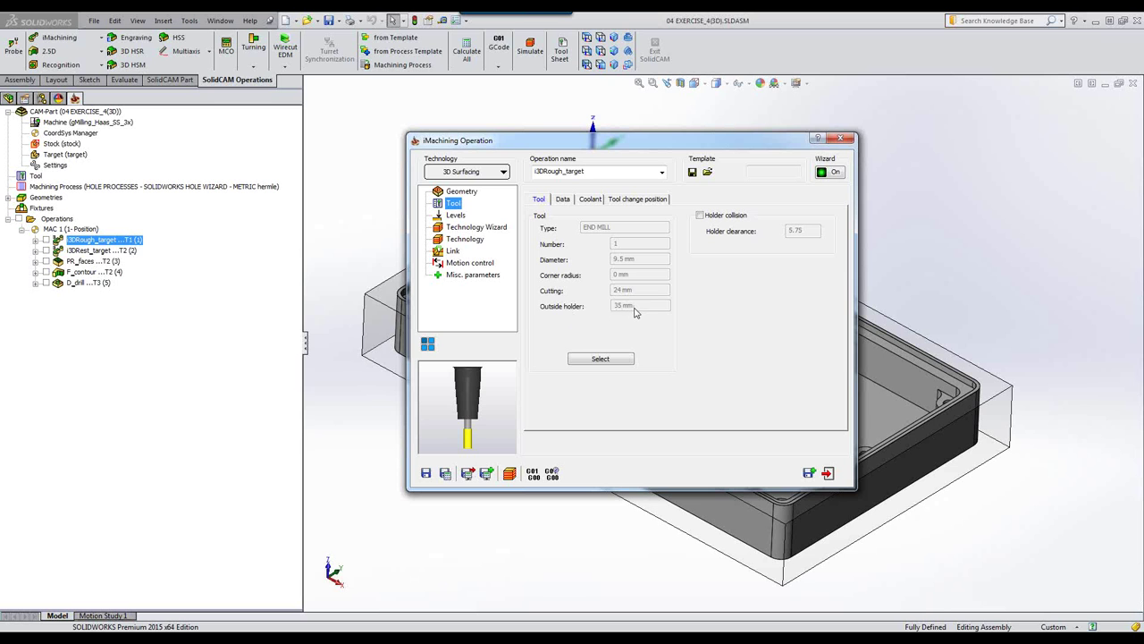
pyautogui.click(828, 472)
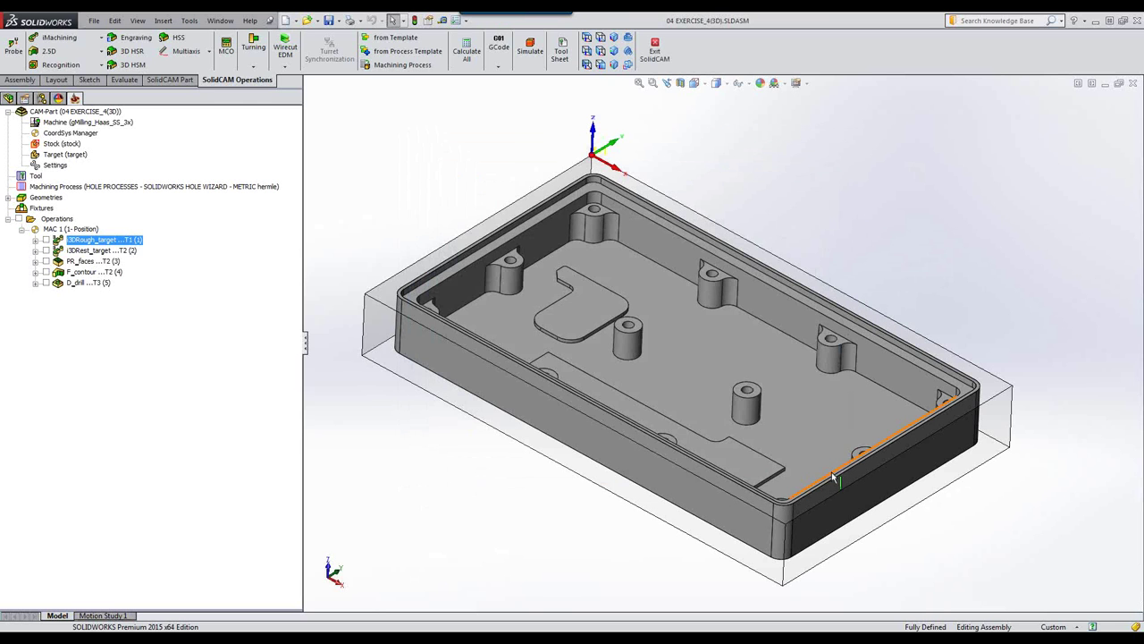
# Simulate i3DRough_target in SolidVerify, starting at a reduced simulation speed and raising it partway through the cut
pyautogui.click(527, 51)
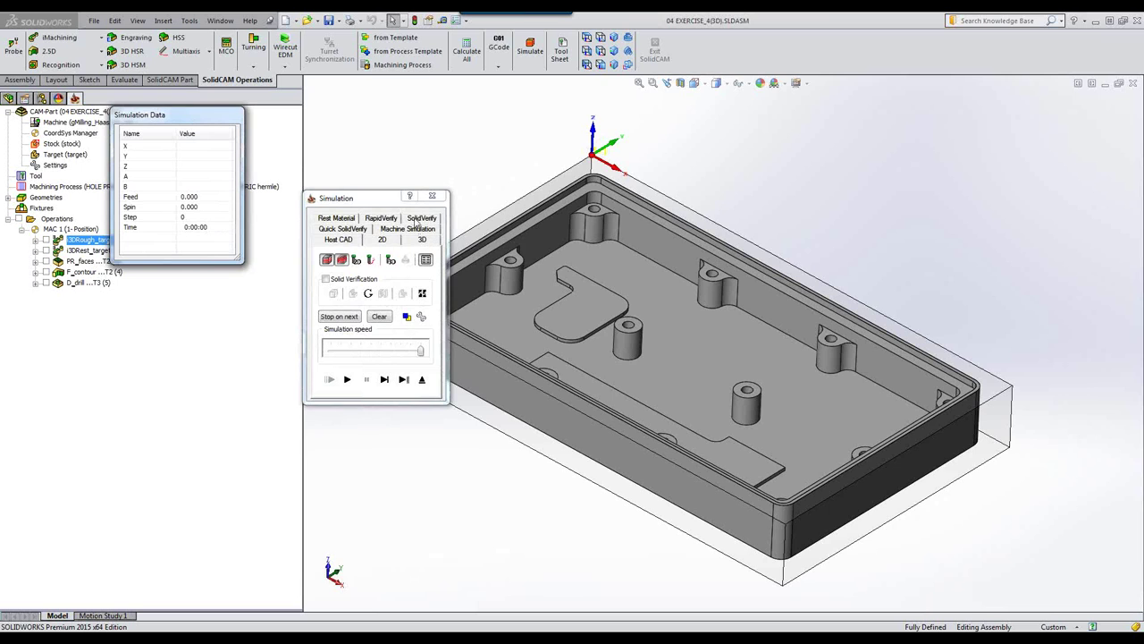
pyautogui.click(420, 218)
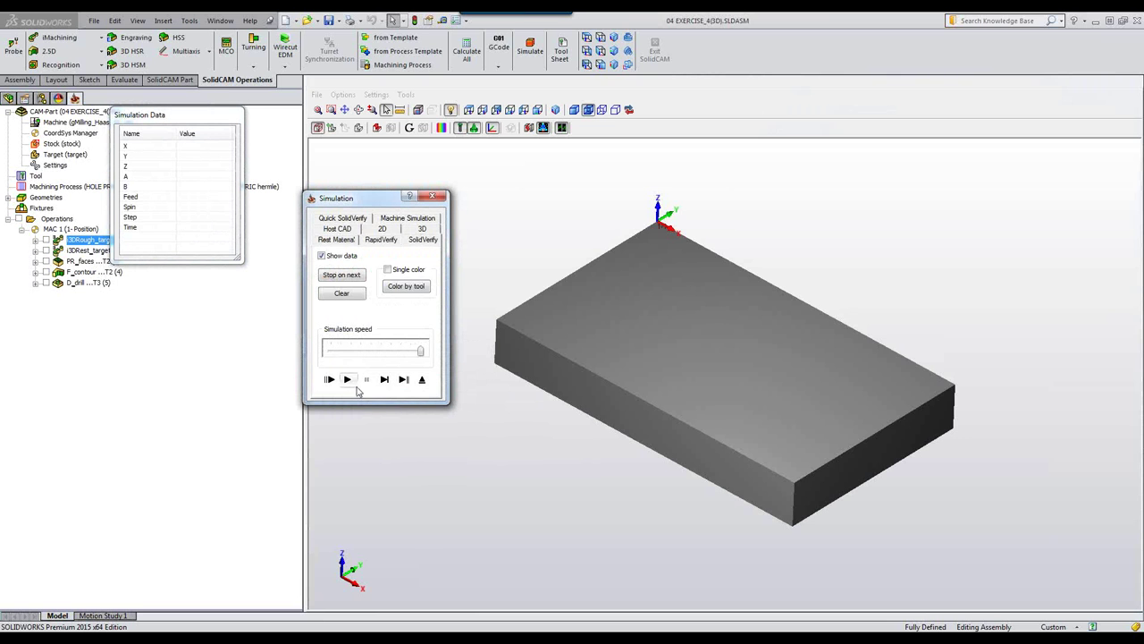
pyautogui.click(382, 351)
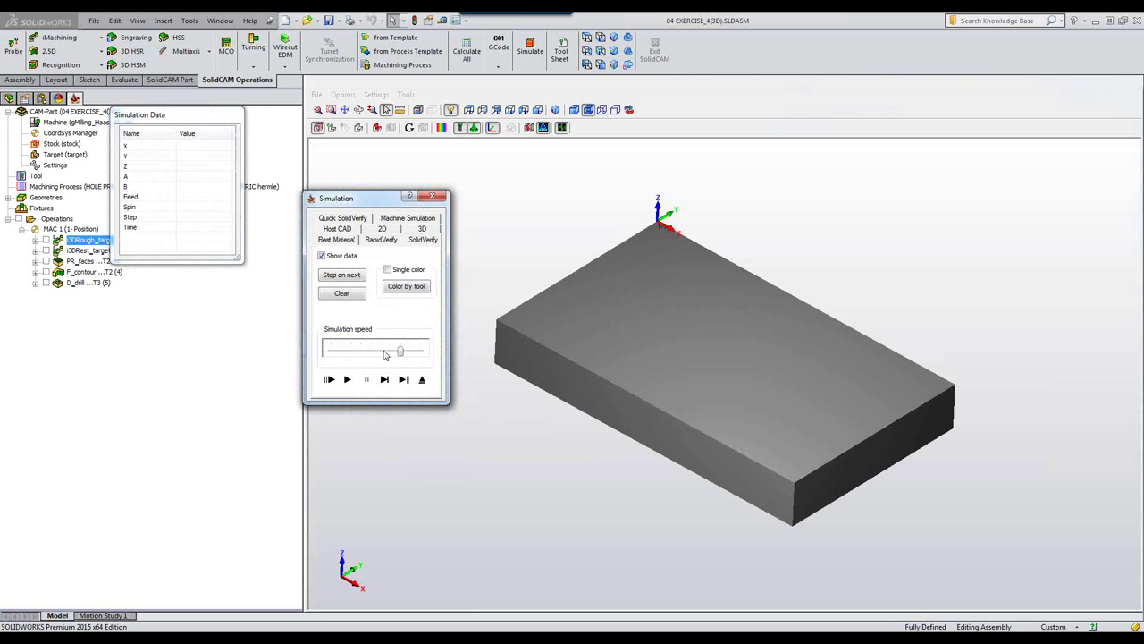
pyautogui.click(348, 379)
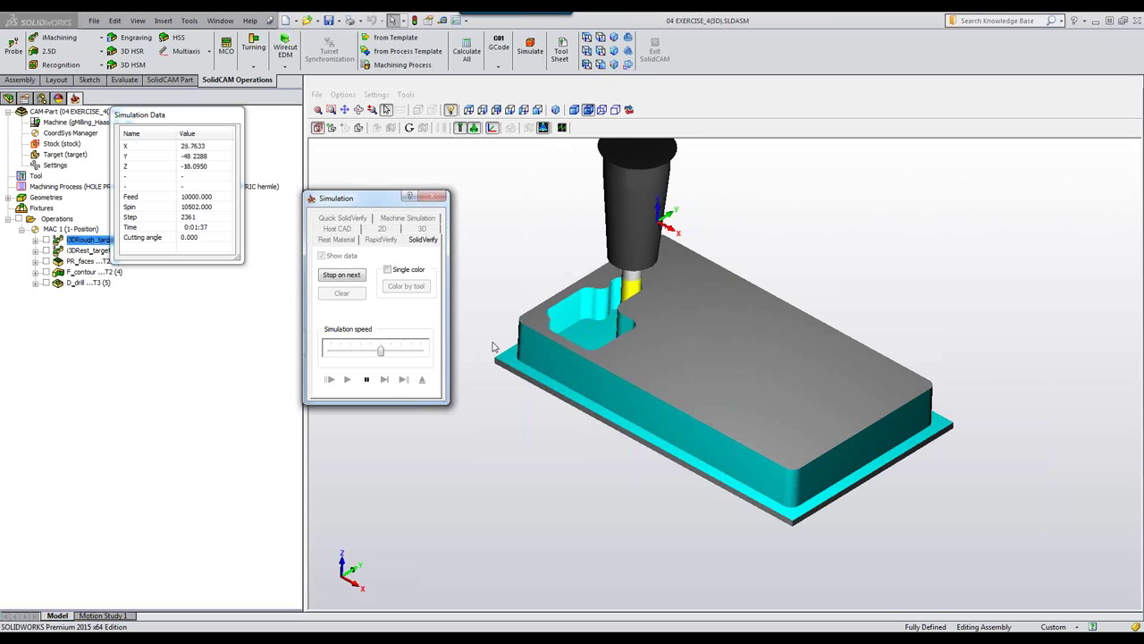
pyautogui.moveTo(383, 354); pyautogui.dragTo(399, 350)
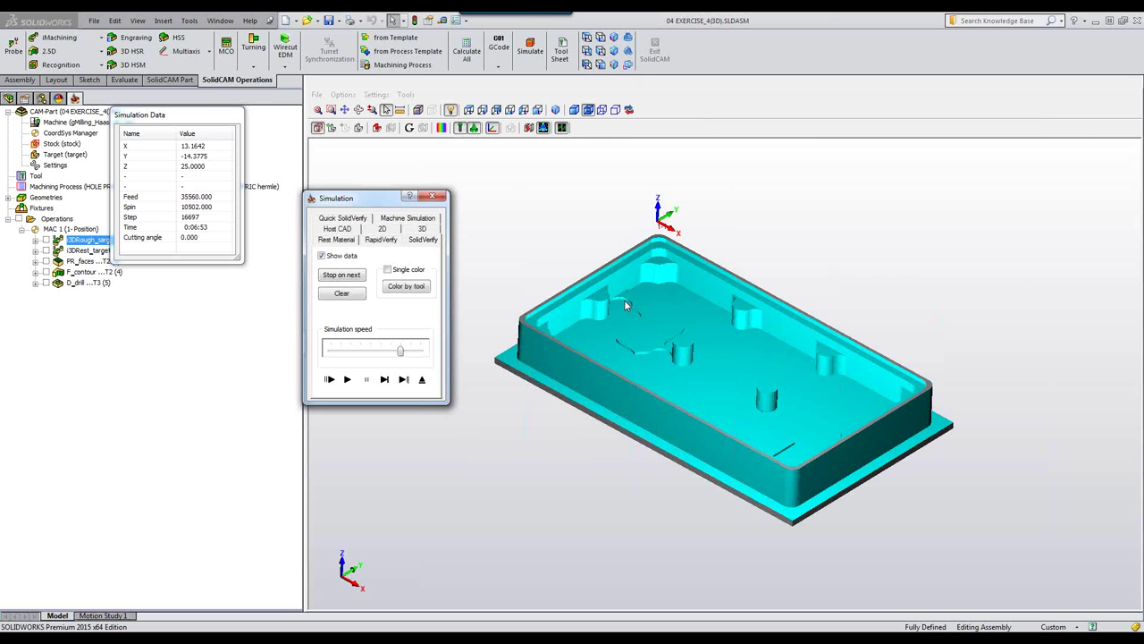
# Inspect the roughed pocket, bosses and raised floors up close in the simulated part, and exit the simulation
pyautogui.scroll(4, 562, 227)
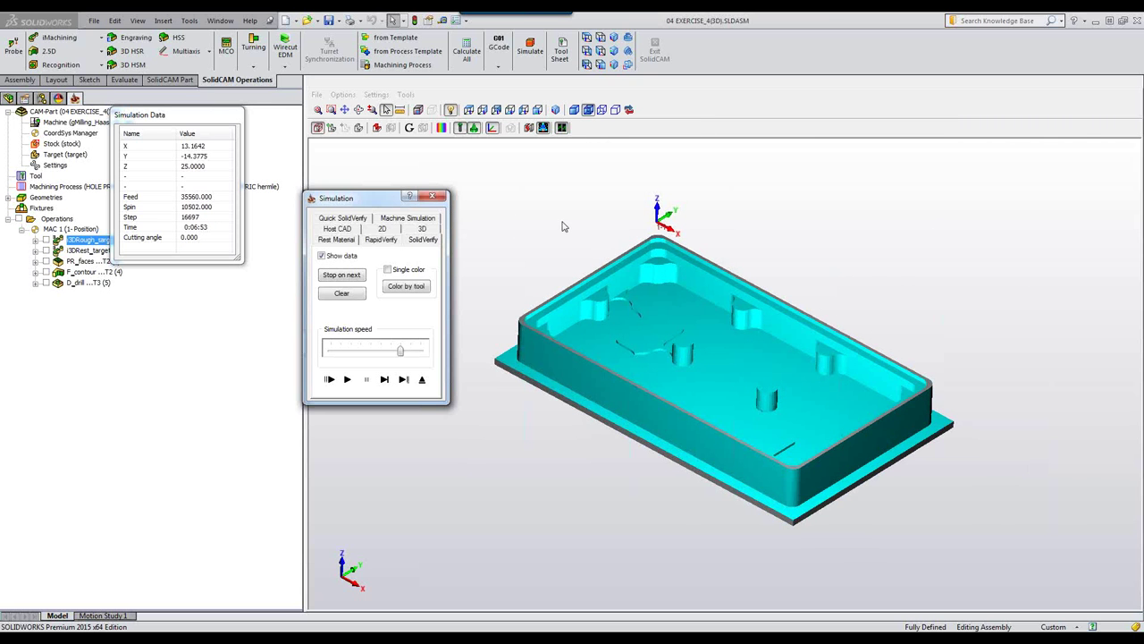
pyautogui.scroll(5, 572, 223)
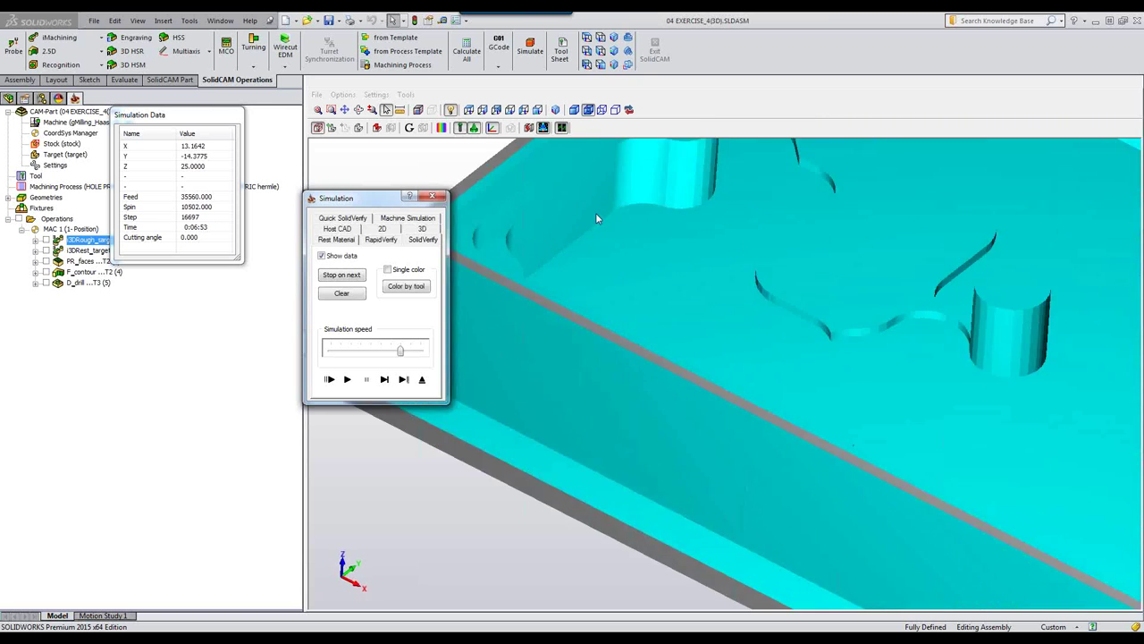
pyautogui.moveTo(597, 218); pyautogui.dragTo(742, 370, button='middle')
pyautogui.scroll(-4, 687, 219)
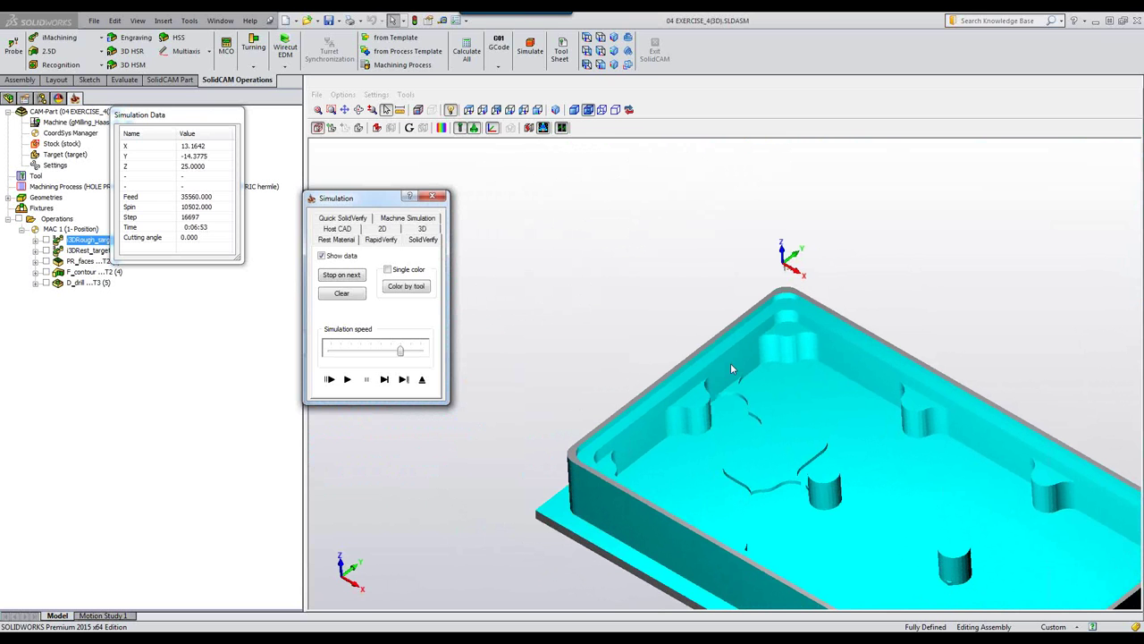
pyautogui.click(421, 382)
# Review the geometry and tool of the i3DRest_target operation, turn off its Holder collision option, and save and calculate the operation
pyautogui.click(100, 252)
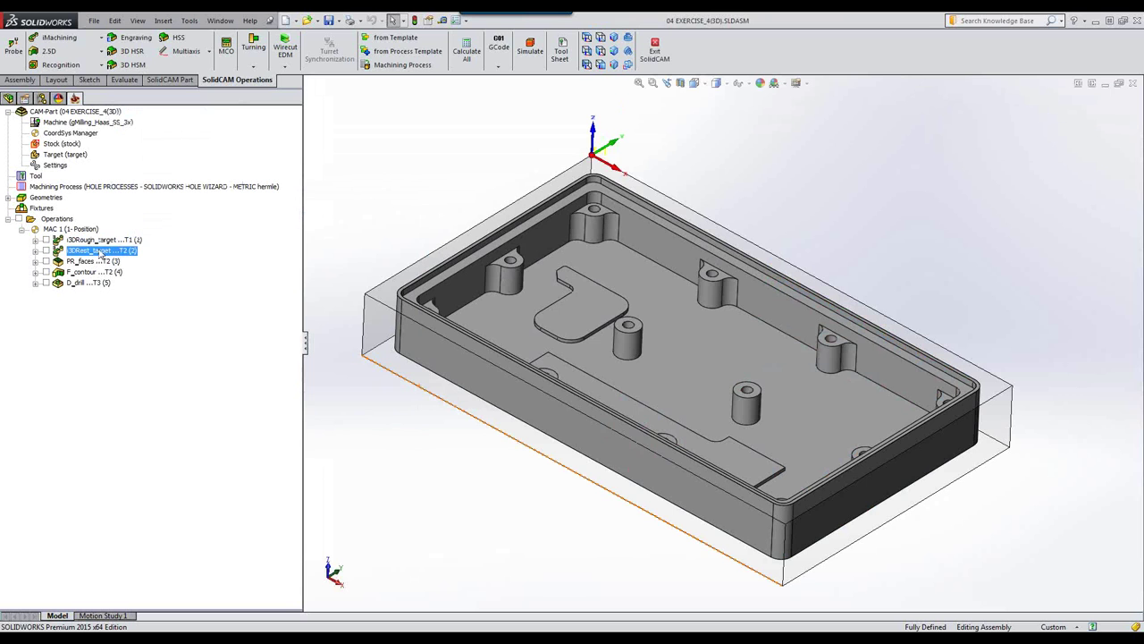
pyautogui.doubleClick(100, 251)
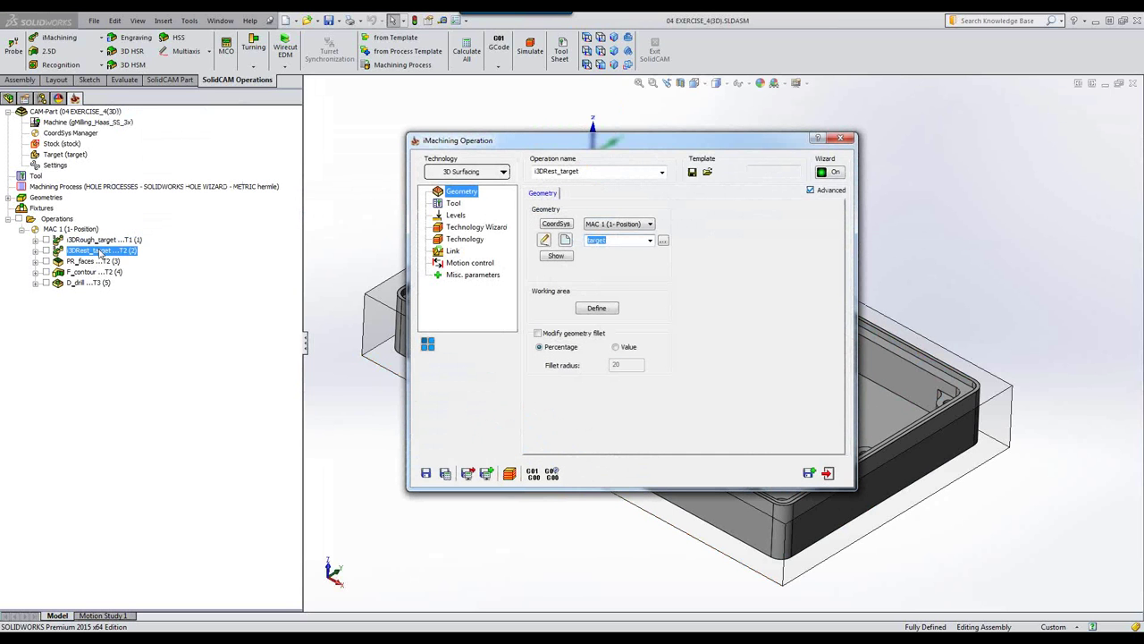
pyautogui.click(452, 205)
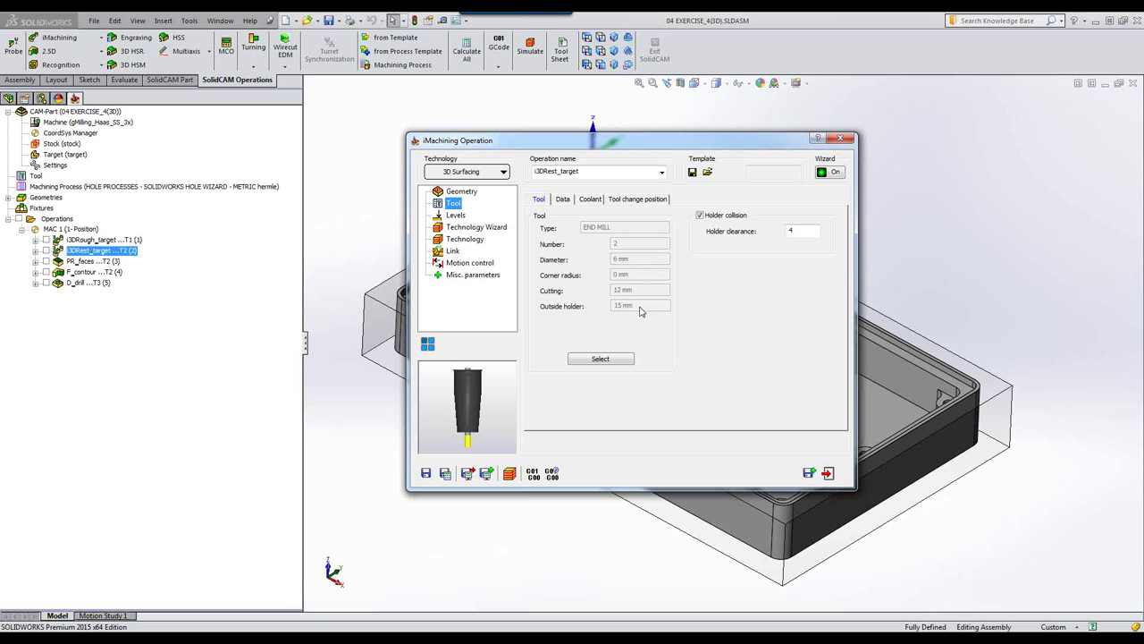
pyautogui.click(700, 216)
pyautogui.click(445, 473)
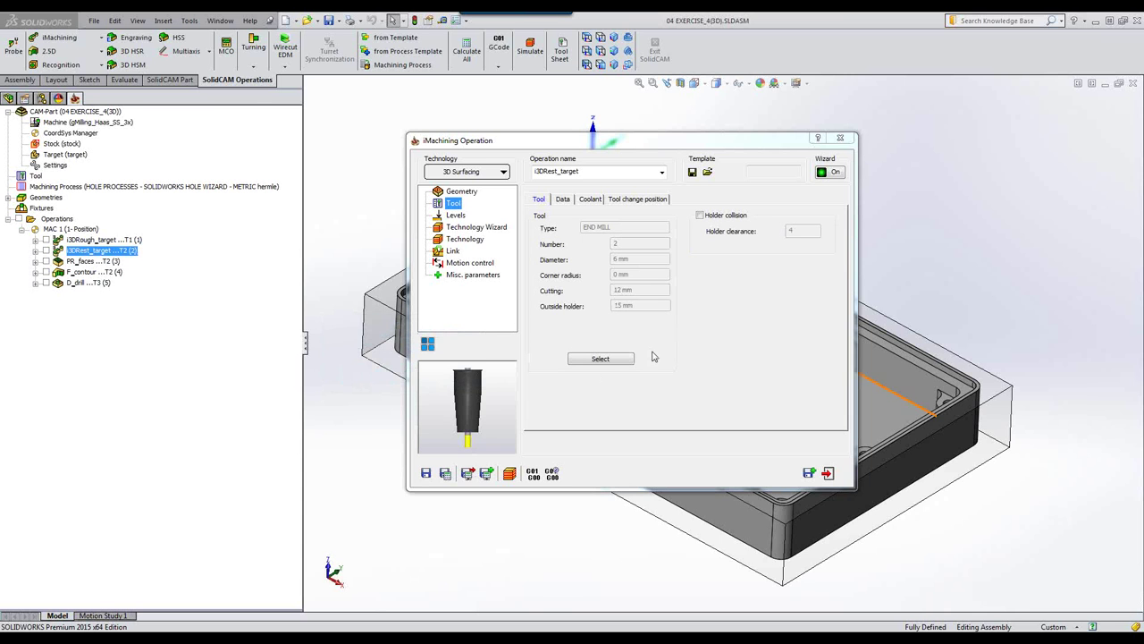
# Simulate the i3DRest_target operation in SolidVerify at a low simulation speed
pyautogui.click(510, 474)
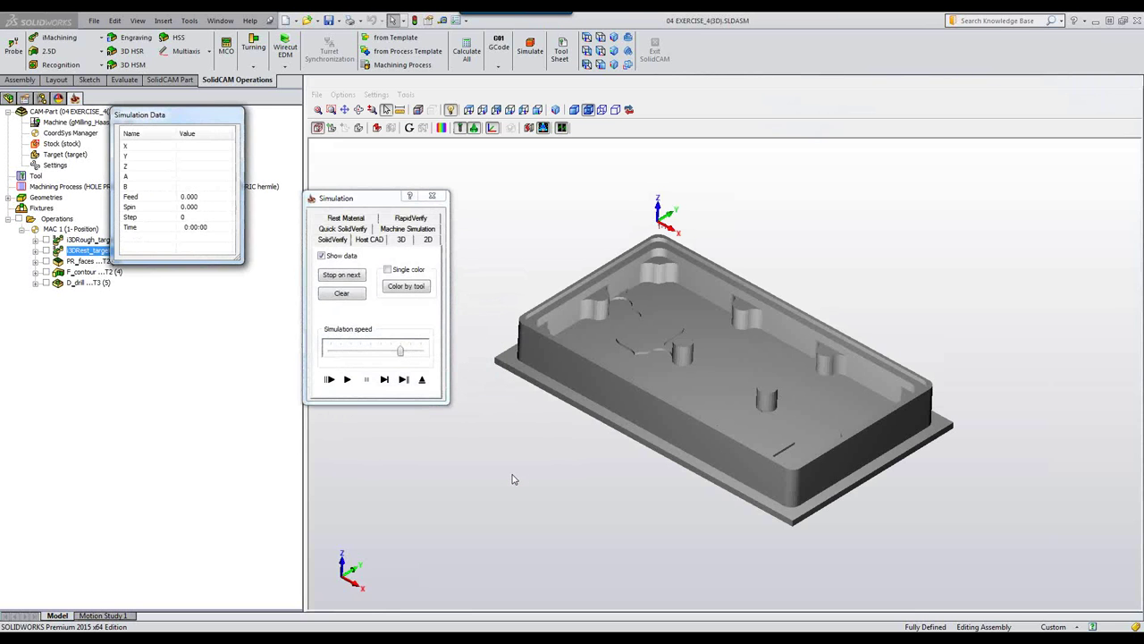
pyautogui.click(401, 365)
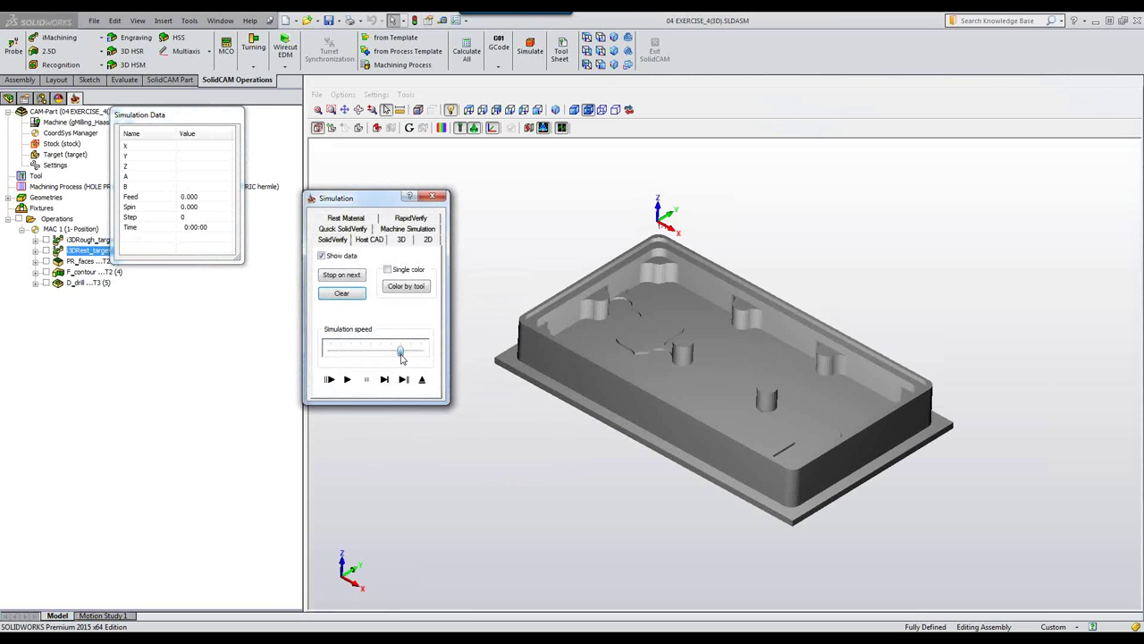
pyautogui.moveTo(401, 355); pyautogui.dragTo(350, 354)
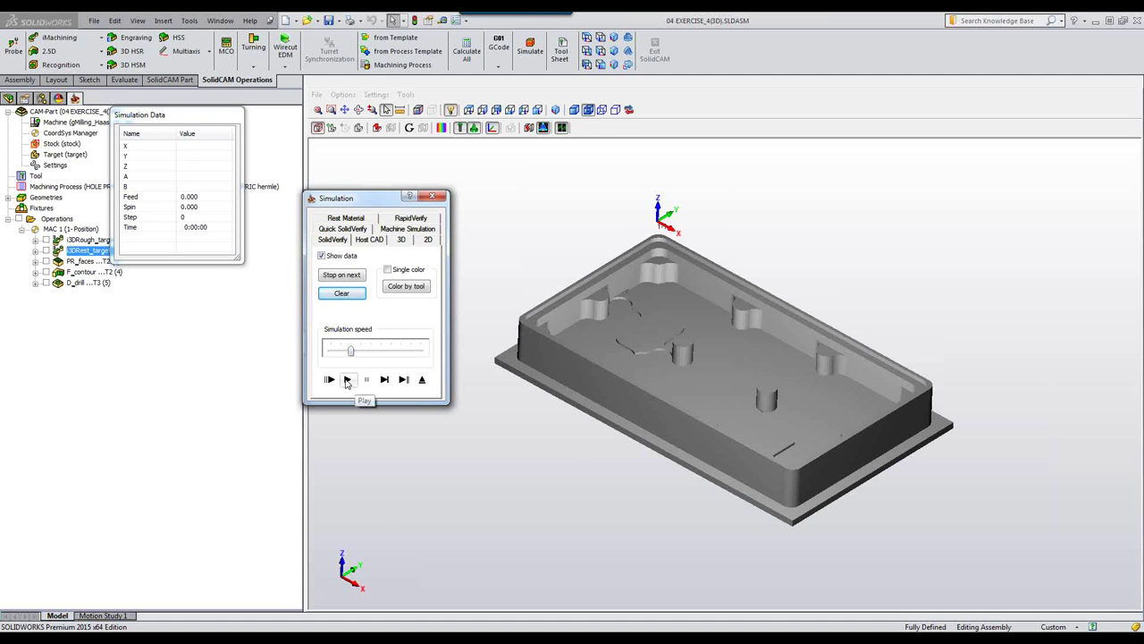
pyautogui.click(348, 379)
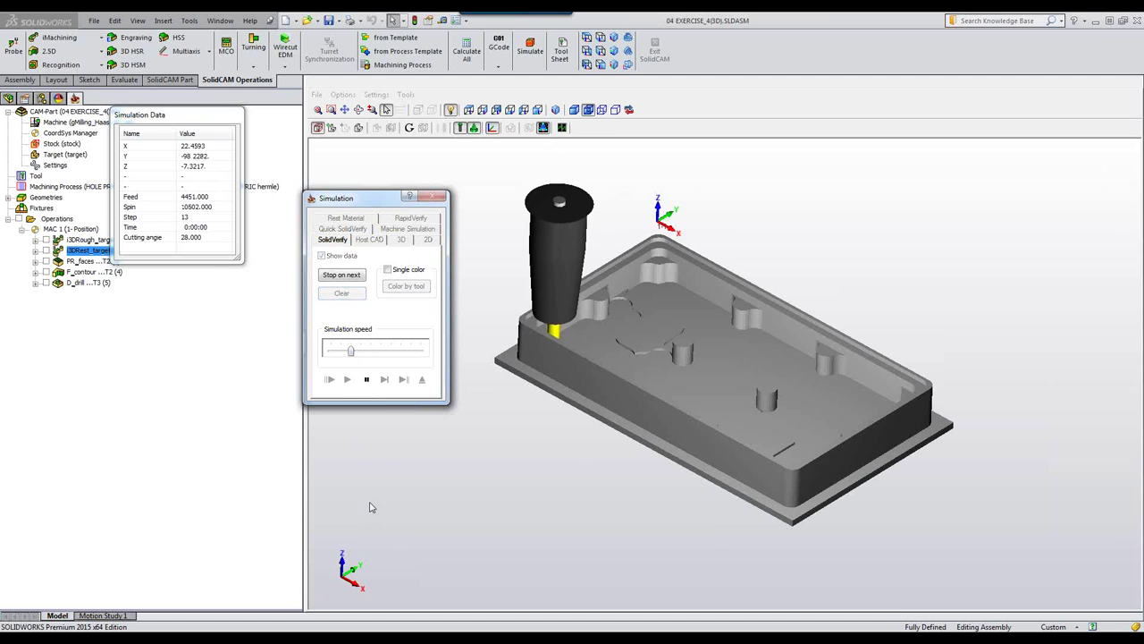
# Raise the i3DRest_target simulation to medium speed, decline further clash monitoring, and stop and exit the simulation partway through the cut
pyautogui.moveTo(350, 351); pyautogui.dragTo(371, 353)
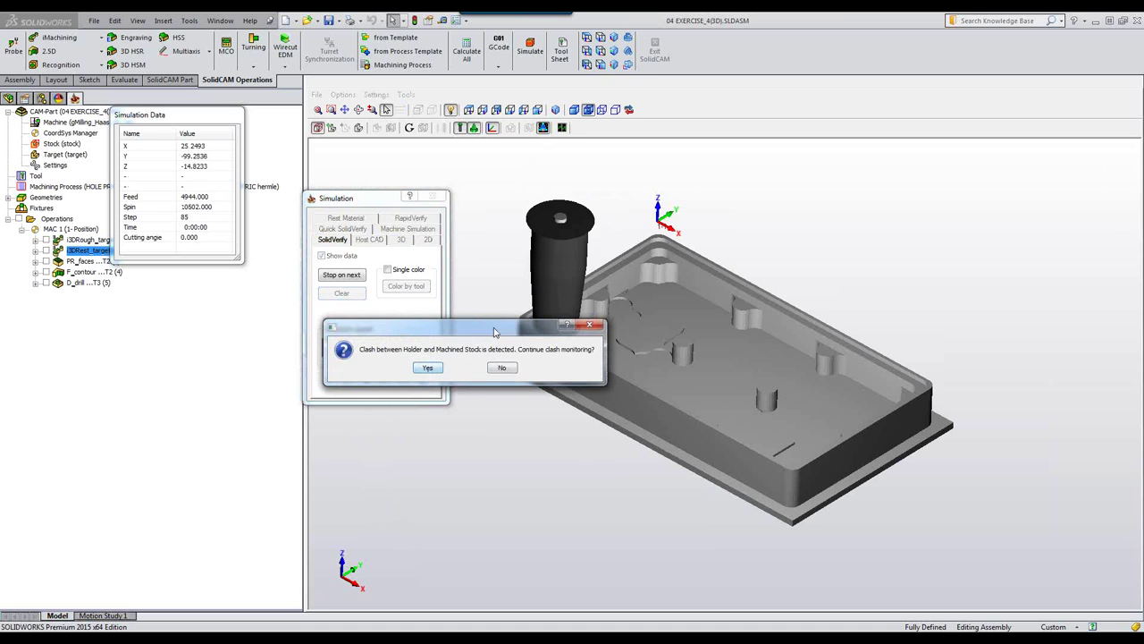
pyautogui.click(503, 367)
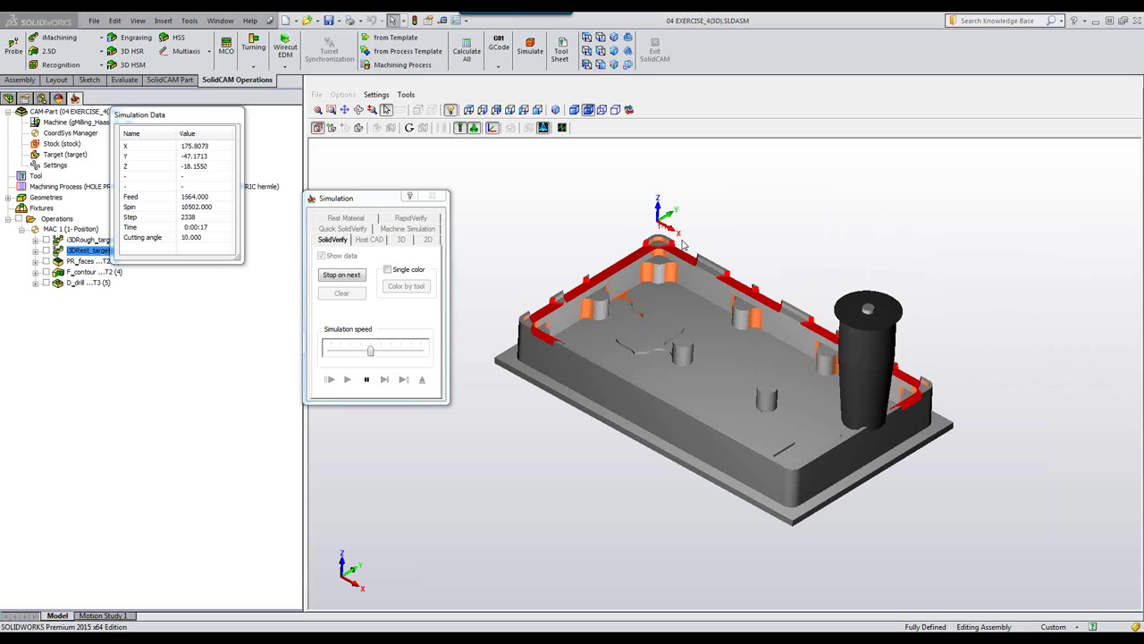
pyautogui.click(367, 379)
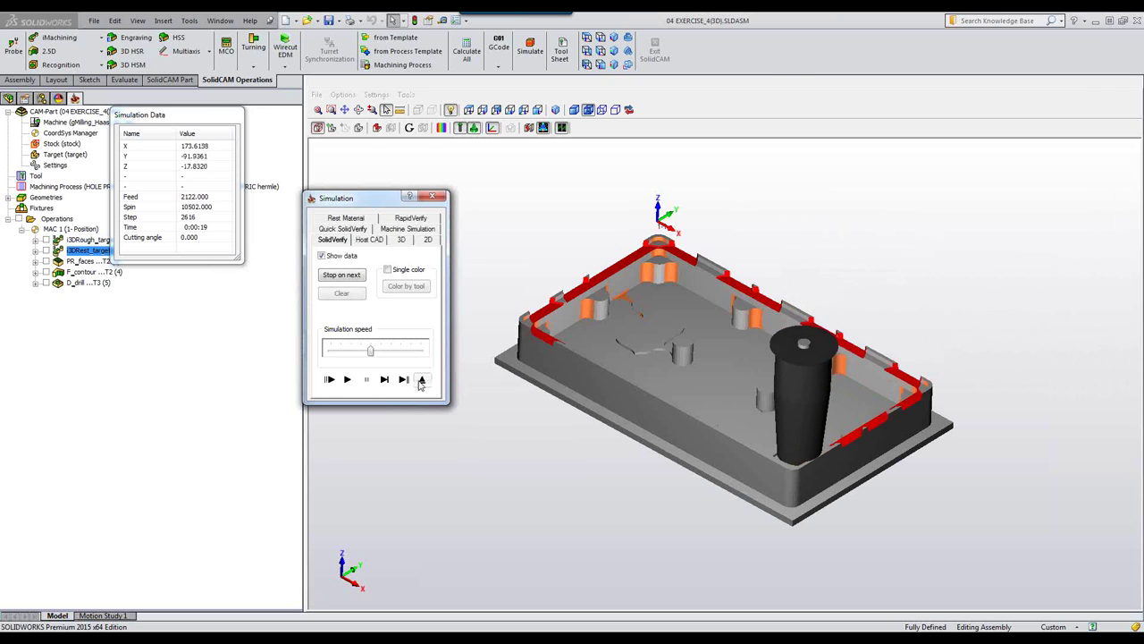
pyautogui.click(422, 379)
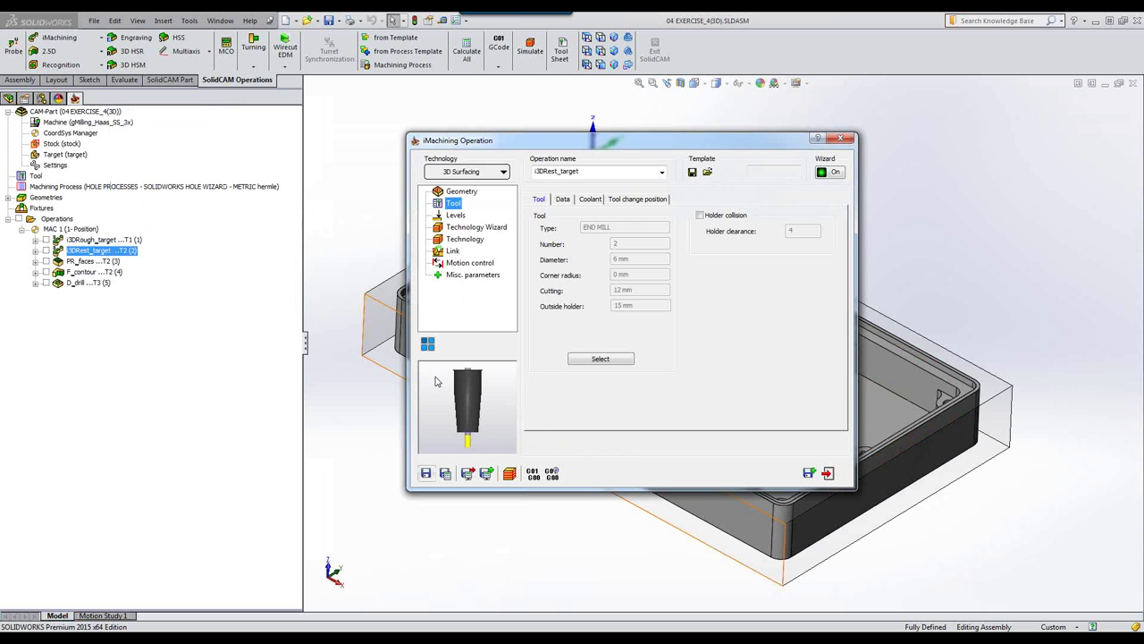
# Turn on Holder collision for i3DRest_target, save and calculate it, and simulate it in SolidVerify at maximum speed before exiting the operation
pyautogui.click(699, 217)
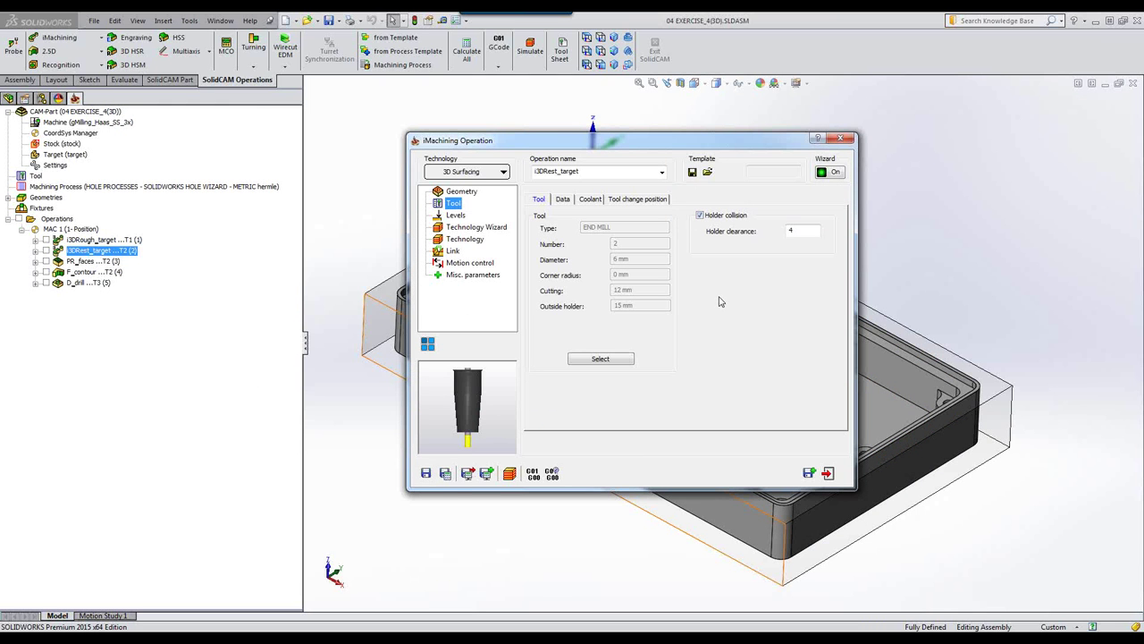
pyautogui.click(445, 474)
pyautogui.click(509, 474)
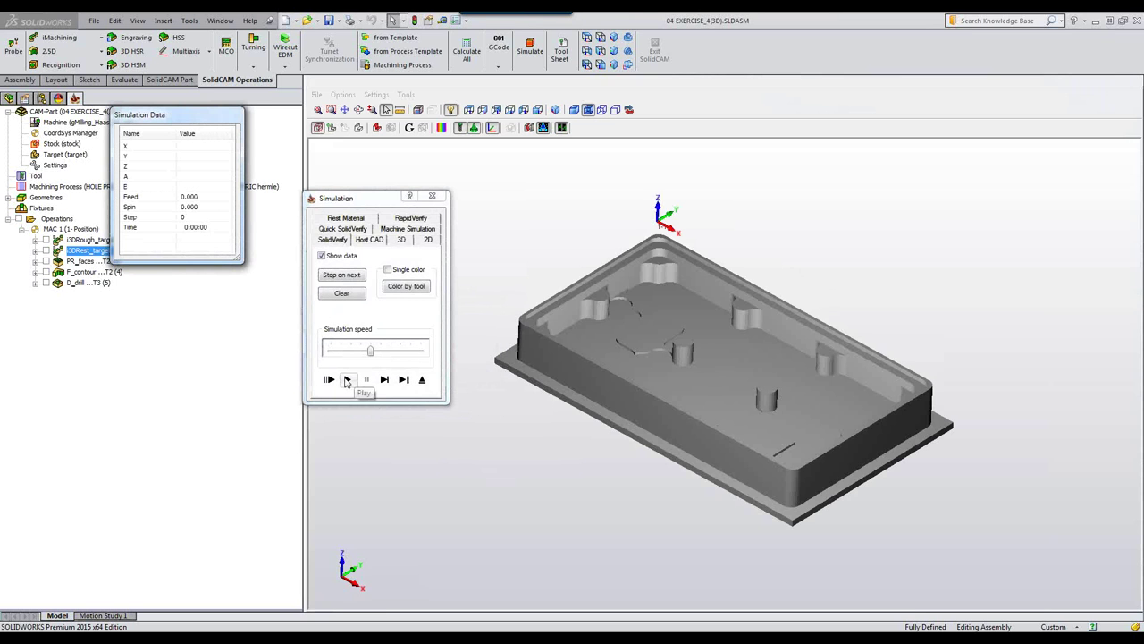
pyautogui.click(347, 379)
pyautogui.moveTo(373, 351); pyautogui.dragTo(420, 350)
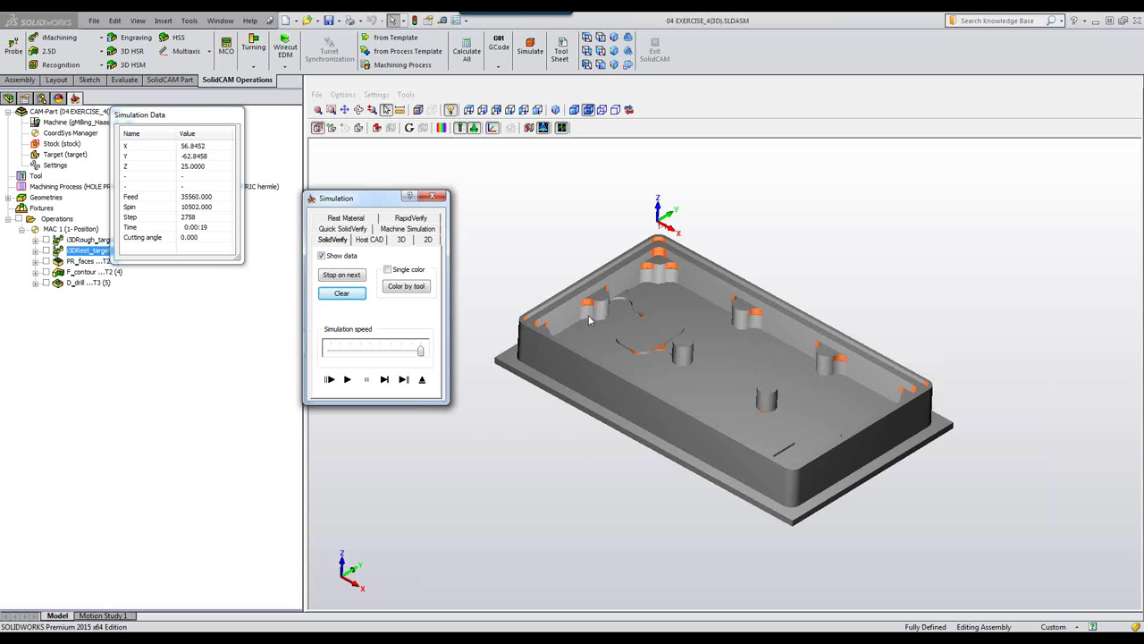
pyautogui.click(422, 379)
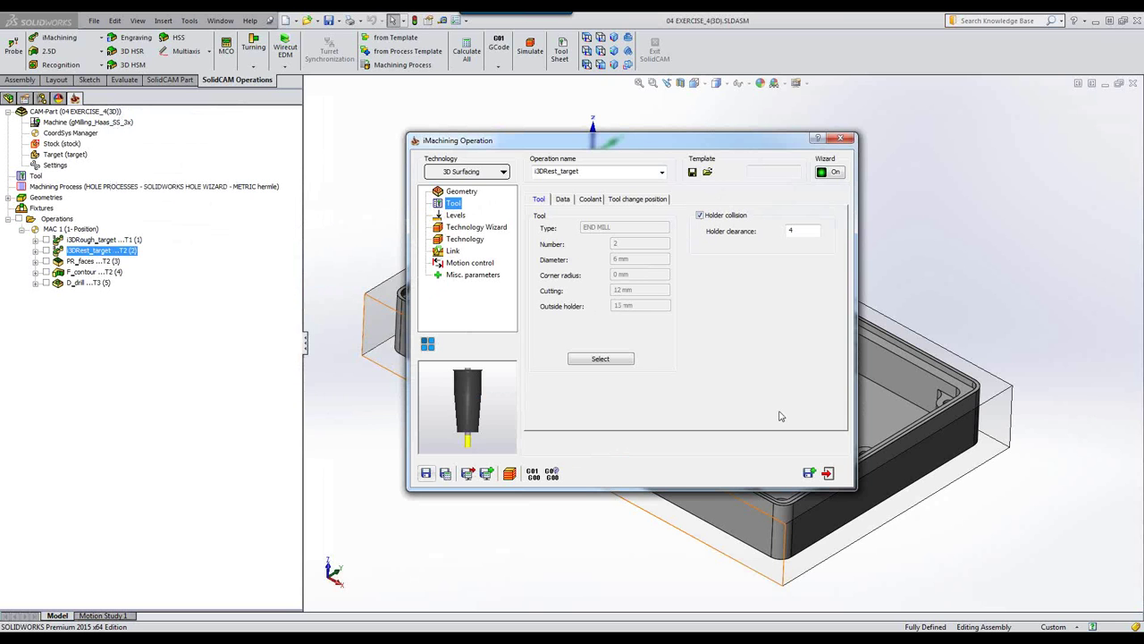
pyautogui.click(827, 473)
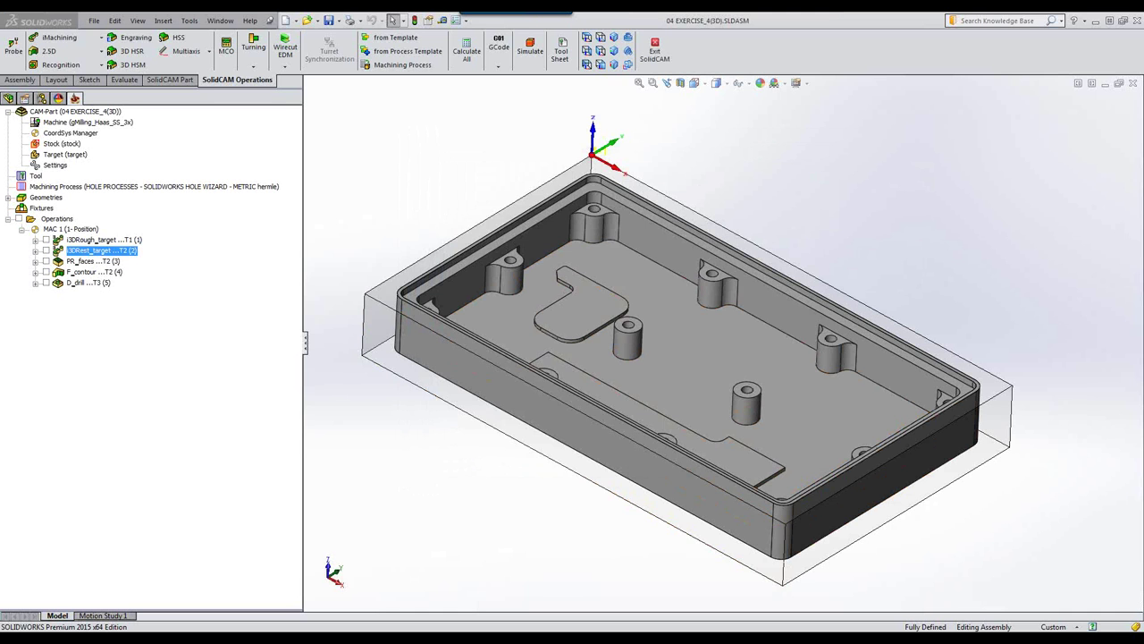
# Close the current CAM-Part and open 05 EXERCISE_9.prz from the Final folder
pyautogui.click(1133, 83)
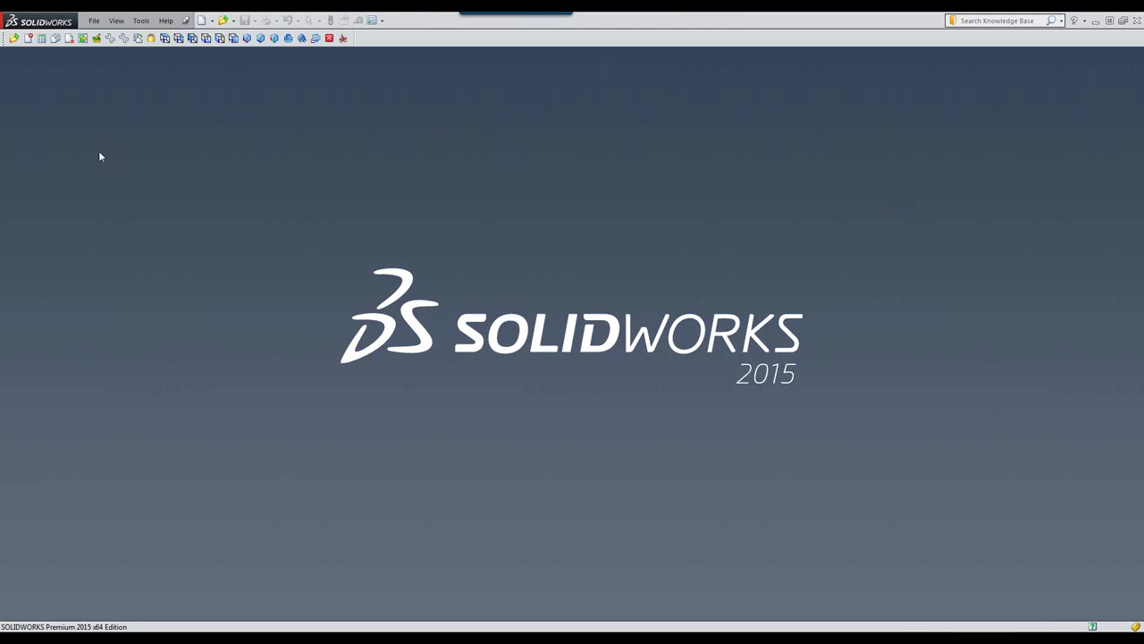
pyautogui.click(10, 38)
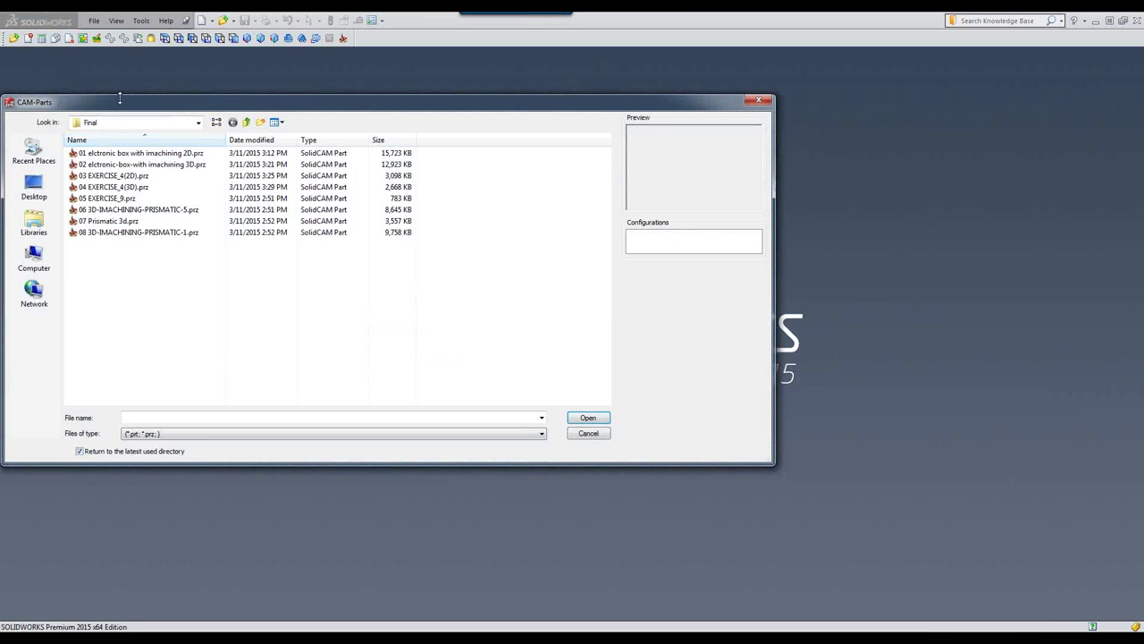
pyautogui.click(92, 200)
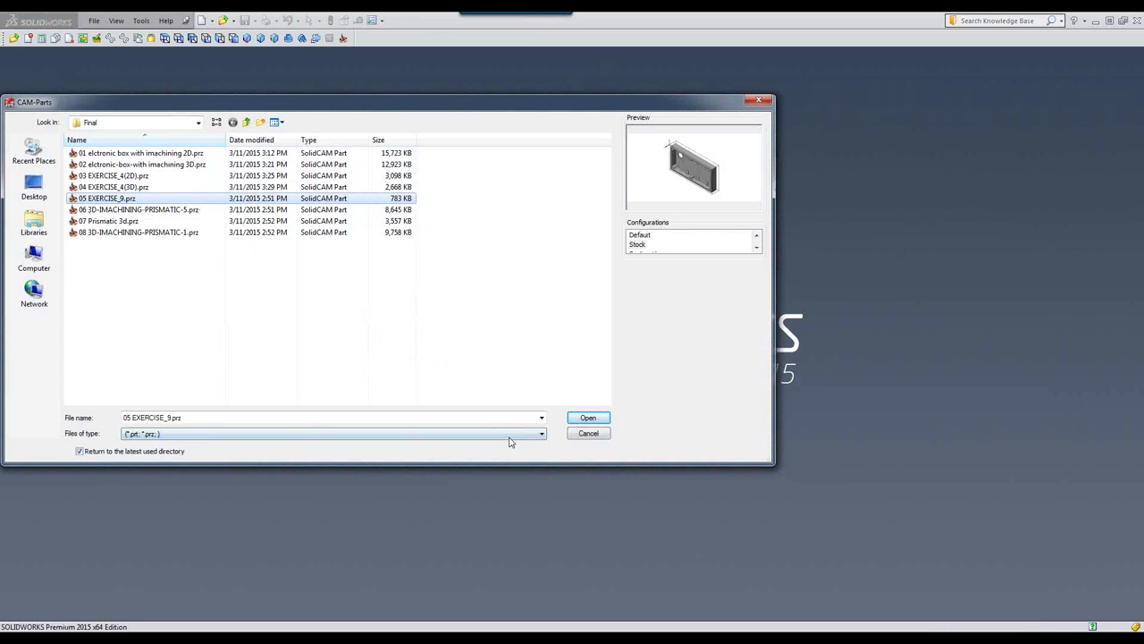
pyautogui.click(600, 418)
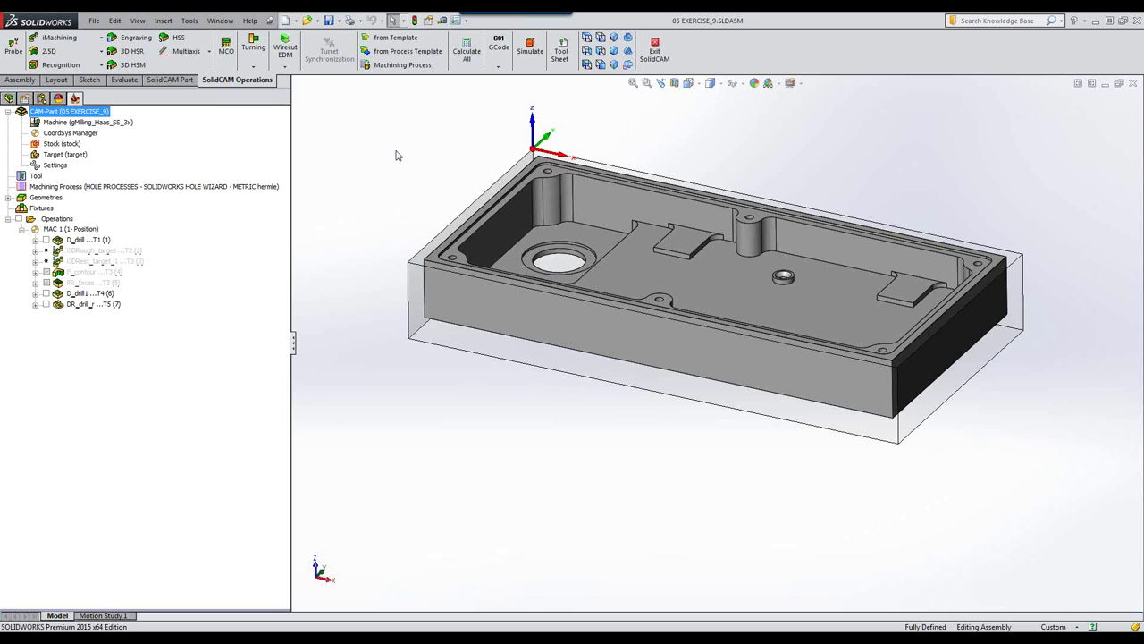
# Show the stock model in 3D, close its preview, and show the target model in 3D
pyautogui.rightClick(57, 144)
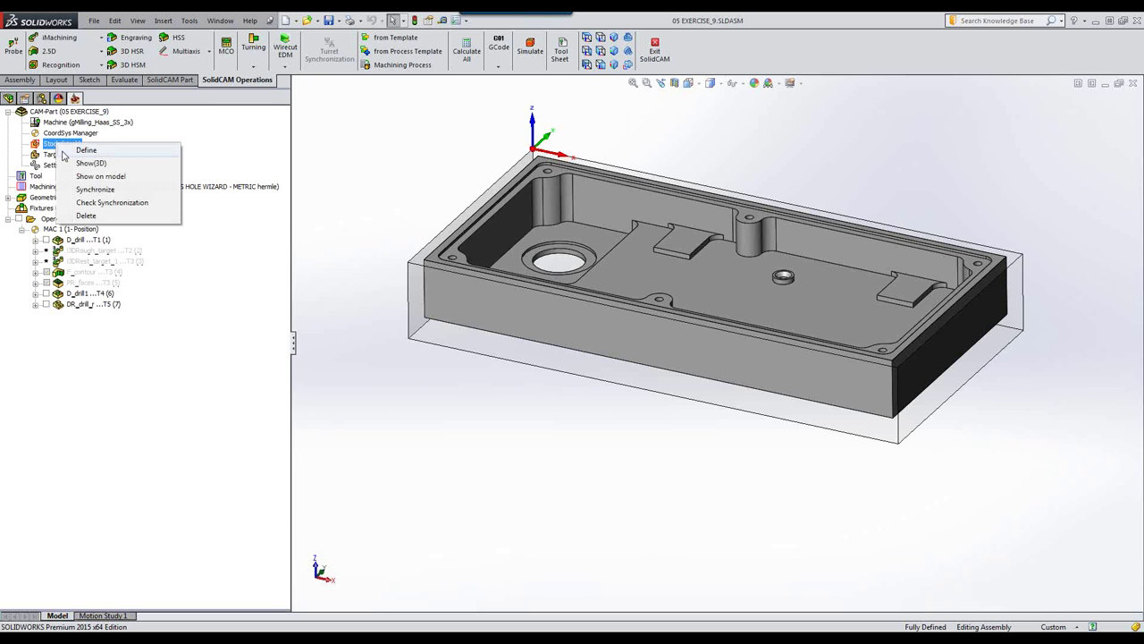
pyautogui.click(78, 164)
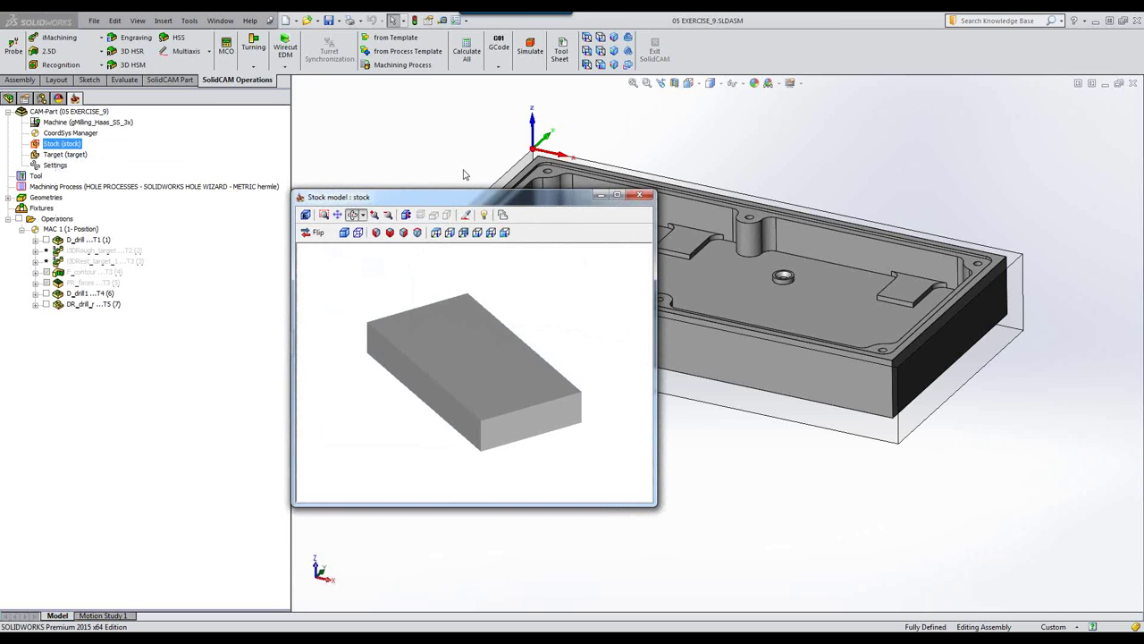
pyautogui.click(635, 195)
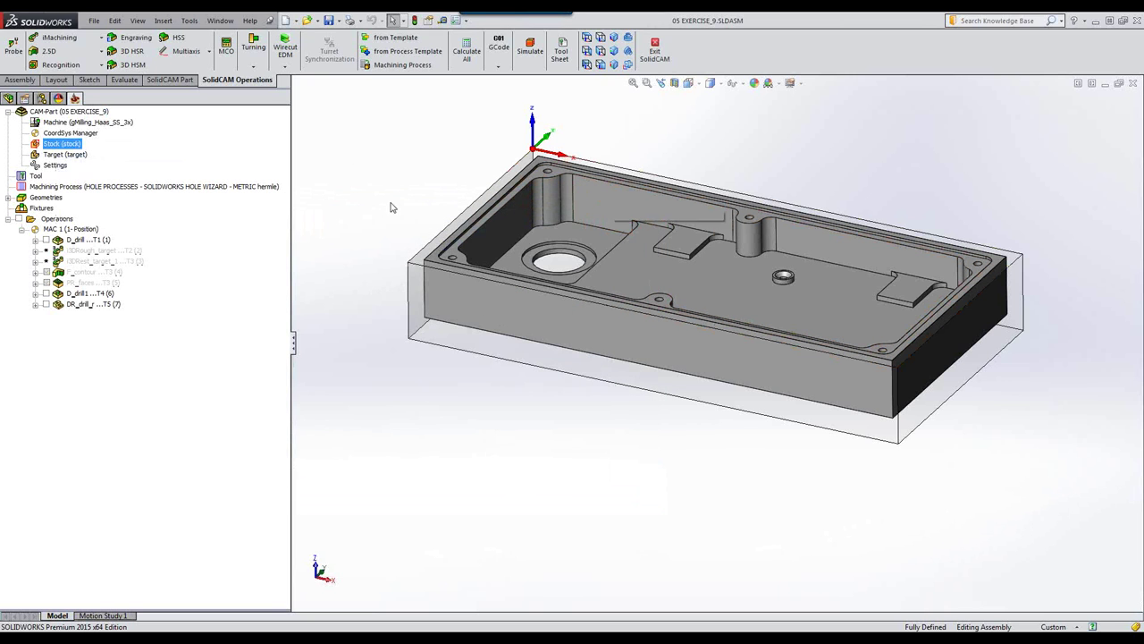
pyautogui.click(65, 155)
pyautogui.rightClick(65, 157)
pyautogui.click(94, 176)
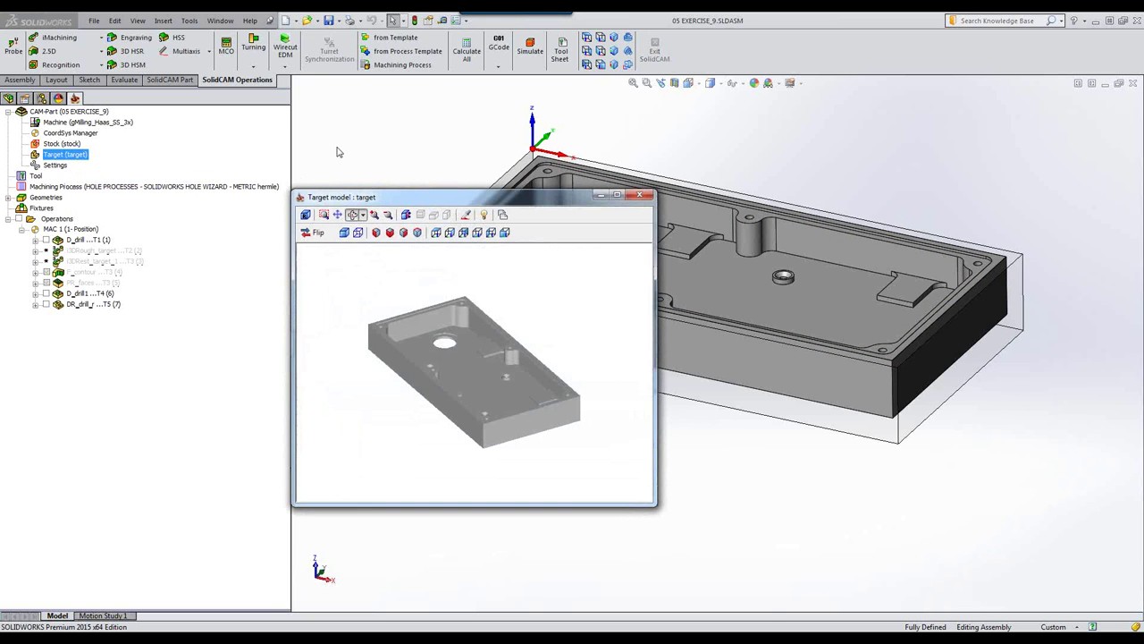
# Close the target model preview and review the target definition's solid selection and facet tolerance without changing it
pyautogui.click(639, 195)
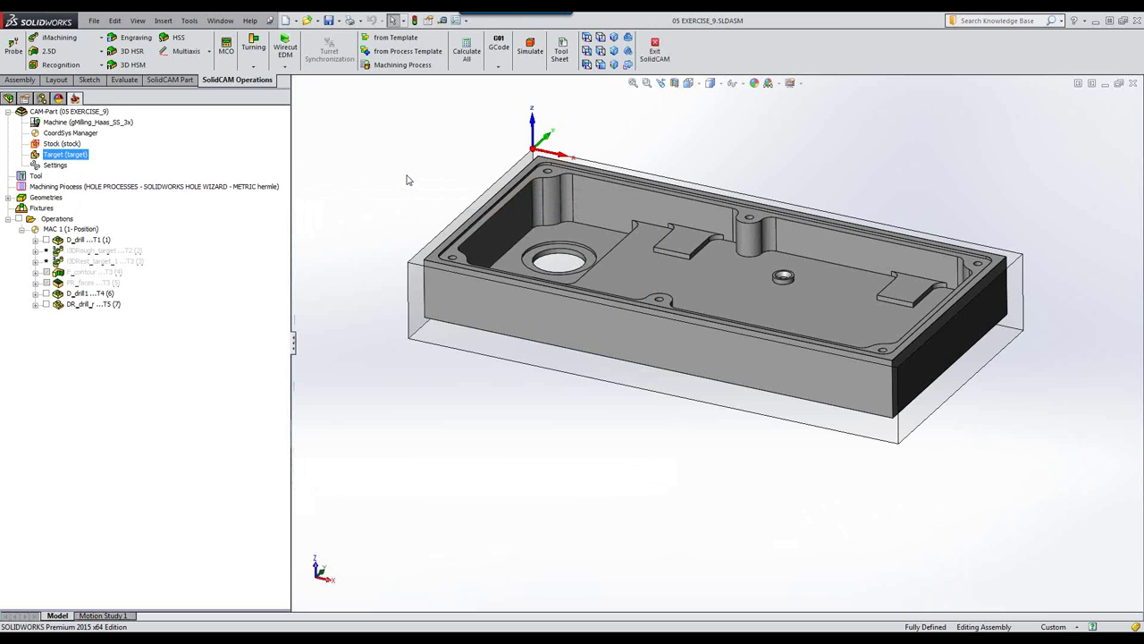
pyautogui.doubleClick(58, 156)
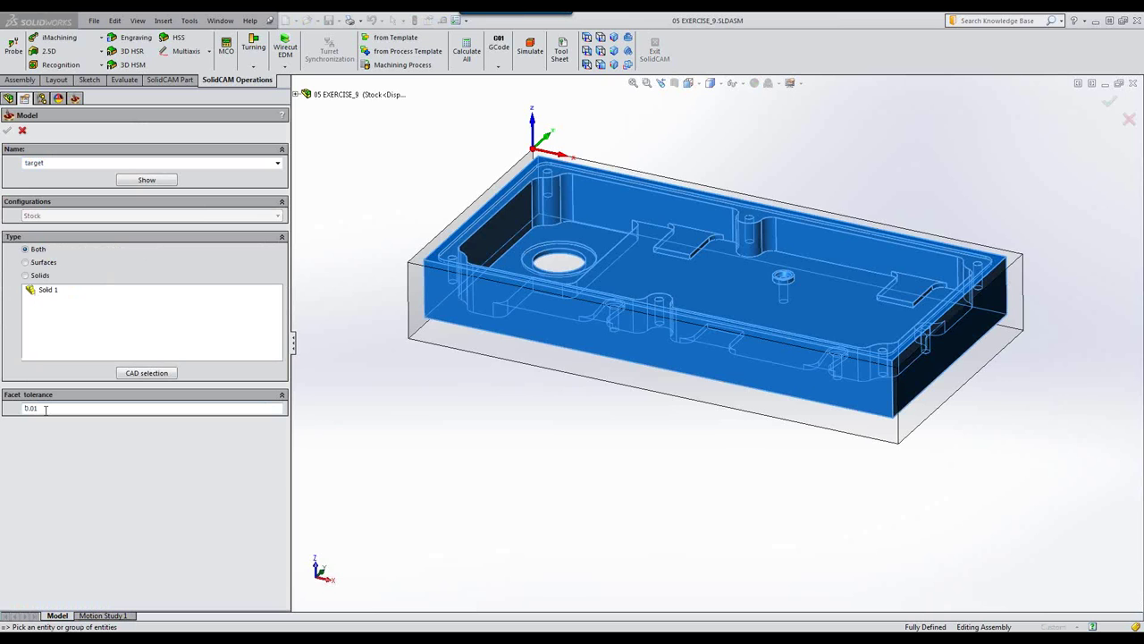
pyautogui.click(23, 130)
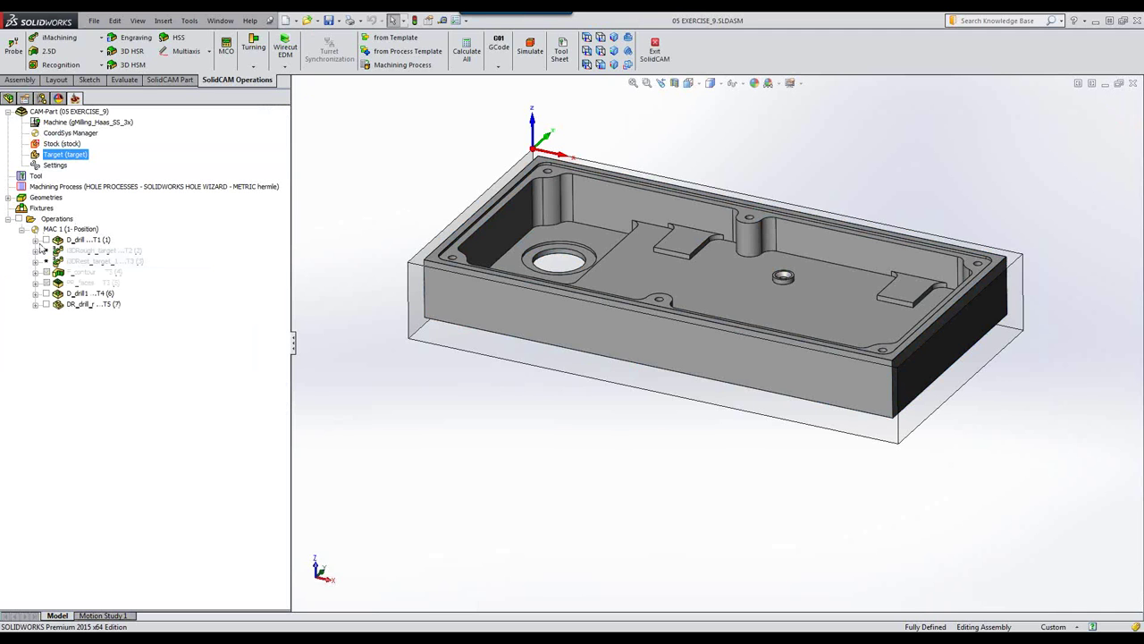
# Simulate the first drilling operation, D_drill, in SolidVerify, examine the drilled hole, and exit the simulation
pyautogui.click(87, 240)
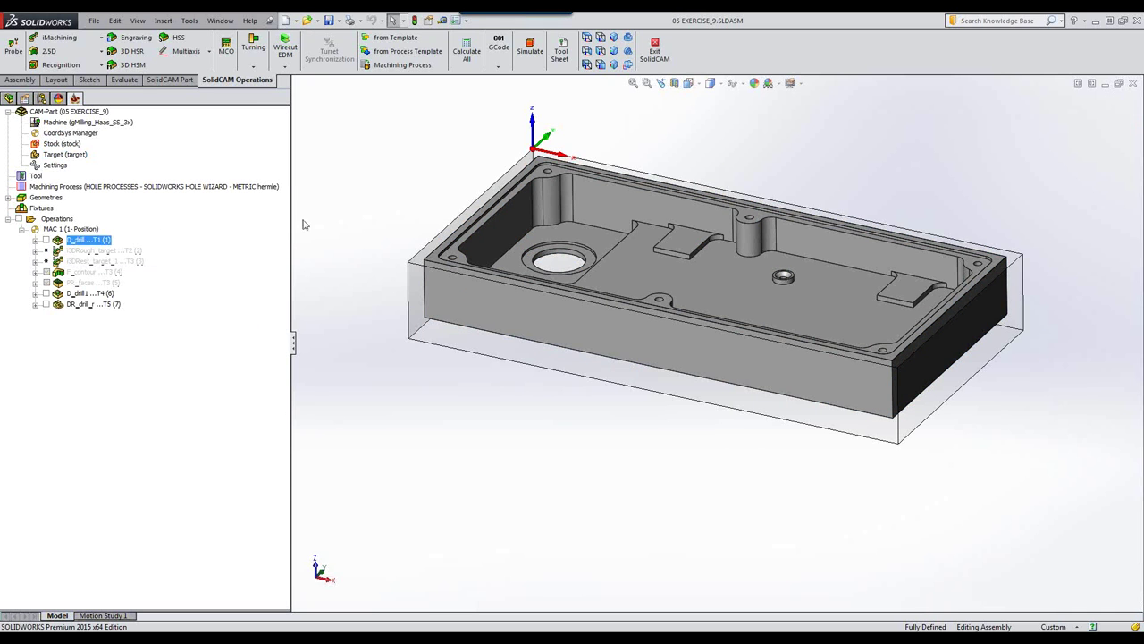
pyautogui.click(529, 46)
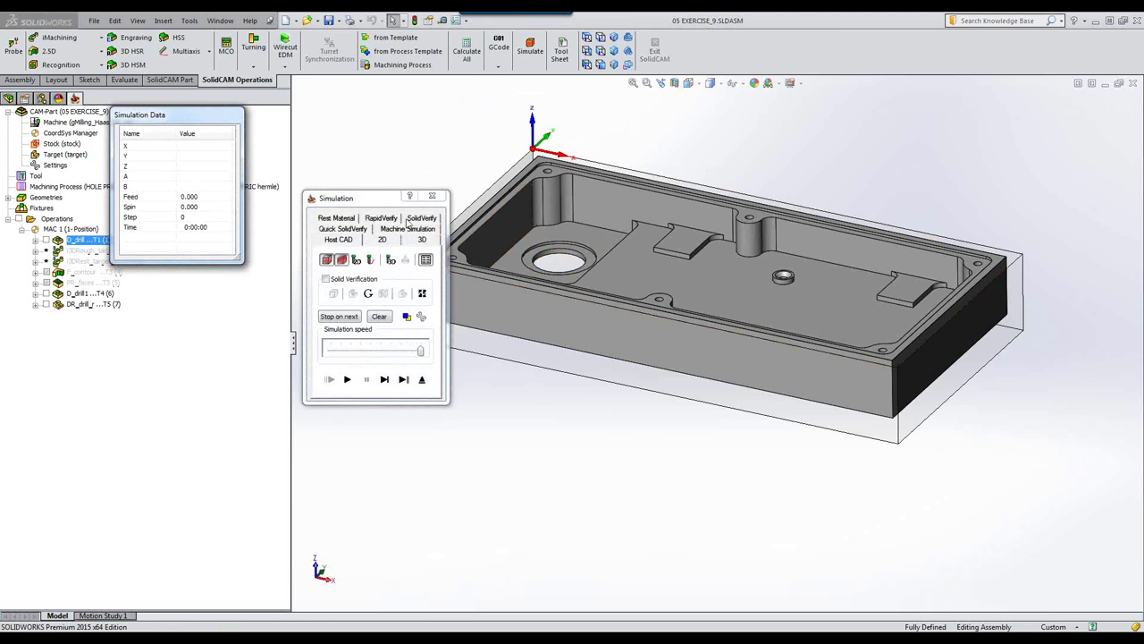
pyautogui.click(407, 225)
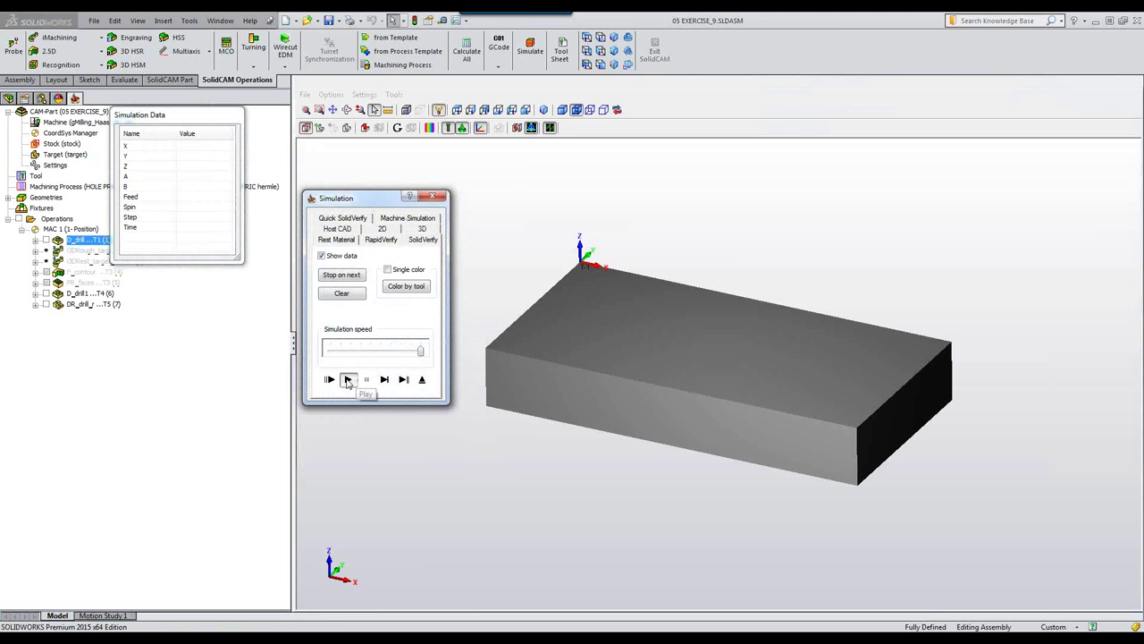
pyautogui.click(347, 379)
pyautogui.moveTo(766, 225); pyautogui.dragTo(766, 223, button='middle')
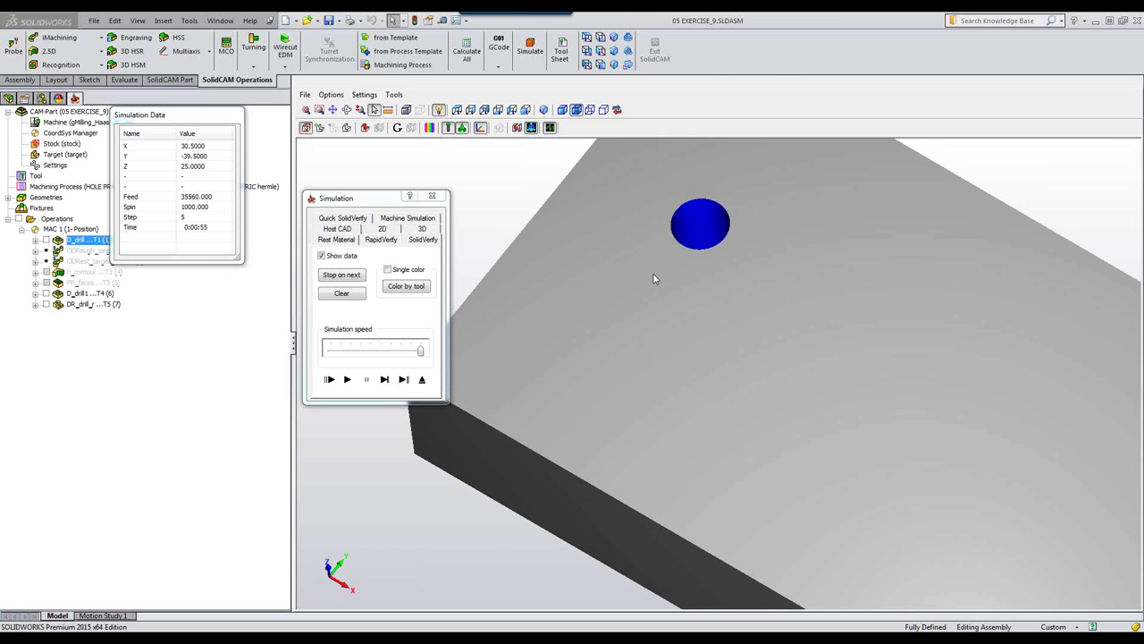
pyautogui.click(422, 379)
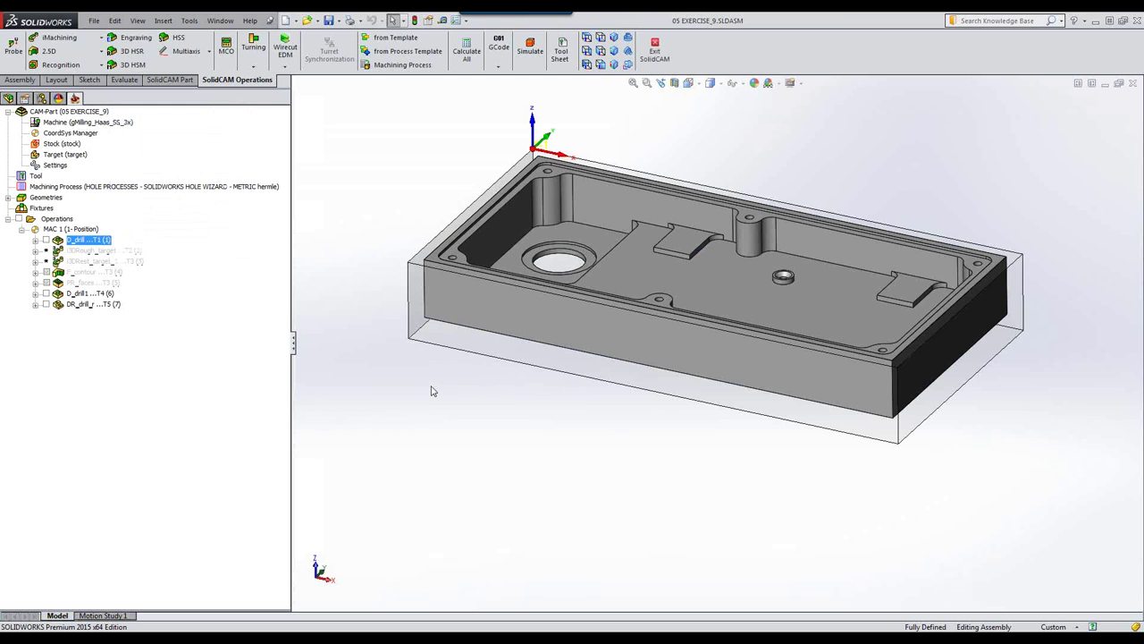
# Start a 3D iMachining operation on the target geometry and inspect its rest material in 3D from the working area settings
pyautogui.click(51, 41)
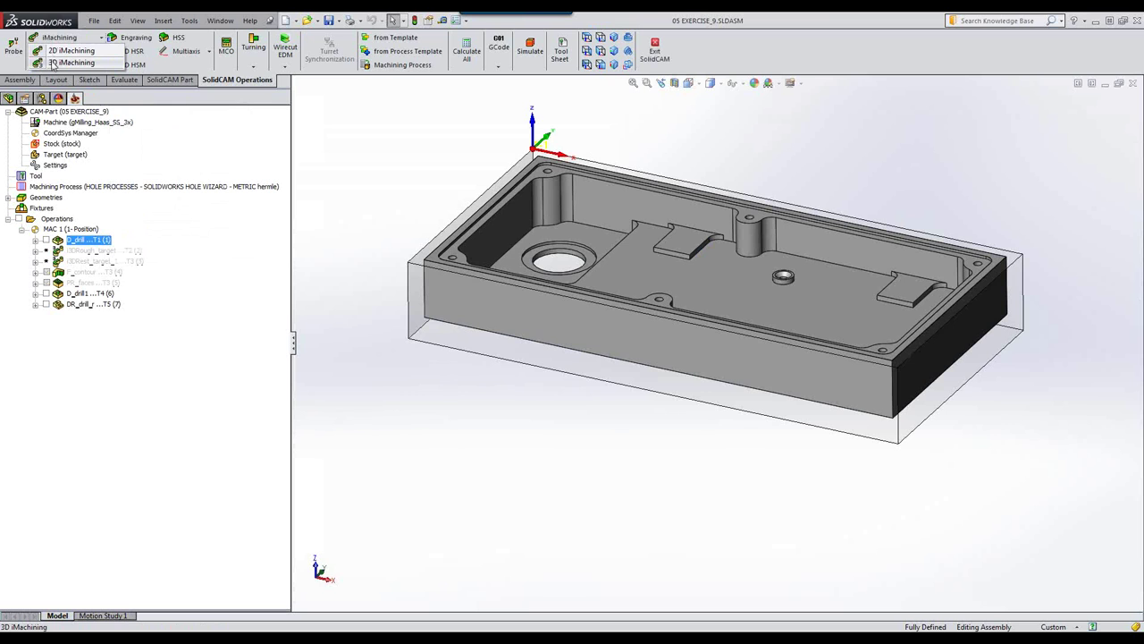
pyautogui.click(71, 62)
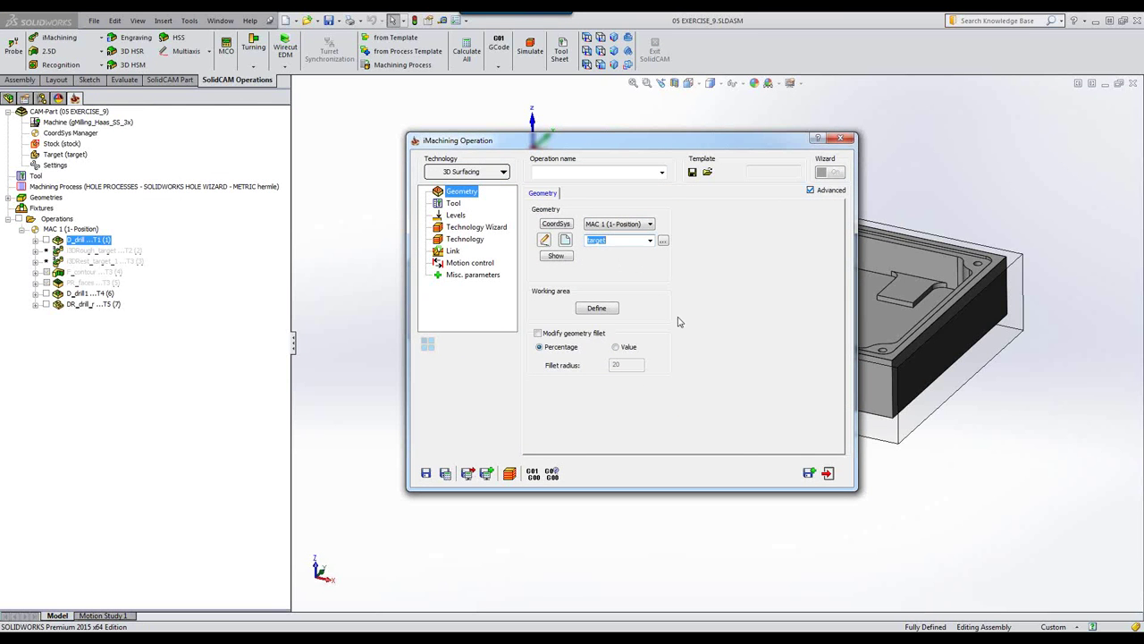
pyautogui.click(597, 310)
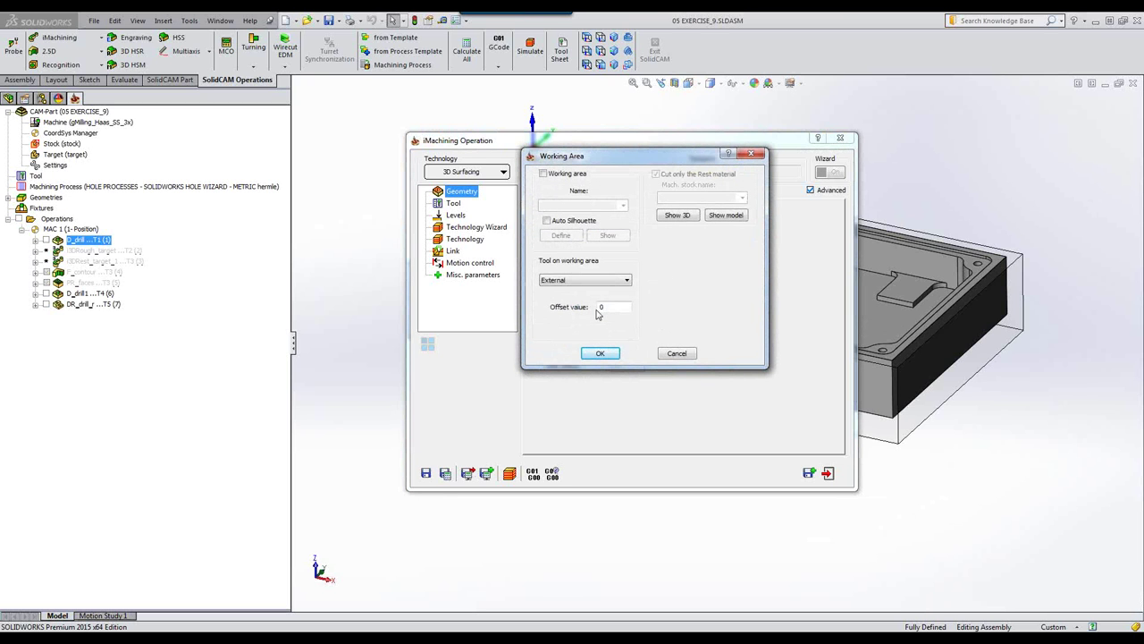
pyautogui.click(678, 216)
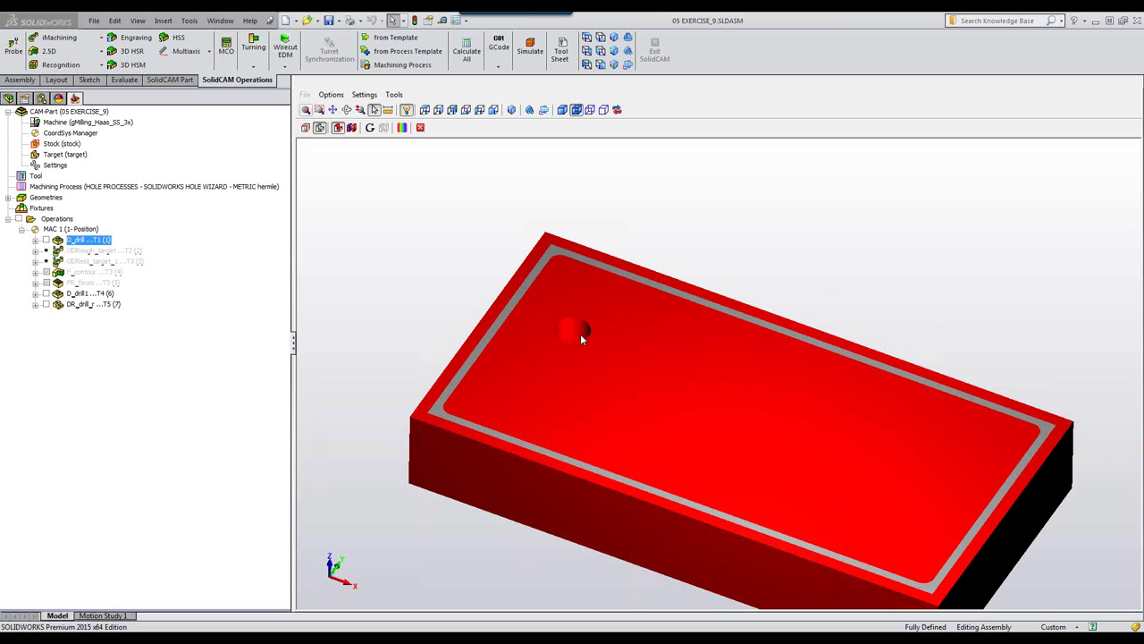
pyautogui.click(421, 128)
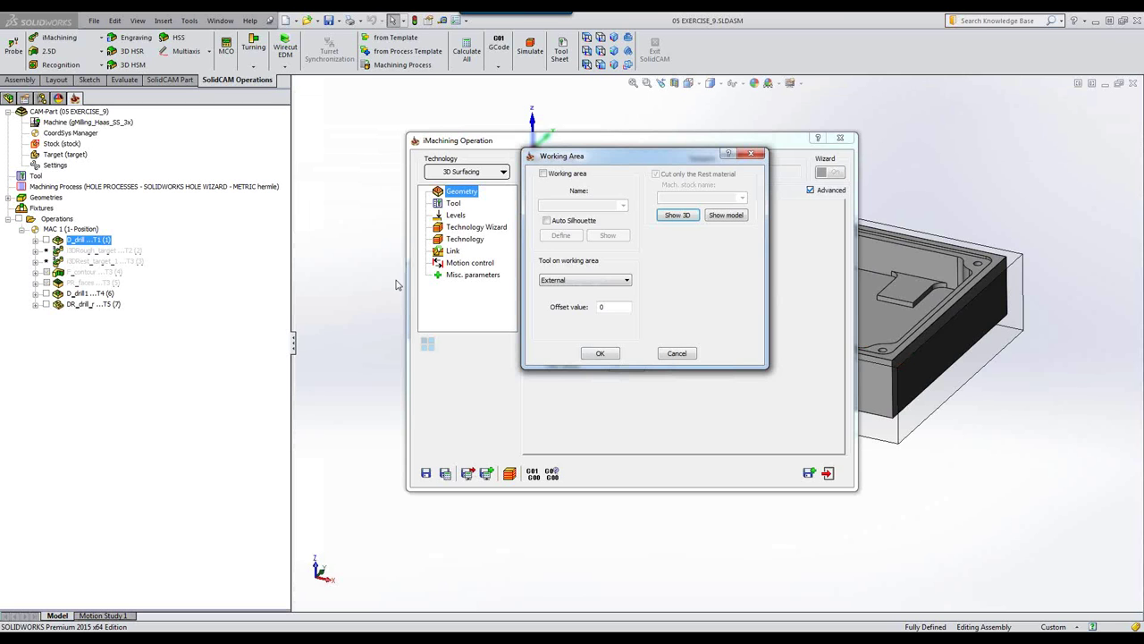
pyautogui.click(675, 354)
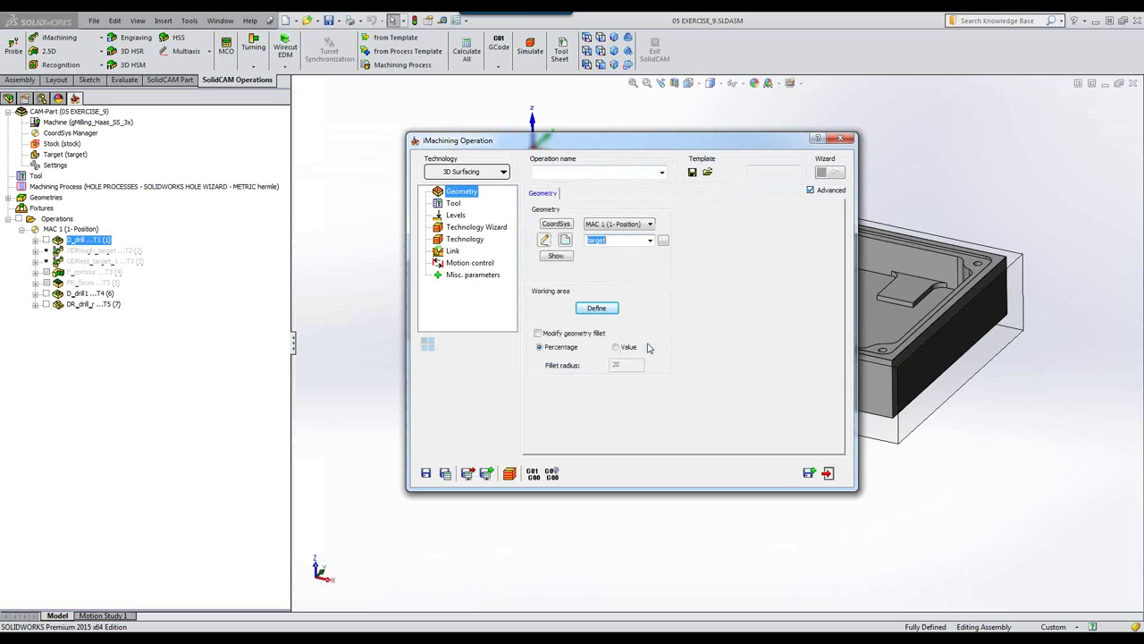
# Assign tool 2, the 9.5 mm end mill, to the iMachining operation
pyautogui.click(452, 205)
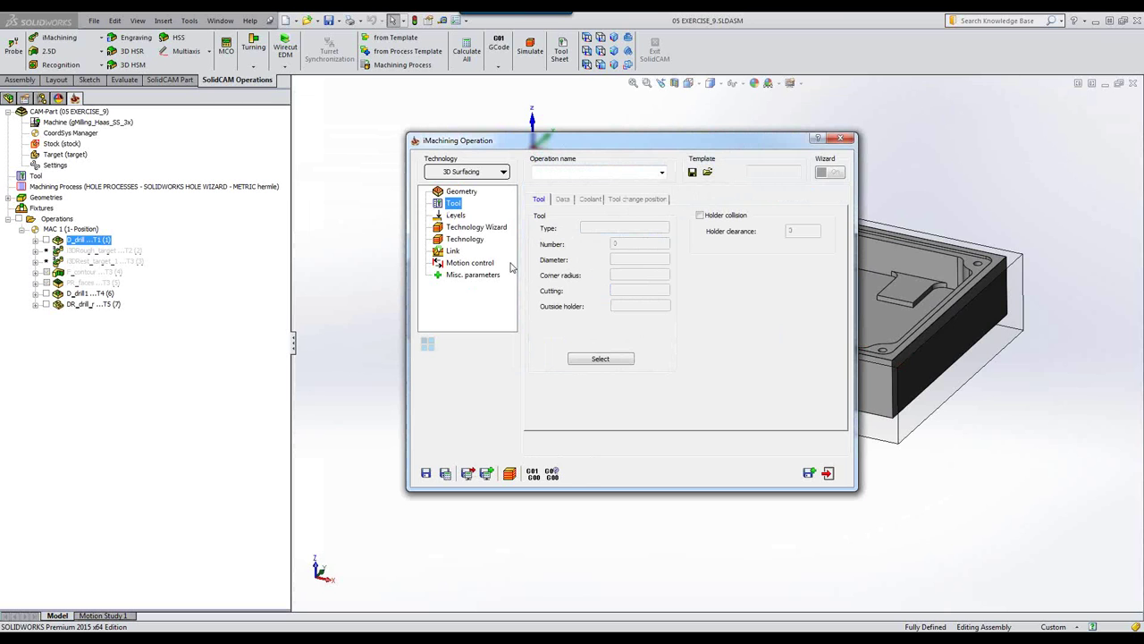
pyautogui.click(590, 361)
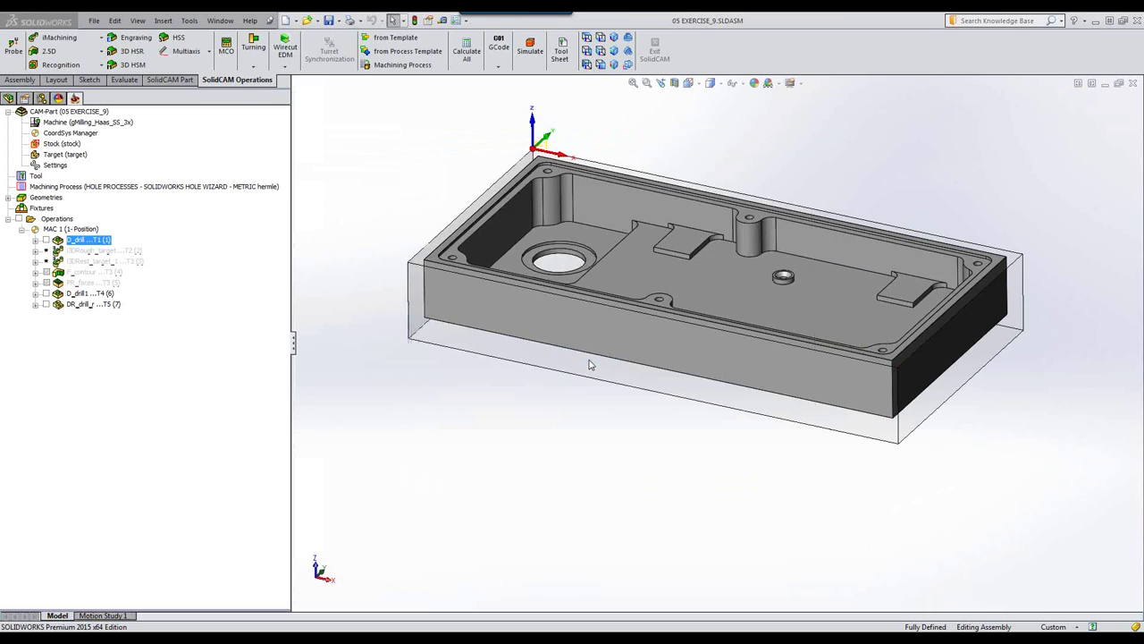
pyautogui.click(441, 176)
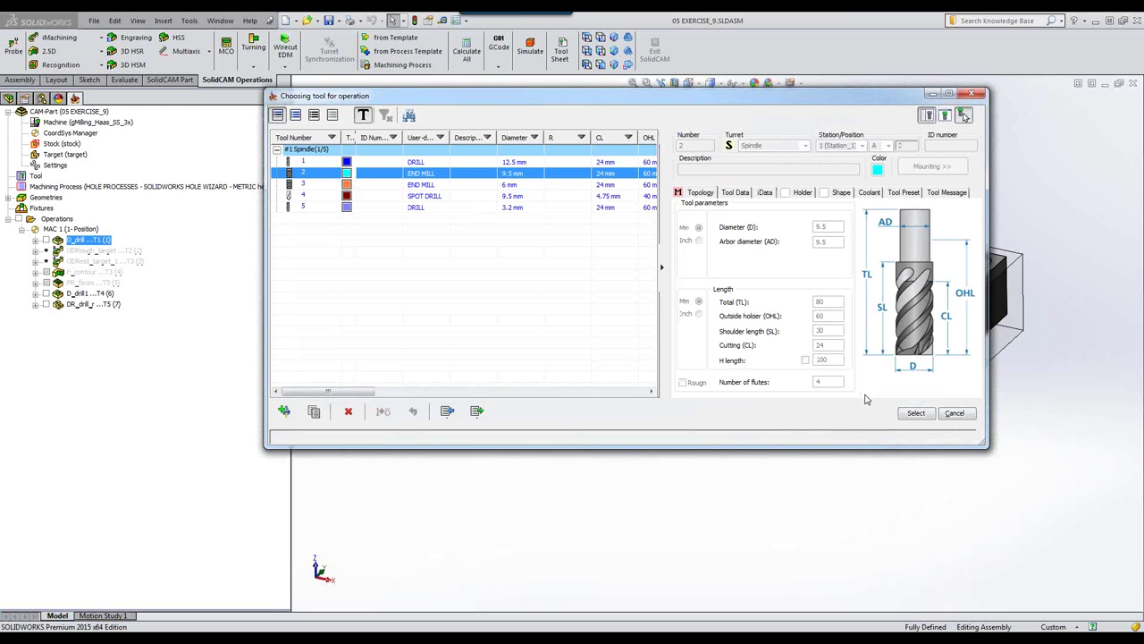
pyautogui.click(913, 413)
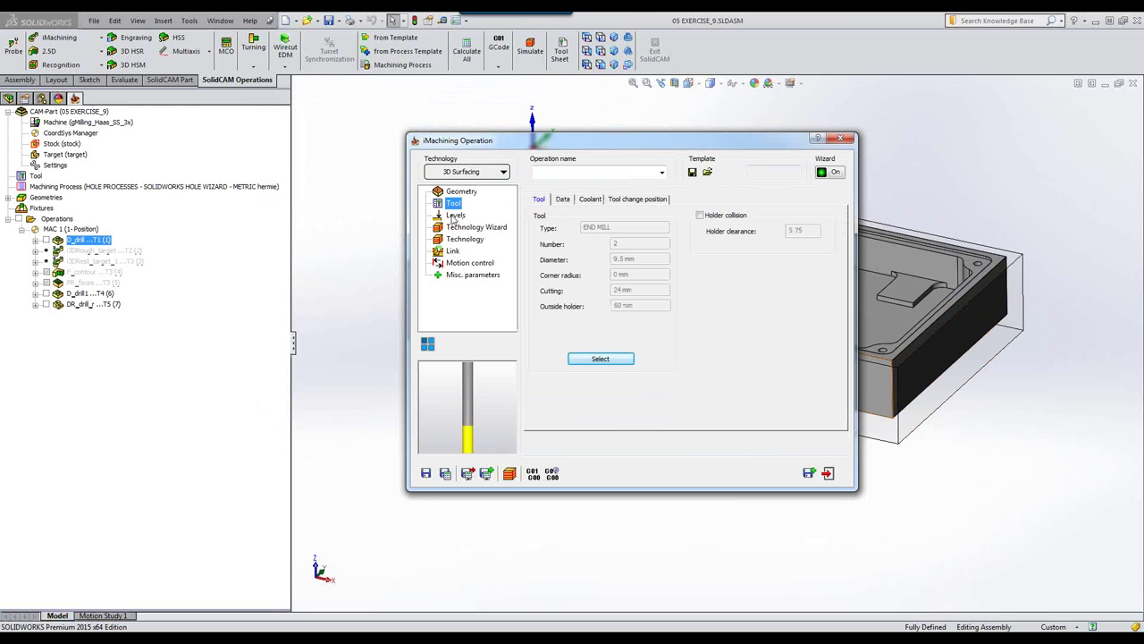
# Set the operation's lower milling level to -24 by picking the bottom corner of the part model
pyautogui.click(455, 215)
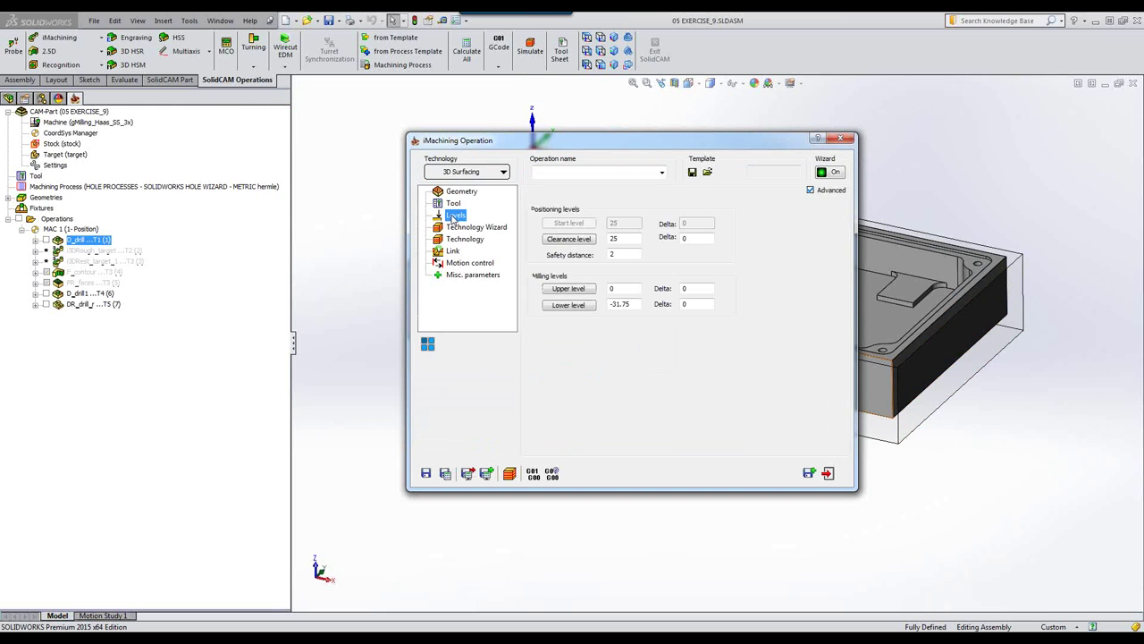
pyautogui.click(567, 306)
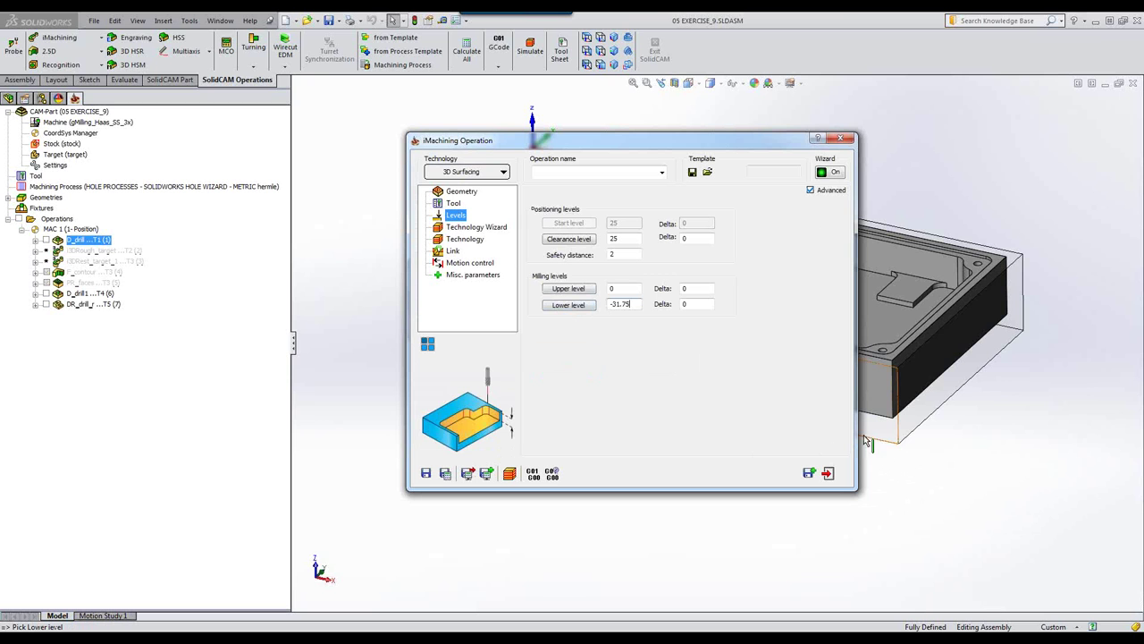
pyautogui.click(895, 420)
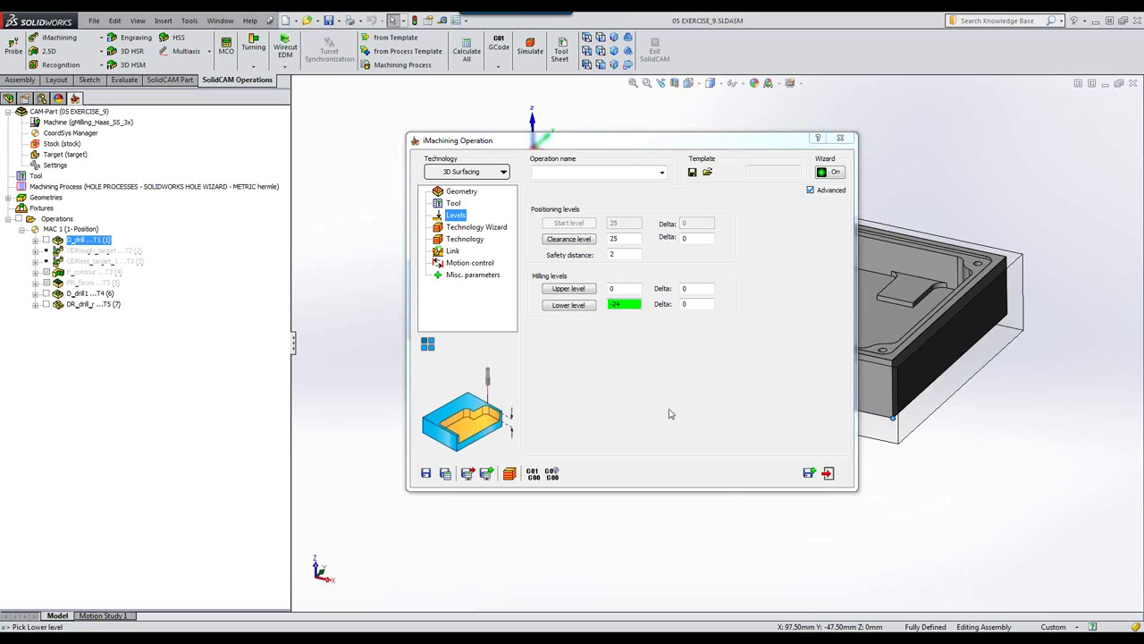
# Review the wizard's cutting conditions, then set both the wall offset and the floor offset to 0.3
pyautogui.click(463, 228)
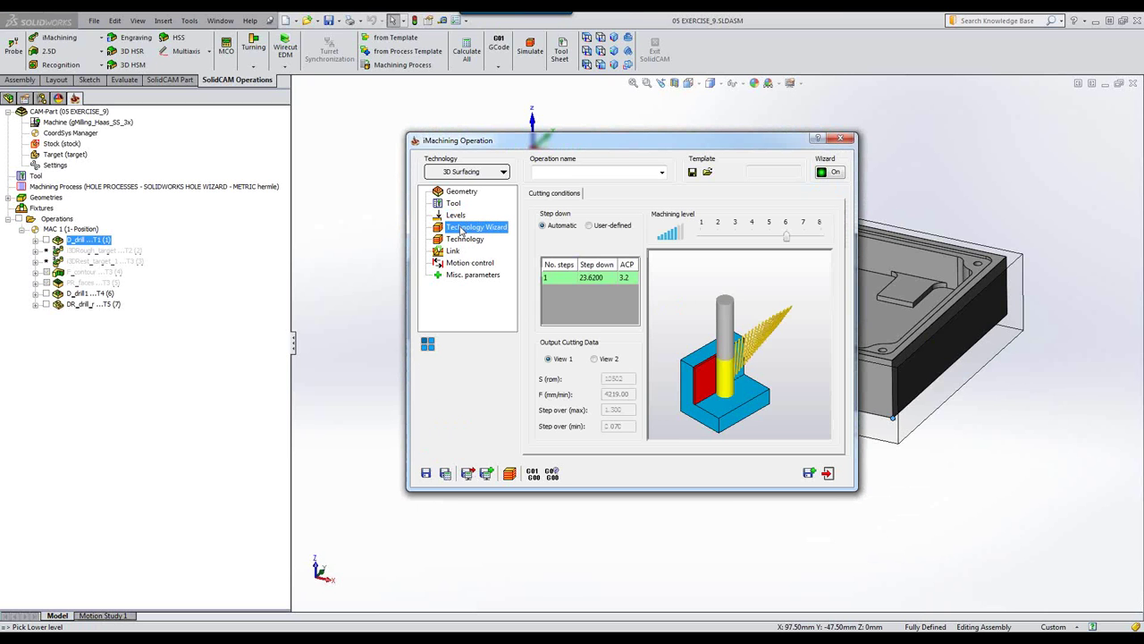
pyautogui.click(462, 240)
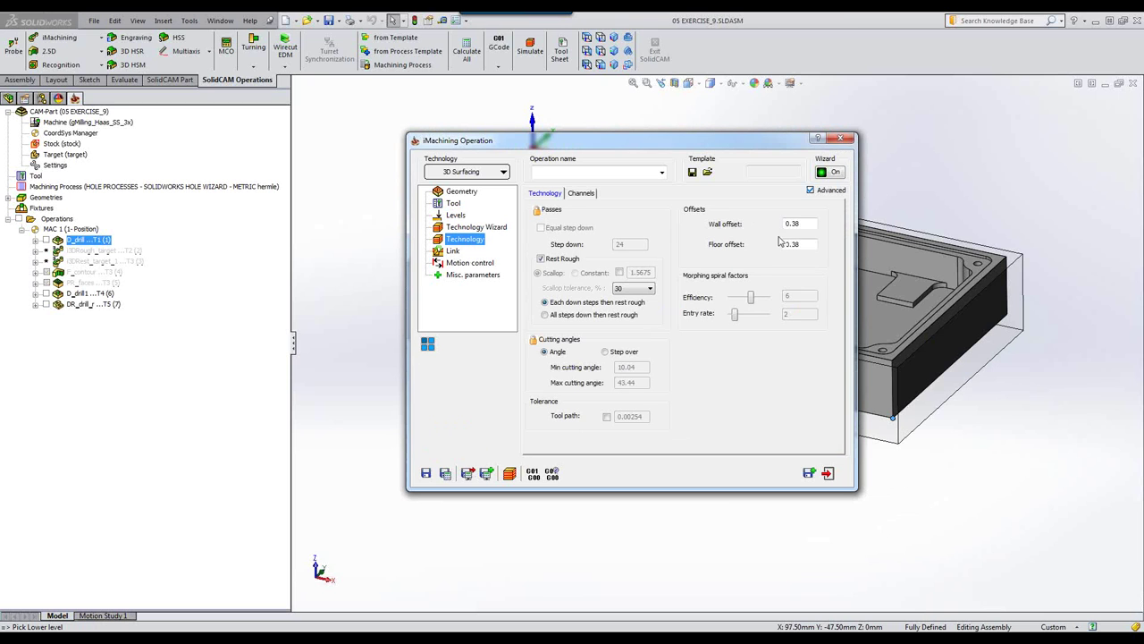
pyautogui.doubleClick(805, 223)
pyautogui.write('.3')
pyautogui.click(808, 244)
pyautogui.press('BackSpace')
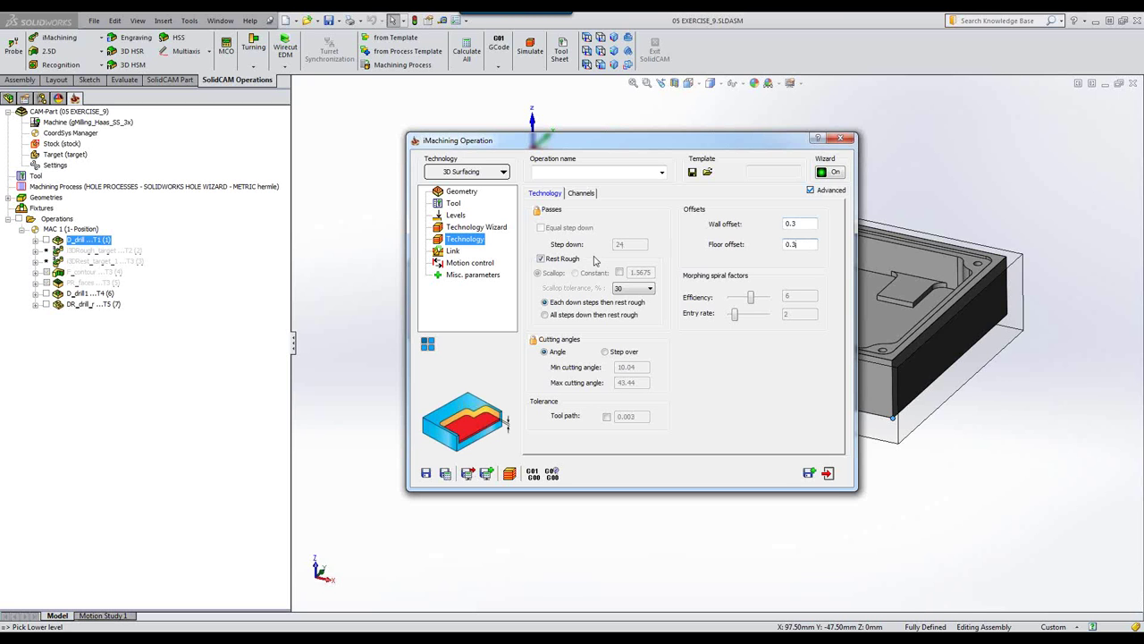
# Override the rest rough scallop value with 0.3, then save and calculate the iMachining operation
pyautogui.click(469, 229)
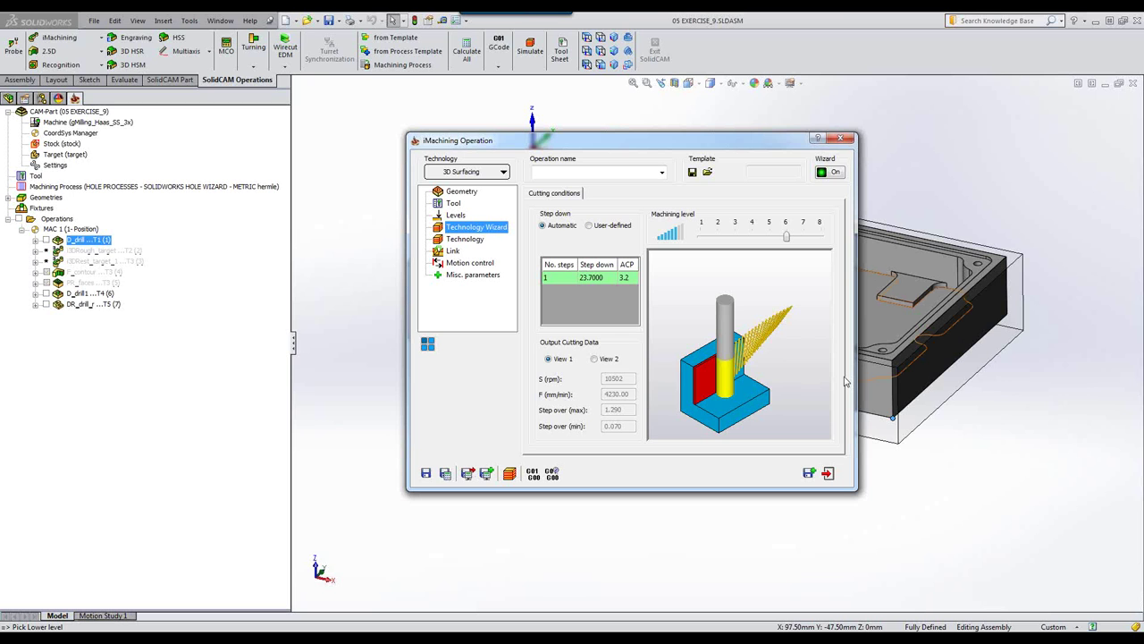
pyautogui.click(473, 244)
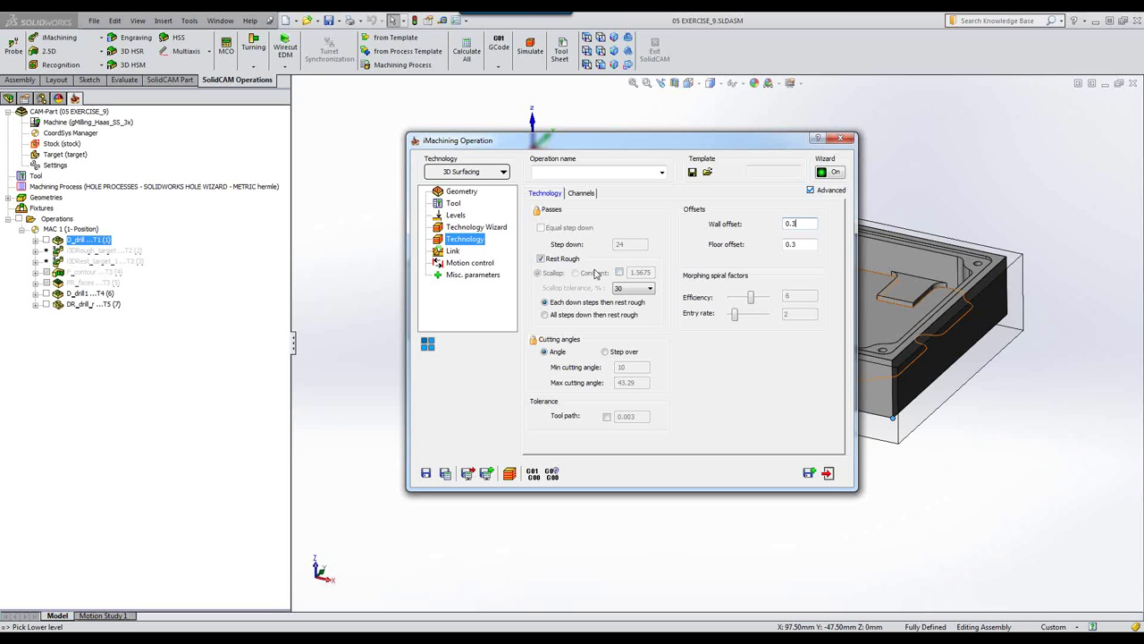
pyautogui.click(622, 273)
pyautogui.moveTo(653, 273)
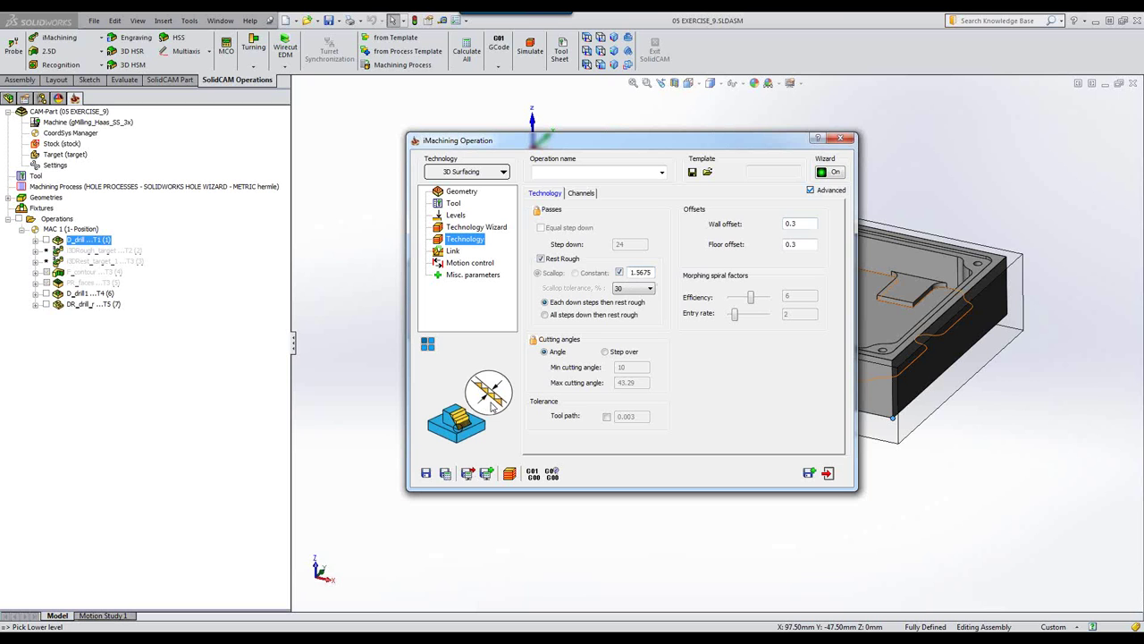
pyautogui.doubleClick(653, 271)
pyautogui.write('3')
pyautogui.click(445, 474)
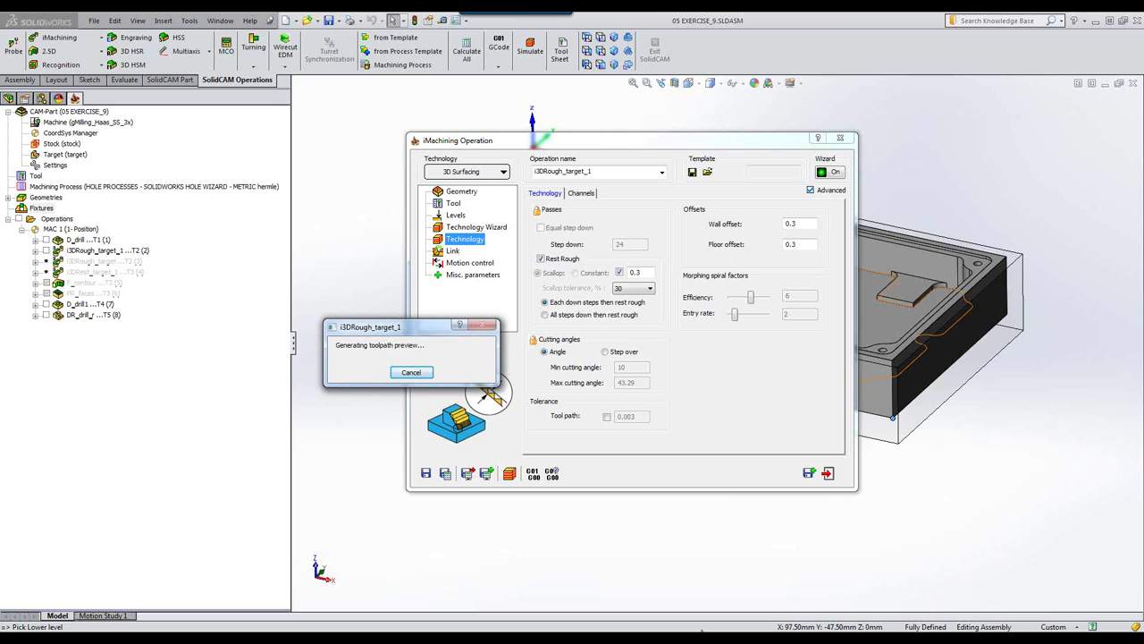
# Switch to Picasa Photo Viewer to study the optimized depths of cut and step order in optimal step up.jpg, then minimize it
pyautogui.moveTo(706, 637)
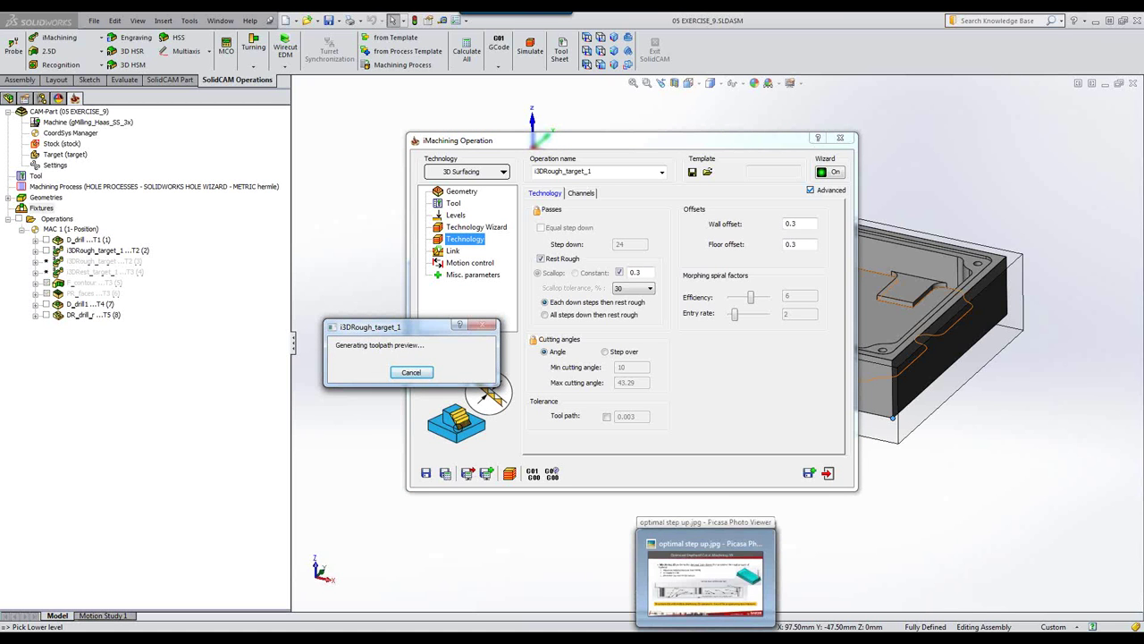
pyautogui.click(706, 579)
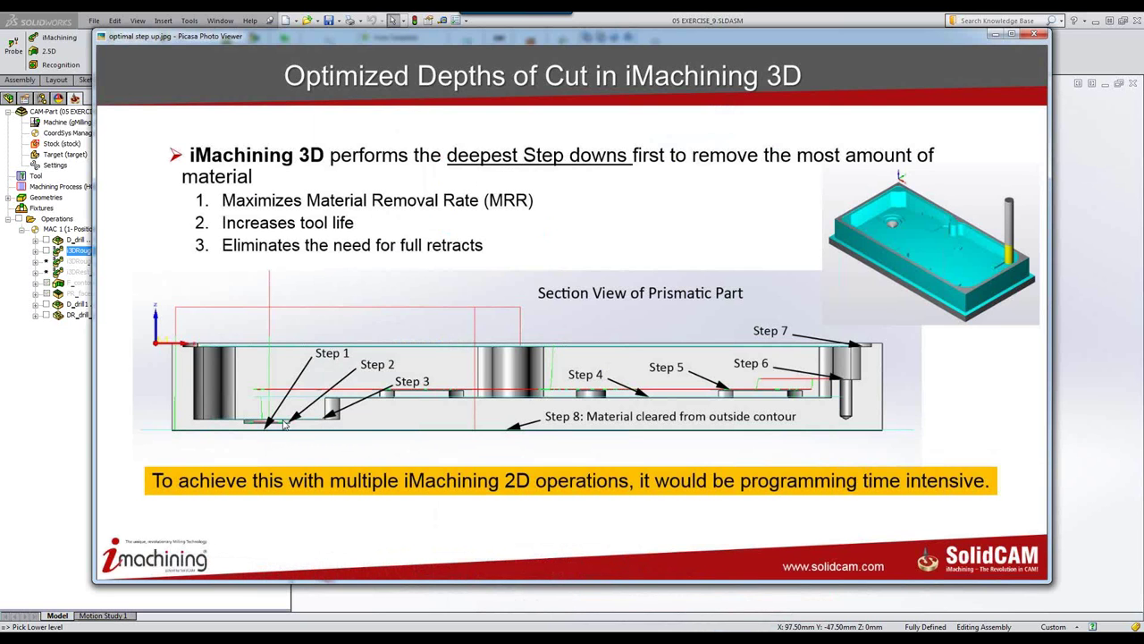
pyautogui.click(995, 34)
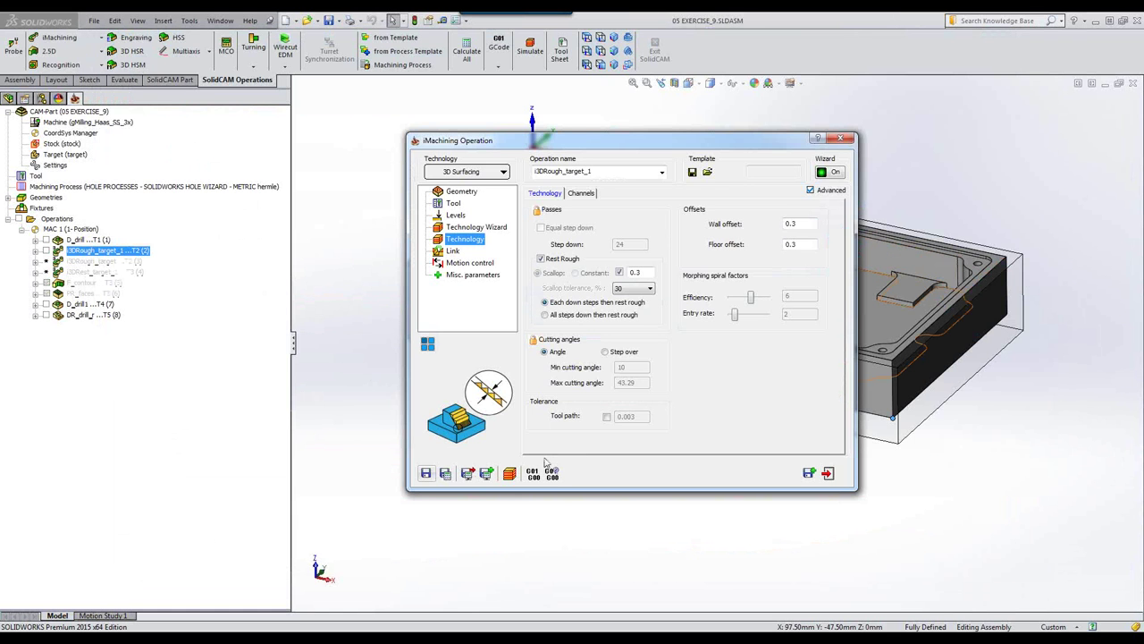
# Simulate the new 3D roughing operation in SolidVerify at a reduced speed and pause it during the outside contour cut
pyautogui.click(509, 473)
pyautogui.click(514, 478)
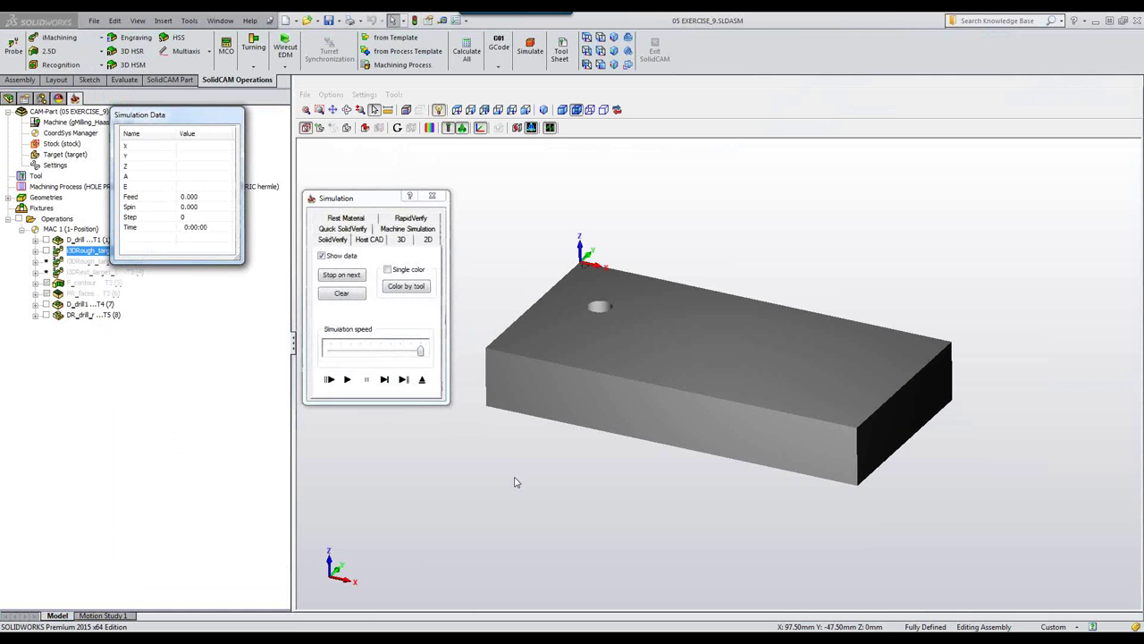
pyautogui.moveTo(420, 350); pyautogui.dragTo(362, 351)
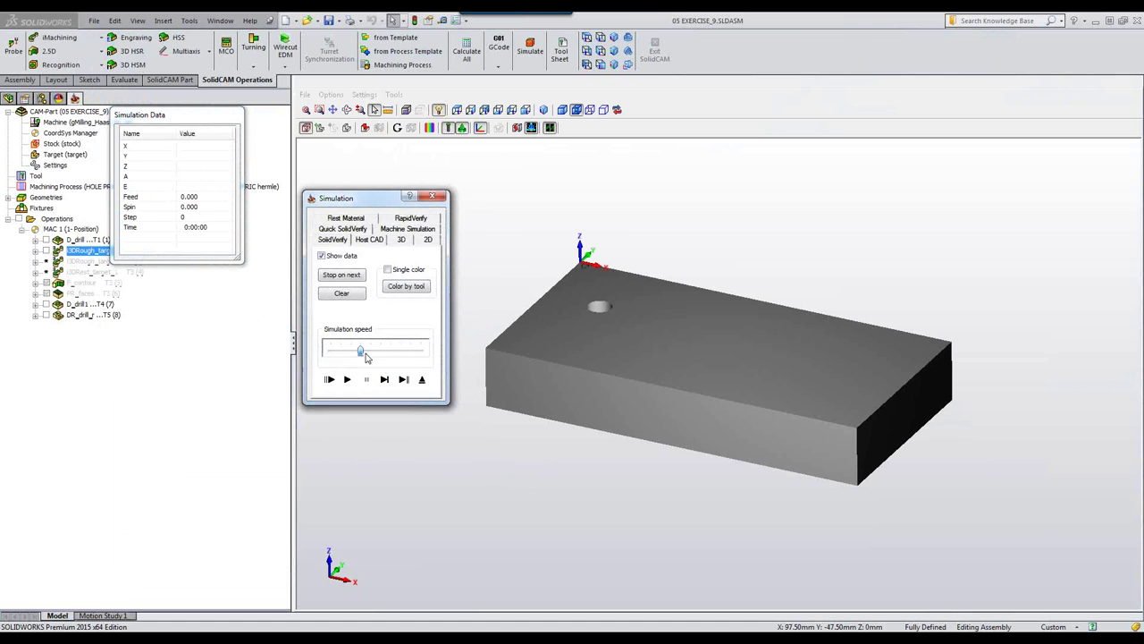
pyautogui.click(347, 379)
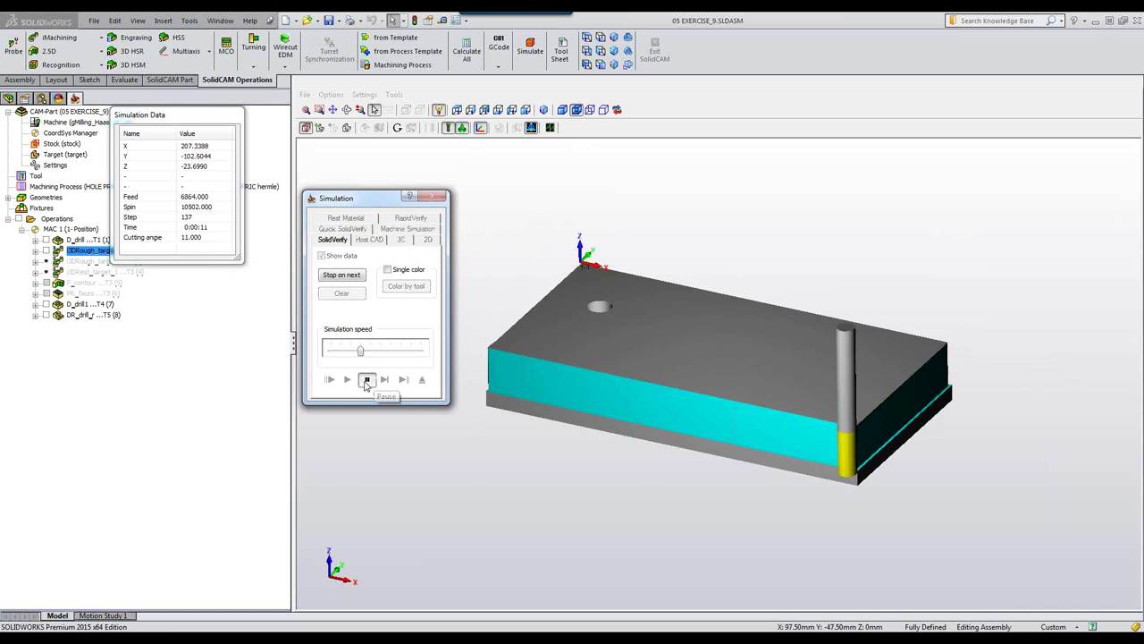
pyautogui.click(365, 380)
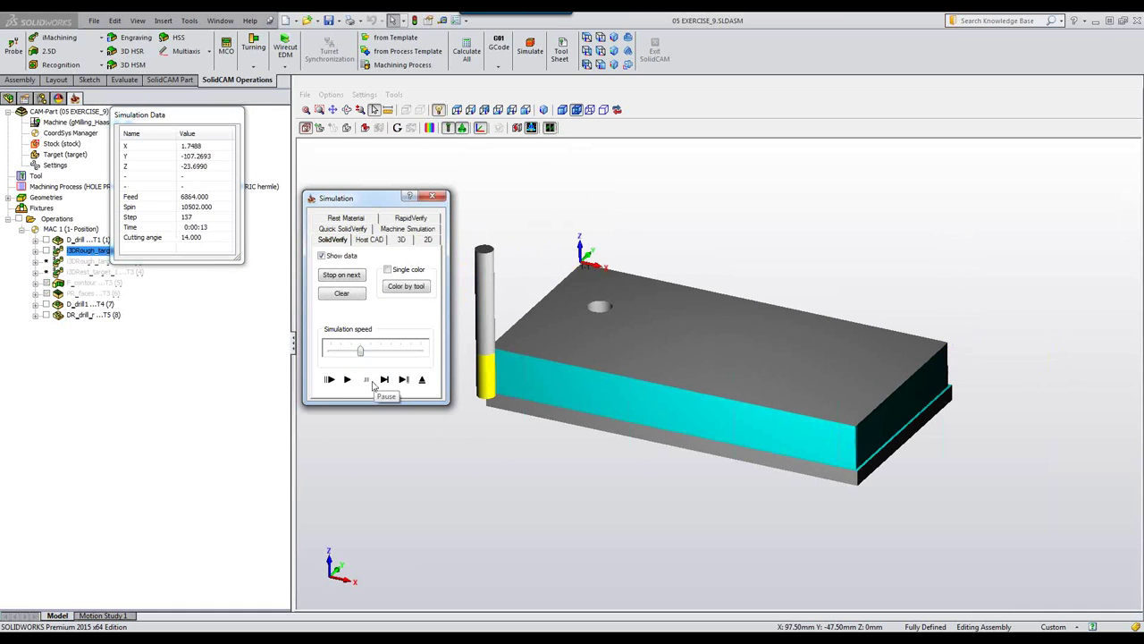
# Make the simulation stop at every Z change and advance it repeatedly through the outside contour cut
pyautogui.click(345, 277)
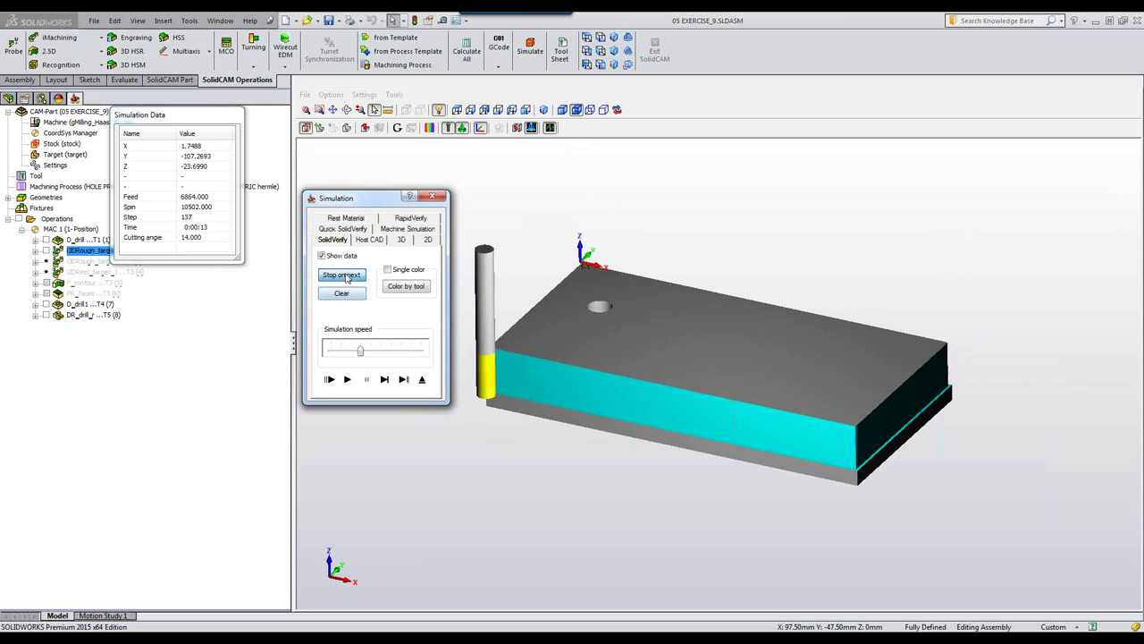
pyautogui.click(297, 192)
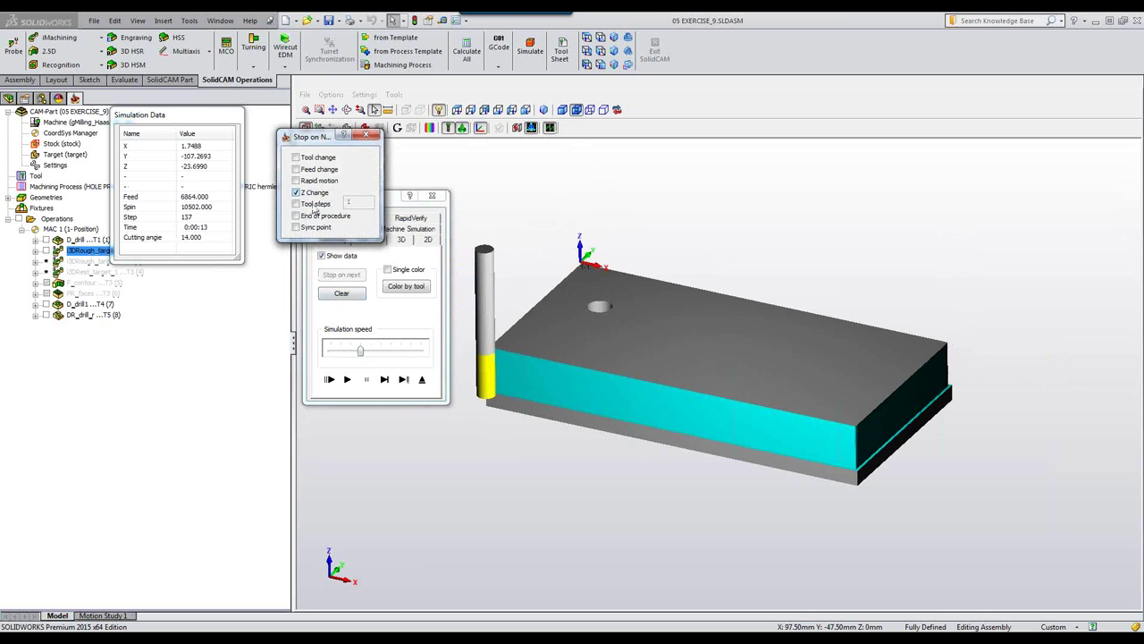
pyautogui.click(391, 383)
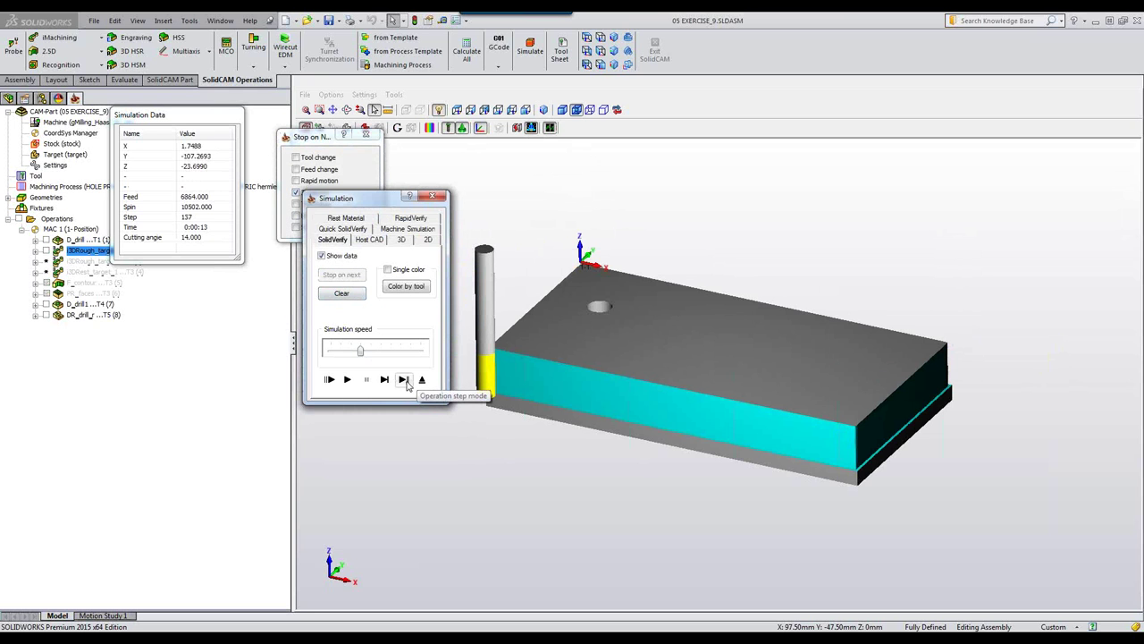
pyautogui.click(404, 380)
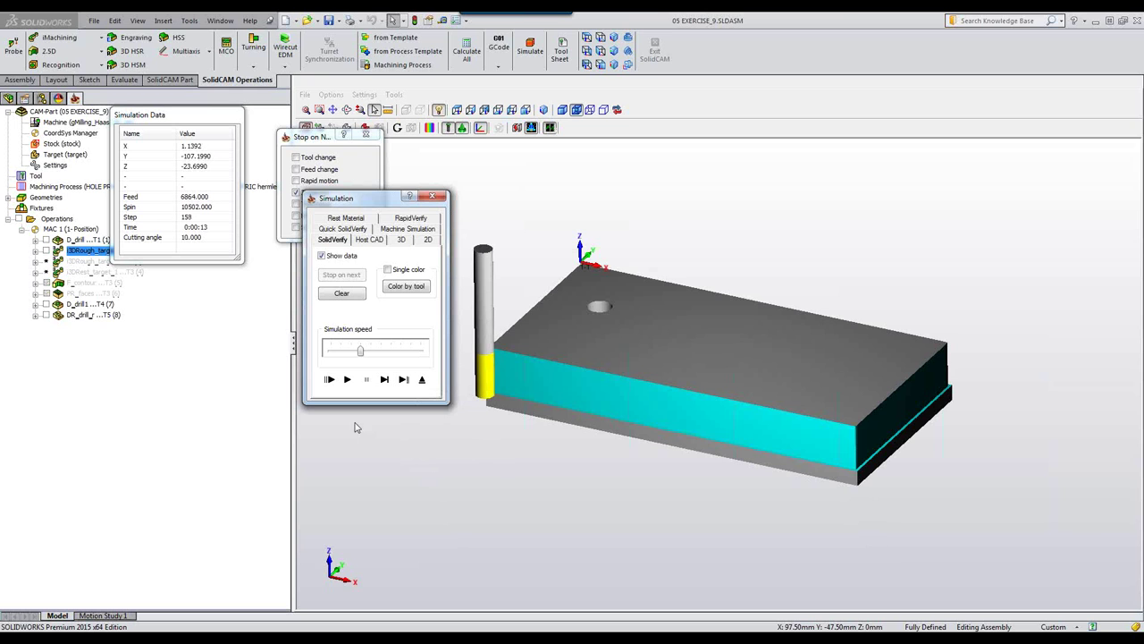
pyautogui.click(347, 381)
pyautogui.click(347, 385)
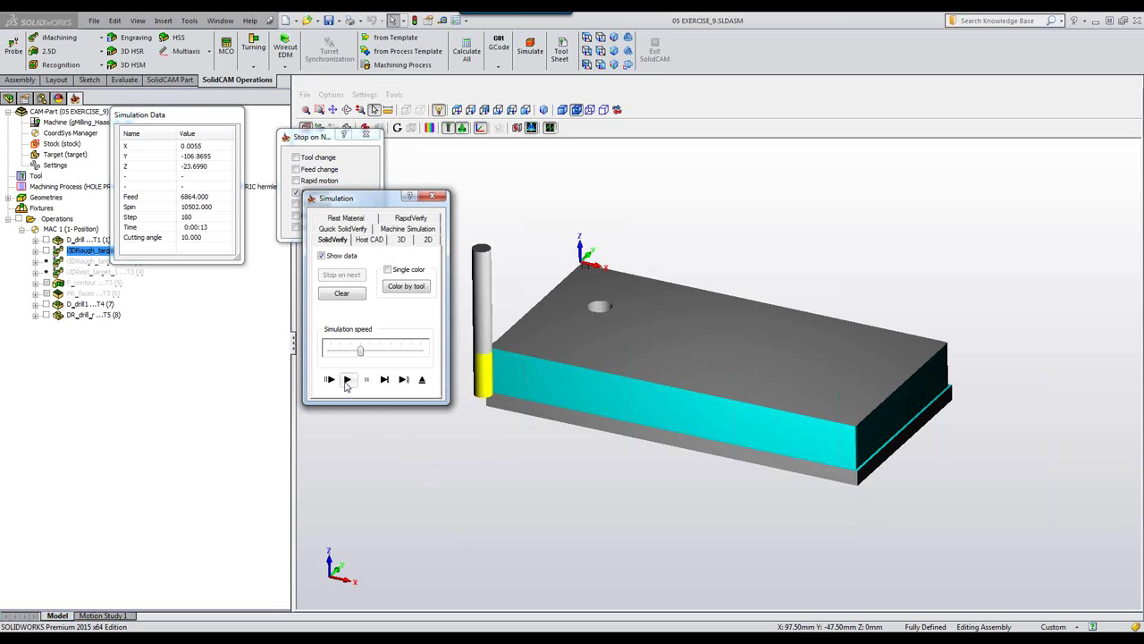
pyautogui.click(347, 385)
pyautogui.click(347, 385)
pyautogui.click(347, 386)
pyautogui.click(347, 386)
pyautogui.click(347, 385)
pyautogui.click(347, 385)
pyautogui.click(347, 385)
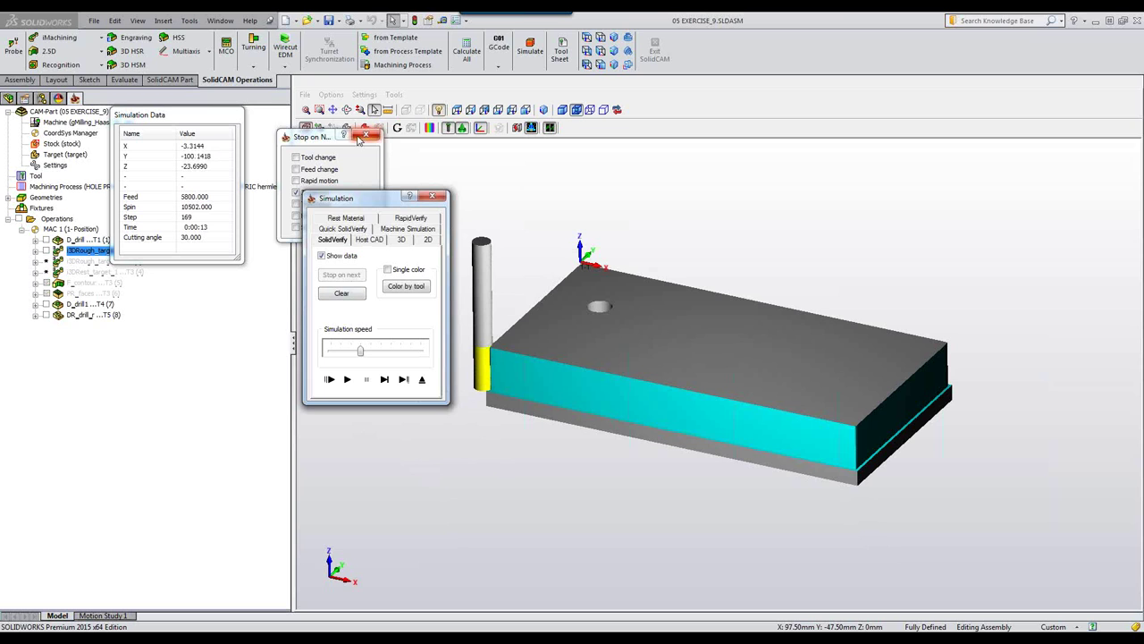
pyautogui.moveTo(324, 138); pyautogui.dragTo(371, 114)
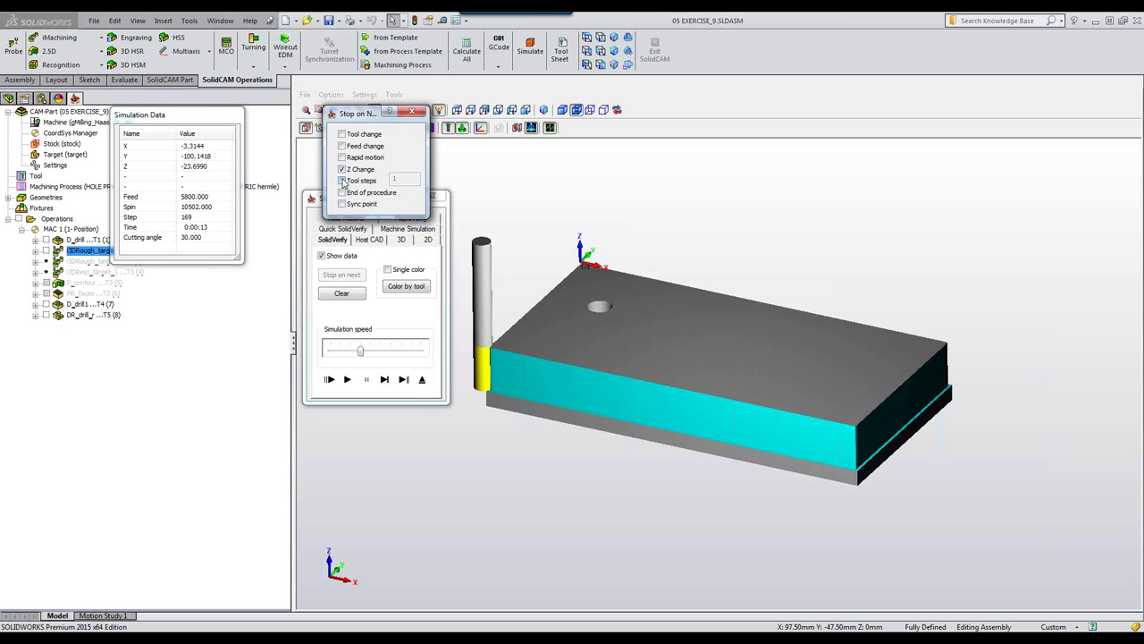
pyautogui.click(341, 181)
pyautogui.click(342, 169)
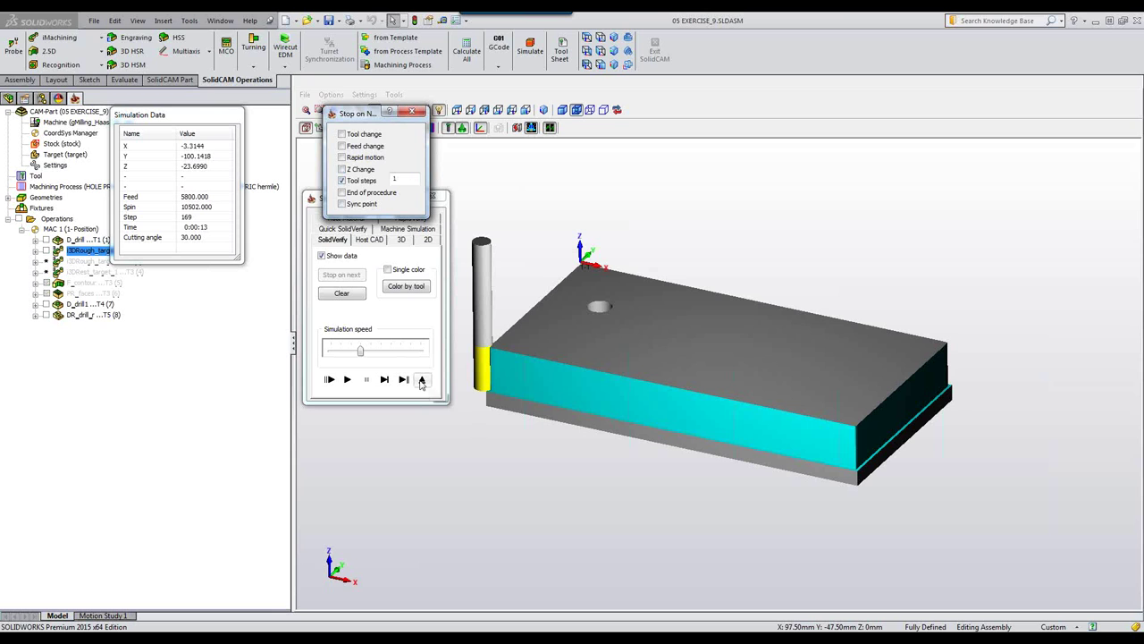
pyautogui.click(415, 111)
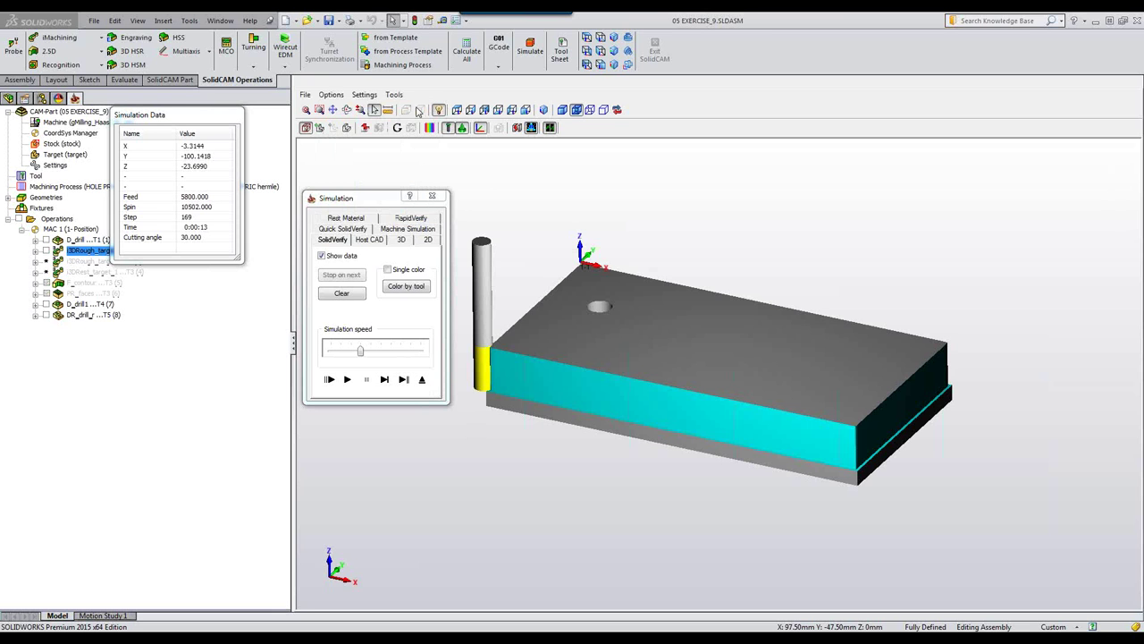
# Enable stopping on Z change again and continue the simulation along the outside contour
pyautogui.click(358, 277)
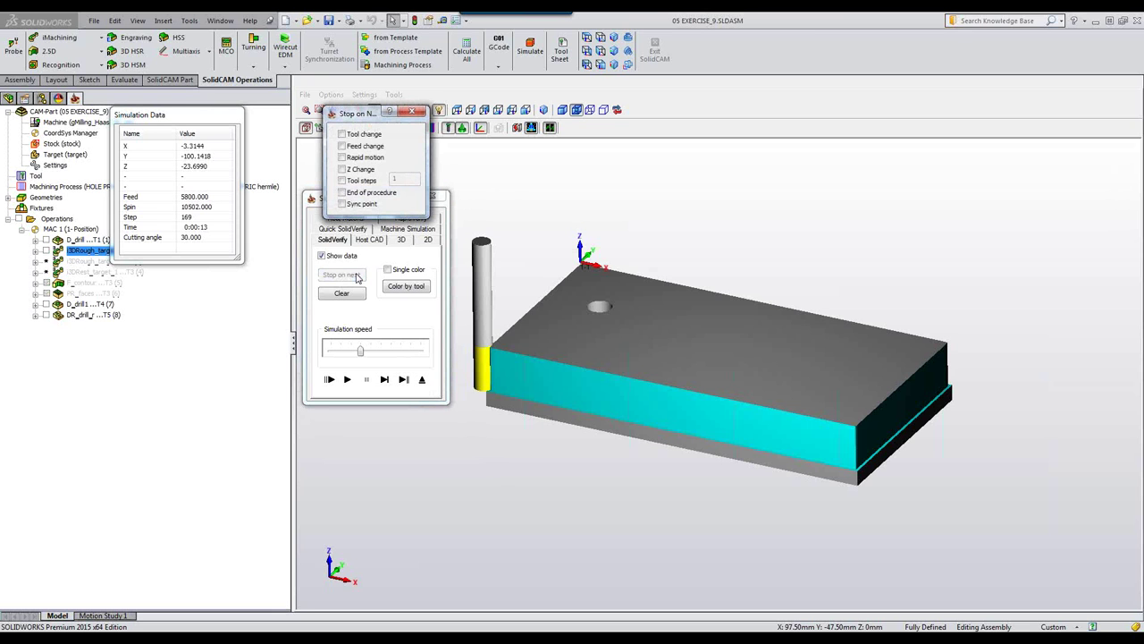
pyautogui.click(341, 169)
pyautogui.click(348, 380)
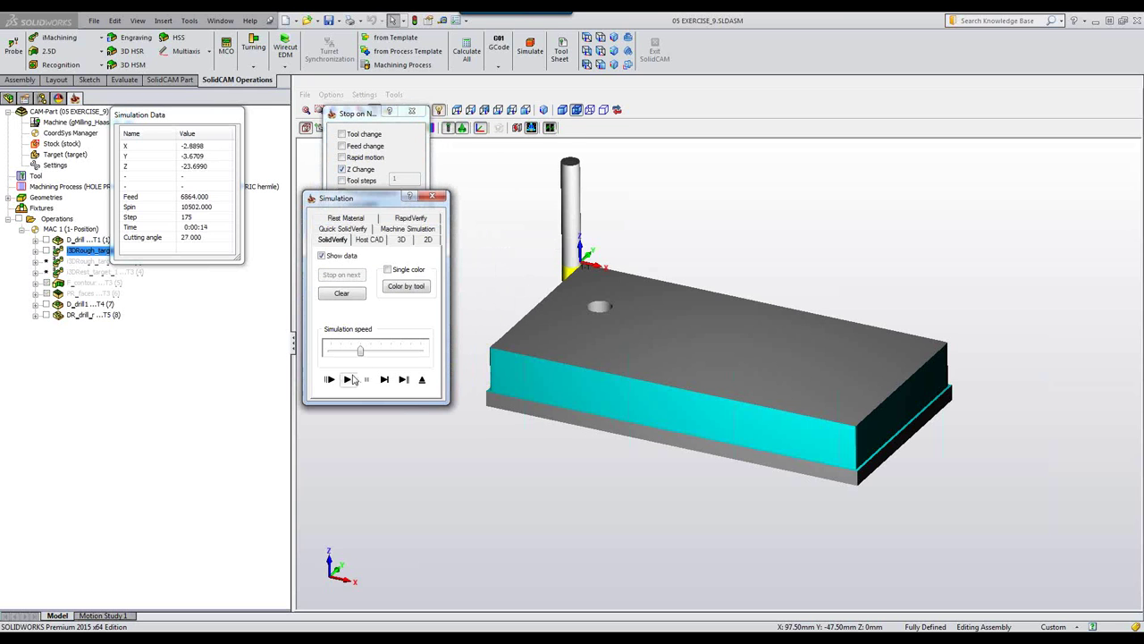
pyautogui.click(349, 379)
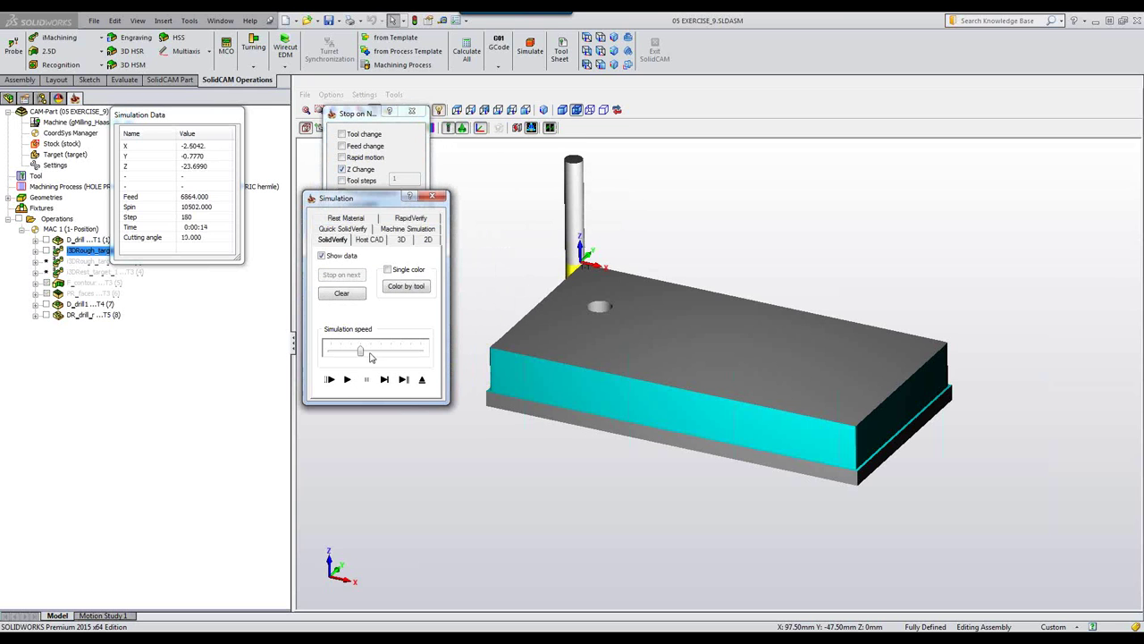
# Lower the simulation speed, dismiss the stop conditions and resume the outside contour cut without stops
pyautogui.moveTo(360, 352); pyautogui.dragTo(339, 351)
pyautogui.moveTo(392, 198); pyautogui.dragTo(396, 205)
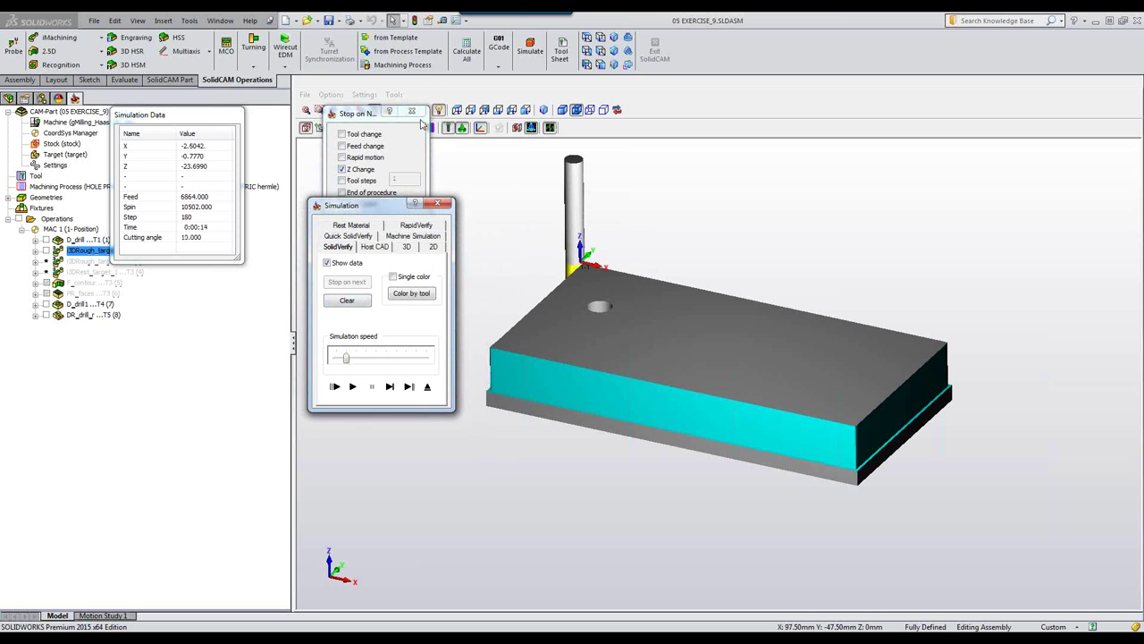
pyautogui.click(411, 110)
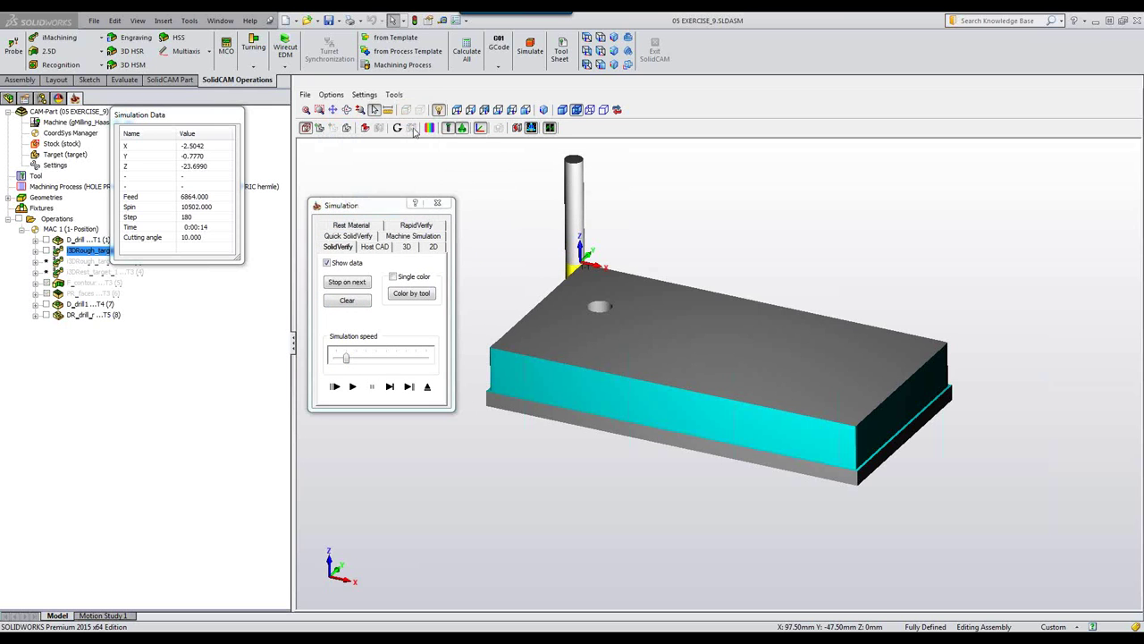
pyautogui.click(353, 387)
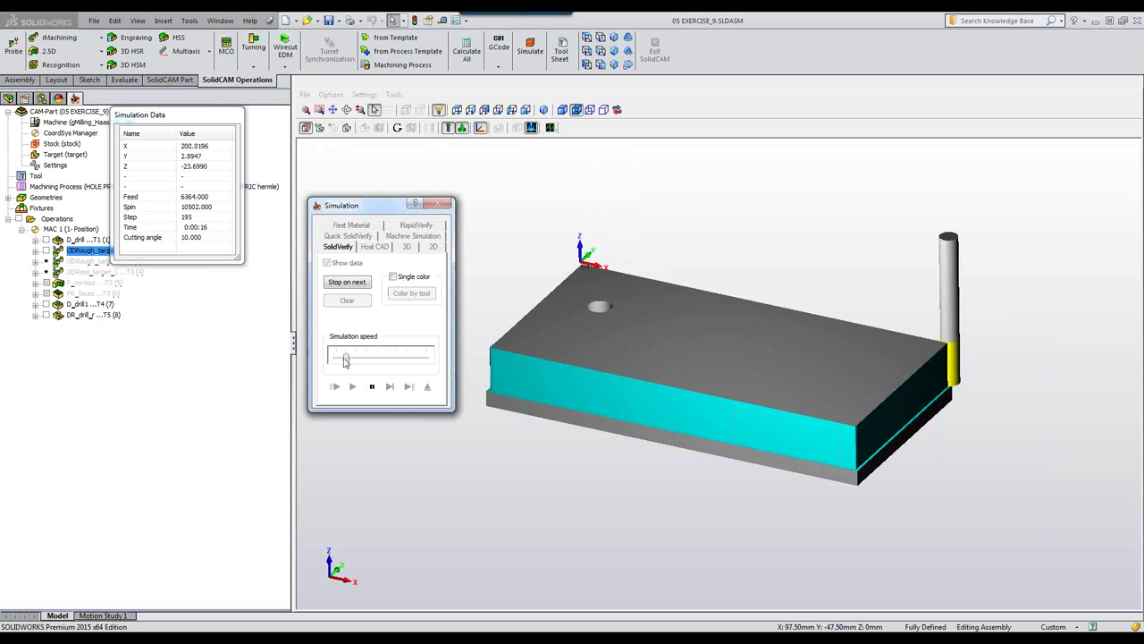
# Raise the simulation speed gradually and pause the simulation during the outside contour cut
pyautogui.moveTo(345, 359); pyautogui.dragTo(356, 358)
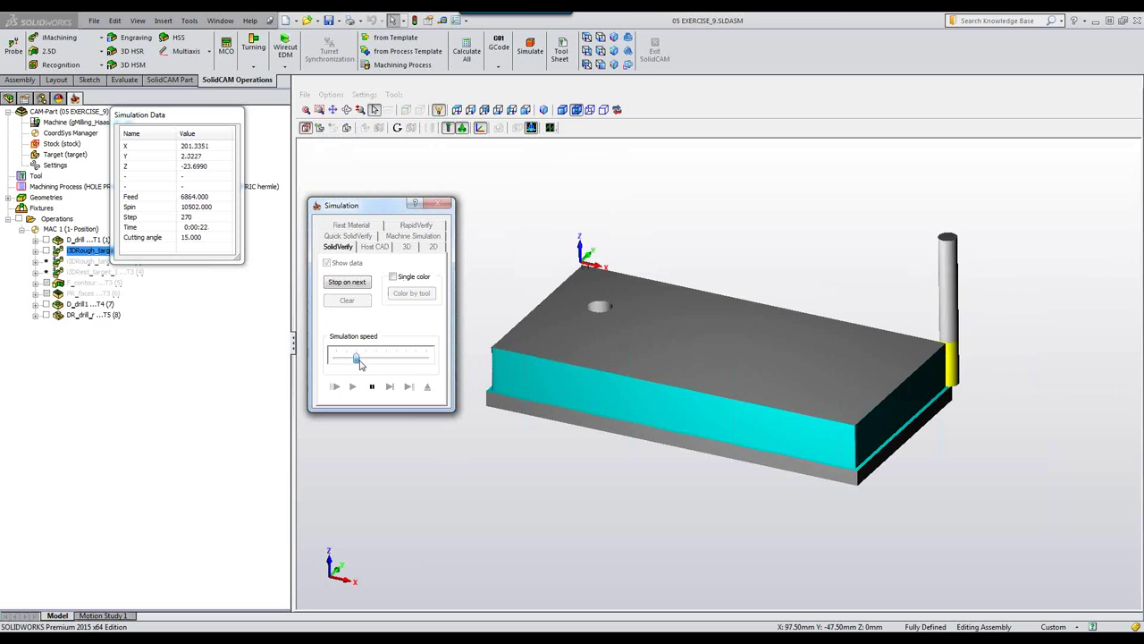
pyautogui.moveTo(360, 359); pyautogui.dragTo(379, 360)
pyautogui.click(373, 386)
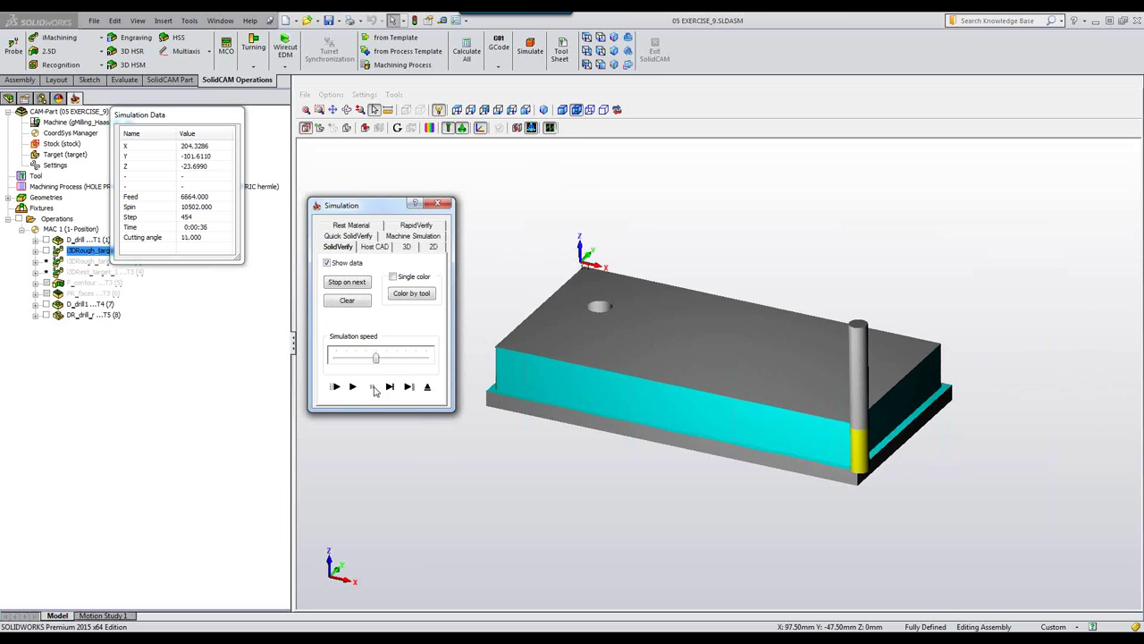
# Advance the simulation in single steps through the rest of the outside contour until the tool has plunged into the pre-drilled hole
pyautogui.click(390, 387)
pyautogui.click(390, 386)
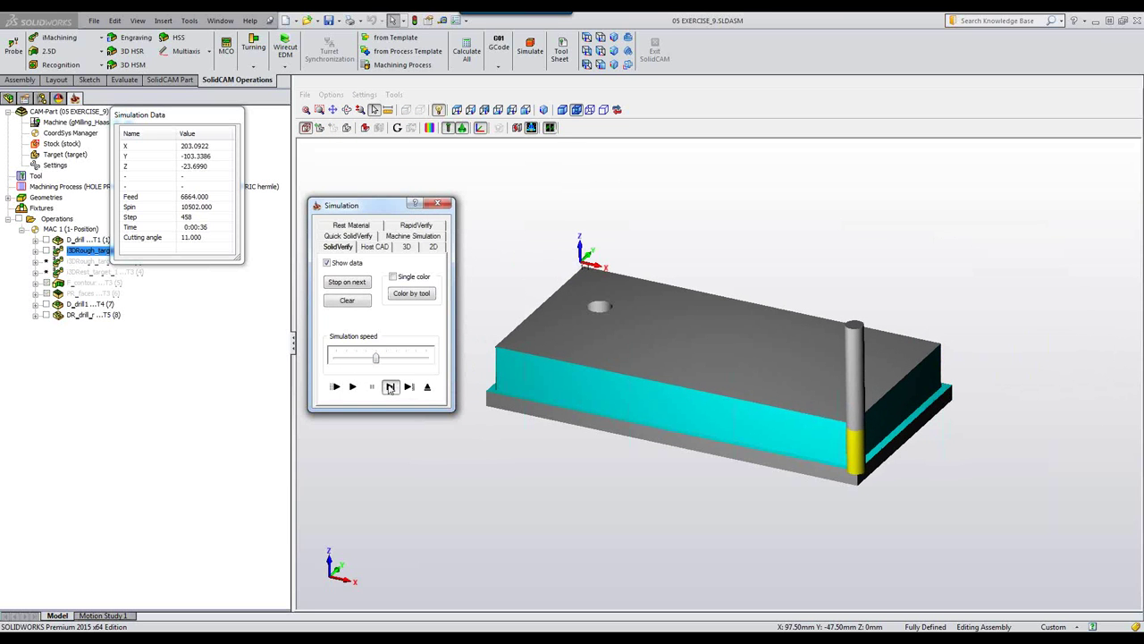
pyautogui.click(389, 386)
pyautogui.click(389, 386)
pyautogui.click(390, 386)
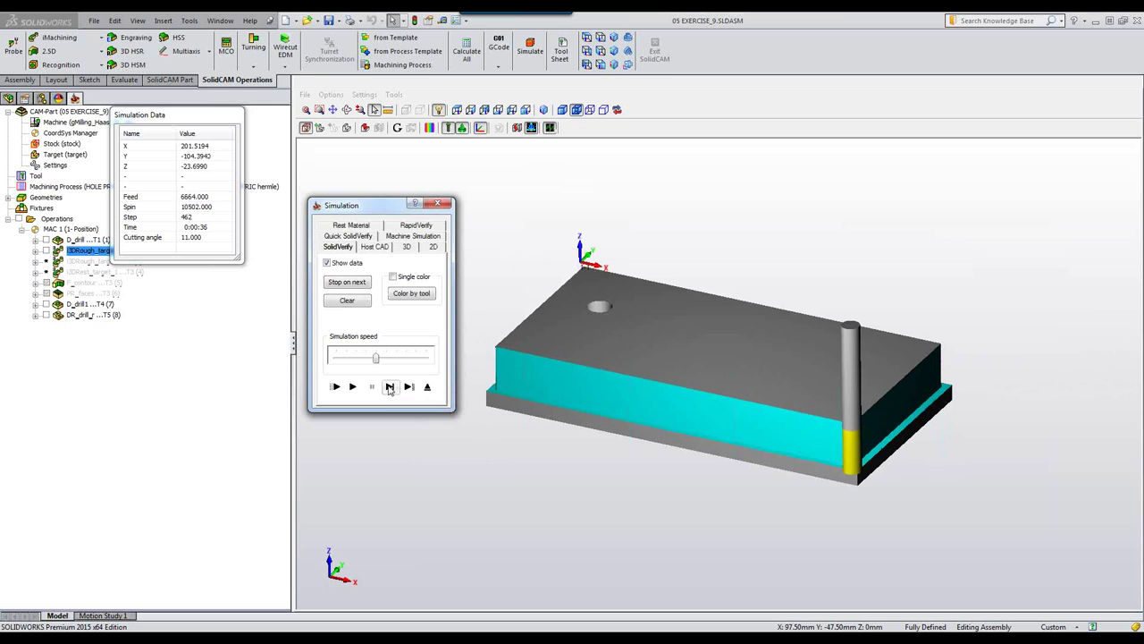
pyautogui.click(389, 389)
pyautogui.click(390, 389)
pyautogui.click(389, 389)
pyautogui.click(389, 389)
pyautogui.click(389, 389)
pyautogui.click(390, 389)
pyautogui.click(390, 389)
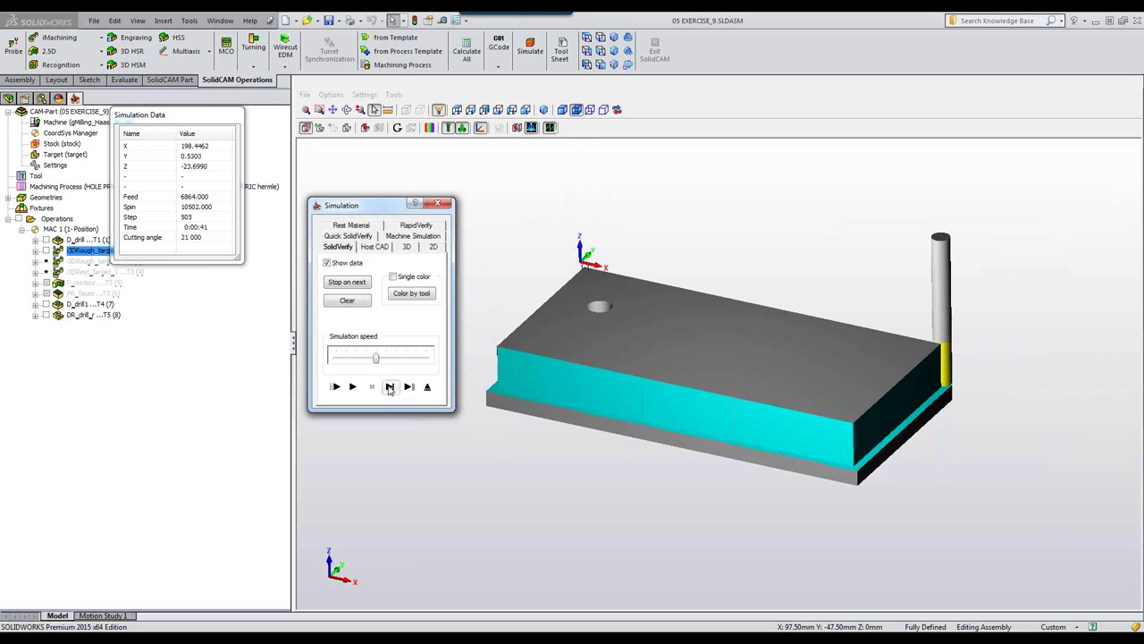
pyautogui.click(389, 389)
pyautogui.click(389, 388)
pyautogui.click(389, 389)
pyautogui.click(390, 389)
pyautogui.click(390, 389)
pyautogui.click(390, 389)
pyautogui.click(389, 388)
pyautogui.click(390, 388)
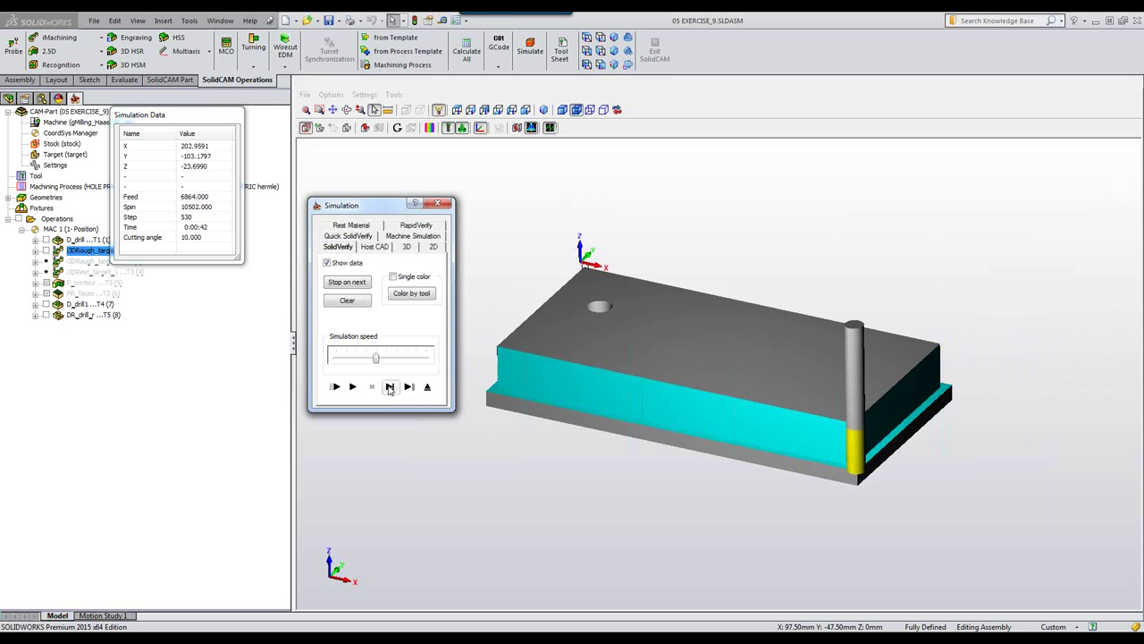
pyautogui.click(390, 389)
pyautogui.click(390, 389)
pyautogui.click(389, 389)
pyautogui.click(390, 389)
pyautogui.click(389, 389)
pyautogui.click(390, 389)
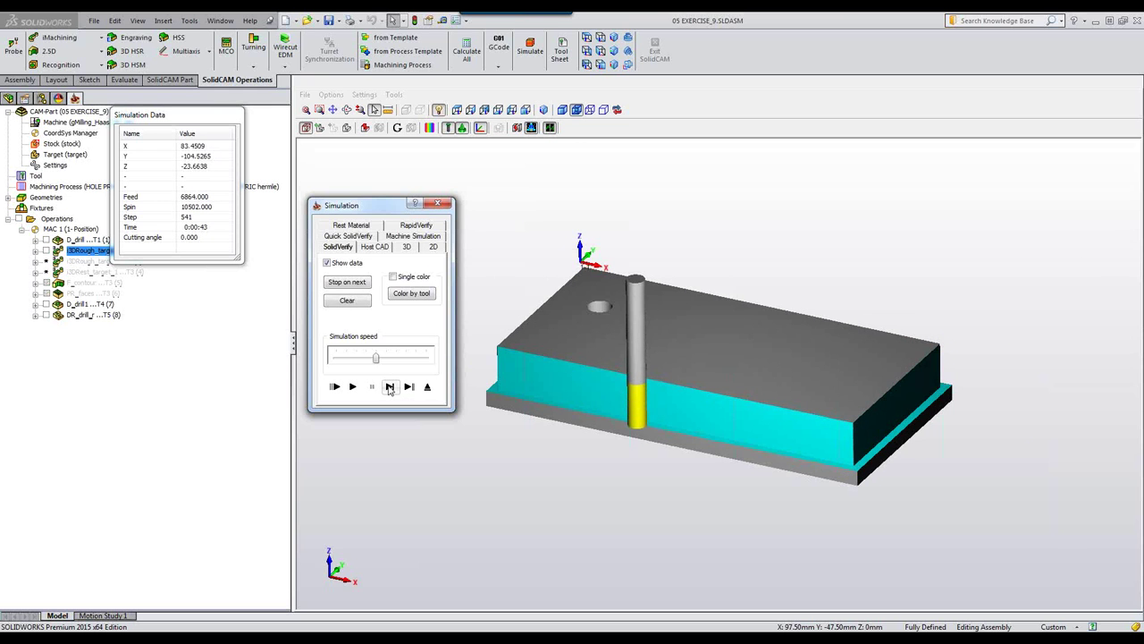
pyautogui.click(390, 388)
pyautogui.click(390, 389)
pyautogui.click(390, 389)
pyautogui.click(389, 389)
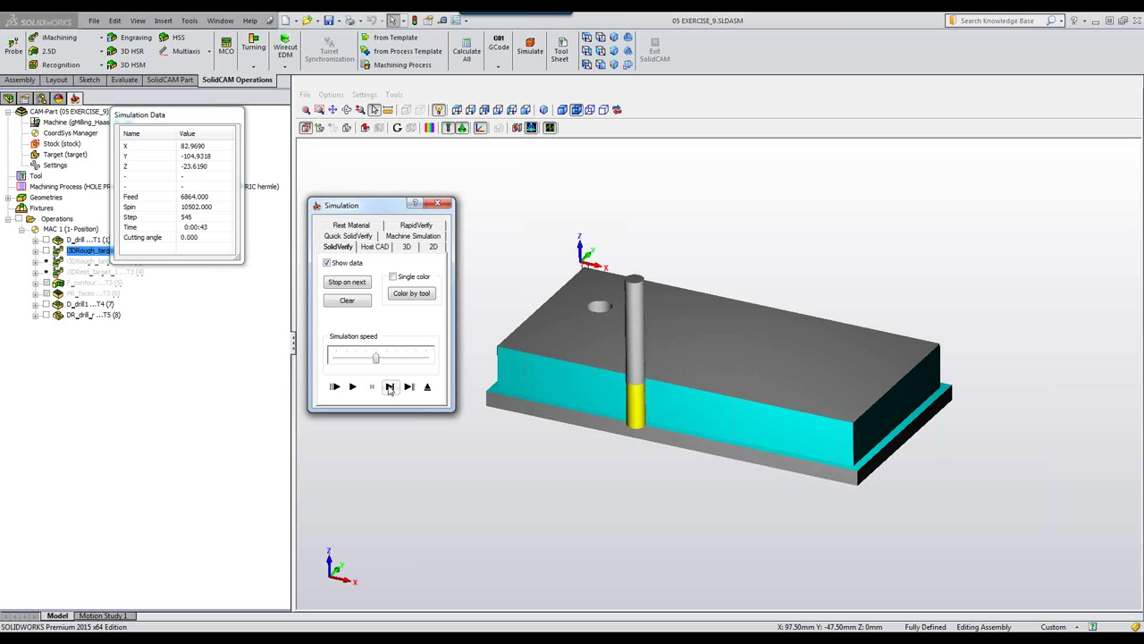
pyautogui.click(389, 389)
pyautogui.click(390, 389)
pyautogui.click(390, 389)
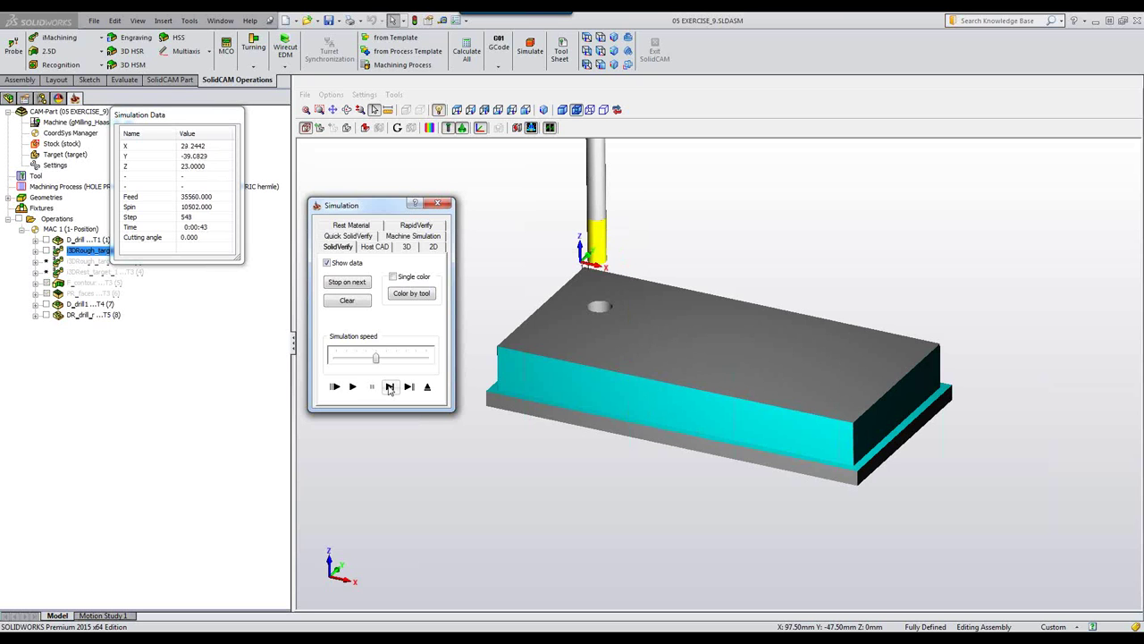
pyautogui.click(390, 389)
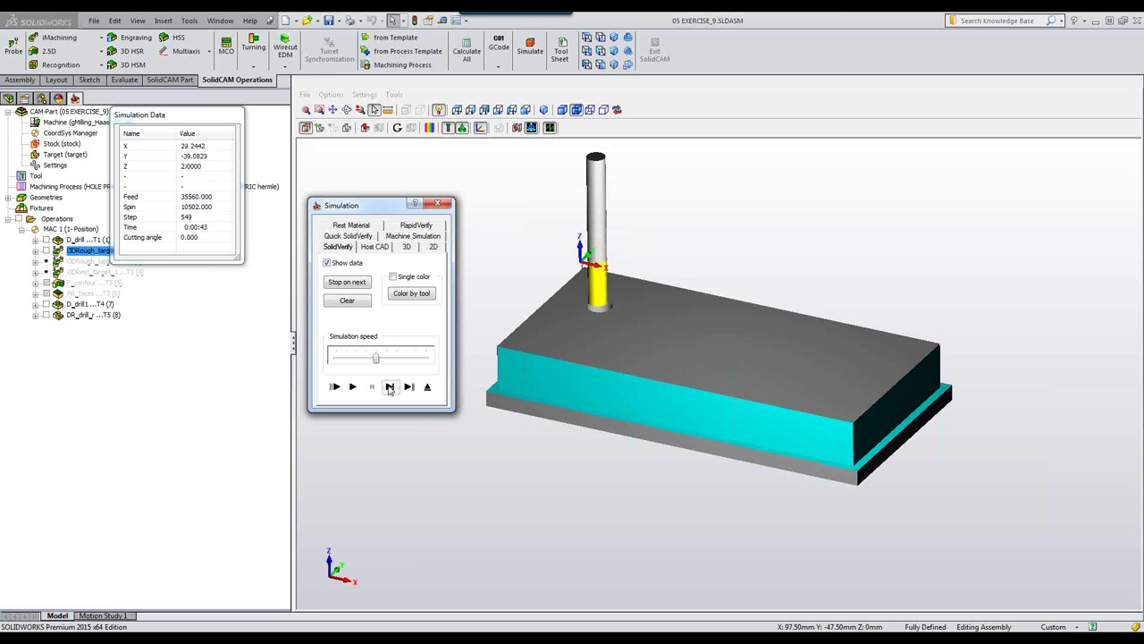
pyautogui.click(390, 389)
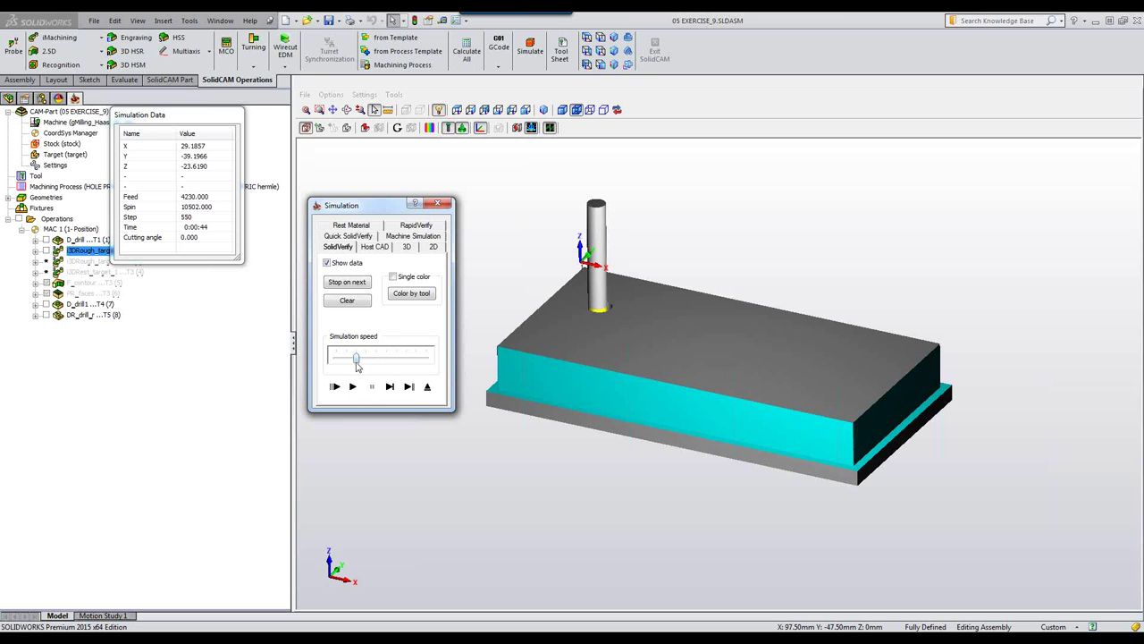
# Simulate the pocket roughing around the pre-drilled hole in close-up at a reduced speed and pause it during the cut
pyautogui.click(846, 268)
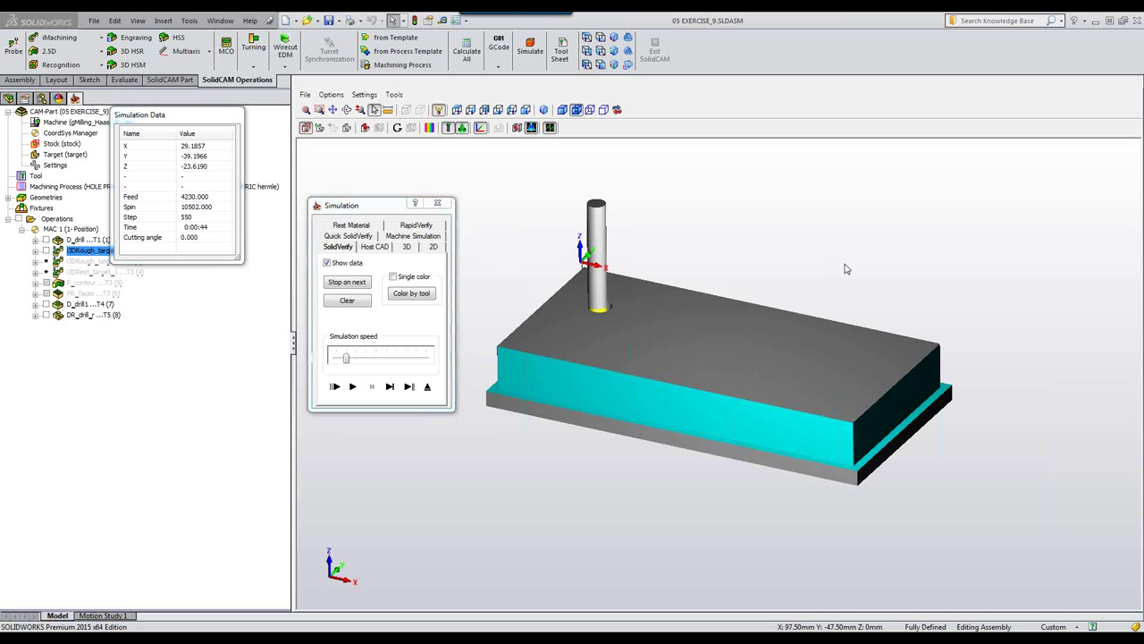
pyautogui.moveTo(847, 268); pyautogui.dragTo(846, 269, button='middle')
pyautogui.scroll(5, 847, 268)
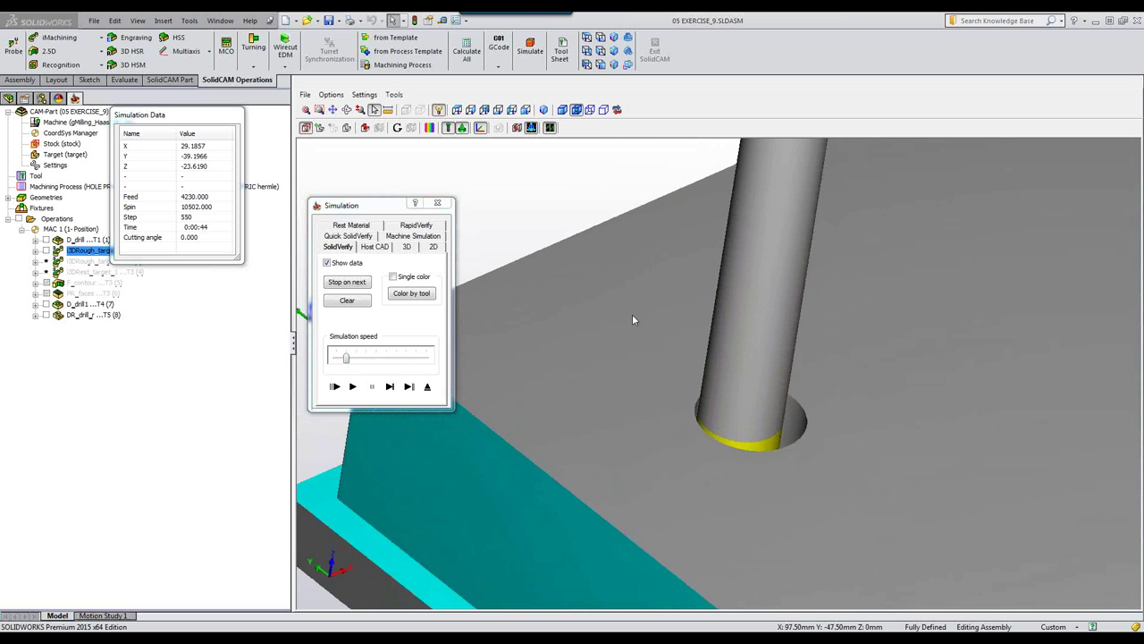
pyautogui.click(352, 387)
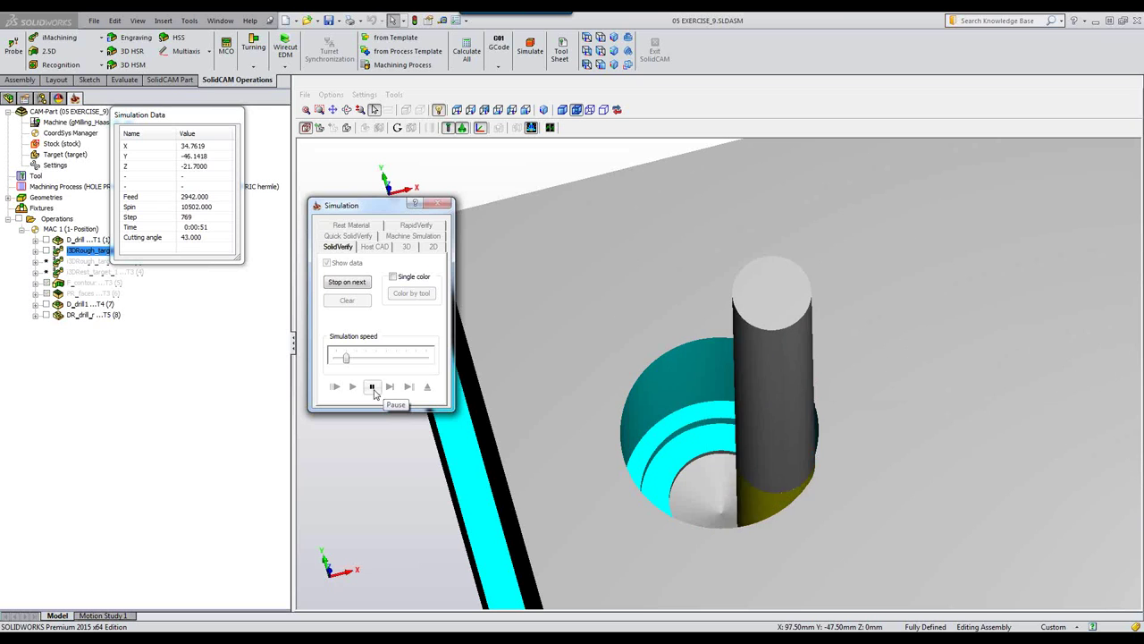
pyautogui.click(371, 387)
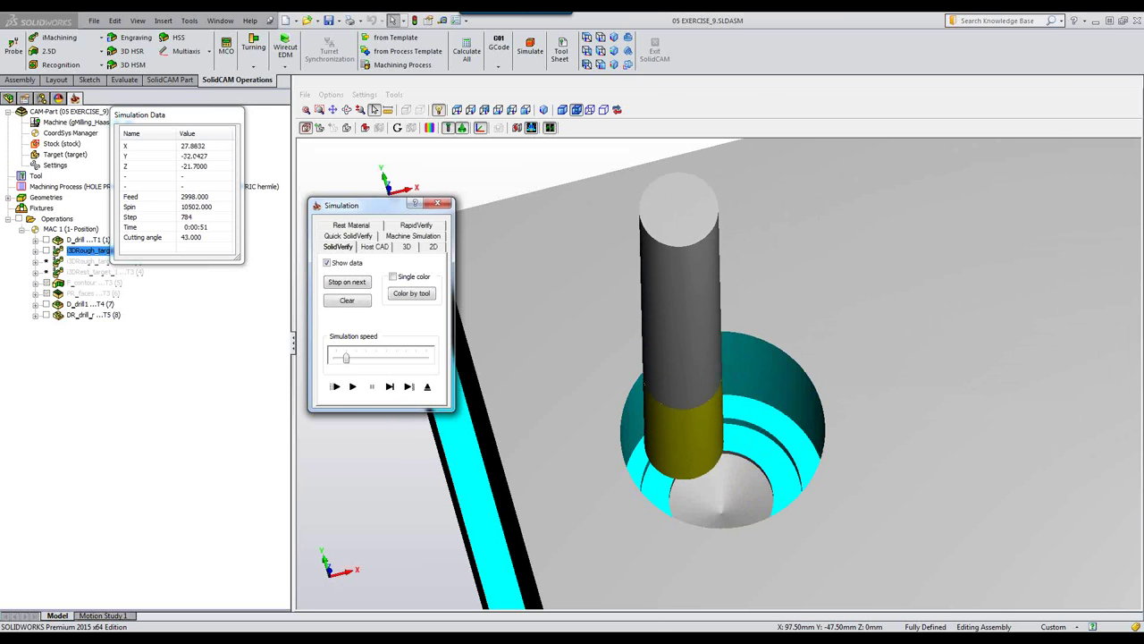
# Switch to Picasa Photo Viewer to recheck the step order in optimal step up.jpg, then minimize it
pyautogui.hotkey('alt', 'Tab')
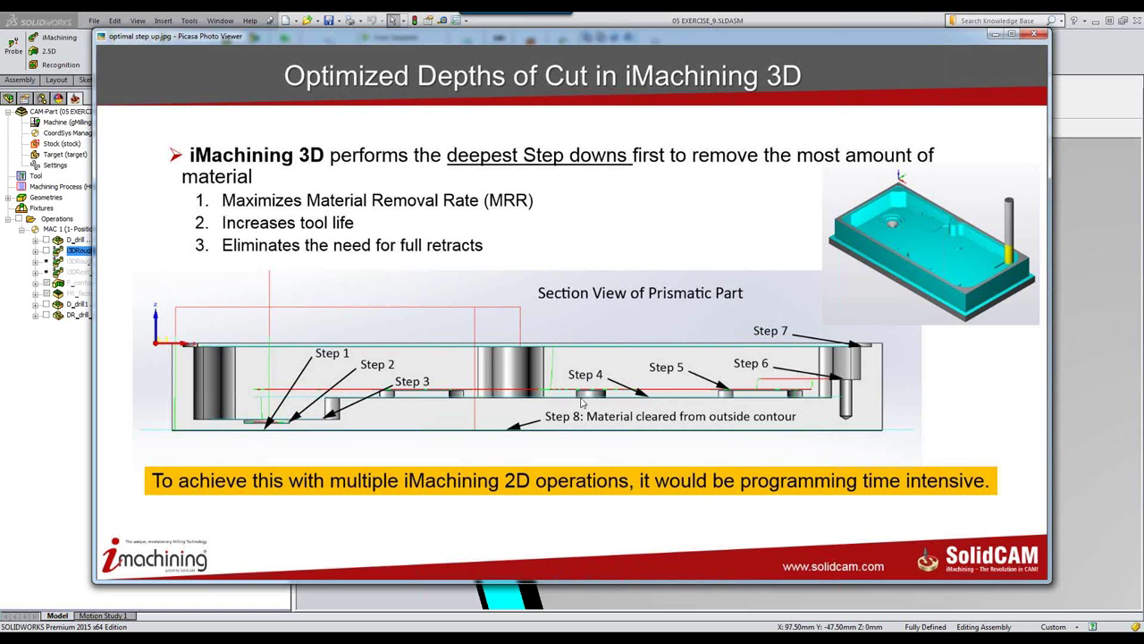
pyautogui.click(994, 34)
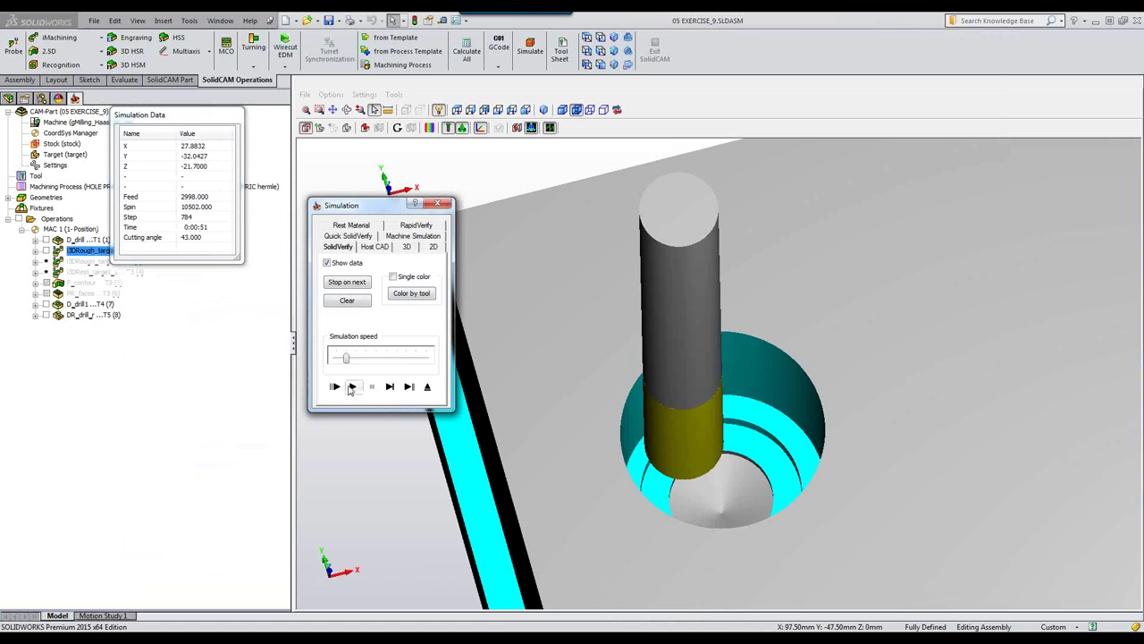
# Resume the simulation at a higher speed and inspect the pocket roughing as it spreads across the whole part
pyautogui.click(352, 386)
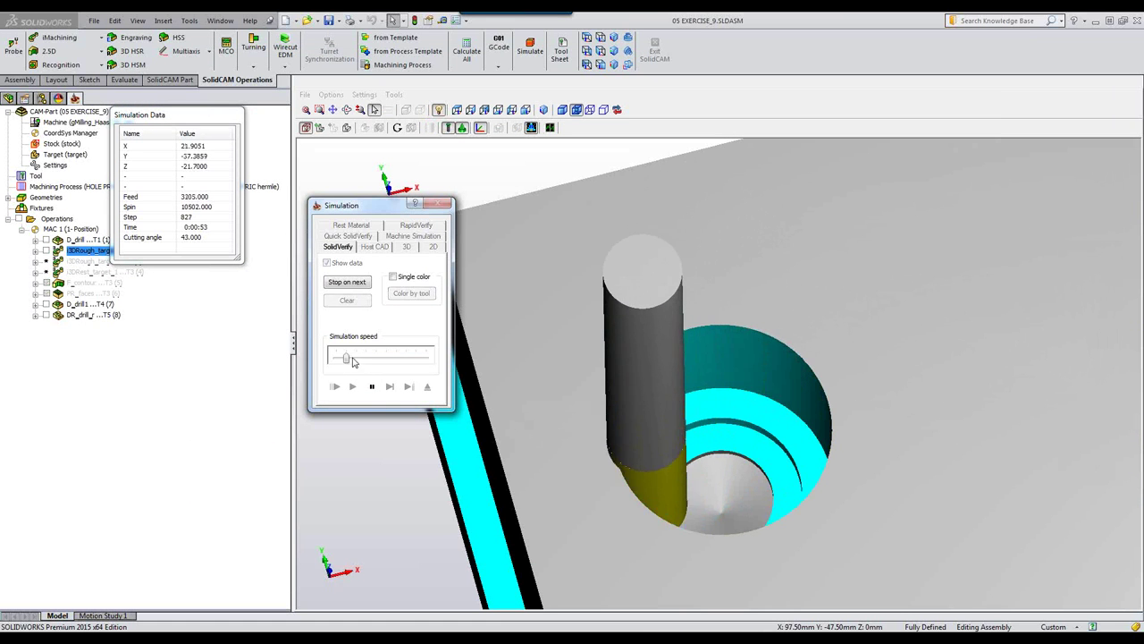
pyautogui.moveTo(342, 357); pyautogui.dragTo(367, 365)
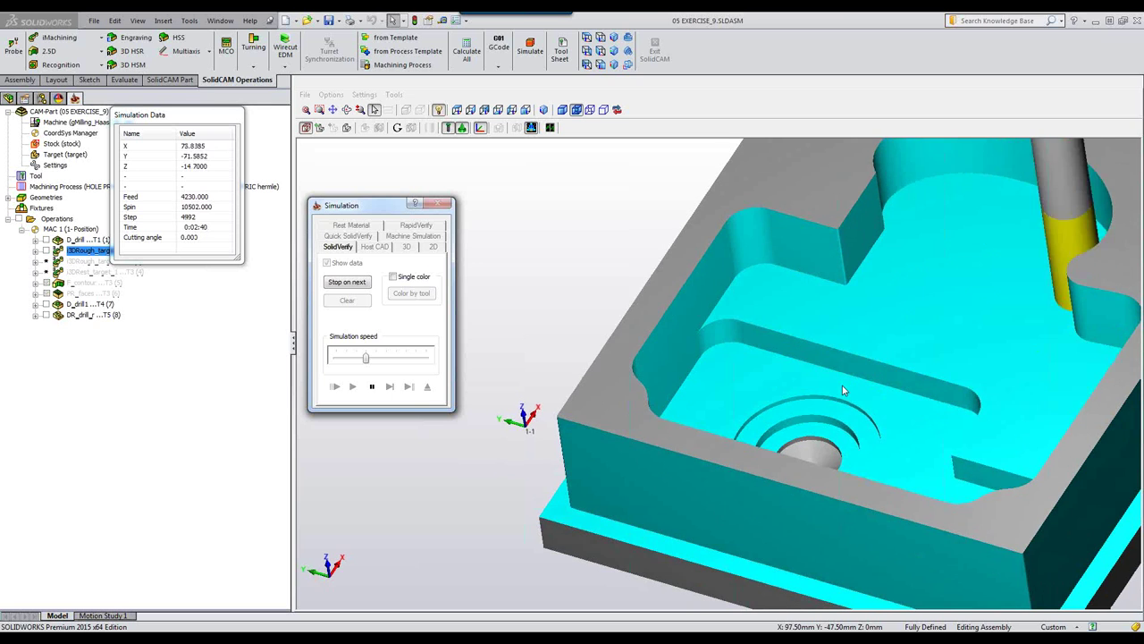
pyautogui.moveTo(842, 386); pyautogui.dragTo(842, 384, button='middle')
pyautogui.scroll(-5, 842, 385)
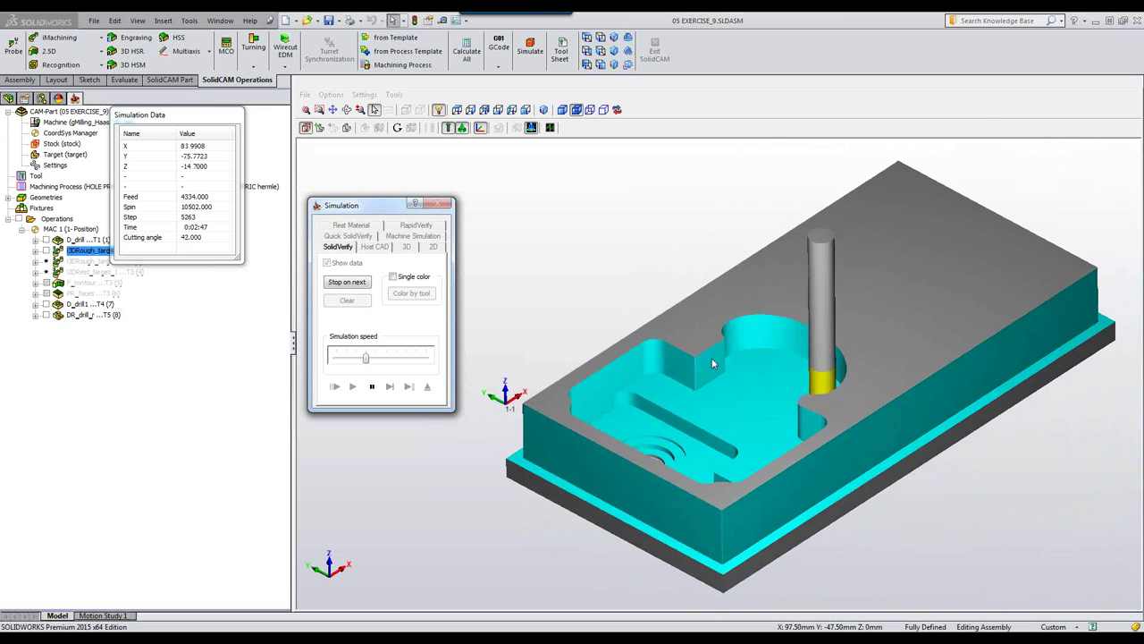
# Advance the pocket roughing simulation to the far end of the part, pause it and inspect the stepped rest cuts up close
pyautogui.moveTo(364, 359); pyautogui.dragTo(406, 361)
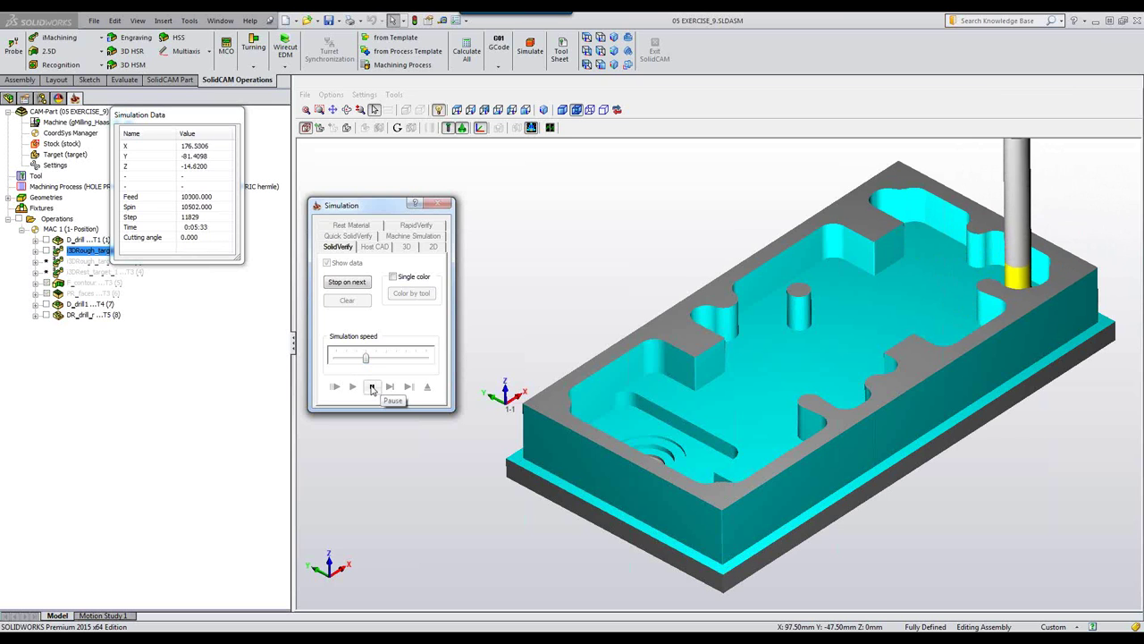
pyautogui.click(372, 387)
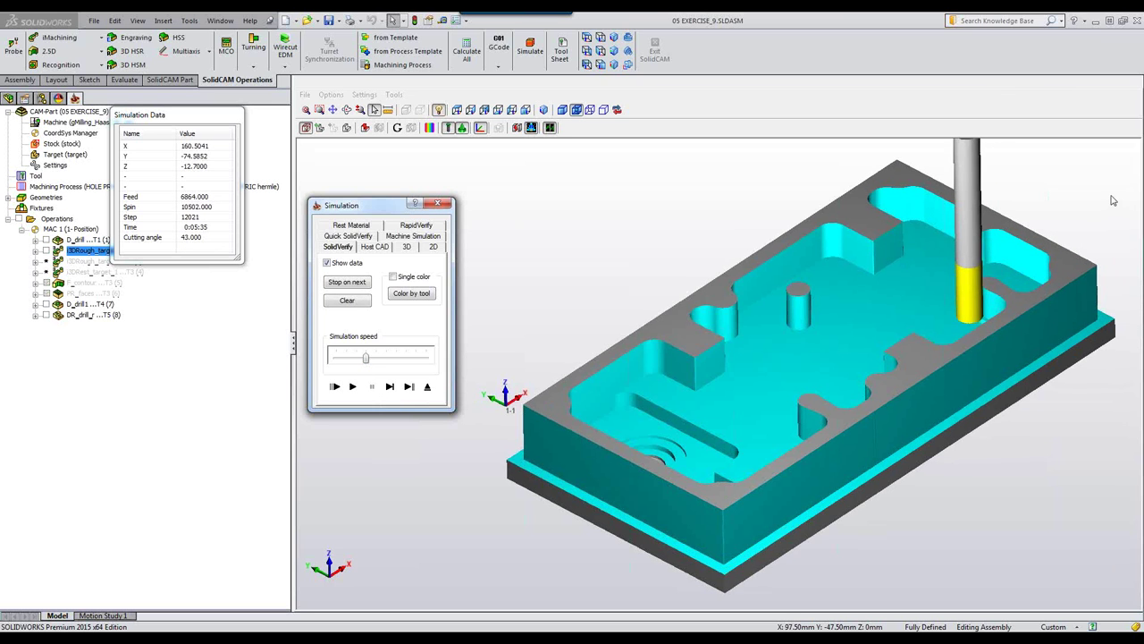
pyautogui.moveTo(1117, 204); pyautogui.dragTo(1113, 200, button='middle')
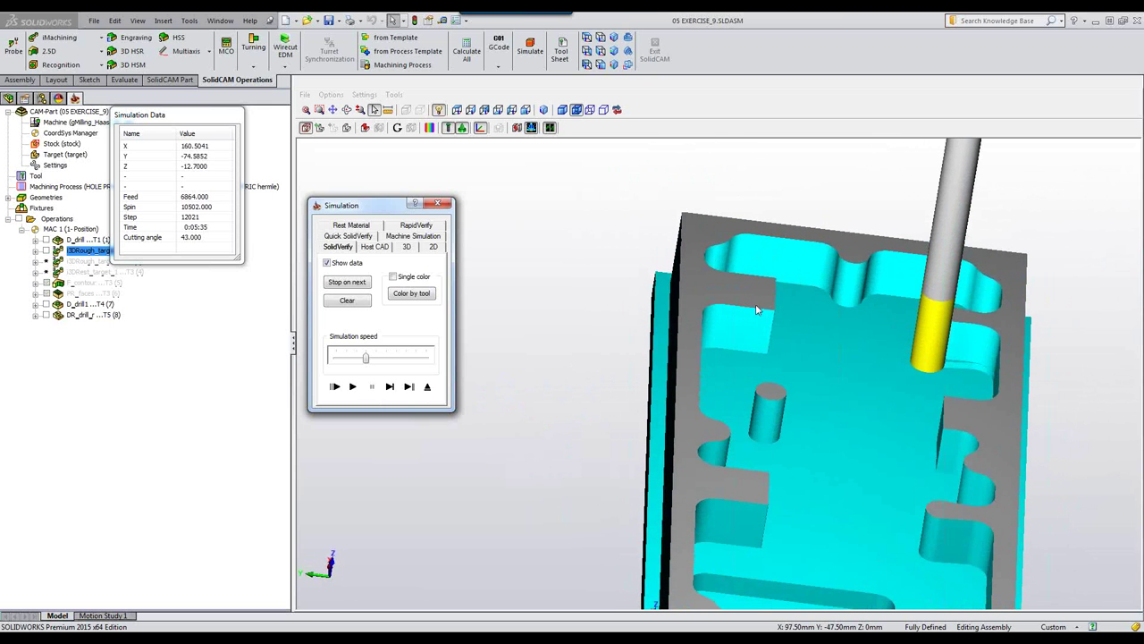
# Resume the simulation, inspect the remaining rest cuts from several angles, finish it at maximum speed and exit the simulation
pyautogui.click(353, 387)
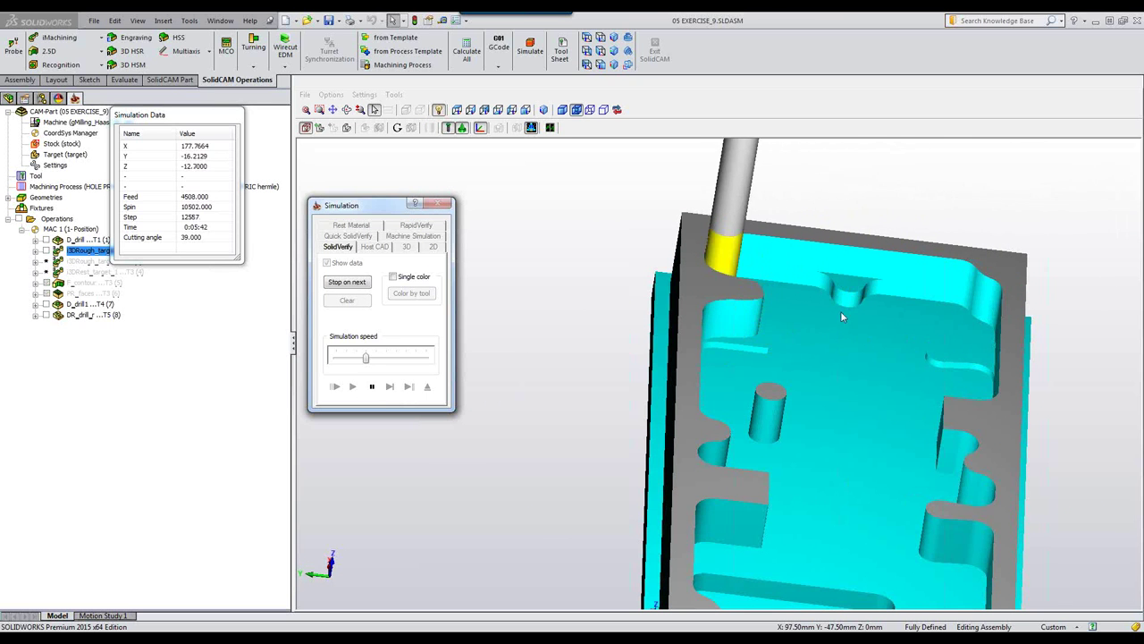
pyautogui.moveTo(831, 317); pyautogui.dragTo(944, 384, button='middle')
pyautogui.moveTo(845, 468); pyautogui.dragTo(819, 522, button='middle')
pyautogui.scroll(2, 820, 523)
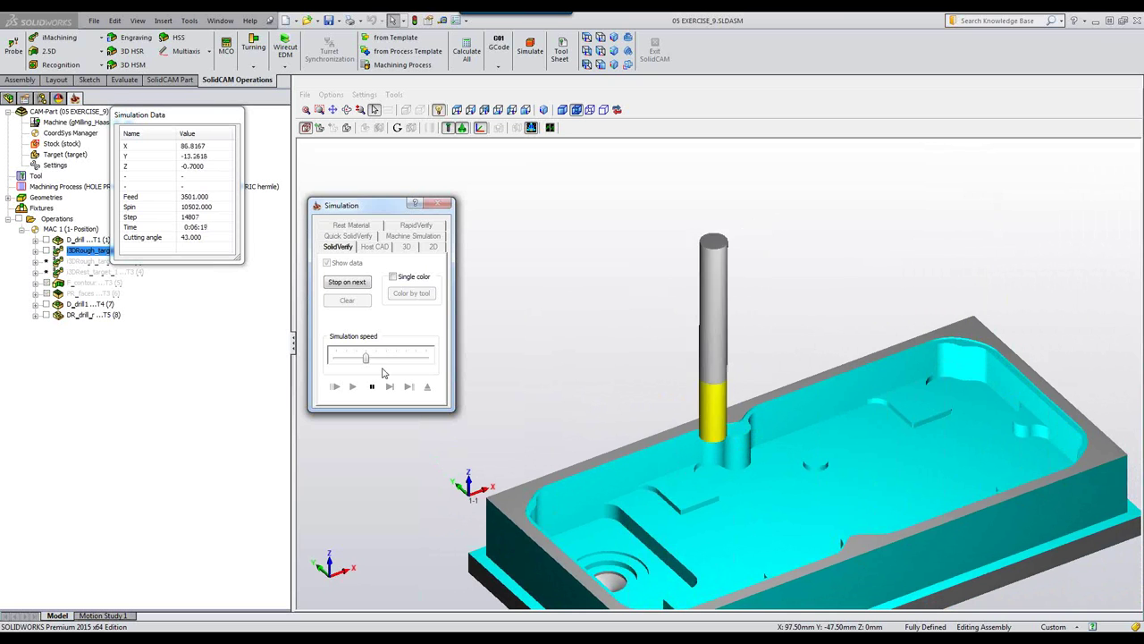
pyautogui.moveTo(365, 357); pyautogui.dragTo(425, 356)
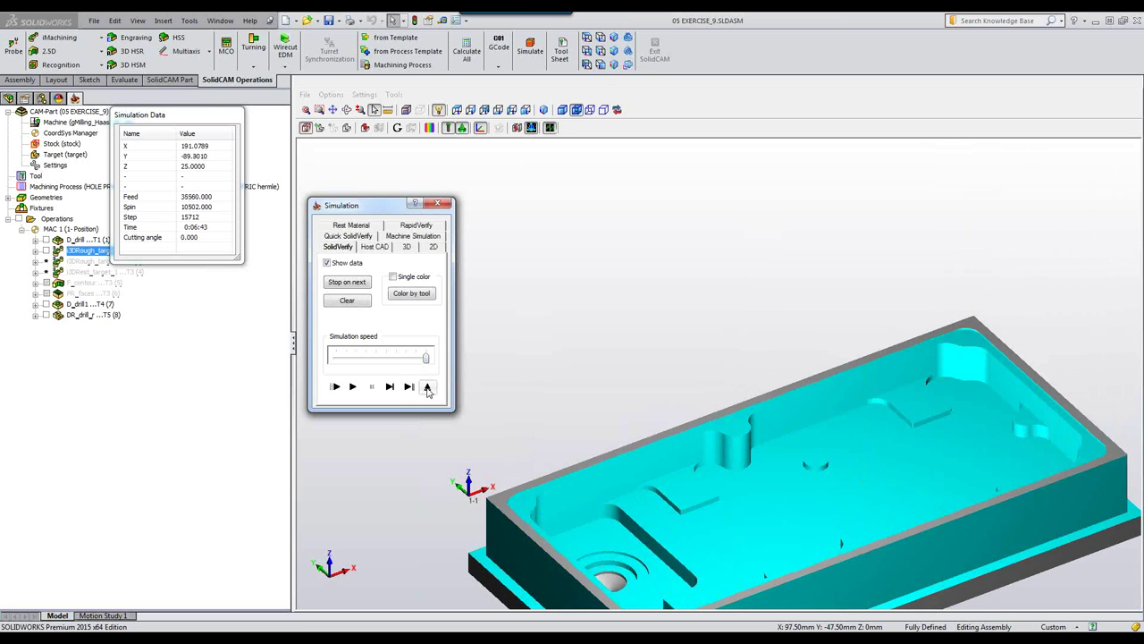
pyautogui.click(427, 388)
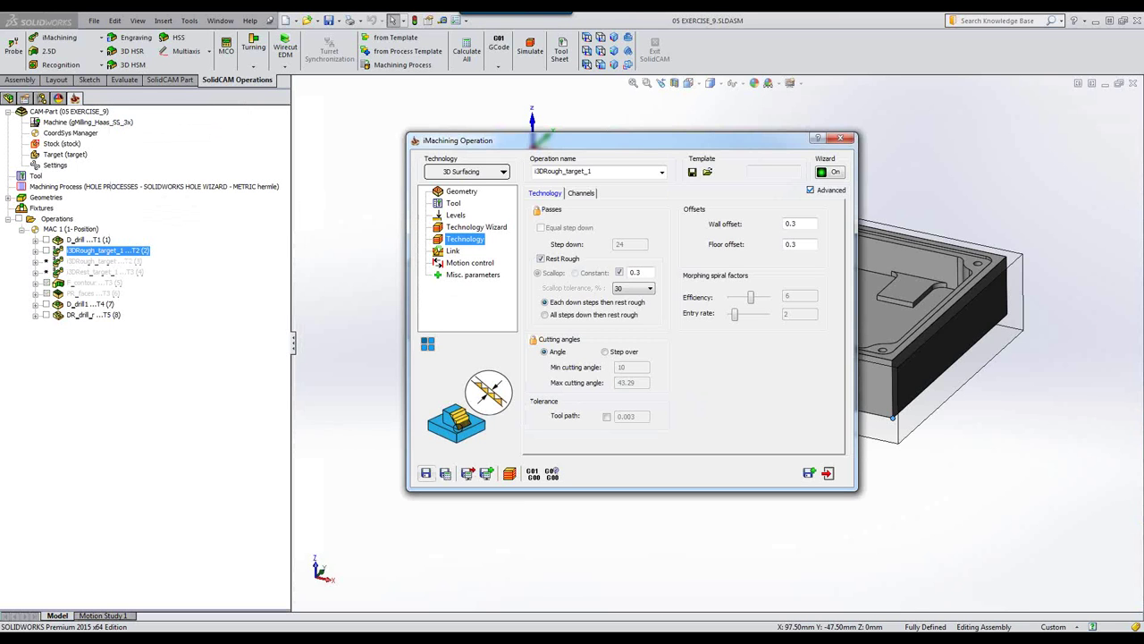
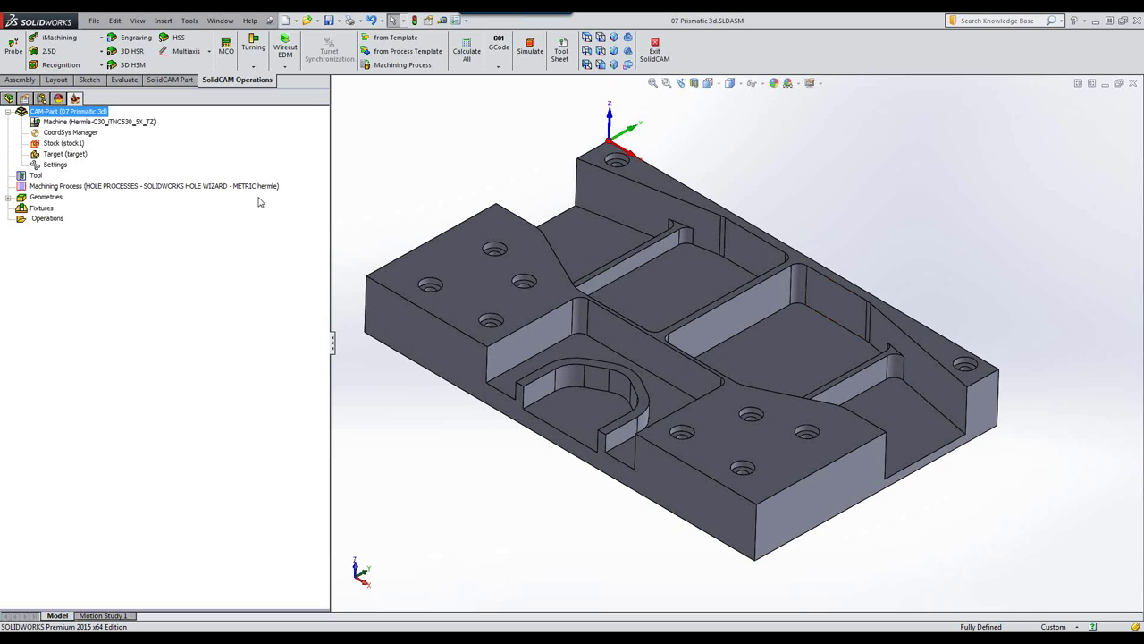
# Start a new 3D iMachining operation on the target of the 07 Prismatic 3d part
pyautogui.click(57, 40)
pyautogui.click(51, 145)
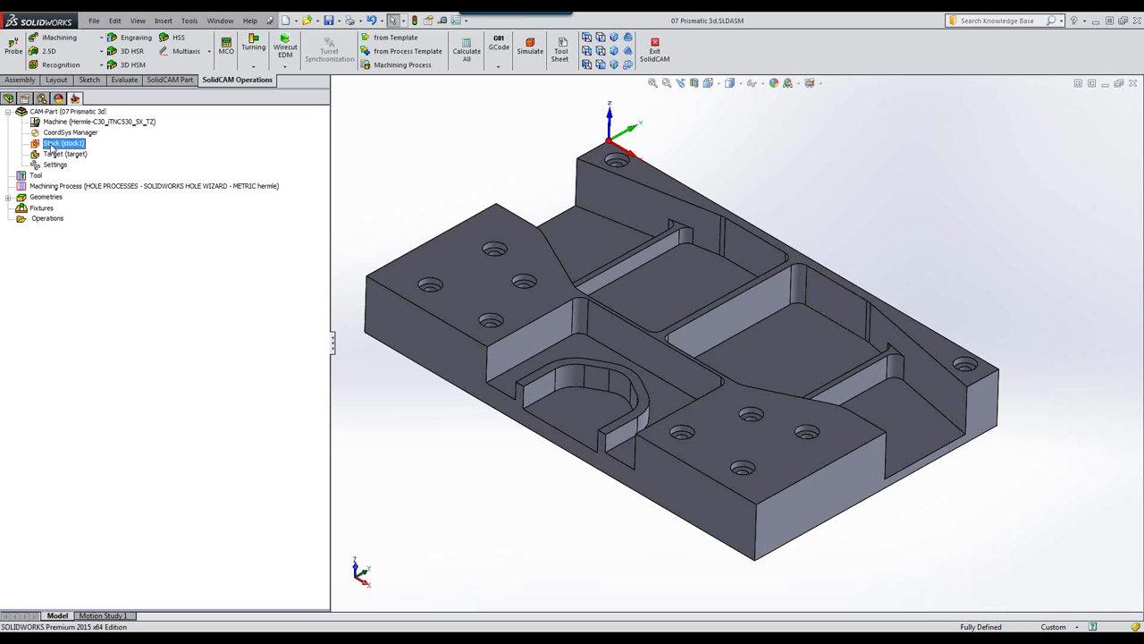
pyautogui.click(52, 155)
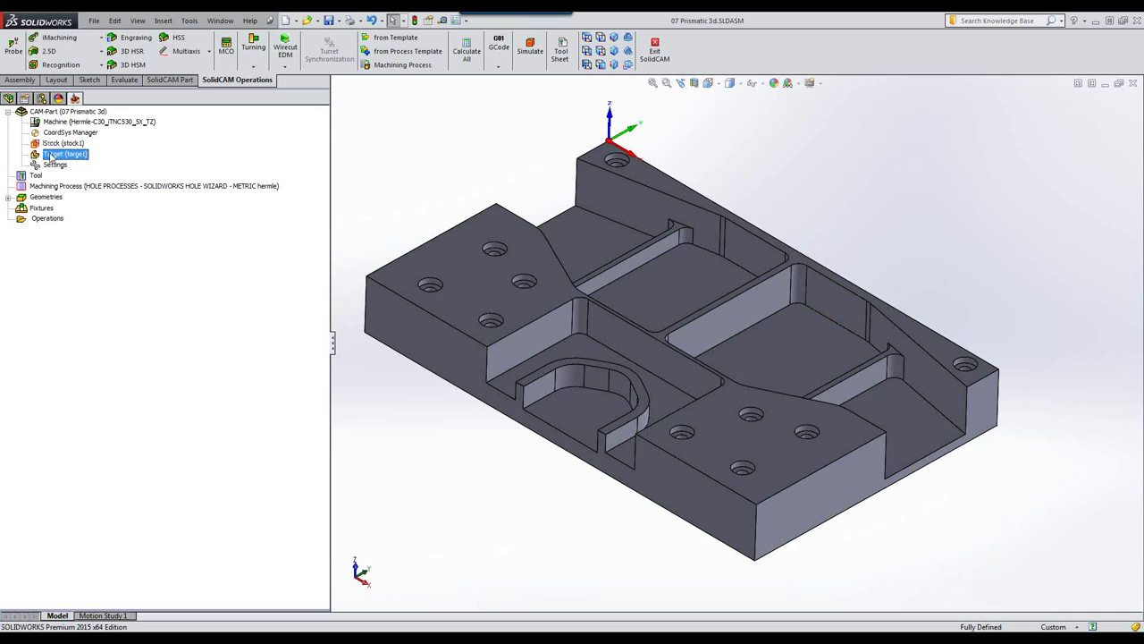
pyautogui.click(55, 39)
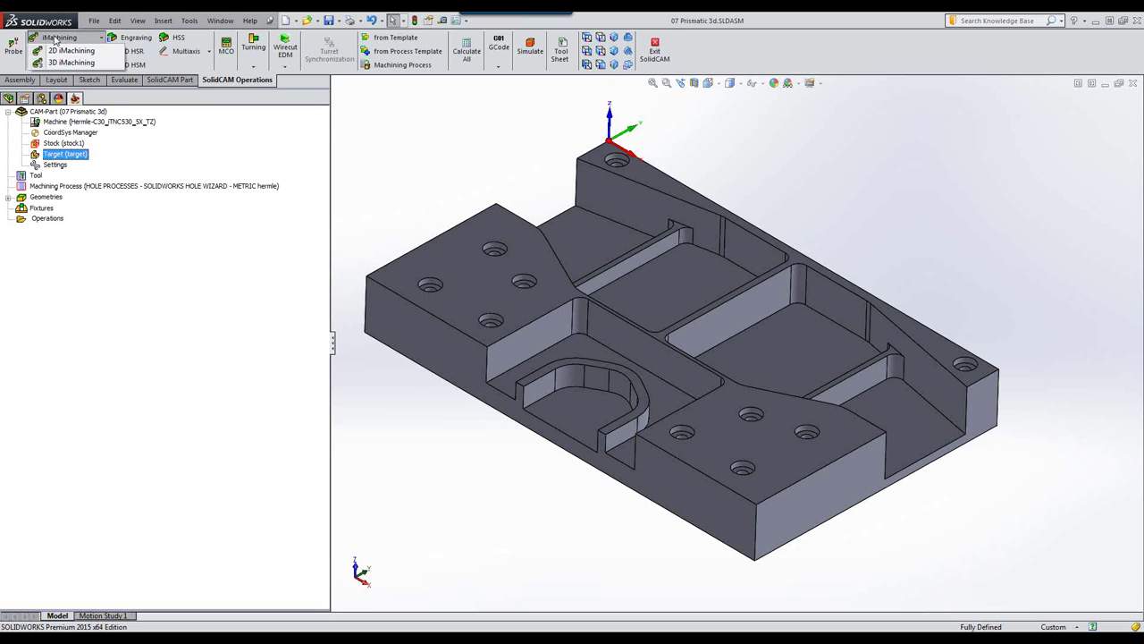
pyautogui.click(56, 64)
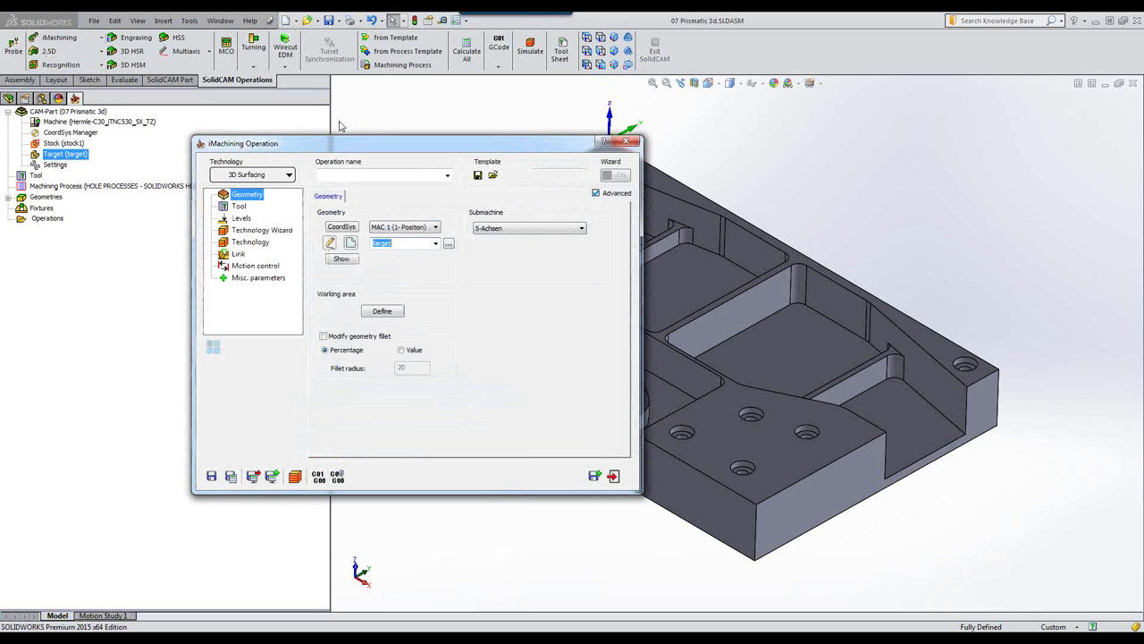
# Assign tool number 2, the 12 mm end mill, to the iMachining operation
pyautogui.click(236, 207)
pyautogui.click(385, 362)
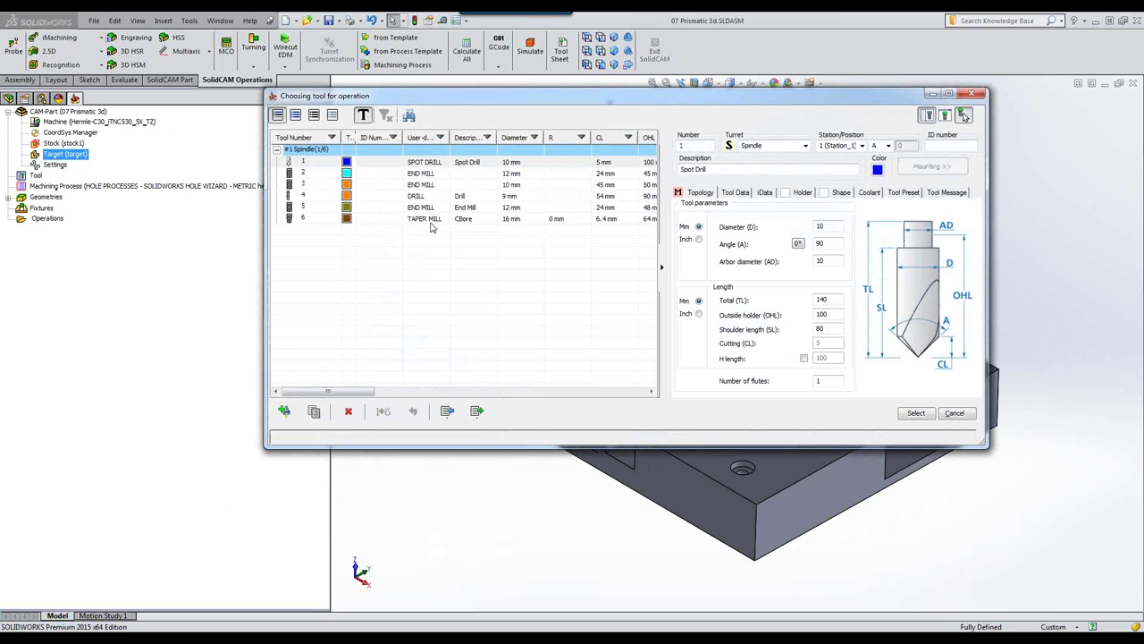
pyautogui.click(417, 173)
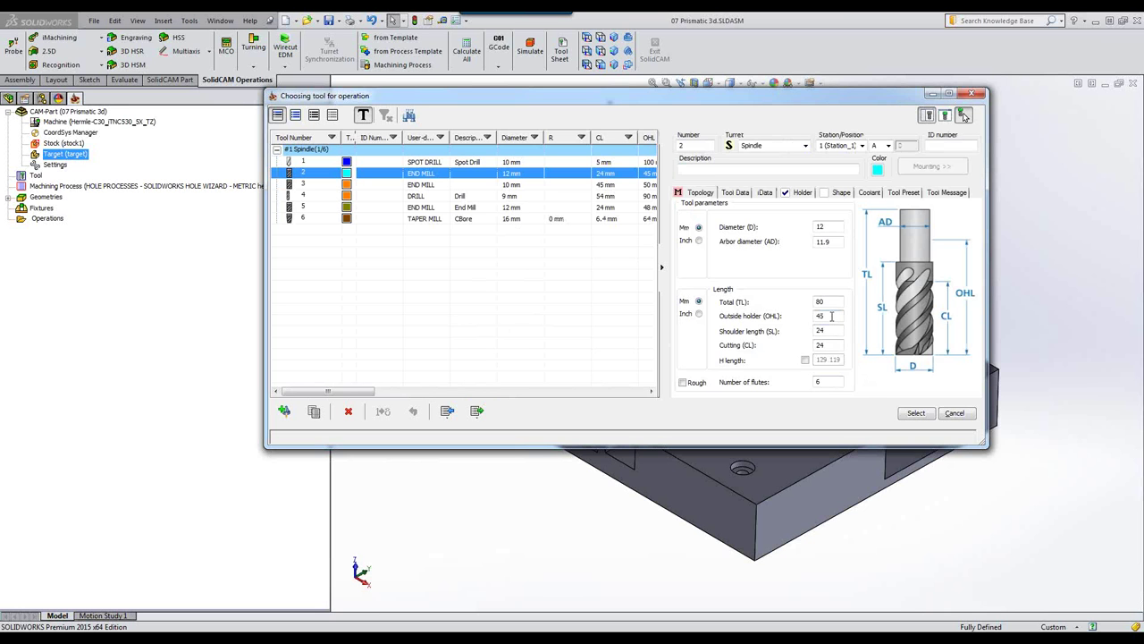
pyautogui.click(915, 413)
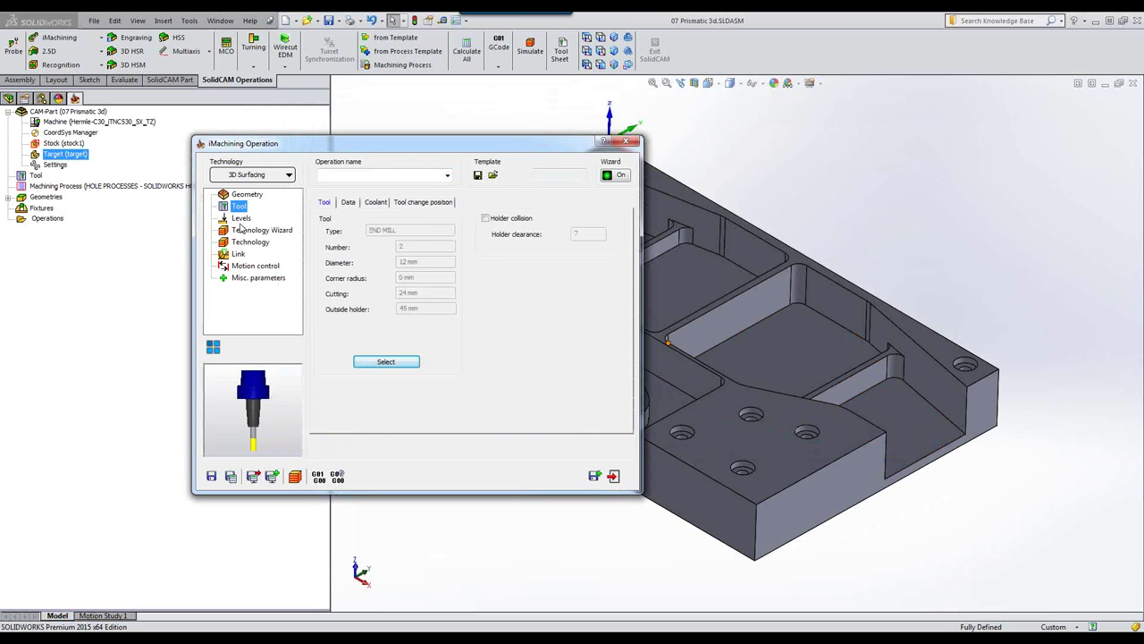
# Check the levels and automatic step down, and set both the wall and floor offsets to 0.3
pyautogui.click(240, 219)
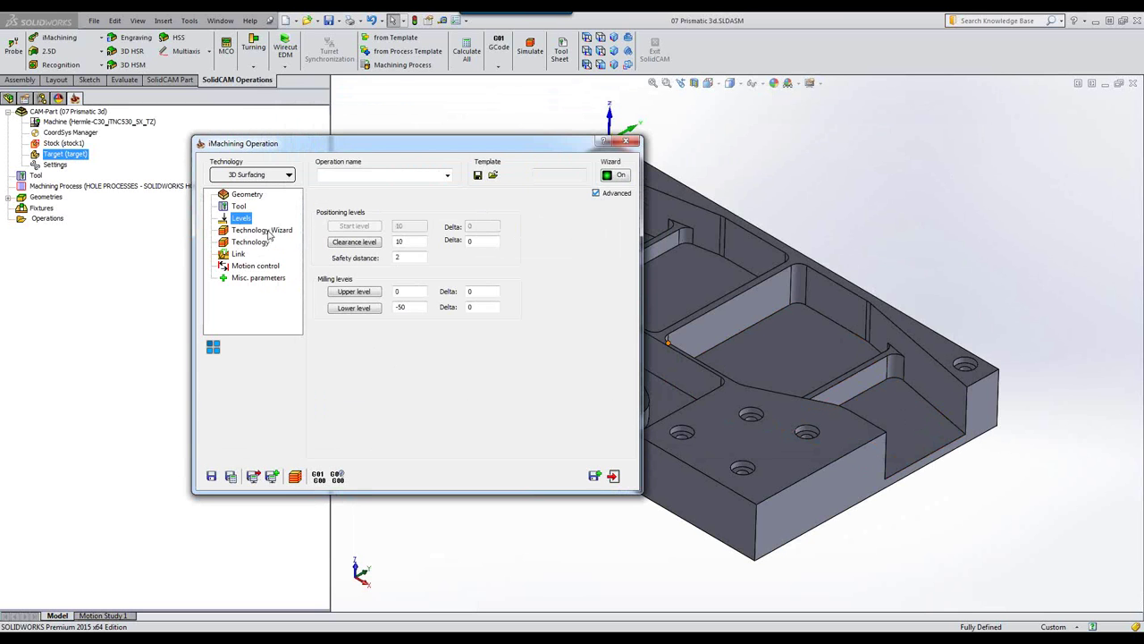
pyautogui.click(263, 230)
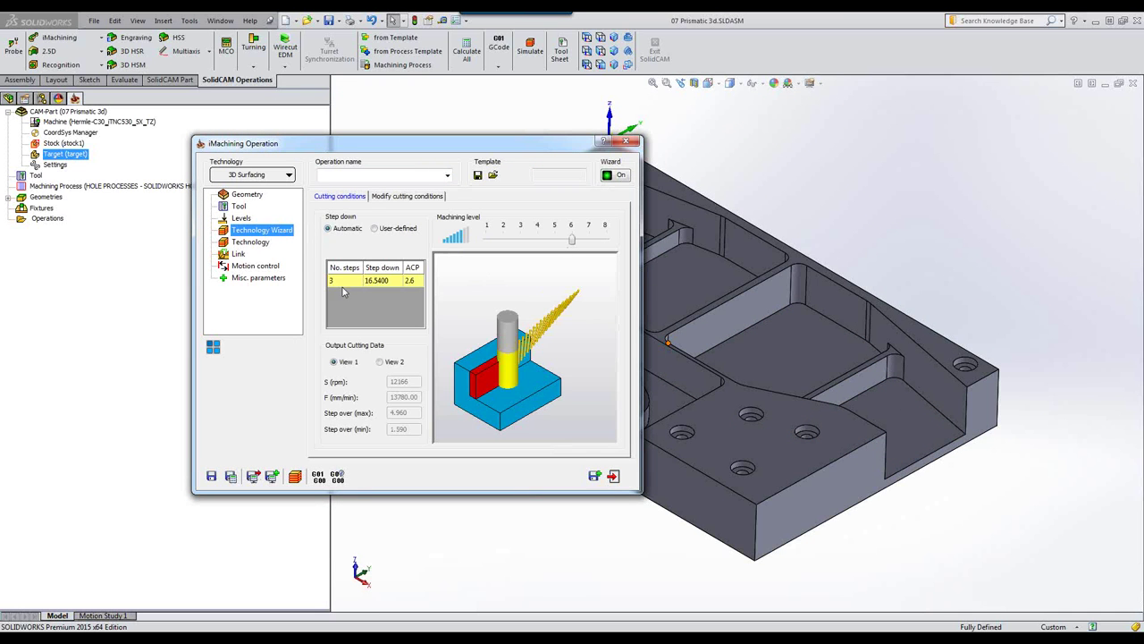
pyautogui.click(249, 242)
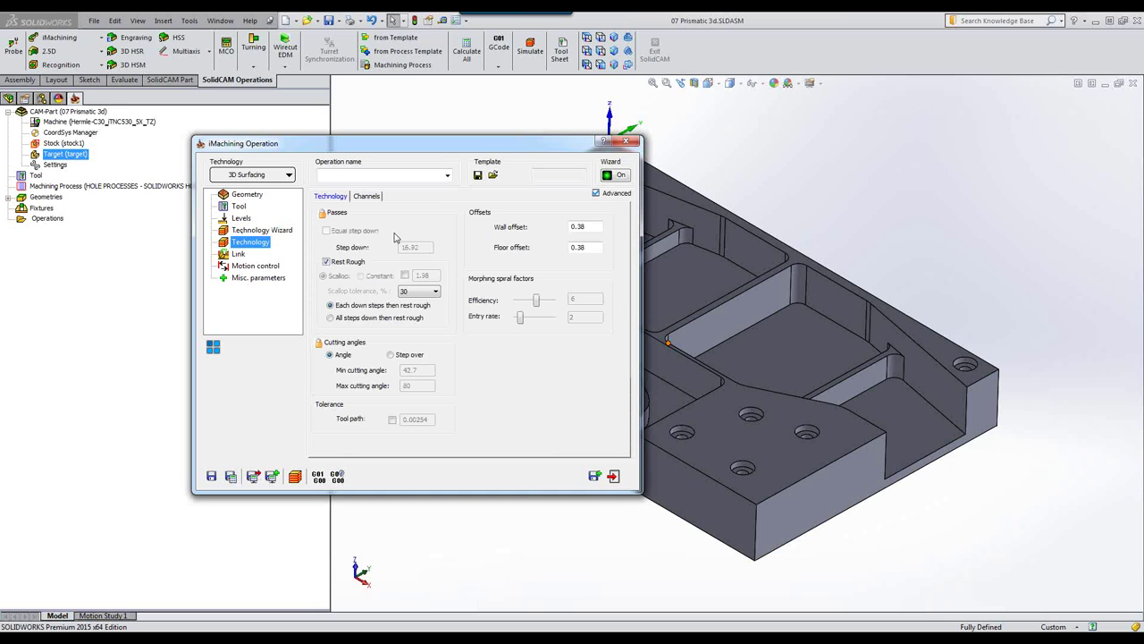
pyautogui.doubleClick(585, 228)
pyautogui.write('.3')
pyautogui.click(597, 246)
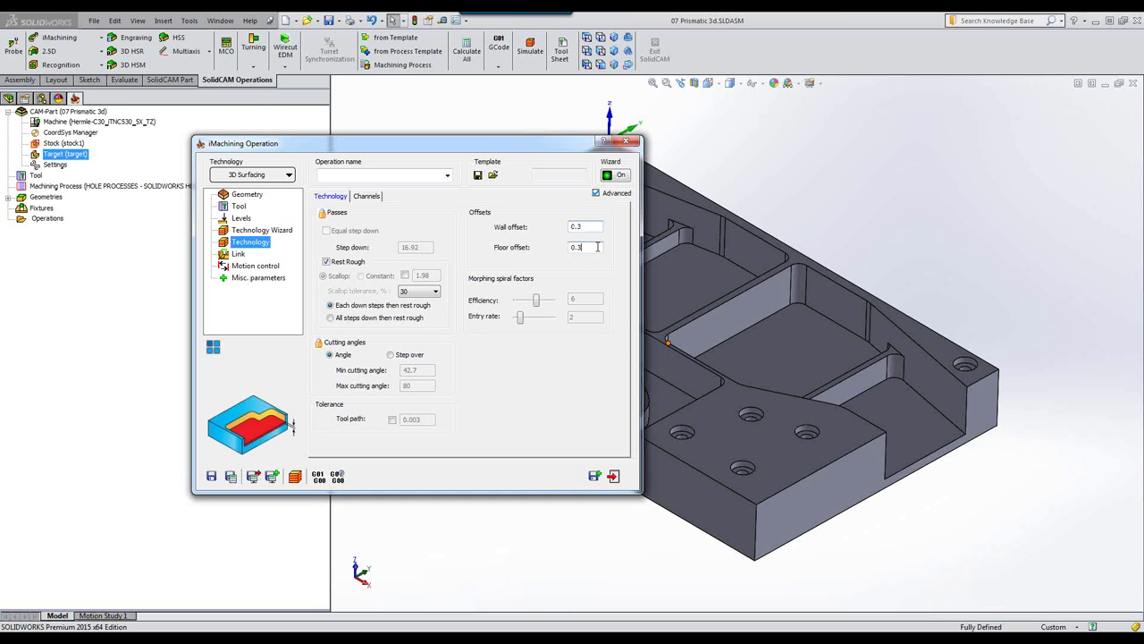
# Override the rest rough scallop with 0.3, and save and calculate the operation
pyautogui.click(405, 277)
pyautogui.doubleClick(425, 274)
pyautogui.write('3')
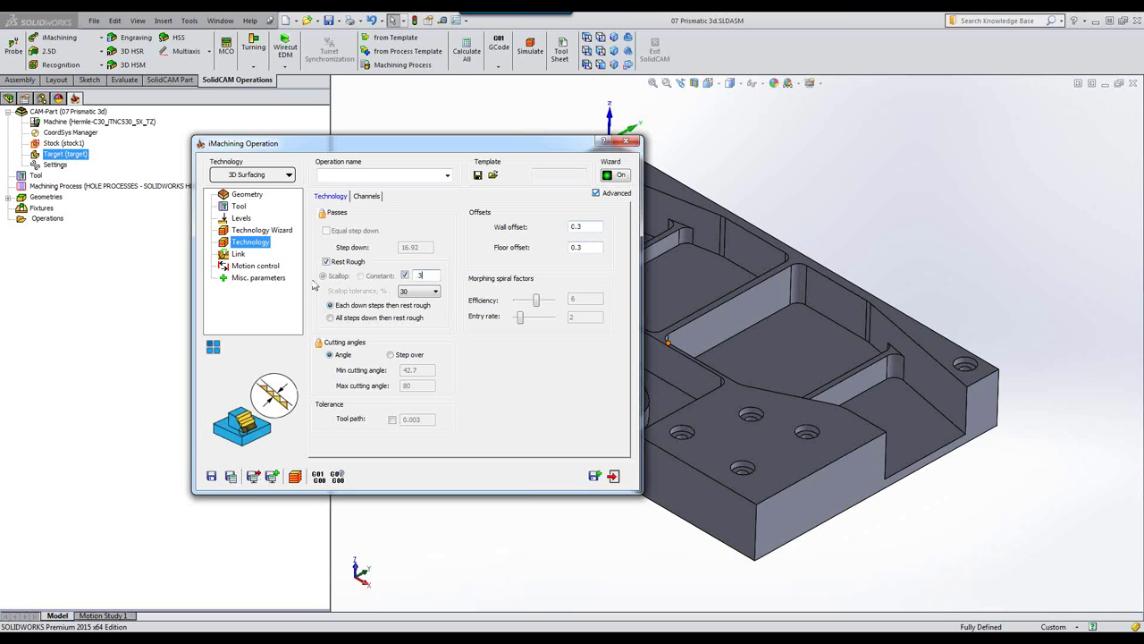
pyautogui.click(230, 476)
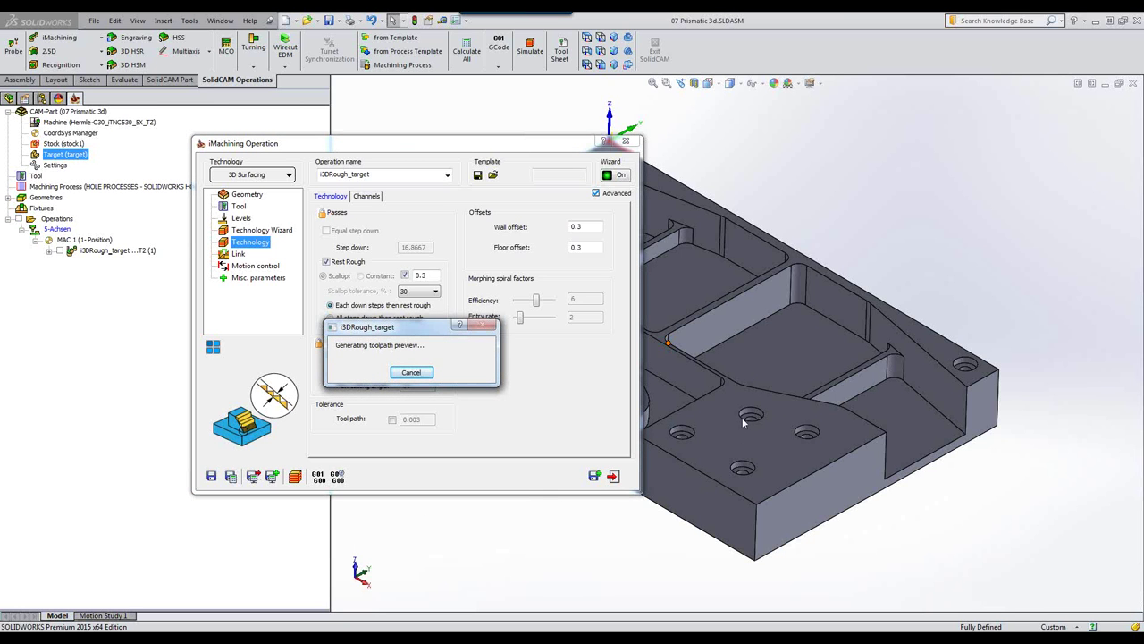
# Simulate the complete roughing operation in SolidVerify at an increased speed, and close the simulation and the operation
pyautogui.click(295, 477)
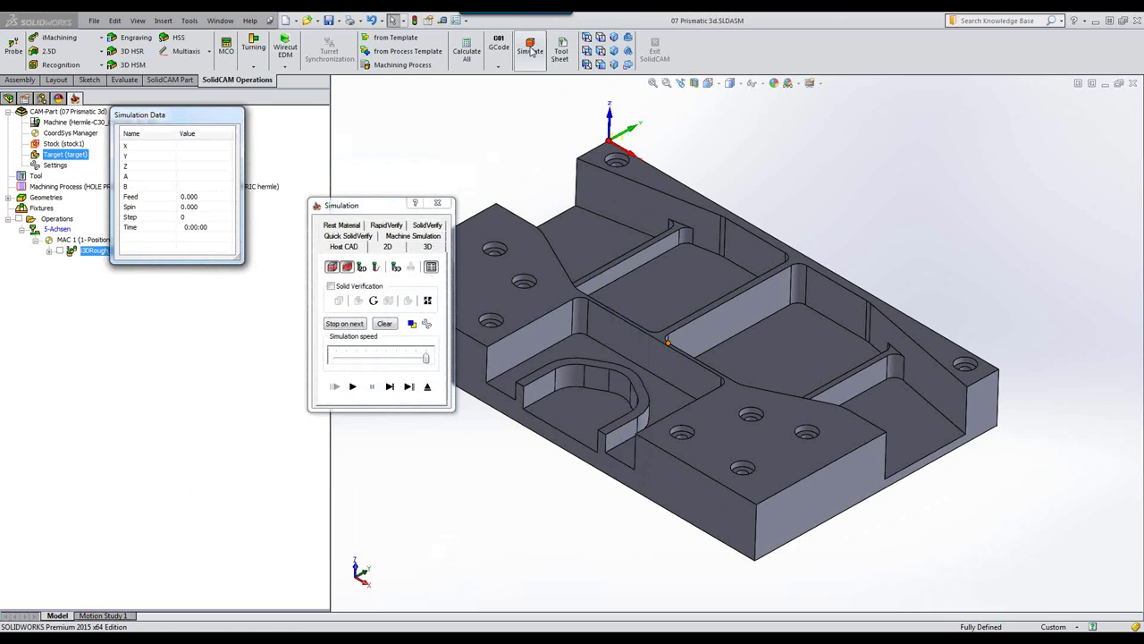
pyautogui.click(414, 226)
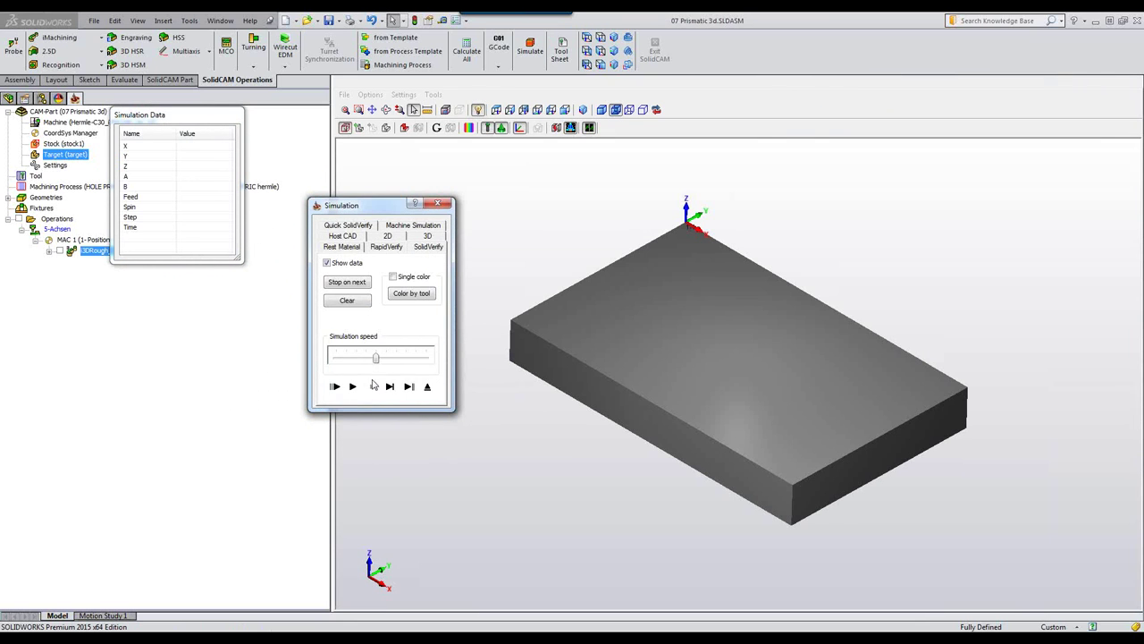
pyautogui.click(352, 386)
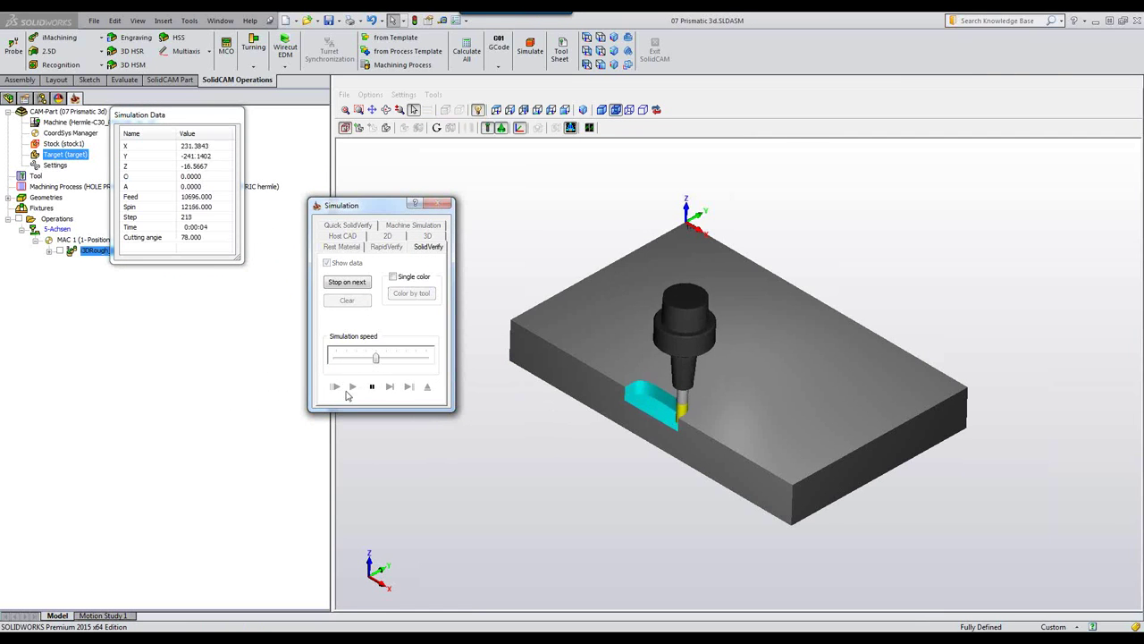
pyautogui.moveTo(375, 358); pyautogui.dragTo(415, 358)
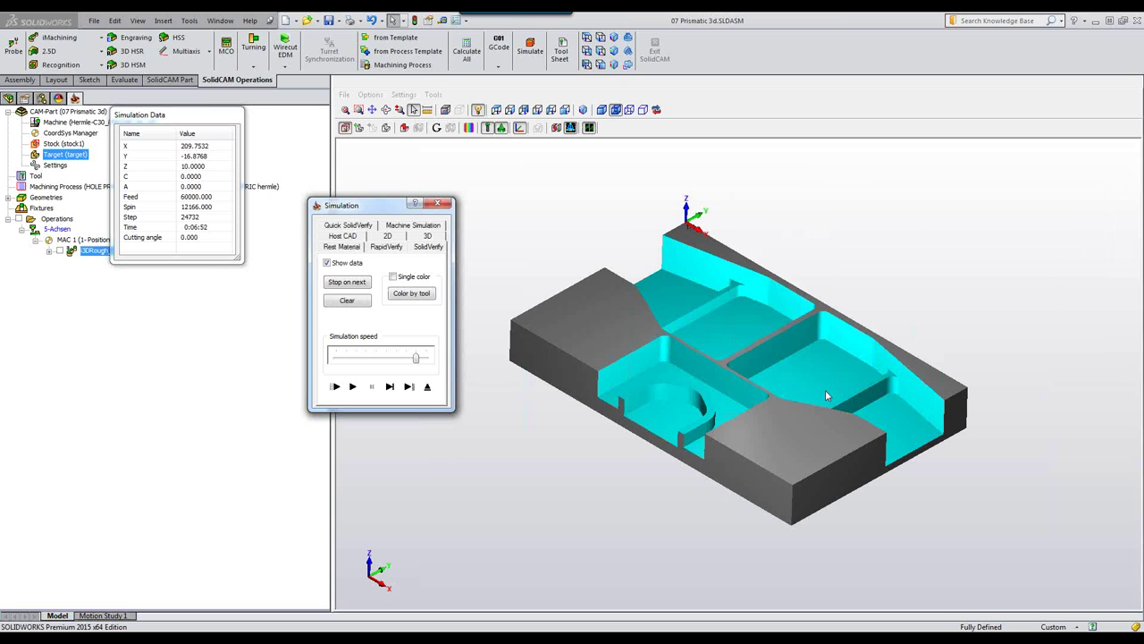
pyautogui.click(429, 387)
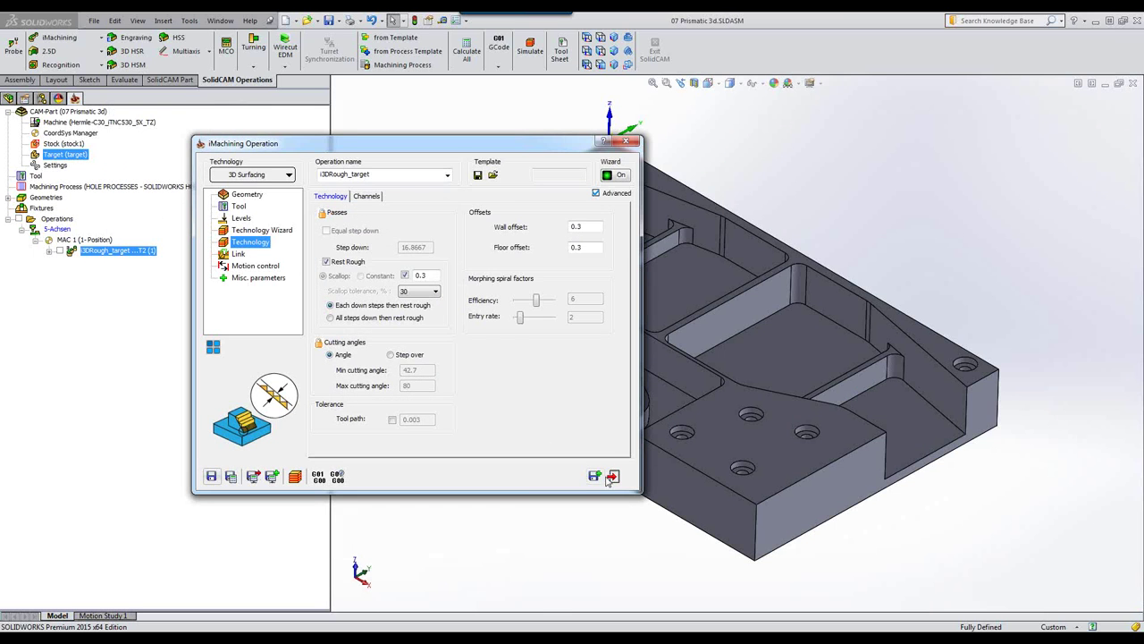
pyautogui.click(613, 476)
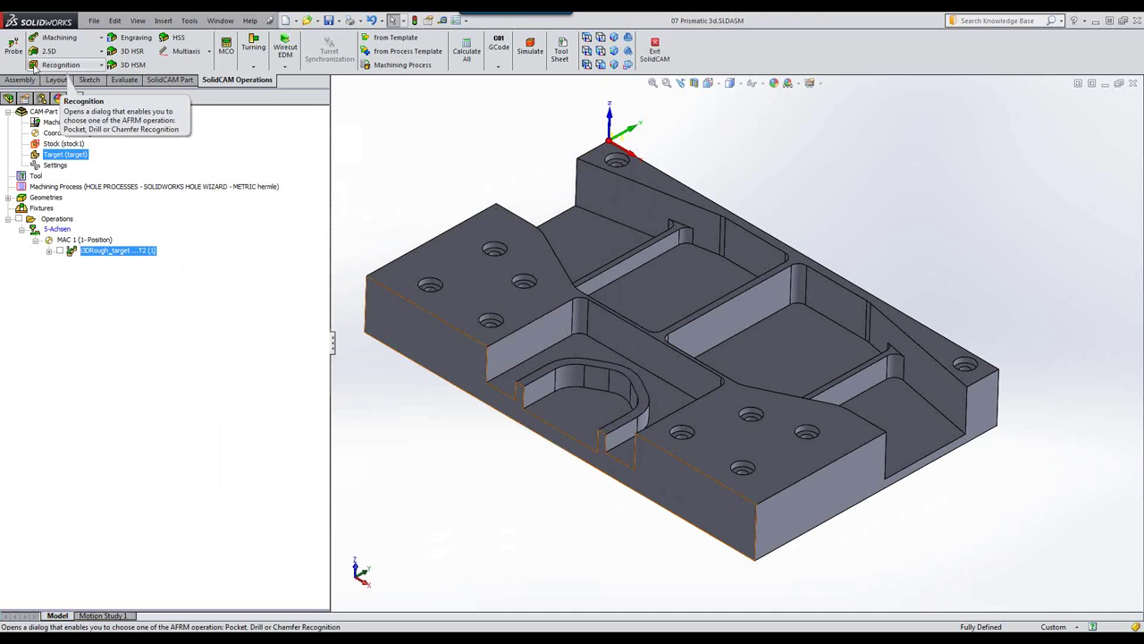
# Start a Pocket Recognition operation and begin defining a new face geometry for it
pyautogui.click(34, 68)
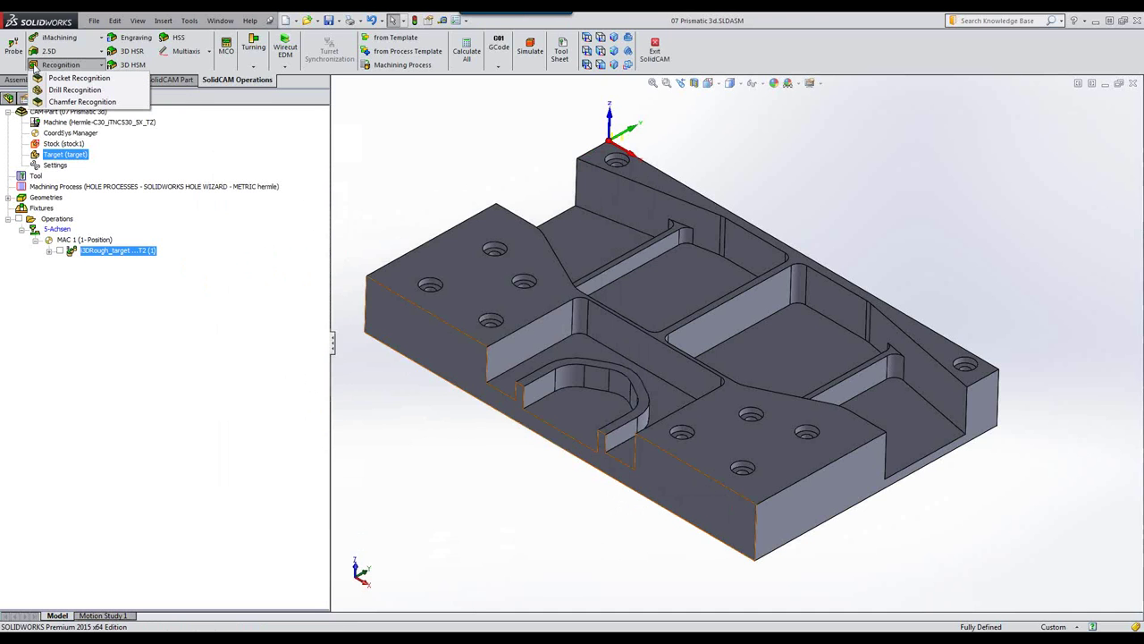
pyautogui.click(62, 79)
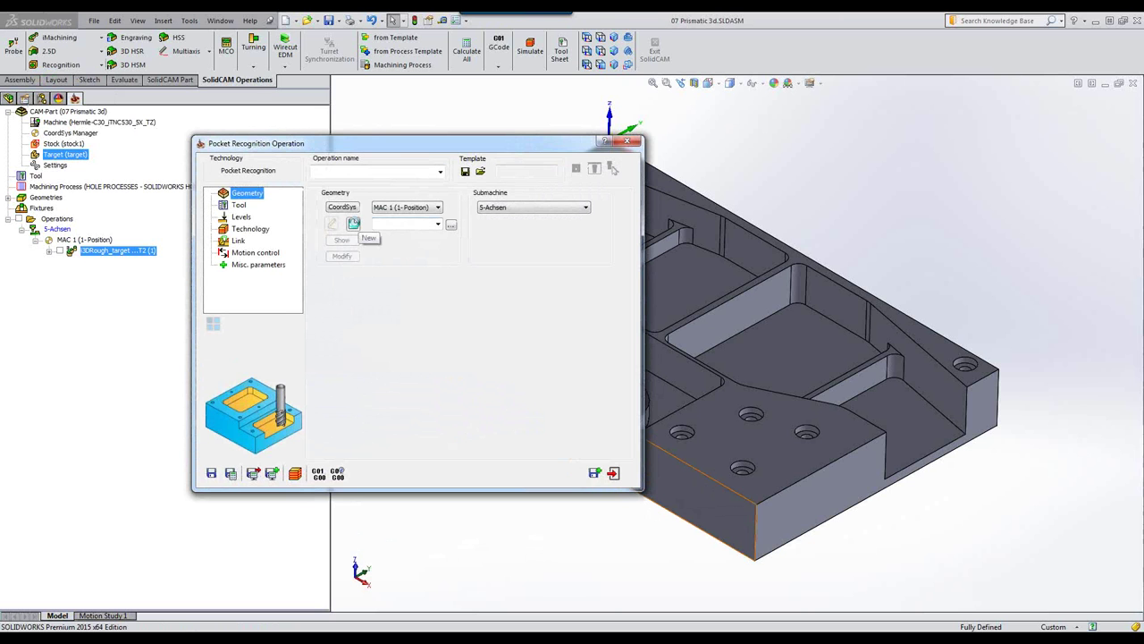
pyautogui.click(354, 223)
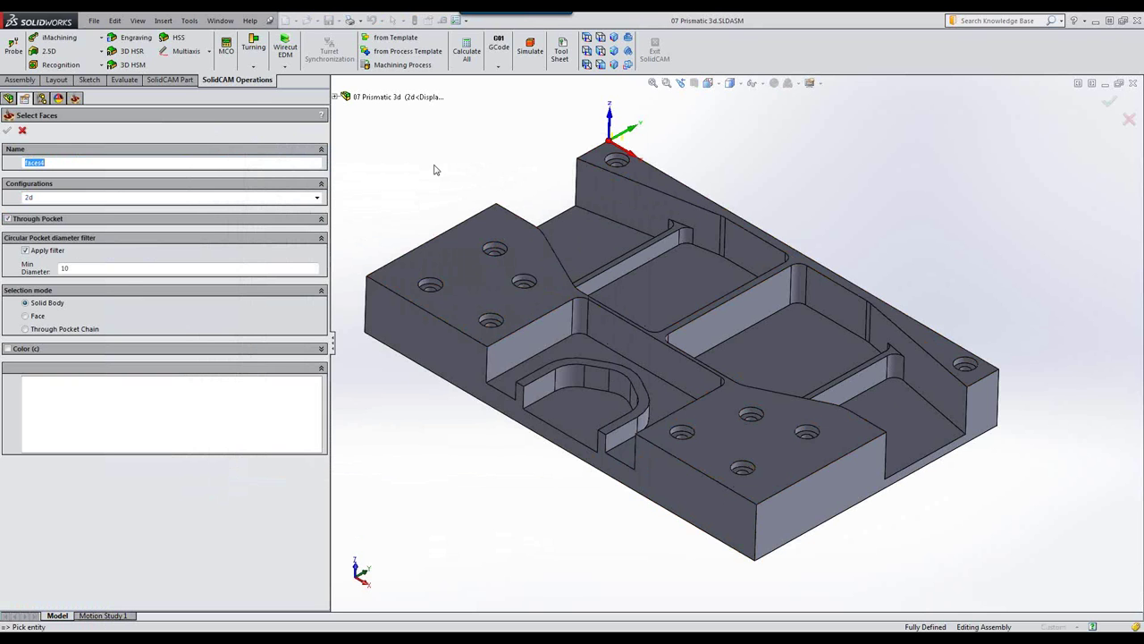
# Set the circular pocket filter's minimum diameter to 18.01 from a counterbore hole and select the solid body for recognition
pyautogui.click(86, 265)
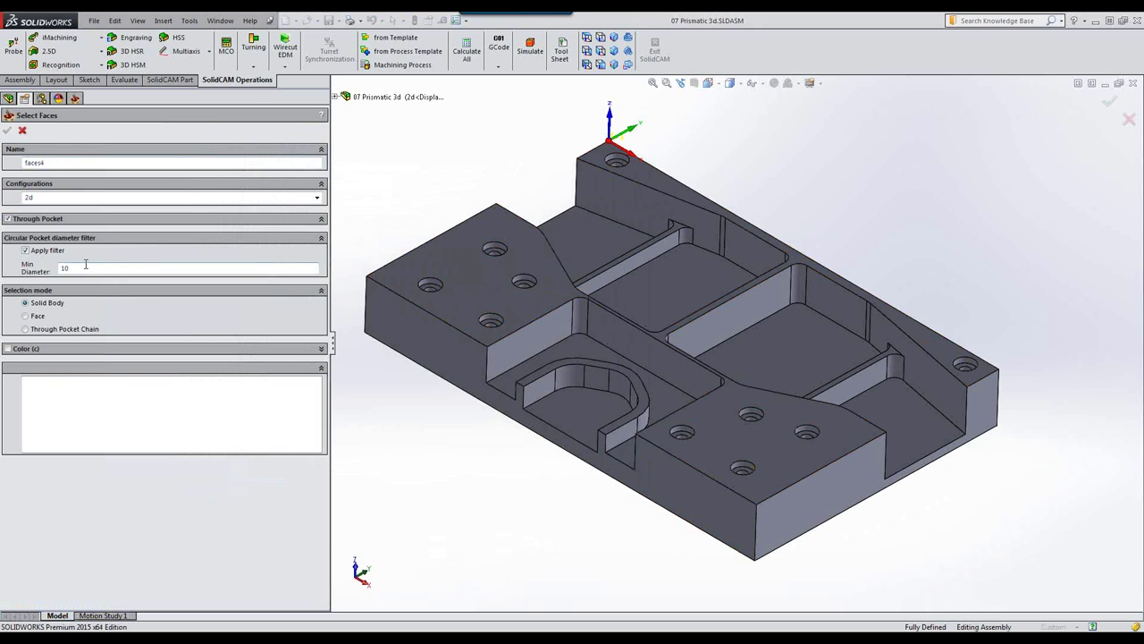
pyautogui.click(428, 279)
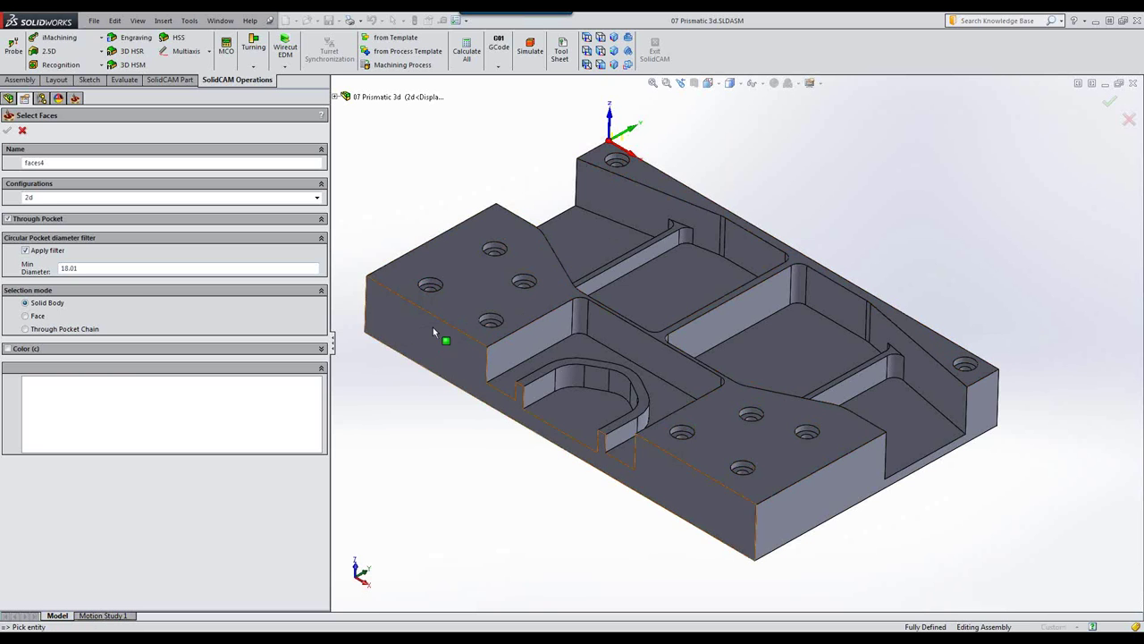
pyautogui.click(450, 304)
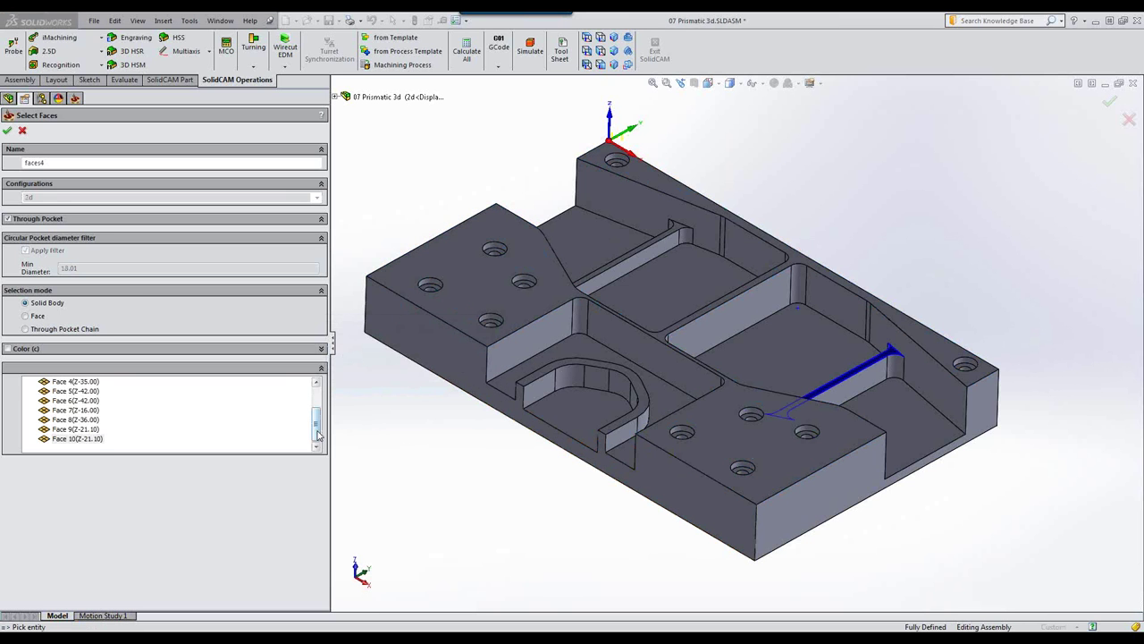
# Review the recognized pocket faces, remove the top face at Z0.00 from the selection, and accept the face geometry
pyautogui.moveTo(316, 428); pyautogui.dragTo(316, 386)
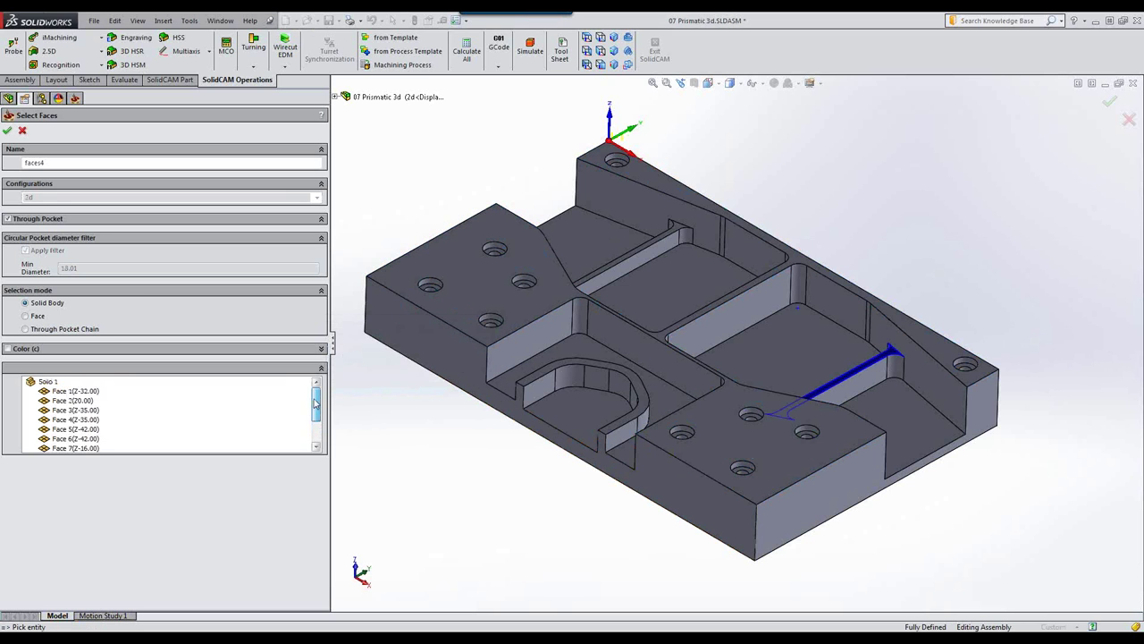
pyautogui.click(49, 382)
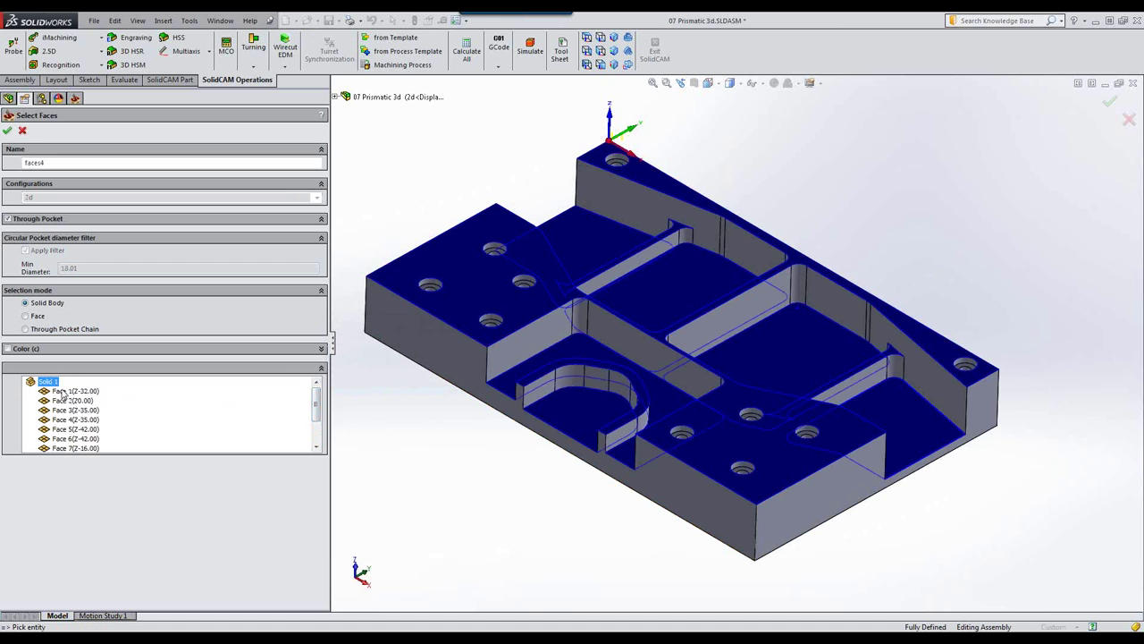
pyautogui.click(64, 391)
pyautogui.click(64, 401)
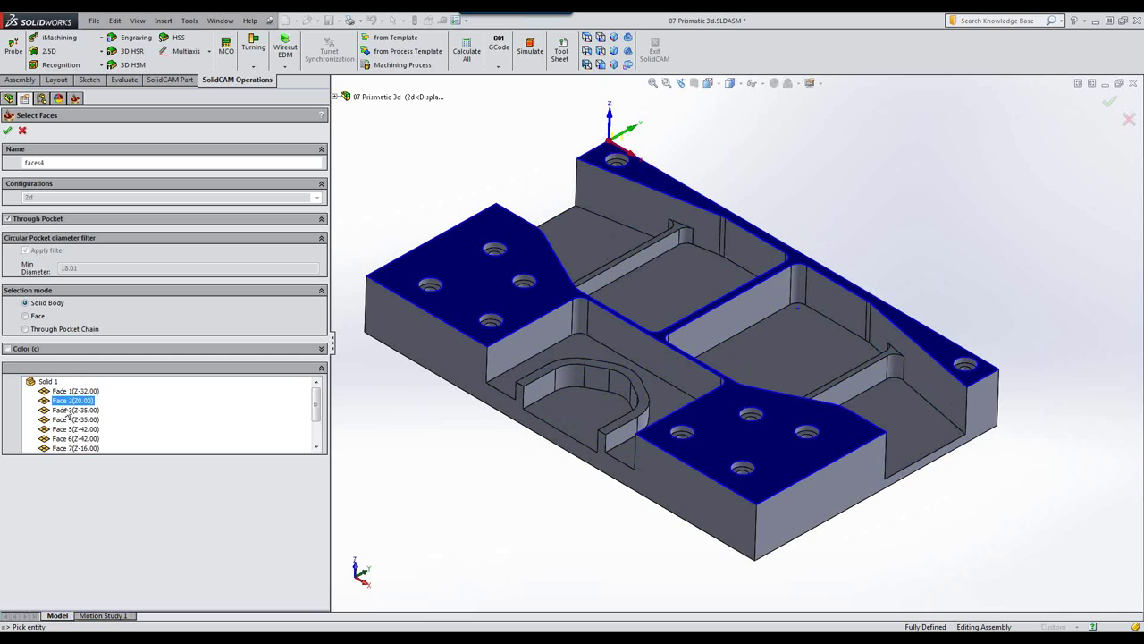
pyautogui.rightClick(65, 399)
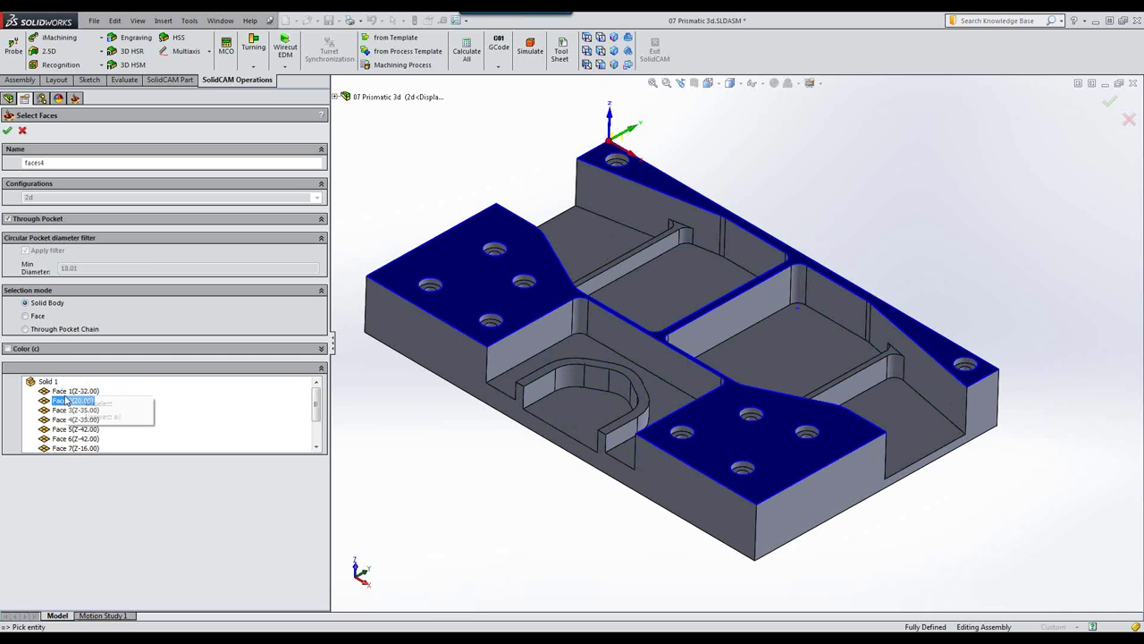
pyautogui.click(97, 404)
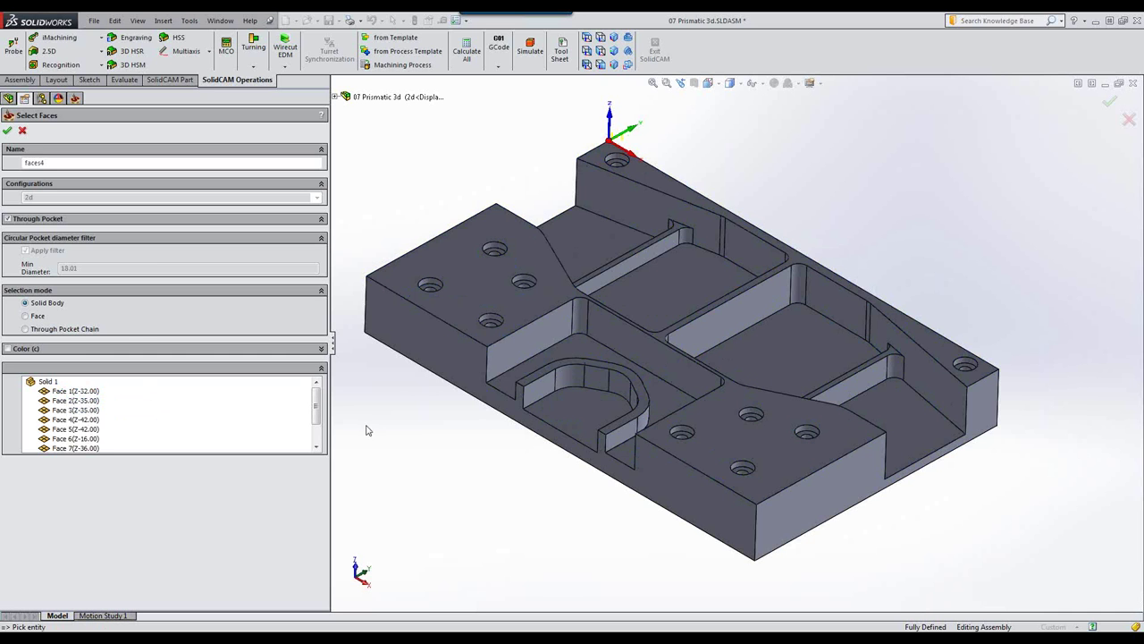
pyautogui.click(7, 130)
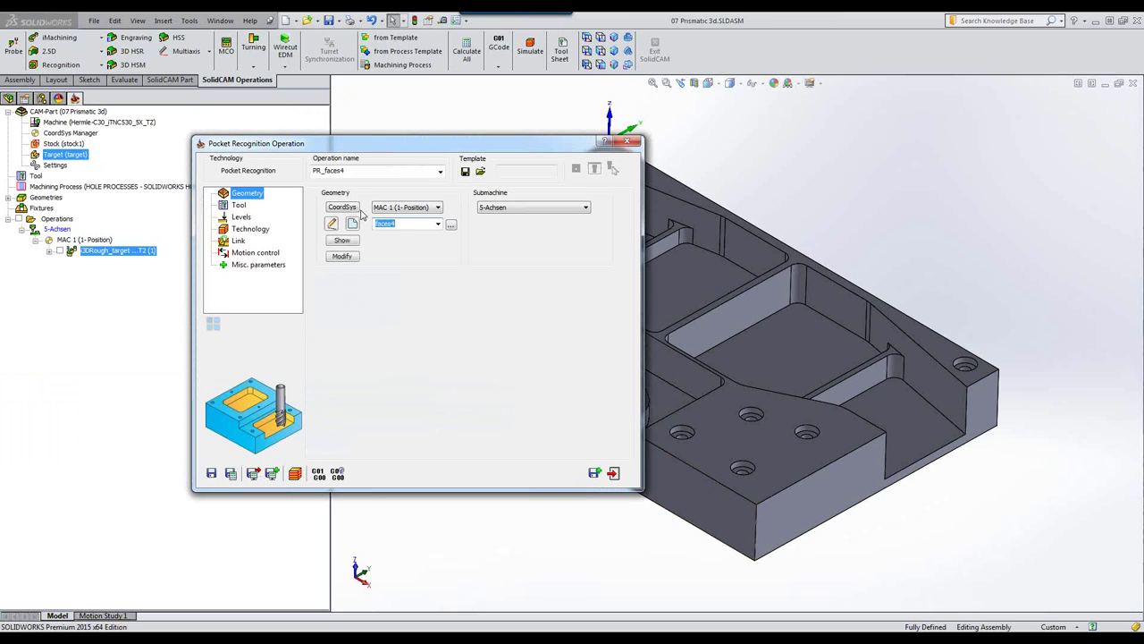
# Assign tool 3, the 10 mm end mill, to the pocket recognition operation
pyautogui.click(236, 206)
pyautogui.click(410, 364)
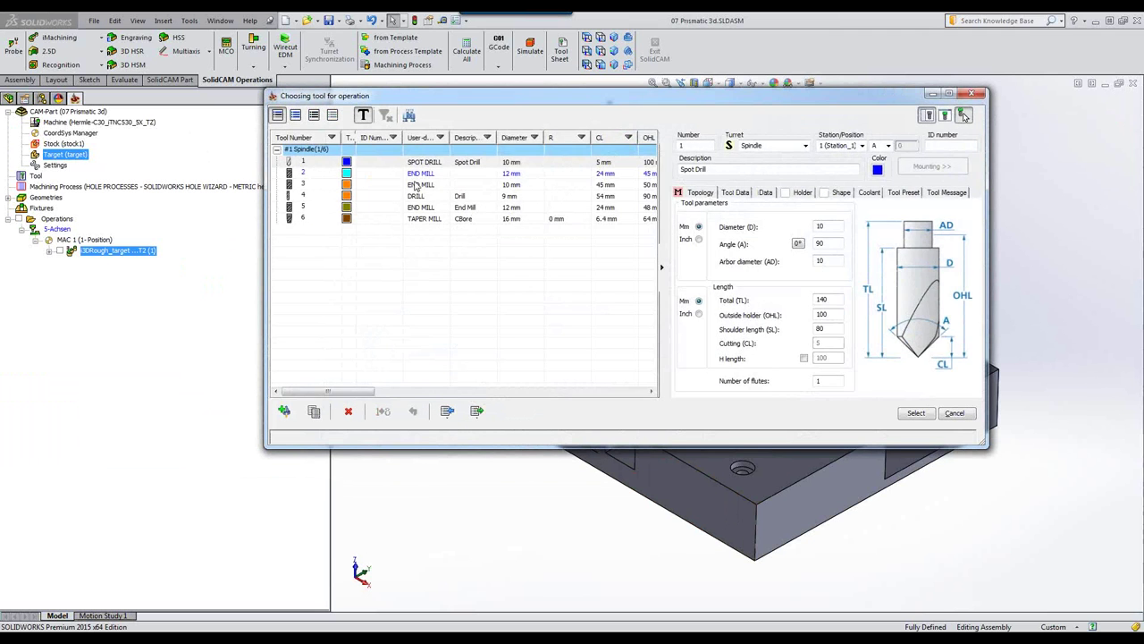
pyautogui.click(416, 185)
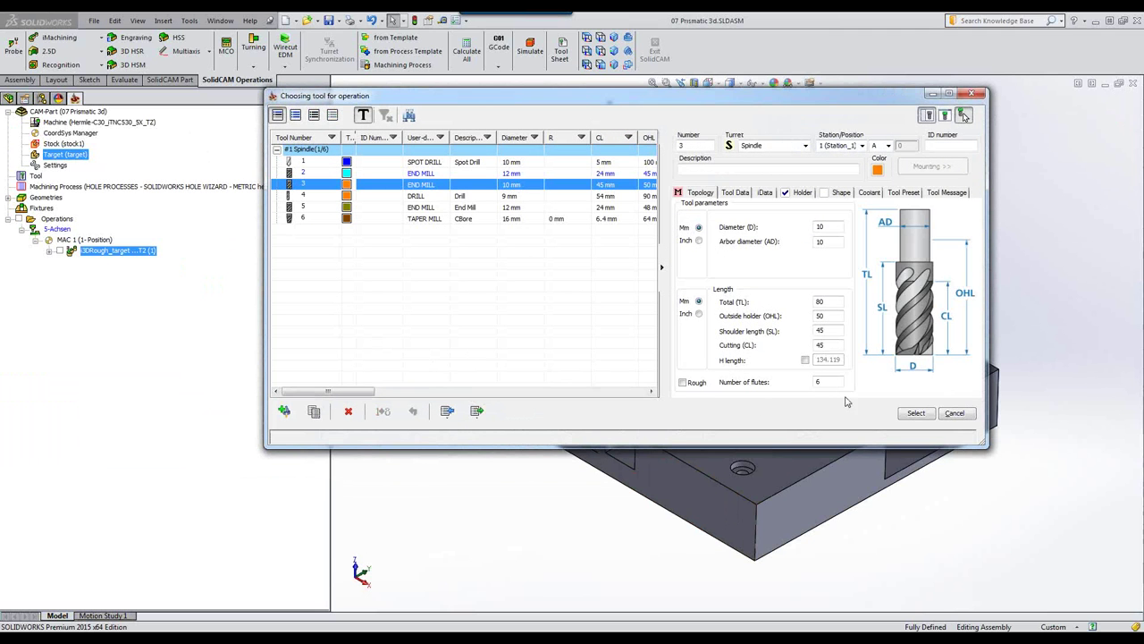
pyautogui.click(916, 413)
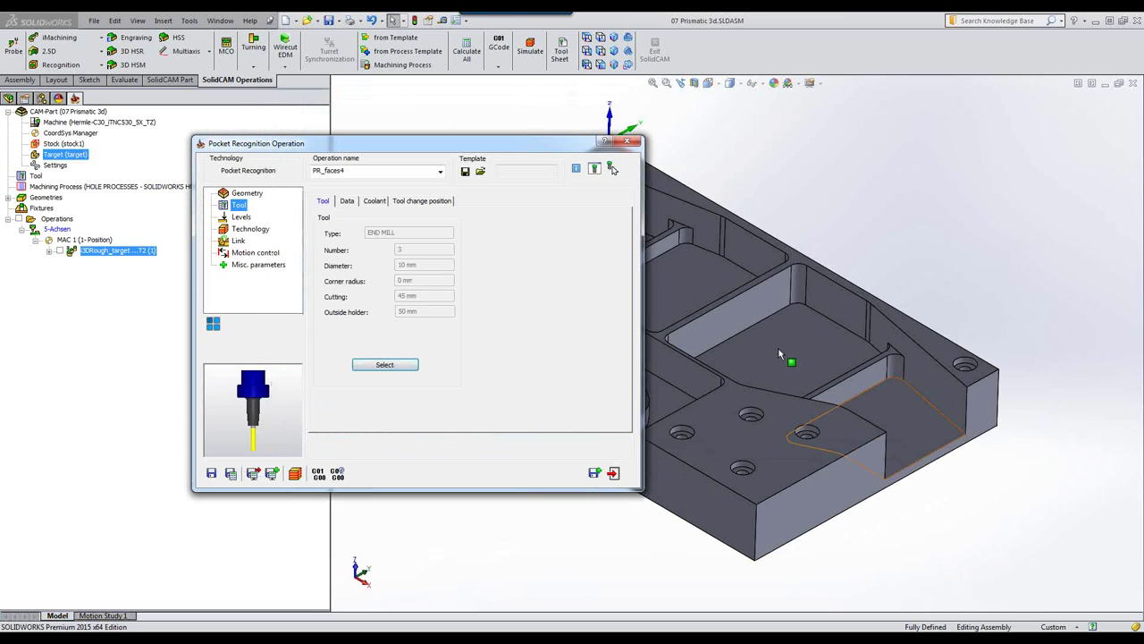
# Check the milling levels, and enable the final cut and wall finish for the contour technology
pyautogui.click(240, 217)
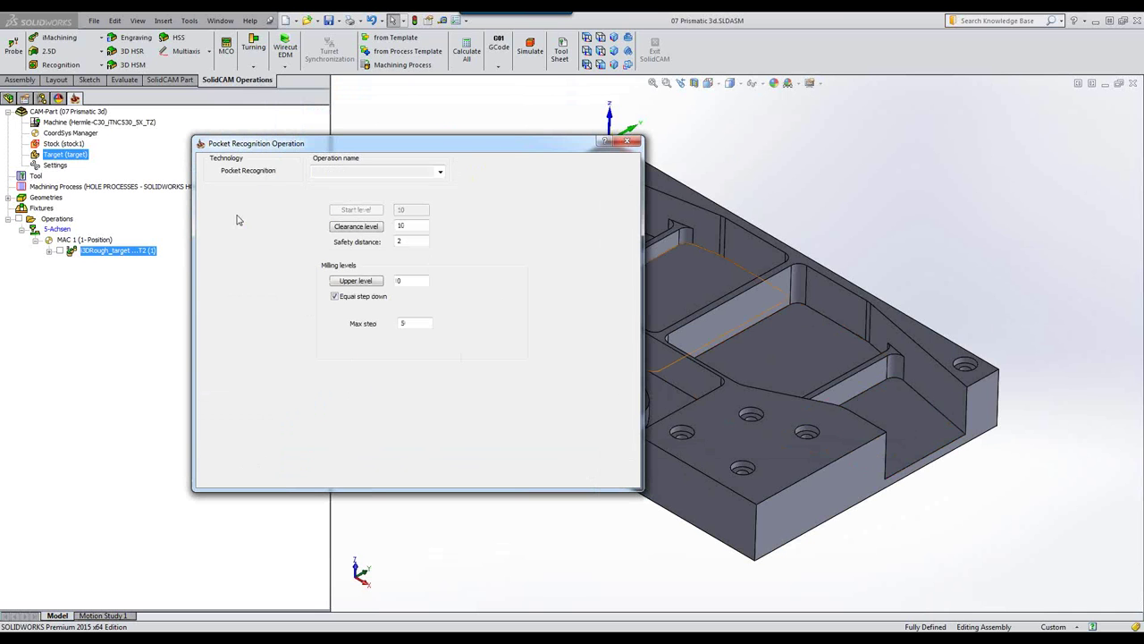
pyautogui.click(239, 230)
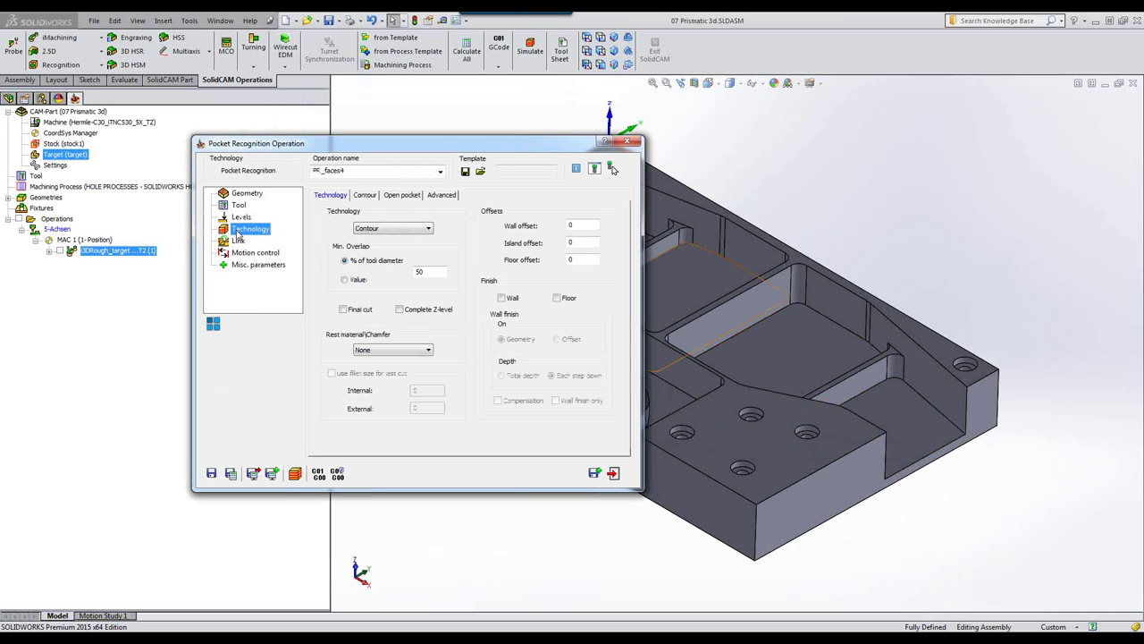
pyautogui.click(343, 310)
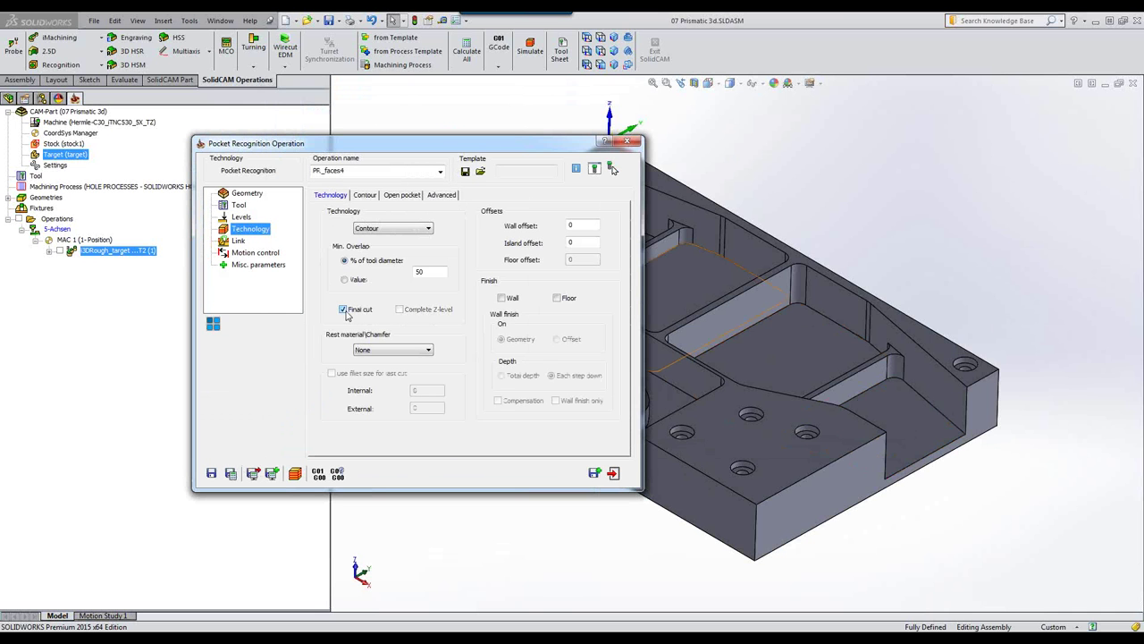
pyautogui.click(502, 299)
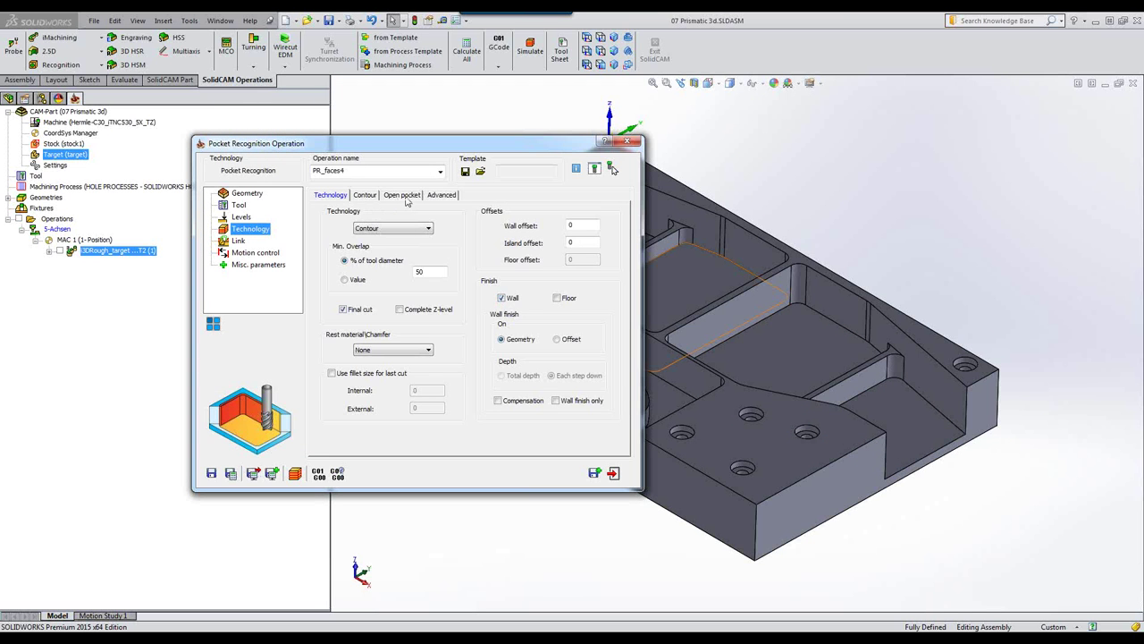
# Enable the one-way profile strategy and the approach from outside for open pockets
pyautogui.click(405, 198)
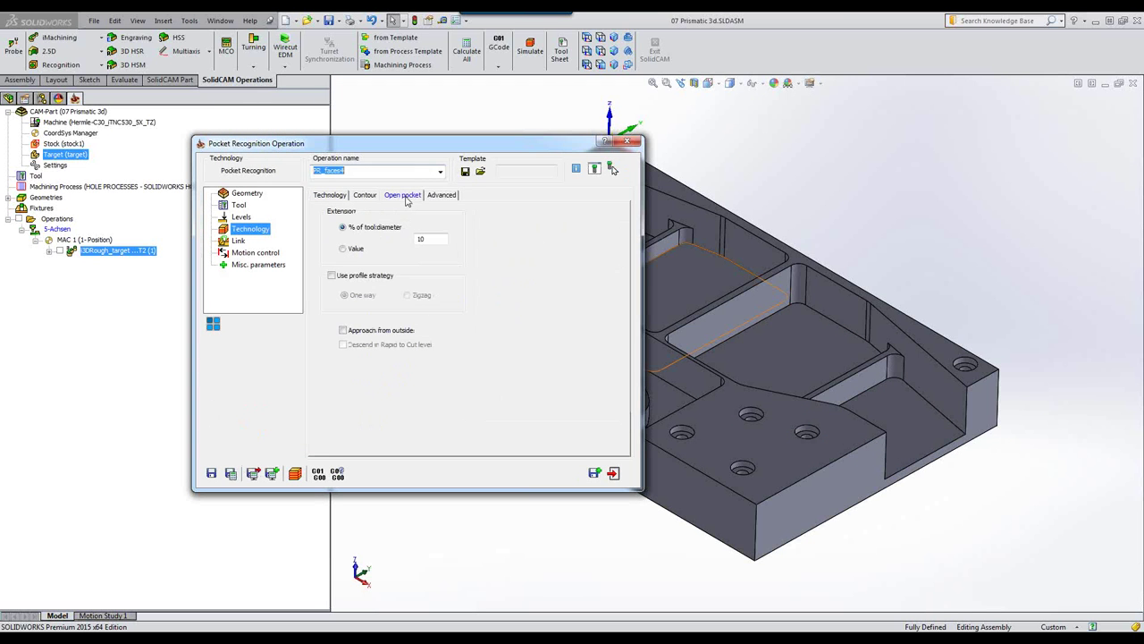
pyautogui.click(332, 275)
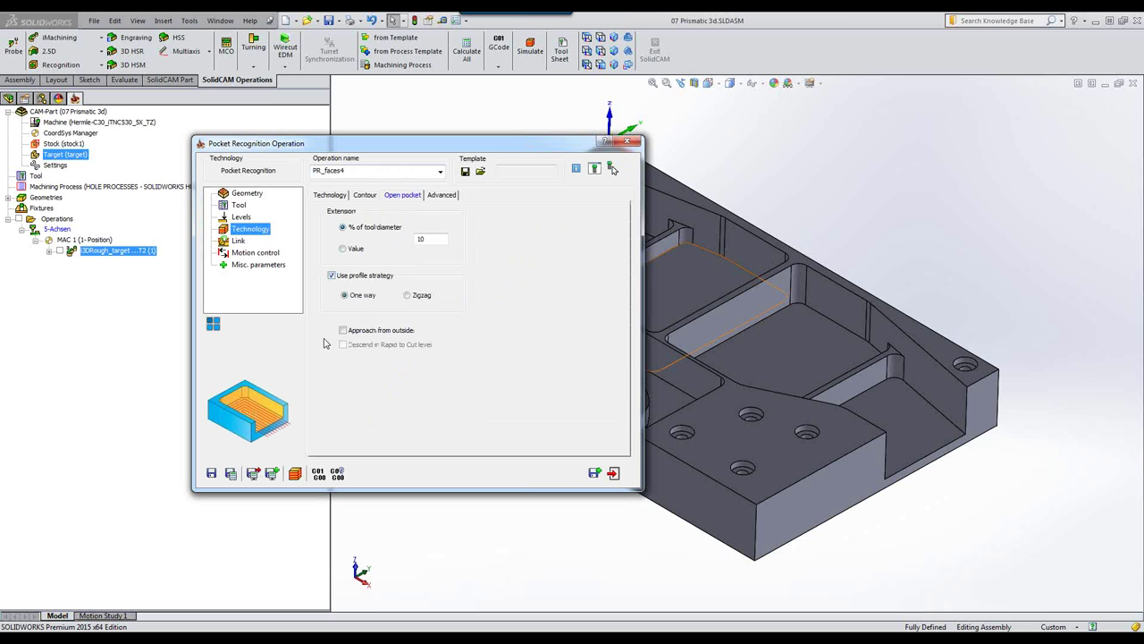
pyautogui.click(343, 330)
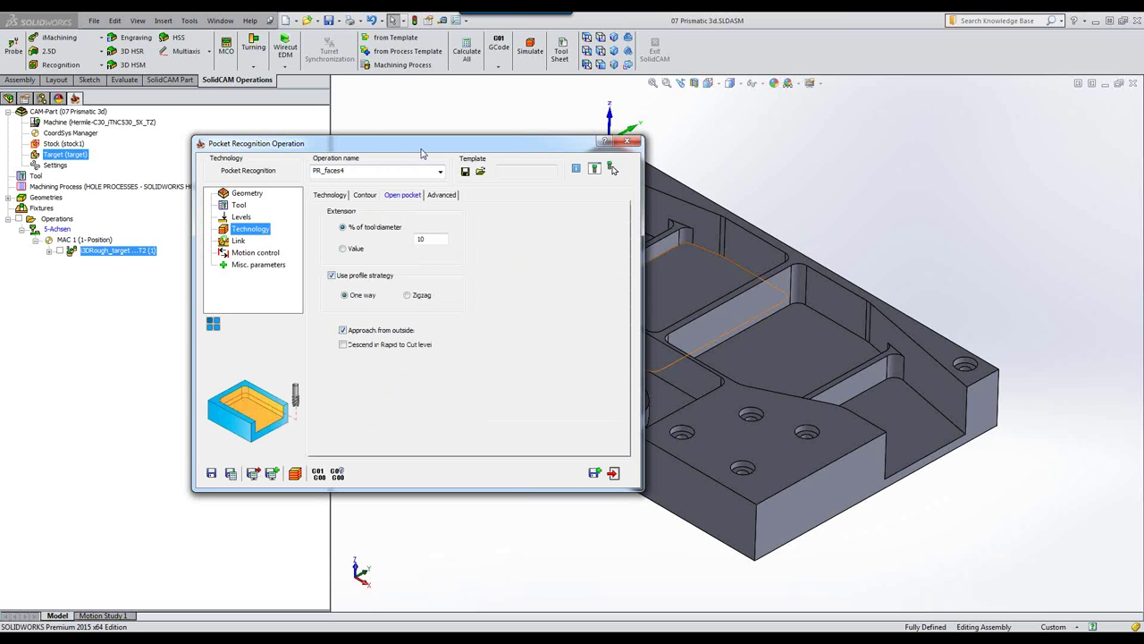
# Calculate the pocket recognition operation and simulate it in SolidVerify, increasing the simulation speed during the run
pyautogui.moveTo(421, 150); pyautogui.dragTo(333, 124)
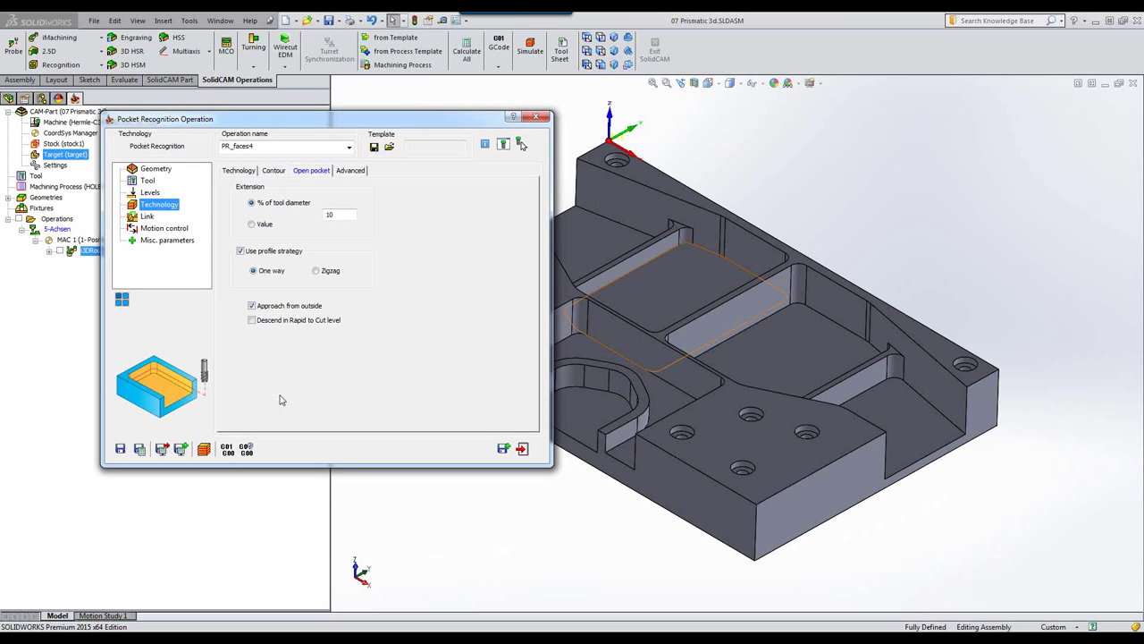
pyautogui.click(205, 449)
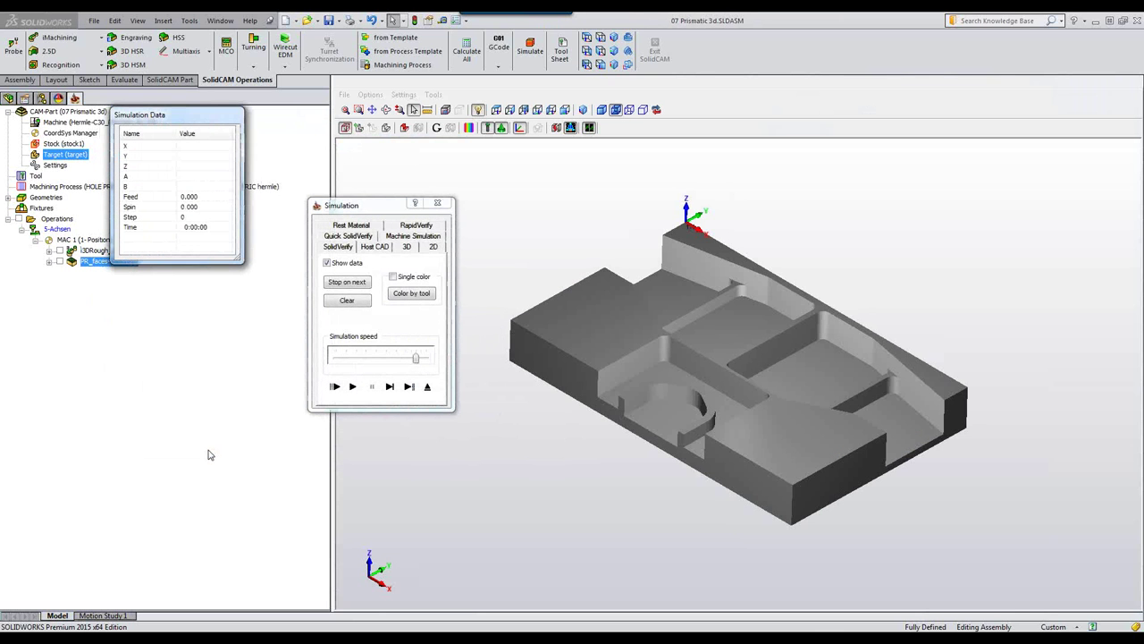
pyautogui.click(361, 361)
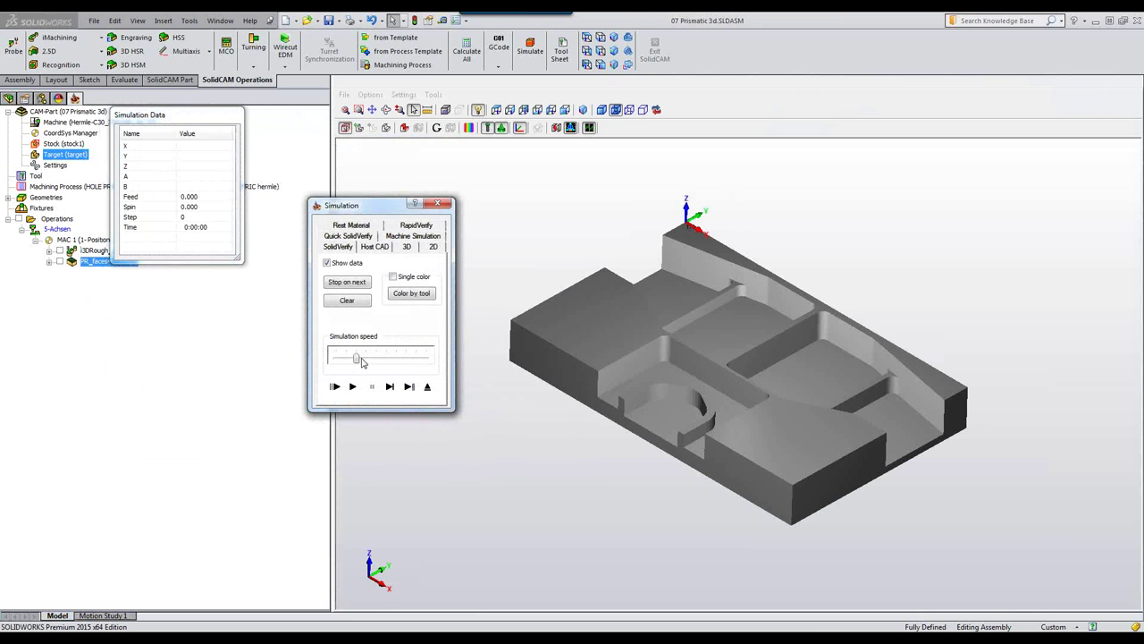
pyautogui.click(352, 386)
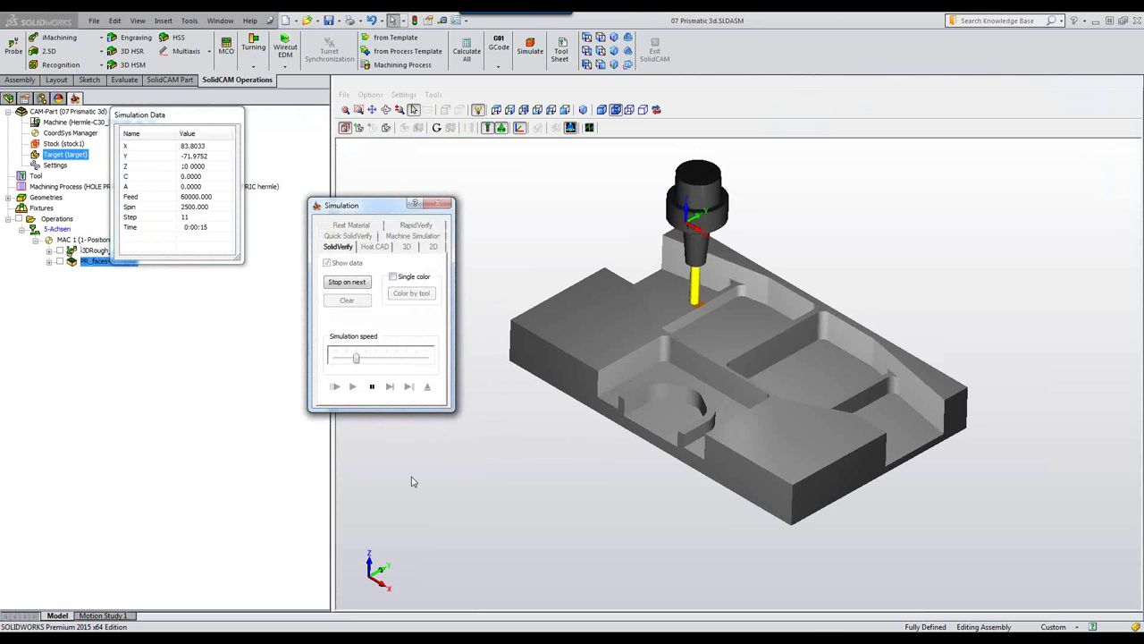
pyautogui.moveTo(356, 357); pyautogui.dragTo(396, 357)
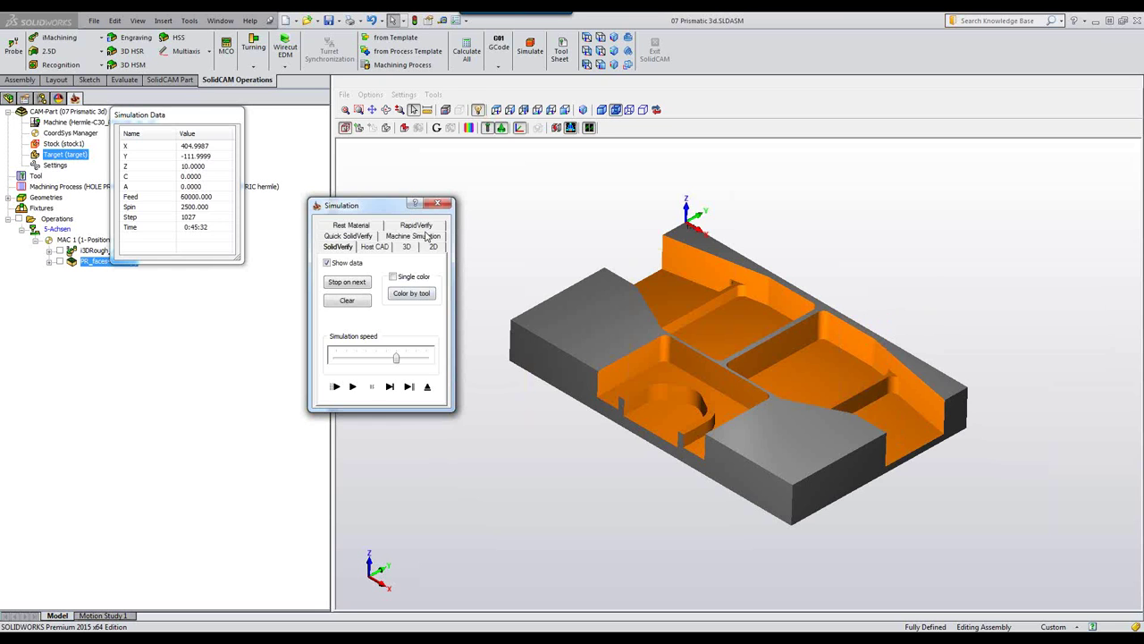
# Simulate the pocket toolpath on the model in Host CAD, and close the simulation and the operation
pyautogui.click(376, 247)
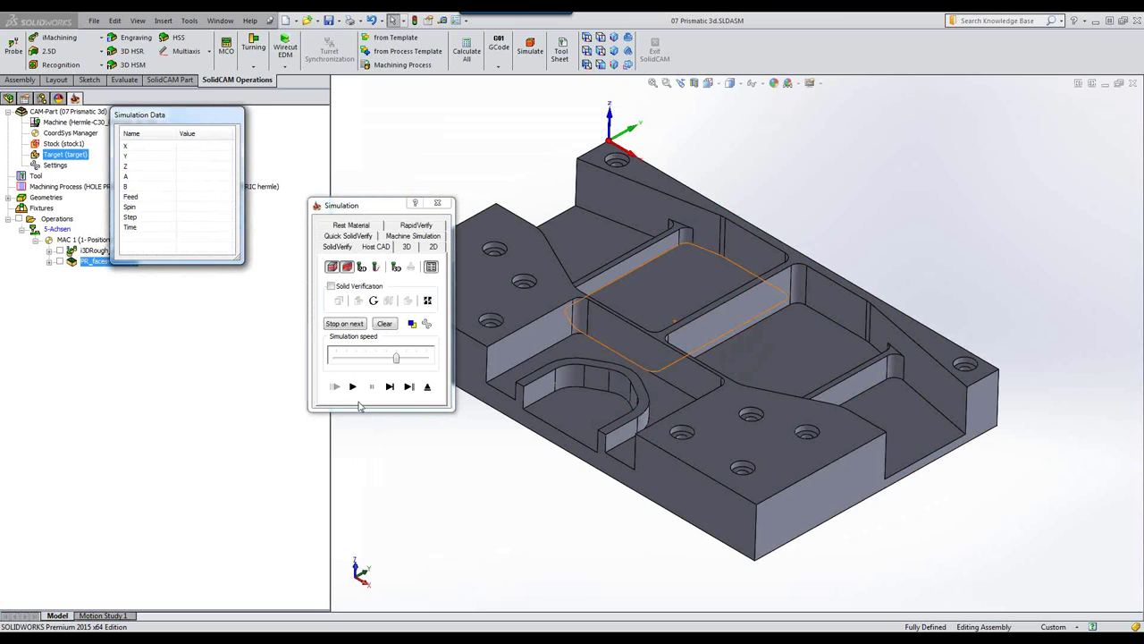
pyautogui.click(353, 387)
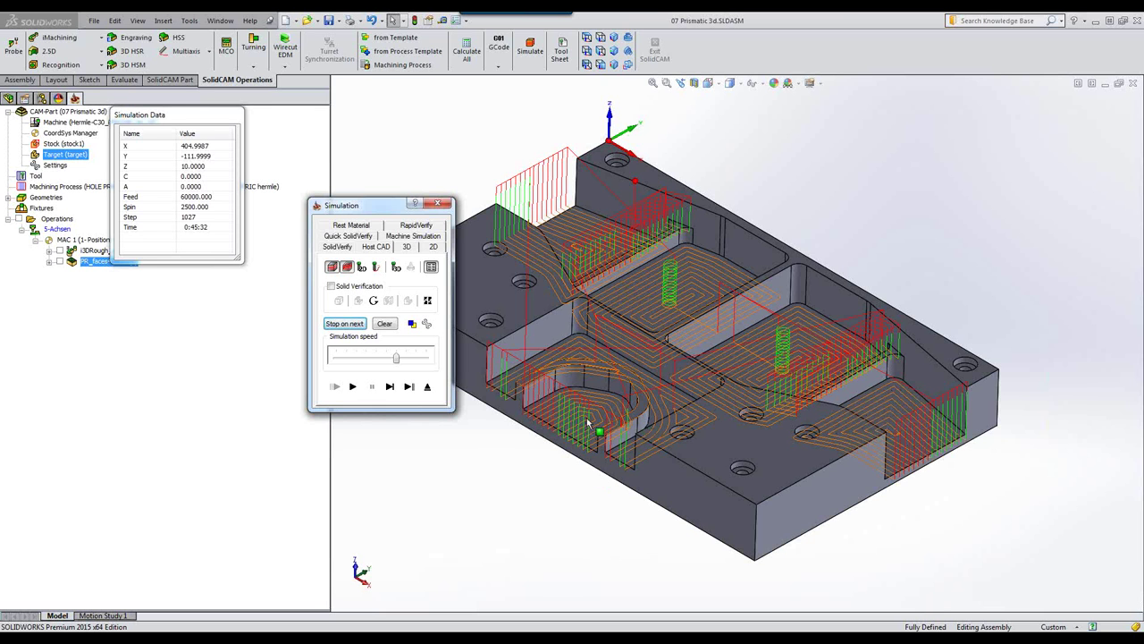
pyautogui.click(426, 387)
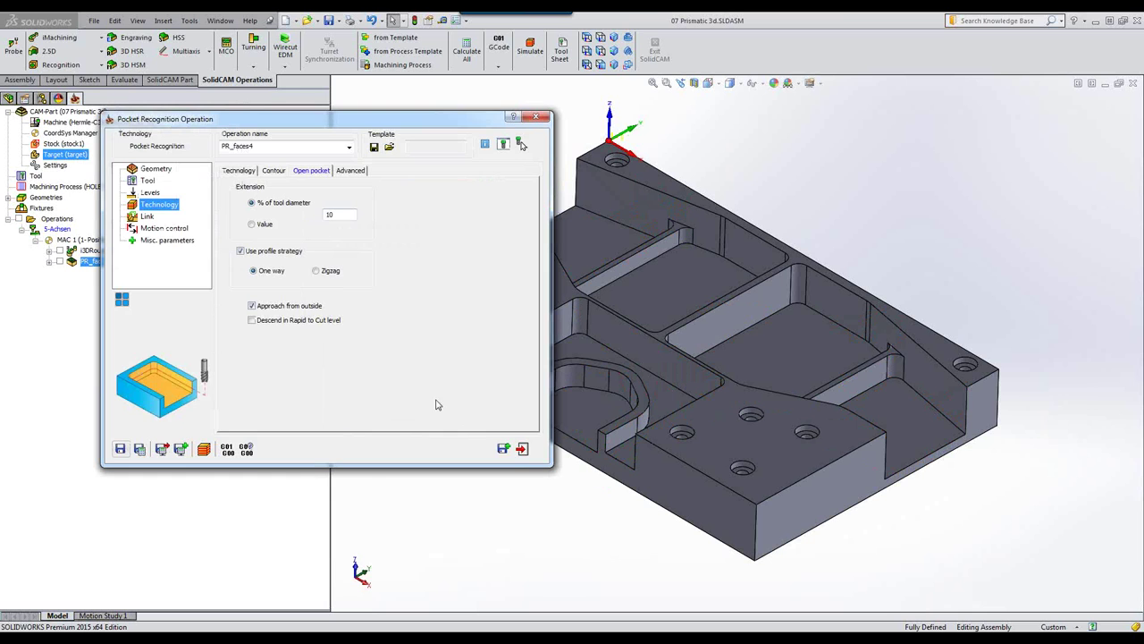
pyautogui.click(522, 448)
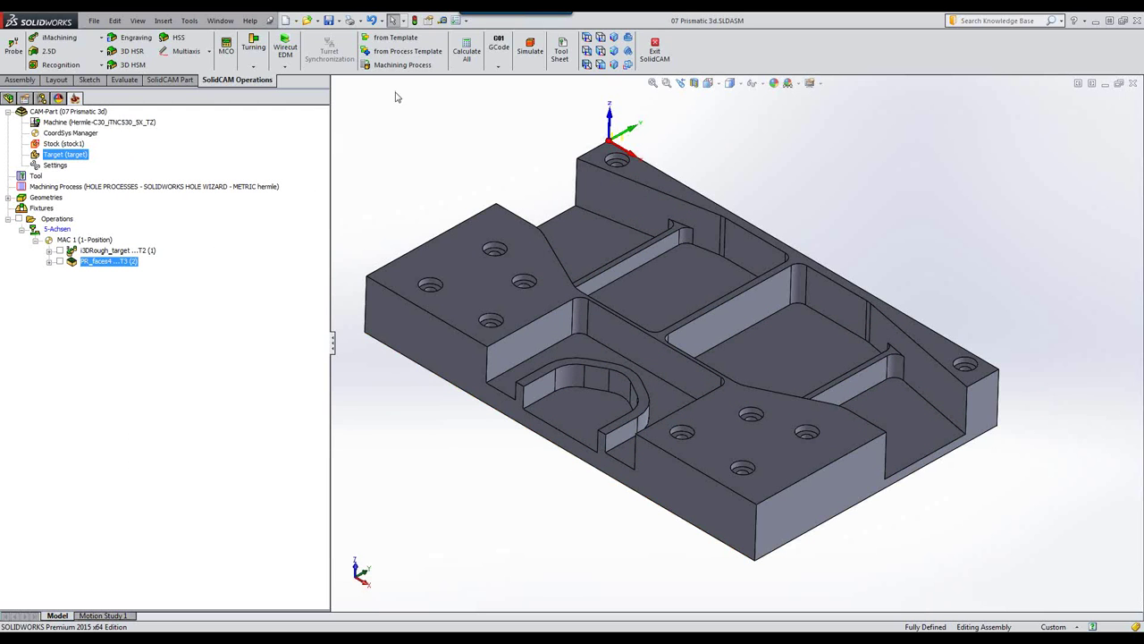
# Pick the Counterbore Holes machining process for the part
pyautogui.click(404, 65)
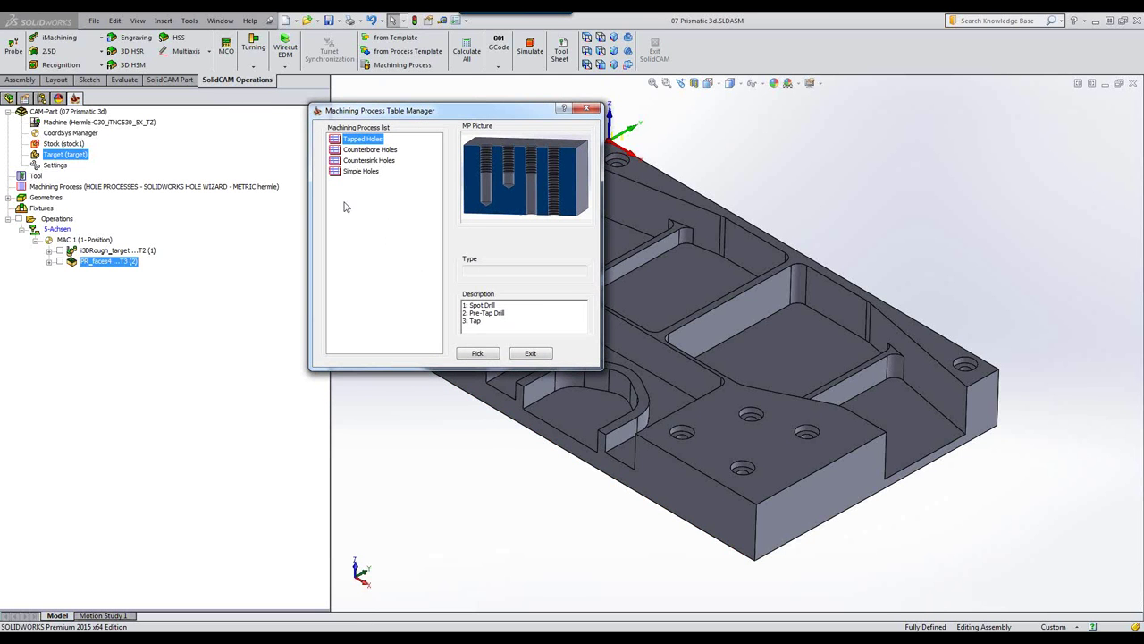
pyautogui.click(378, 151)
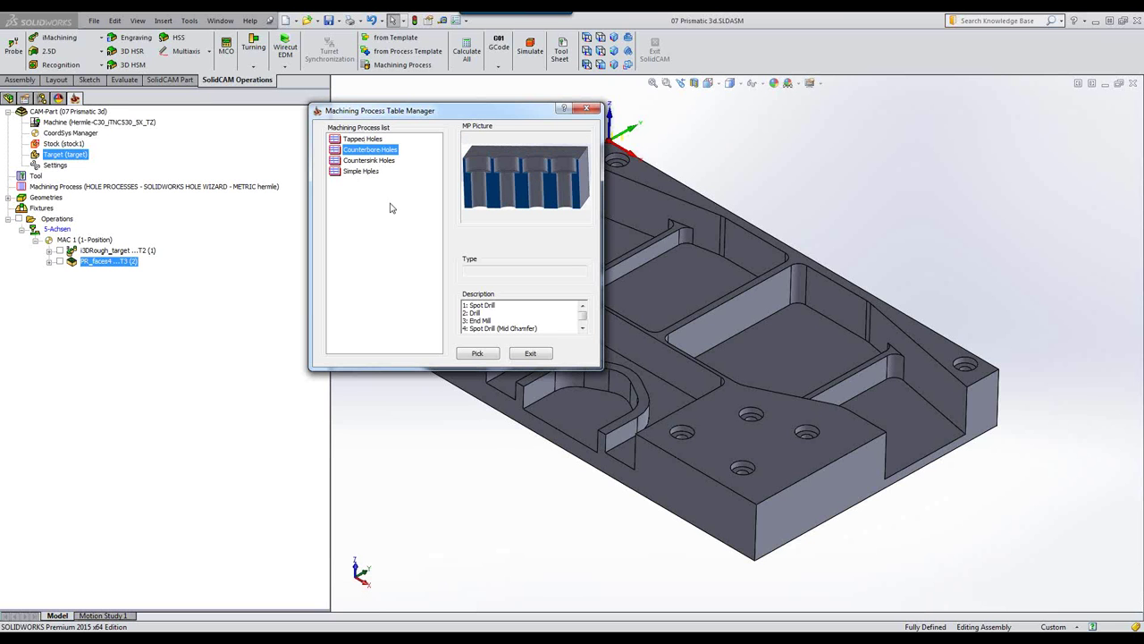
pyautogui.click(485, 356)
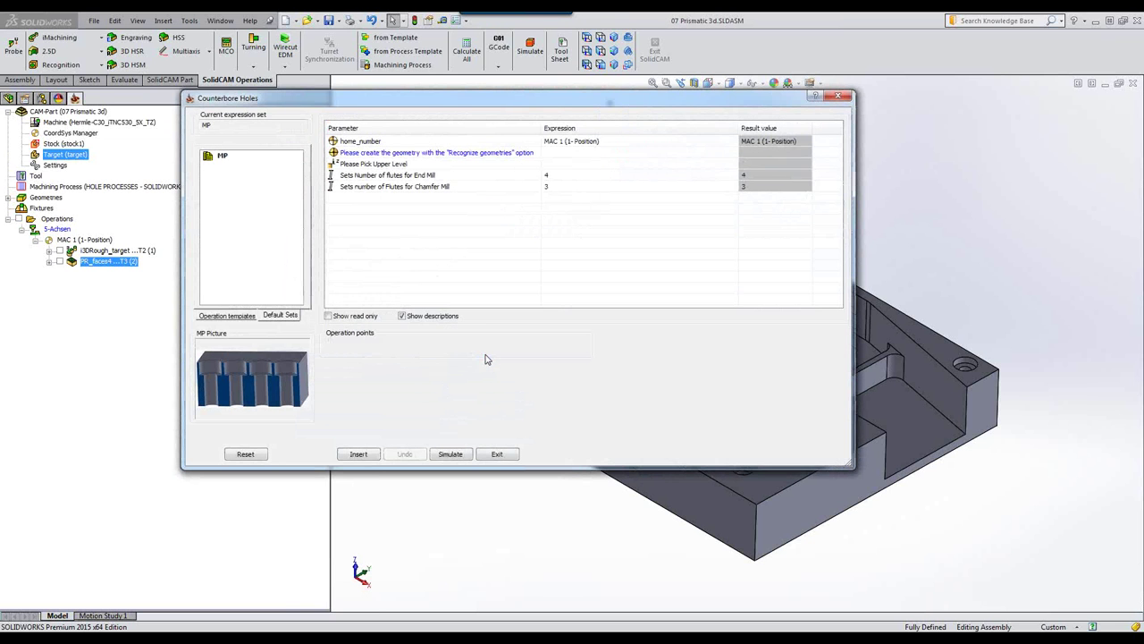
# Define the Counterbore Holes process geometry with the Recognize geometries option, selecting the Hex Head Bolt counterbore holes by wizard with pattern
pyautogui.click(709, 156)
pyautogui.click(733, 153)
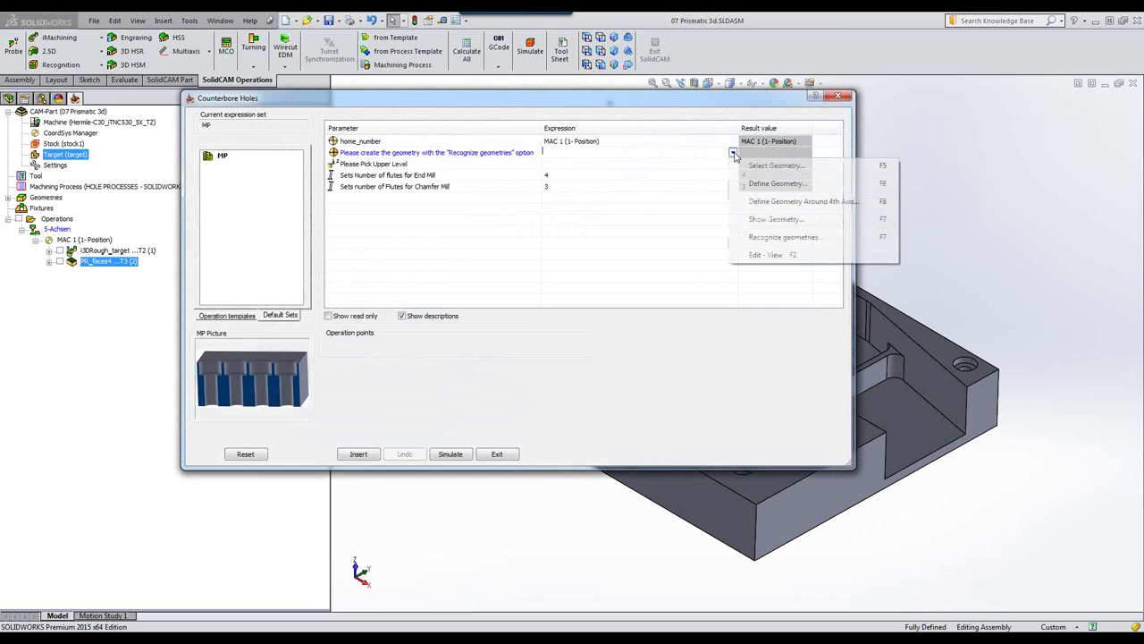
pyautogui.click(757, 239)
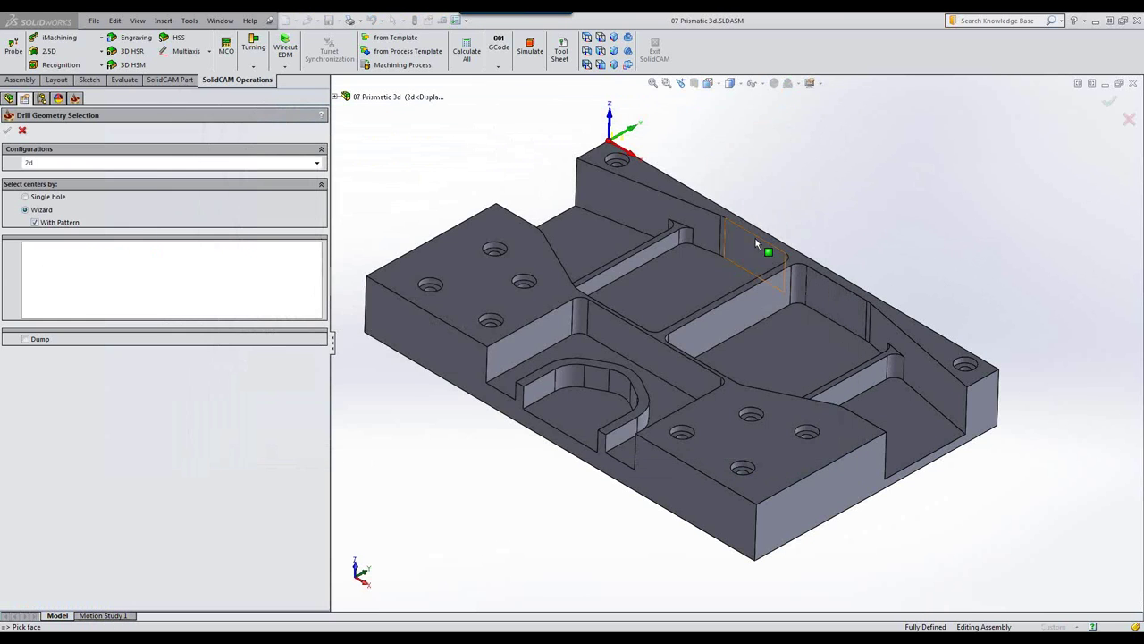
pyautogui.scroll(-3, 456, 257)
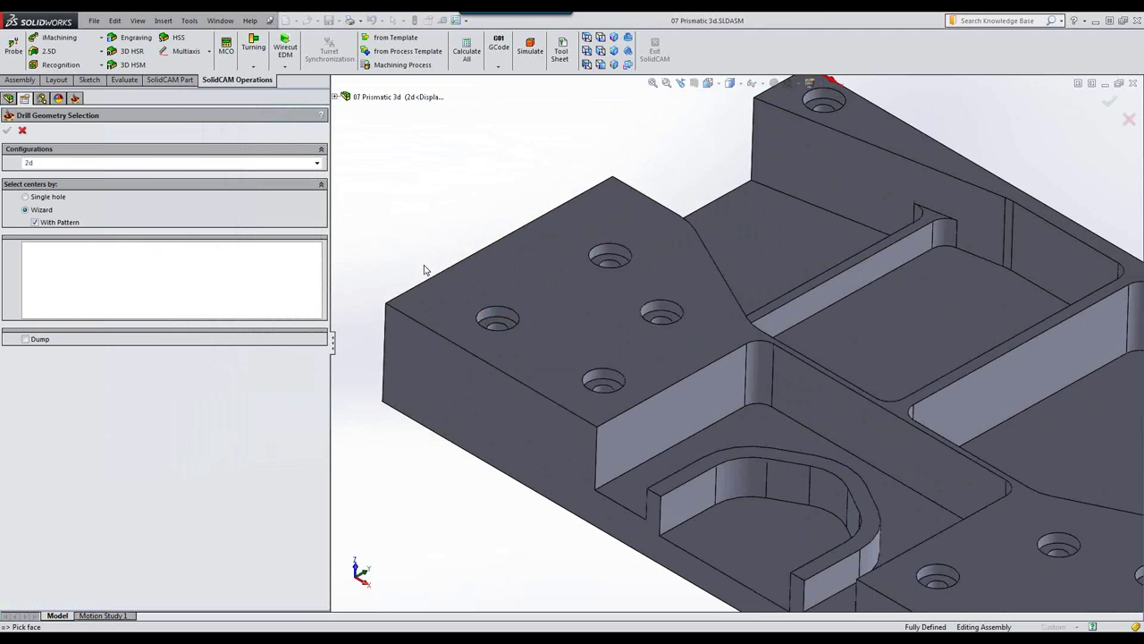
pyautogui.click(494, 315)
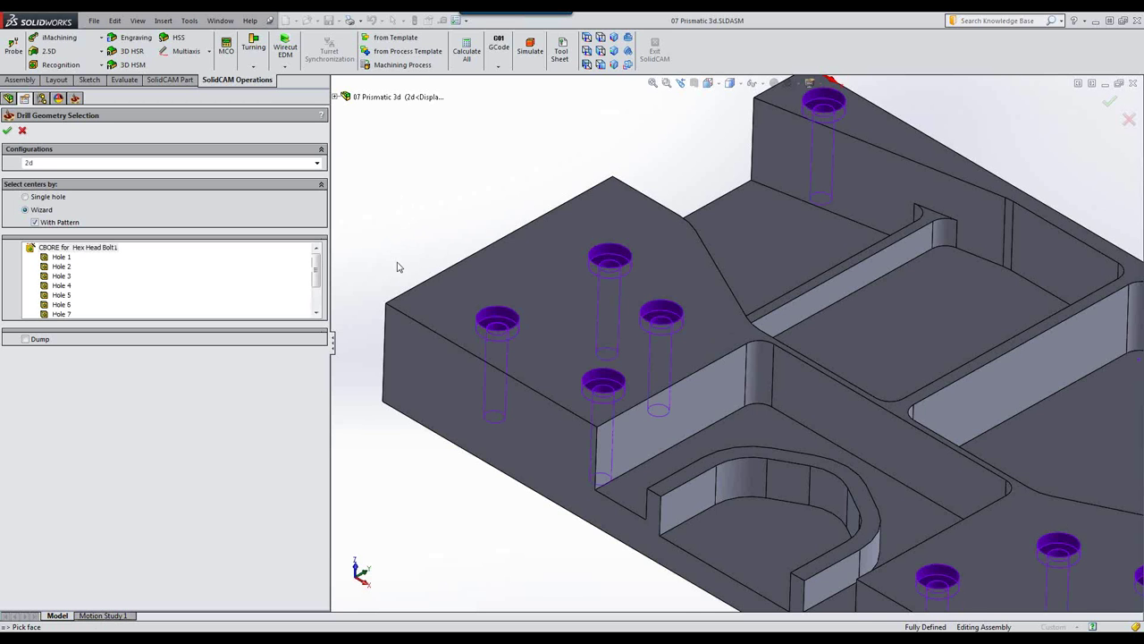
pyautogui.press('f')
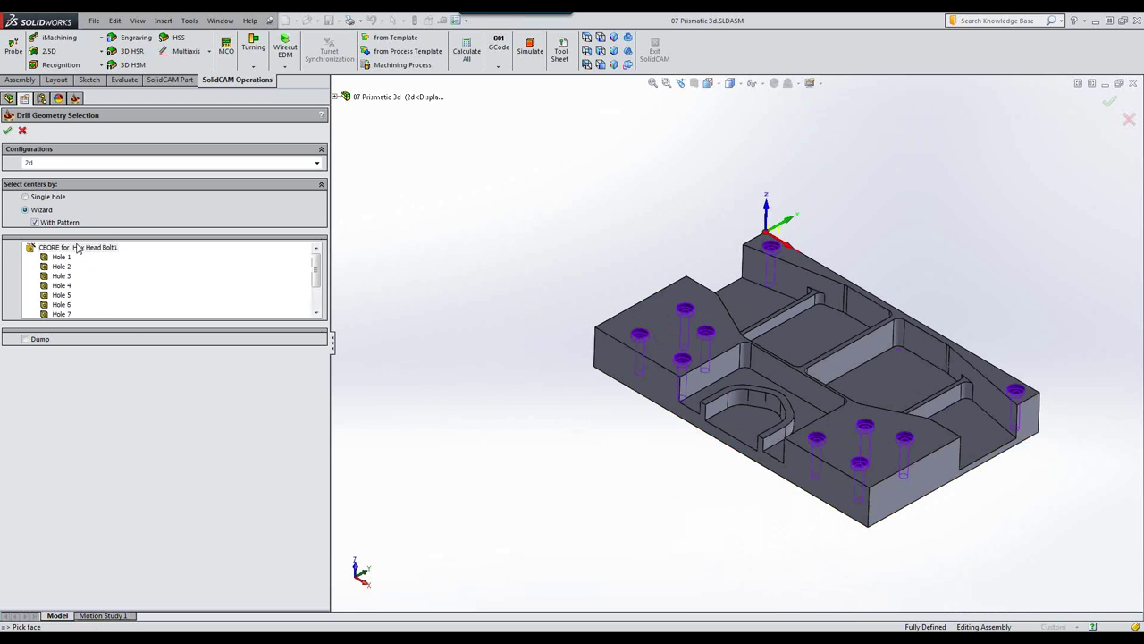
pyautogui.click(7, 130)
pyautogui.click(7, 130)
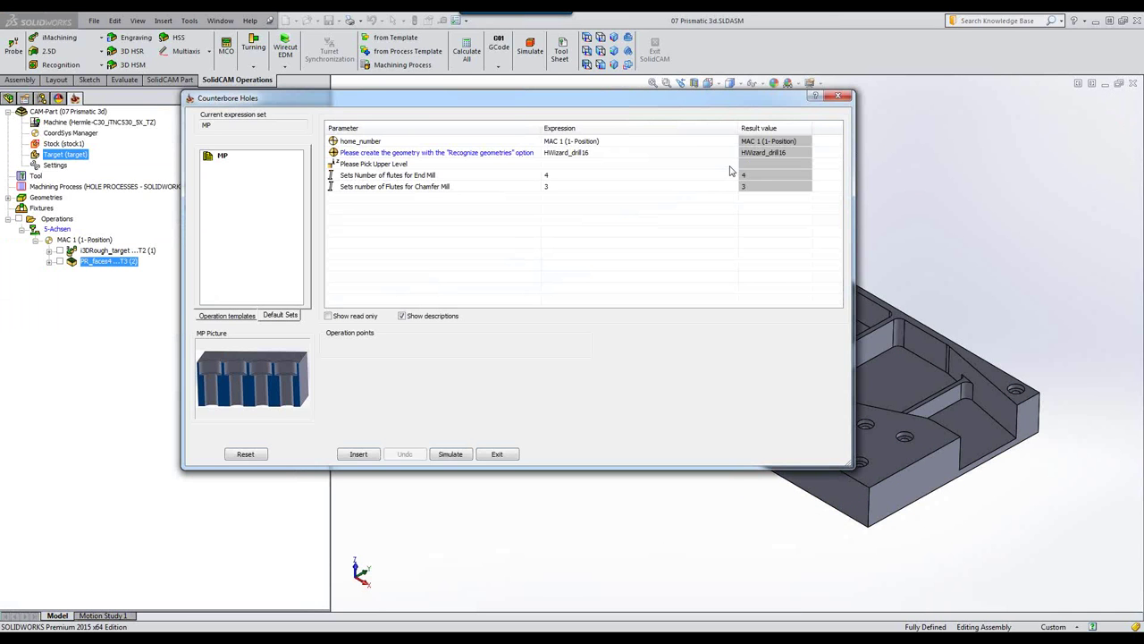
# Pick the upper level of the Counterbore Holes process from the part's top face at Z 0
pyautogui.click(731, 166)
pyautogui.click(760, 171)
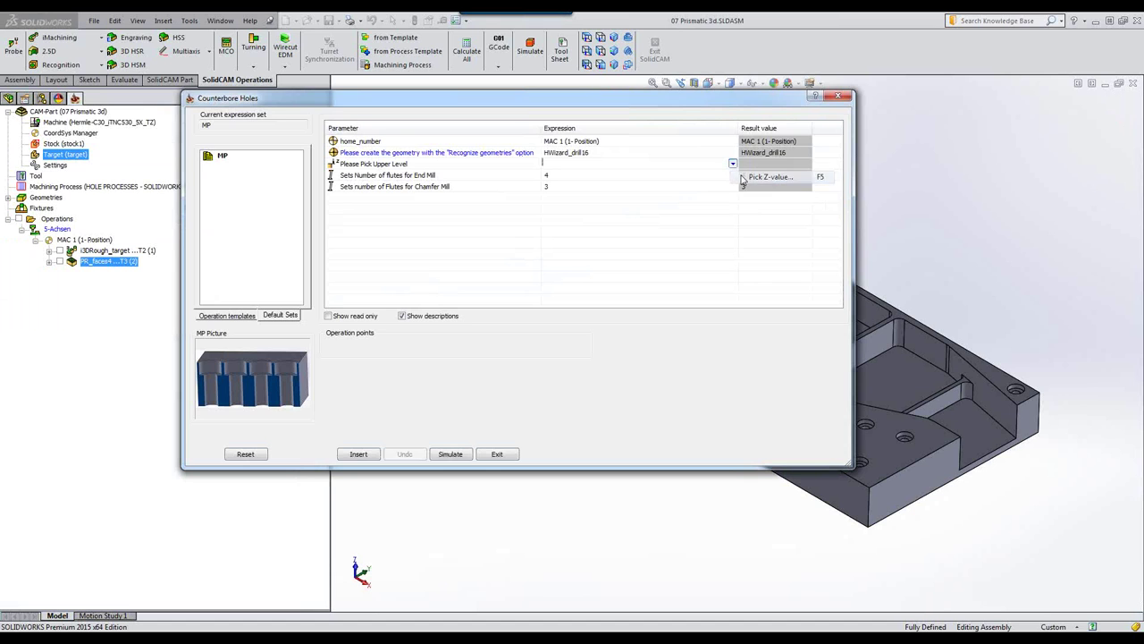
pyautogui.click(849, 441)
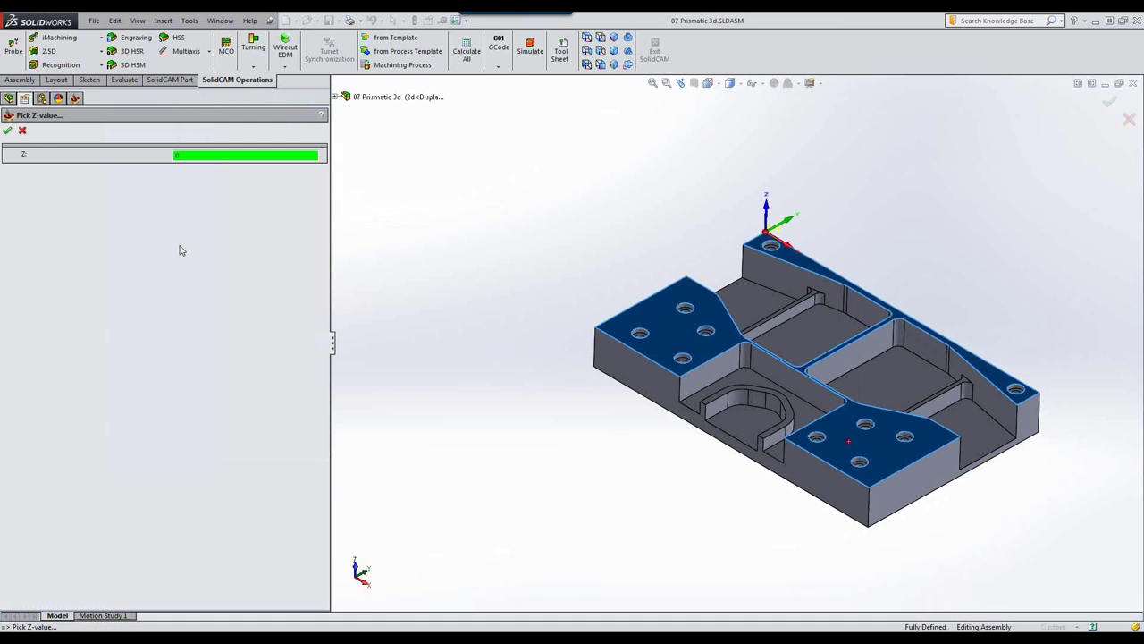
pyautogui.click(7, 131)
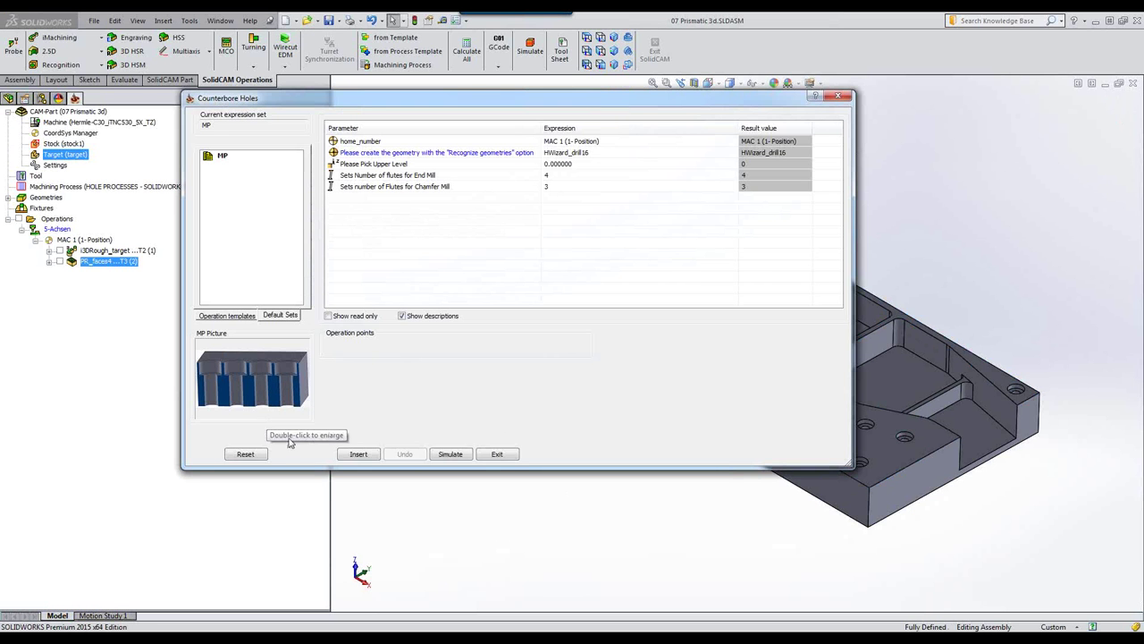
# Insert the counterbore hole operations, simulate them in SolidVerify, inspect the machined holes up close and close the simulation
pyautogui.click(359, 454)
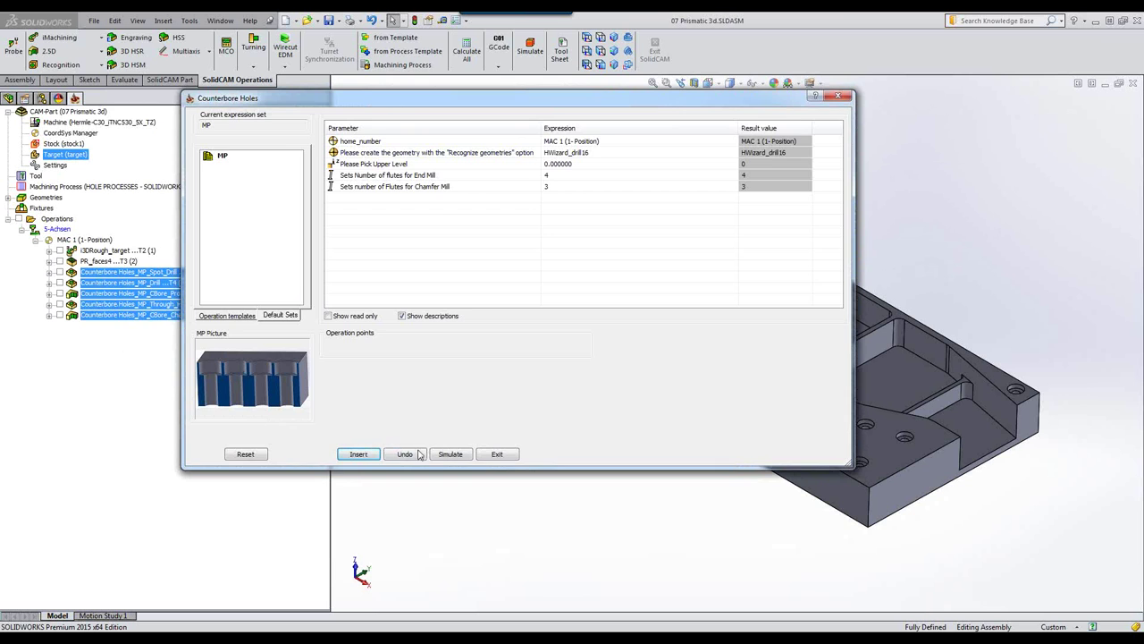
pyautogui.click(449, 454)
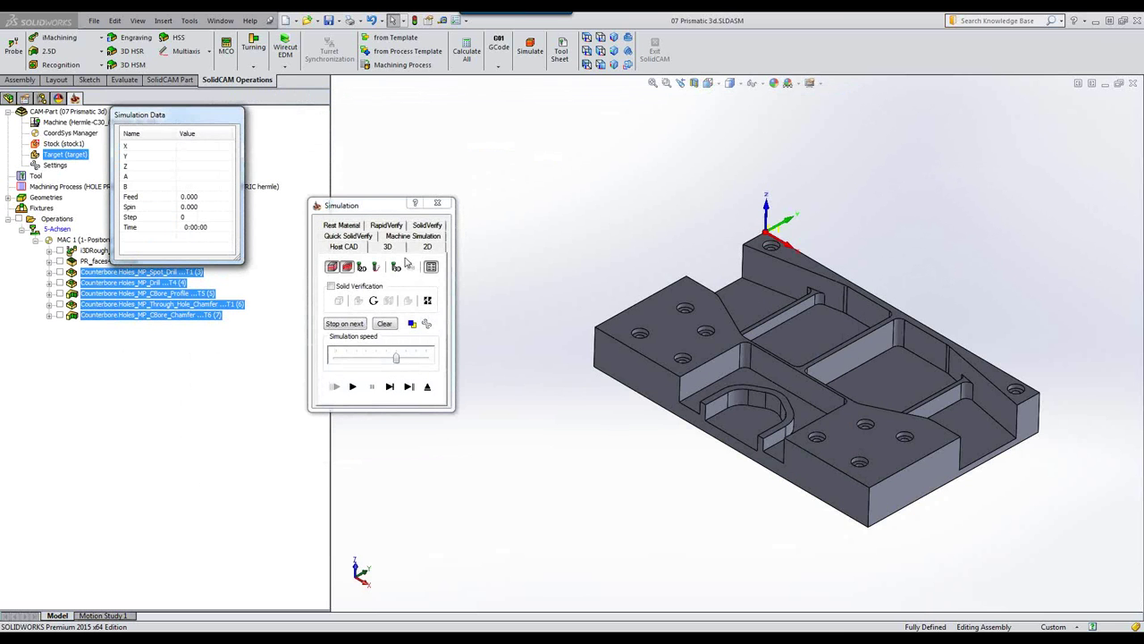
pyautogui.click(429, 226)
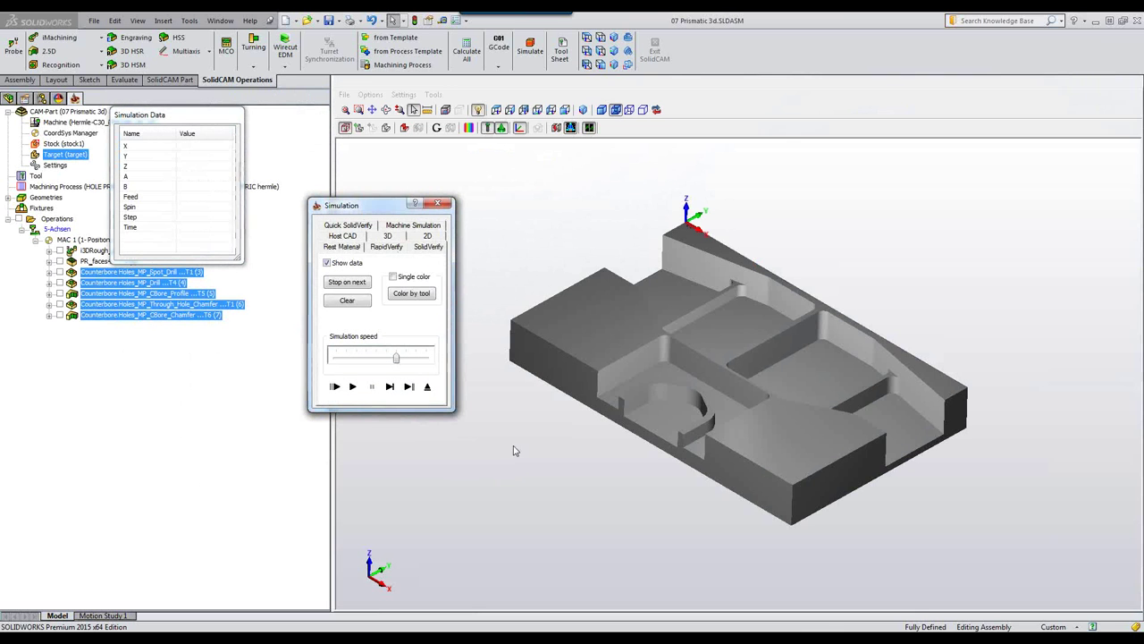
pyautogui.click(352, 386)
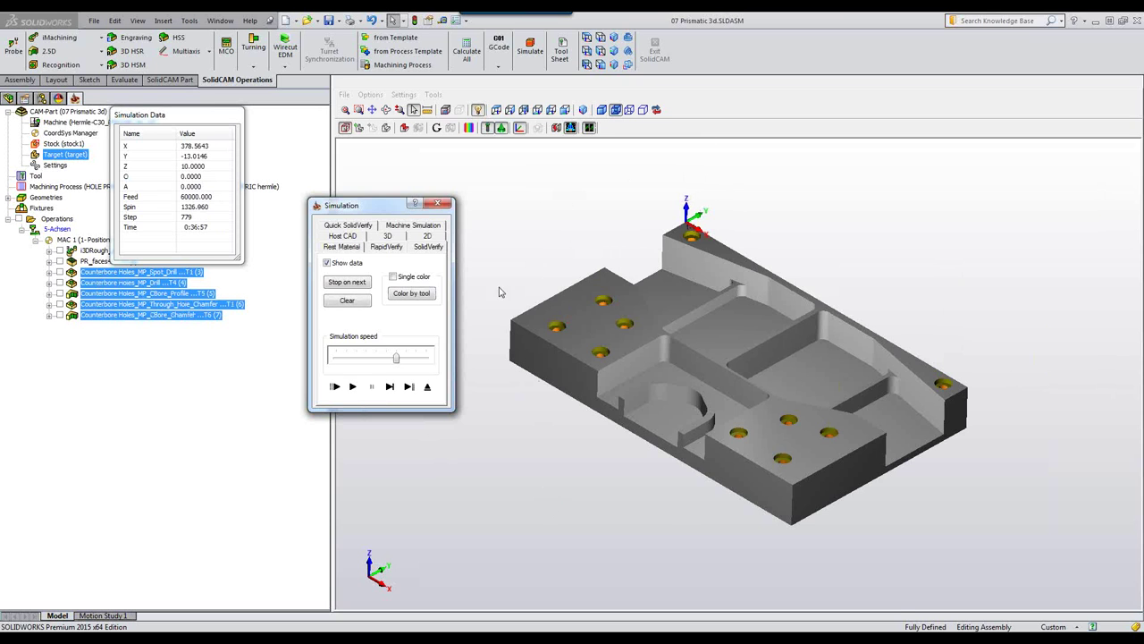
pyautogui.scroll(3, 613, 349)
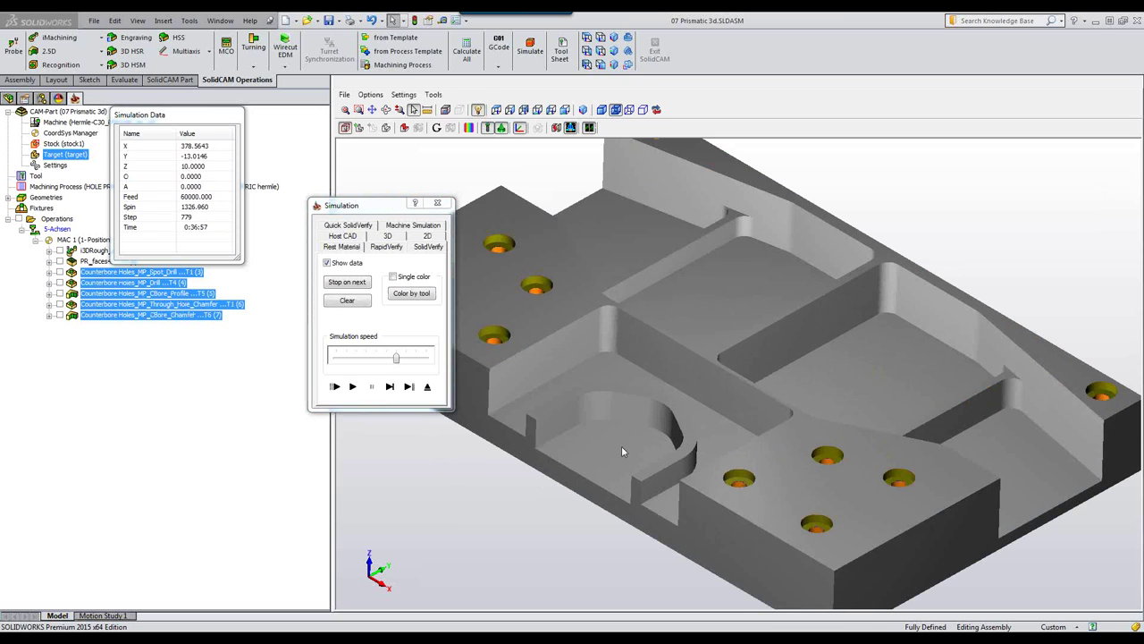
pyautogui.scroll(-3, 597, 452)
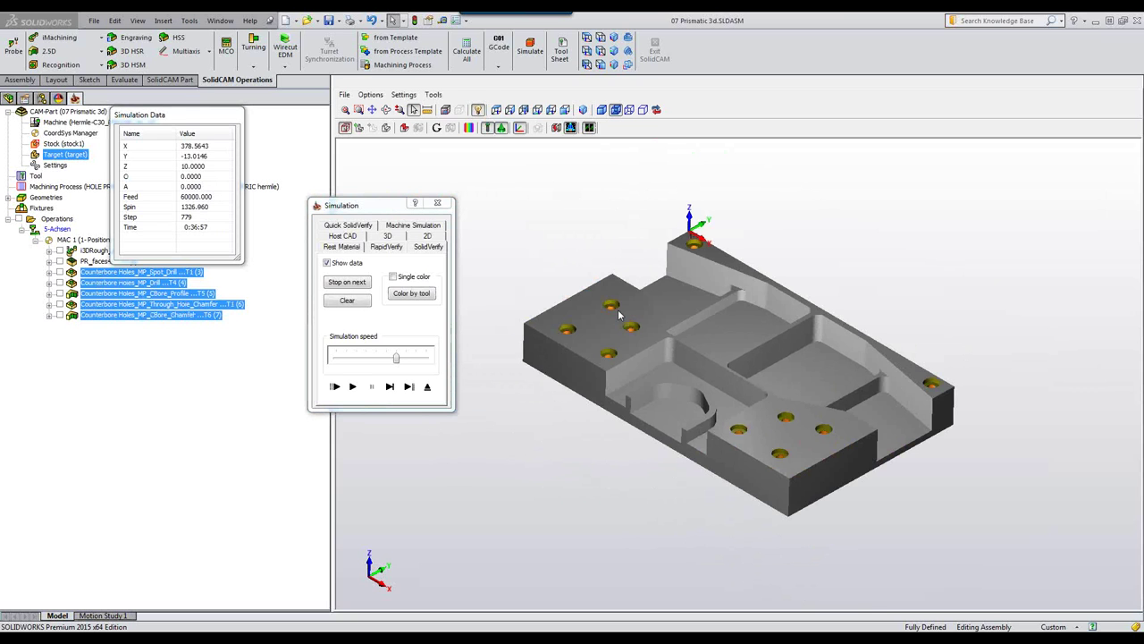
pyautogui.scroll(2, 618, 312)
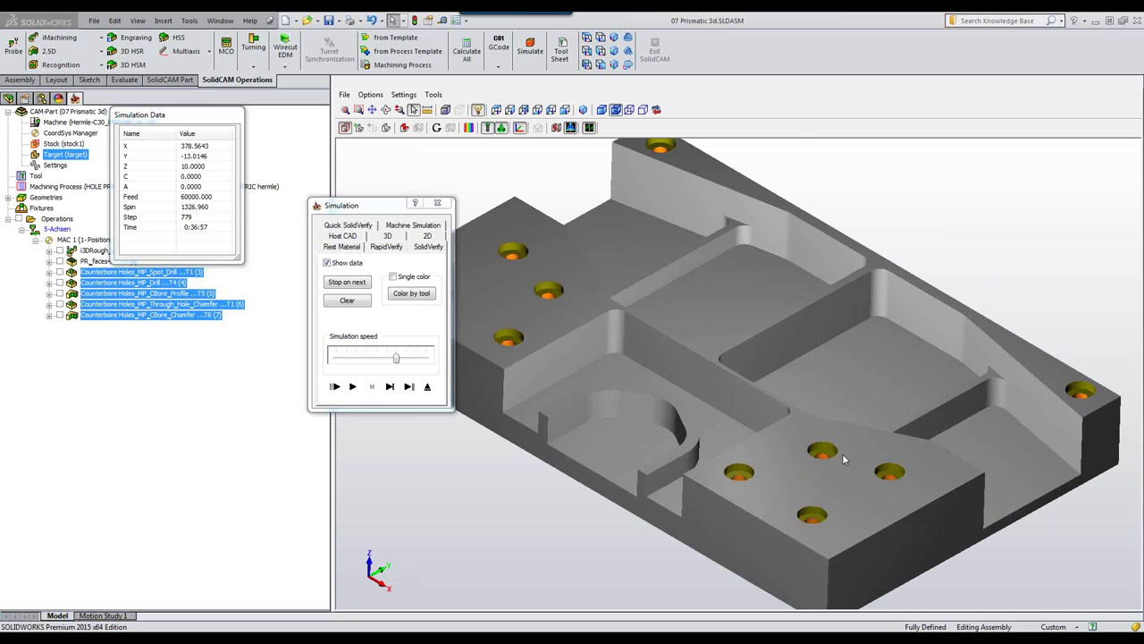
pyautogui.scroll(3, 835, 456)
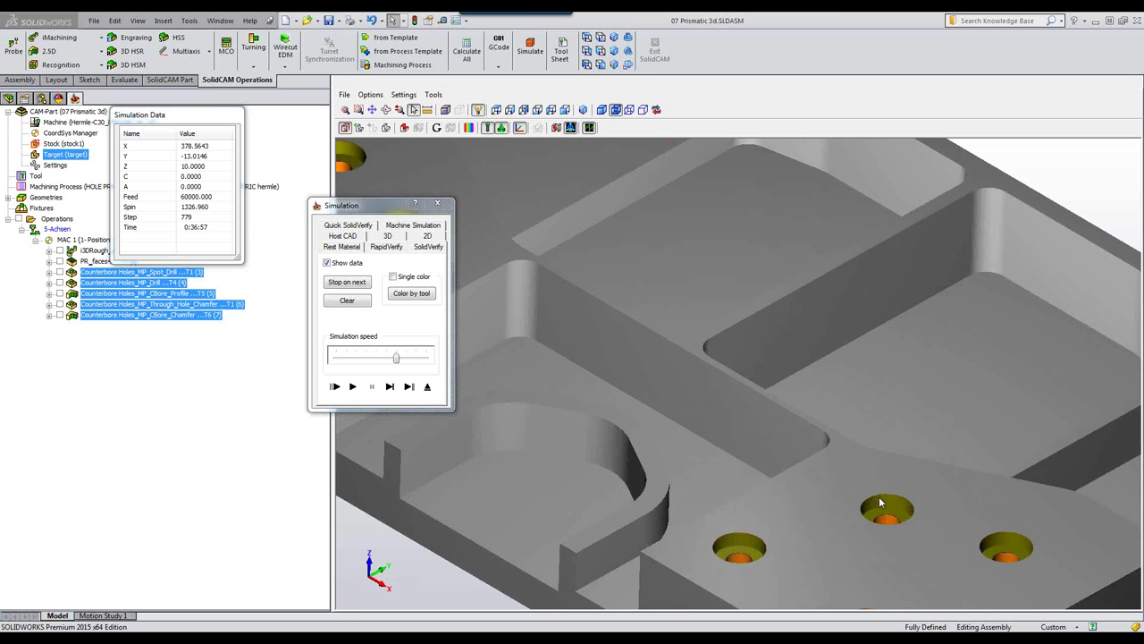
pyautogui.click(427, 386)
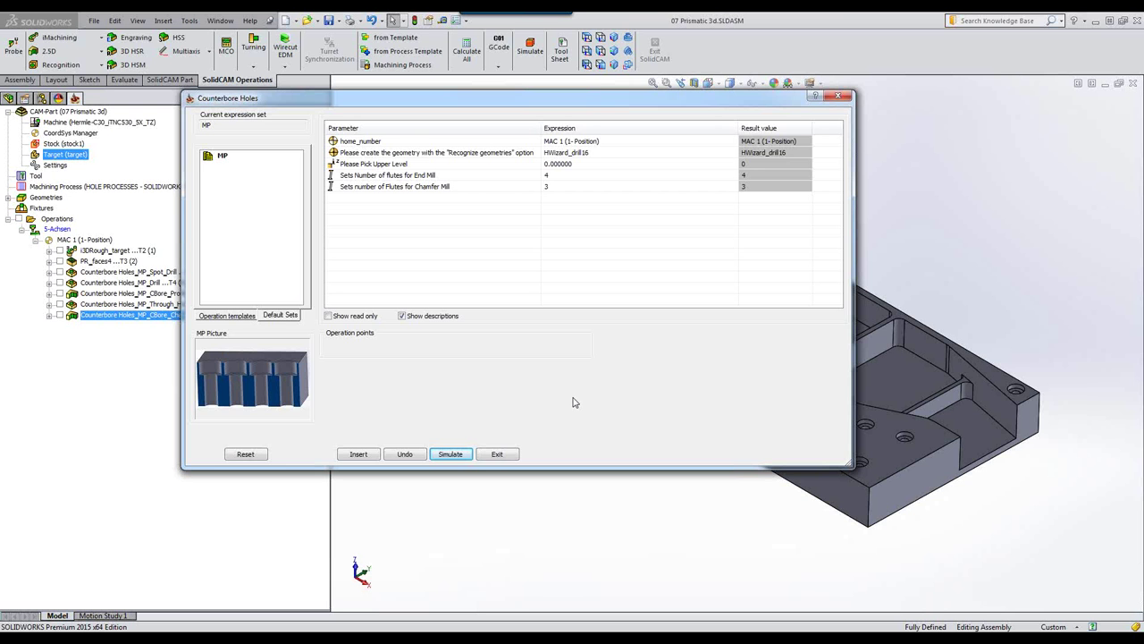
# Exit the Counterbore Holes process and the Machining Process Table Manager, and close the 07 Prismatic 3d part
pyautogui.click(497, 454)
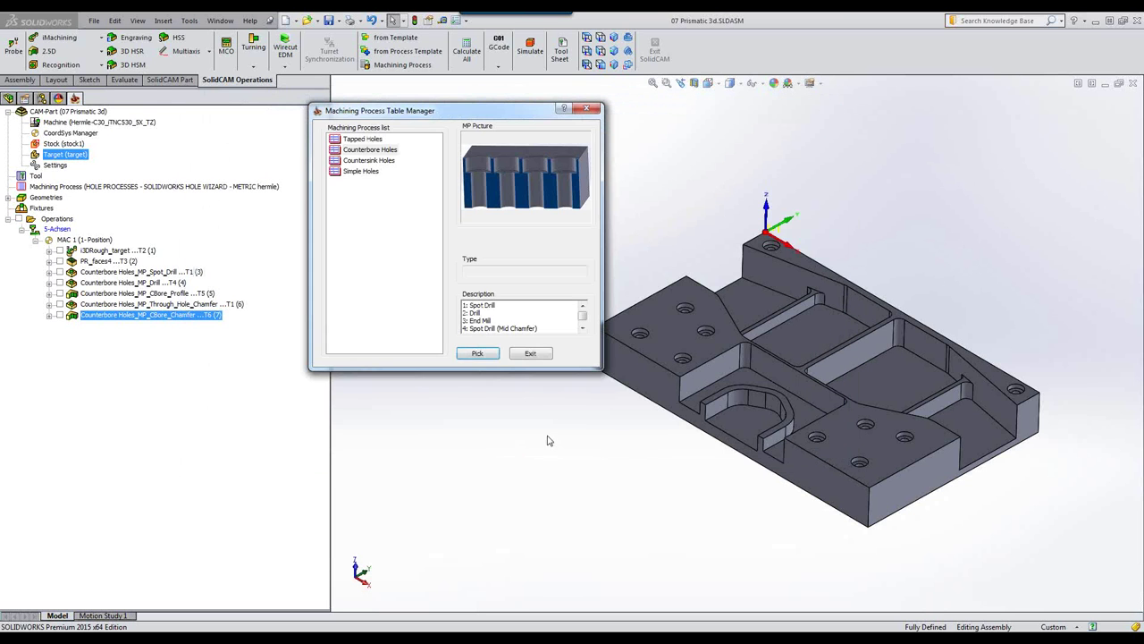
pyautogui.click(531, 355)
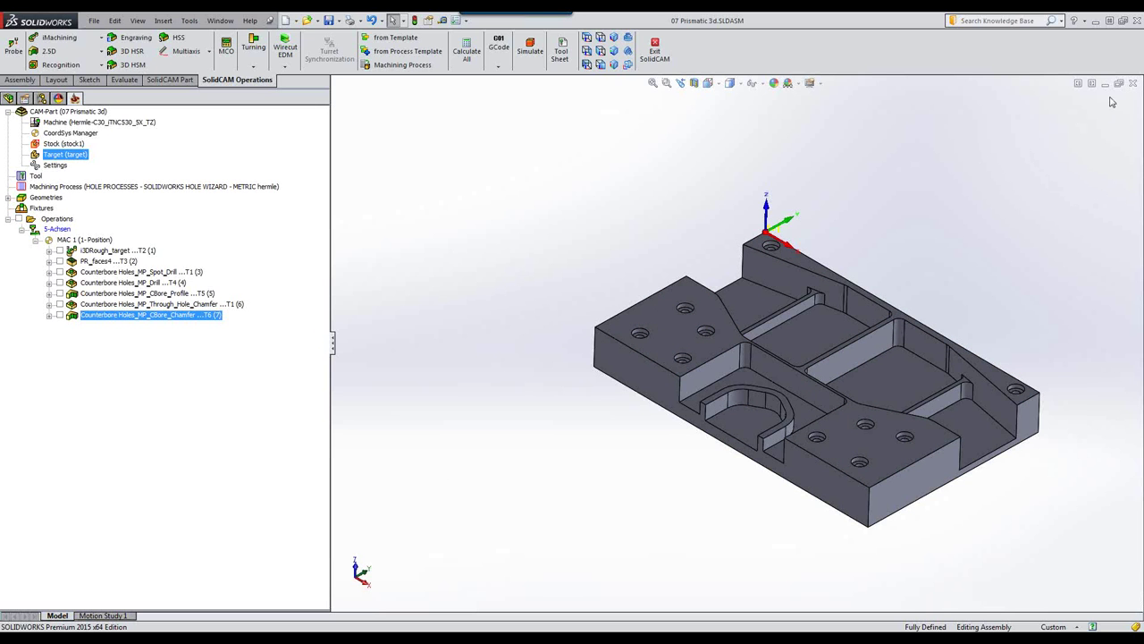
pyautogui.click(1133, 83)
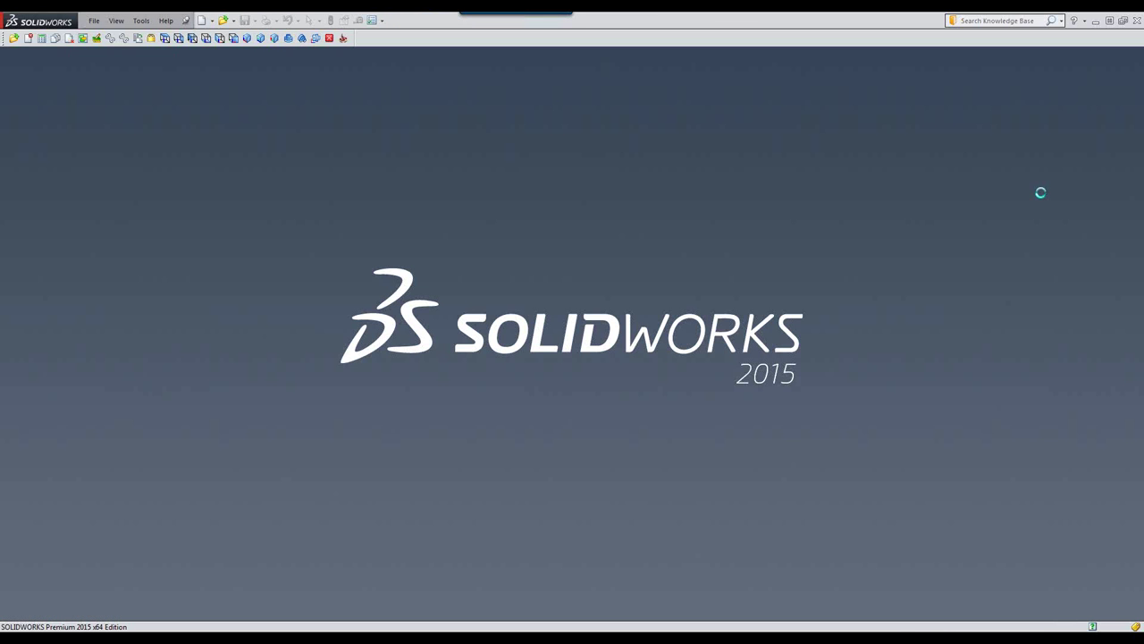
# Open the CAM-Part 06 3D-IMACHINING-PRISMATIC-5.prz from the Final folder
pyautogui.click(14, 38)
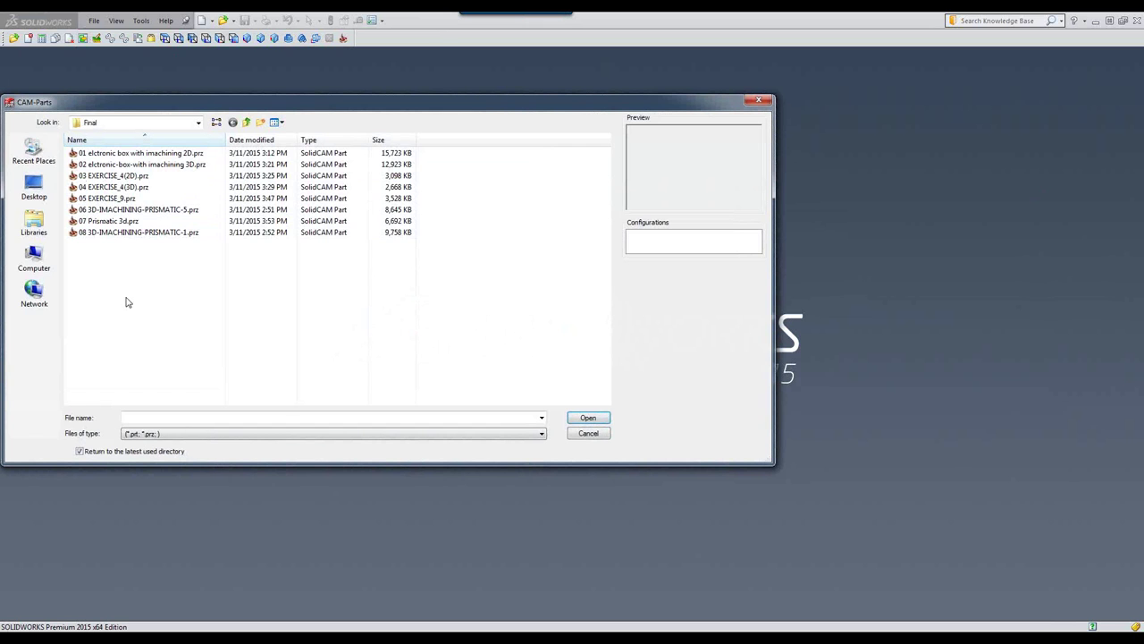
pyautogui.click(129, 211)
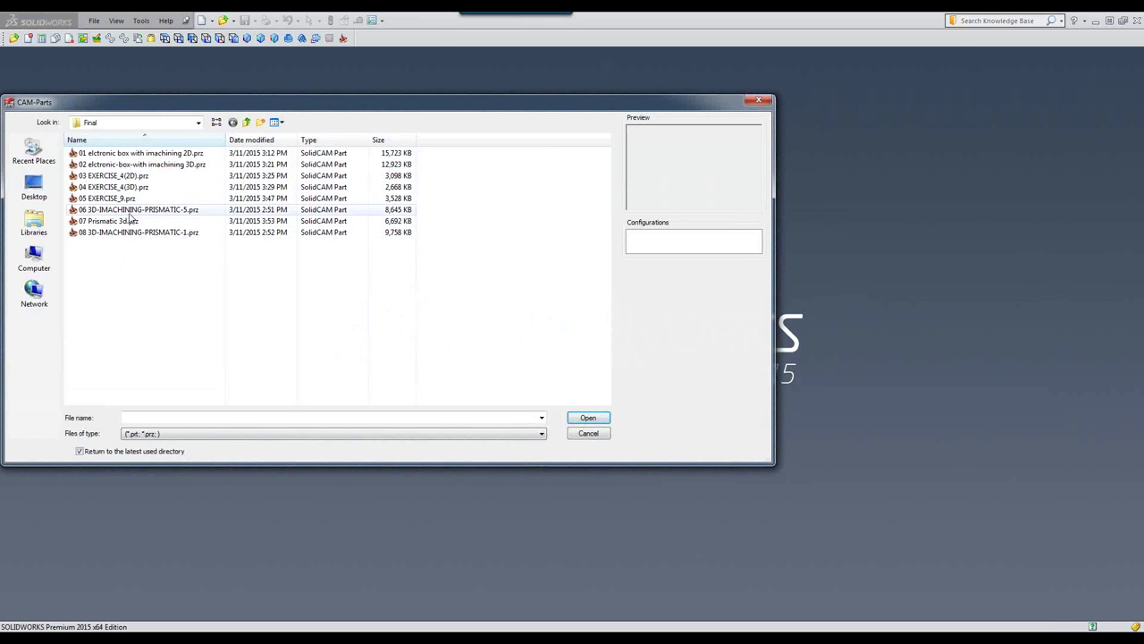
pyautogui.click(586, 419)
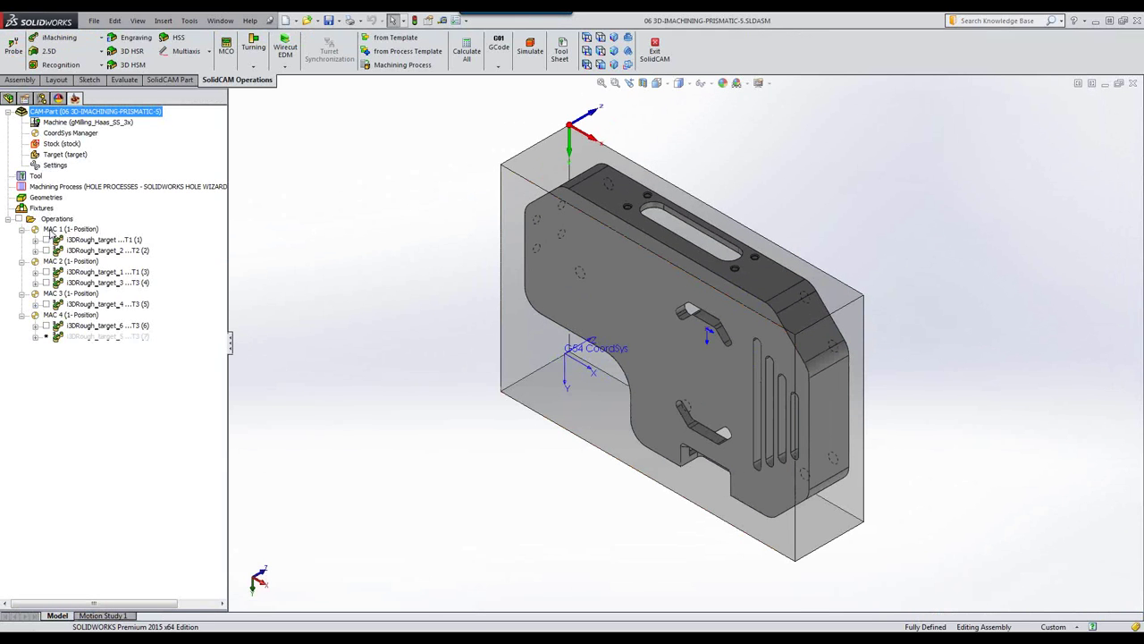
# Examine the part's orientation in each machining position from MAC 1 to MAC 4, and return to MAC 1
pyautogui.click(52, 230)
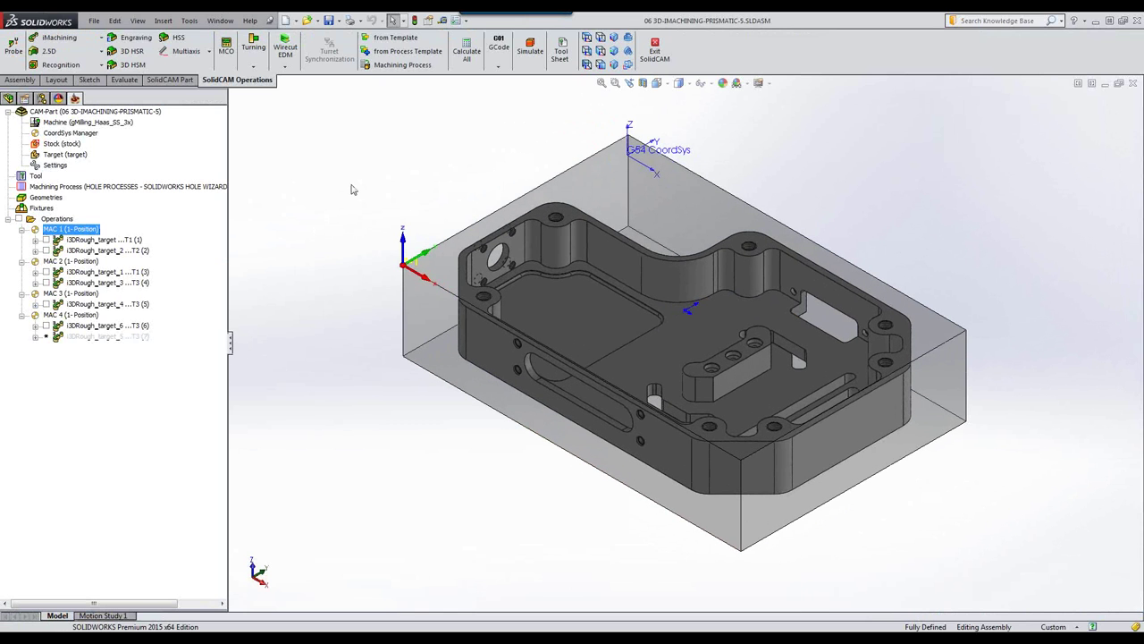
pyautogui.click(50, 265)
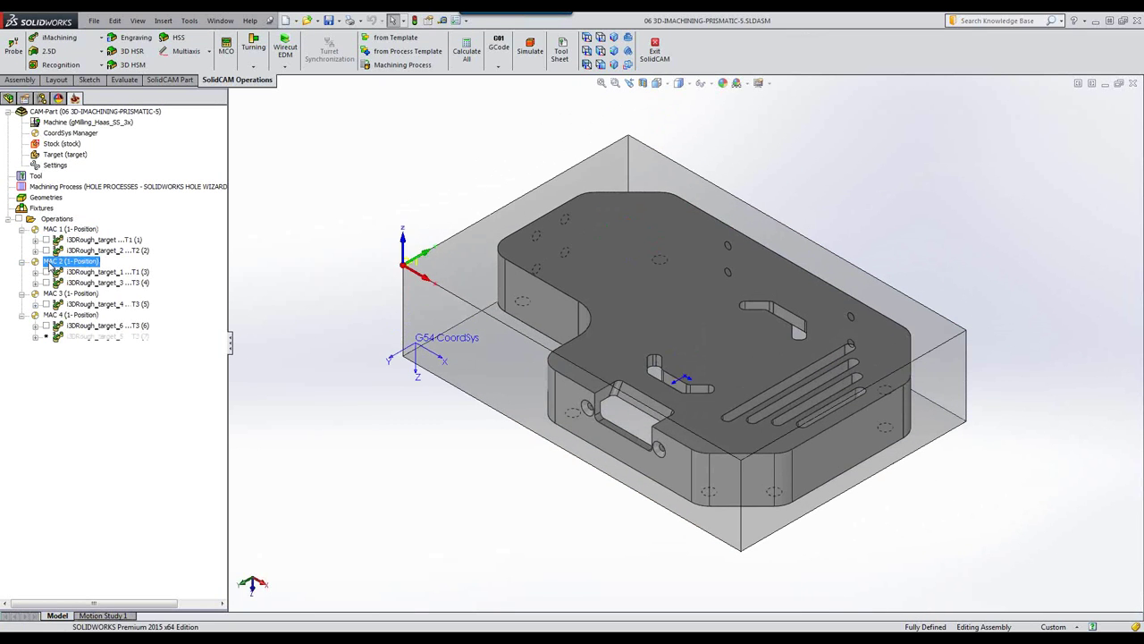
pyautogui.click(61, 294)
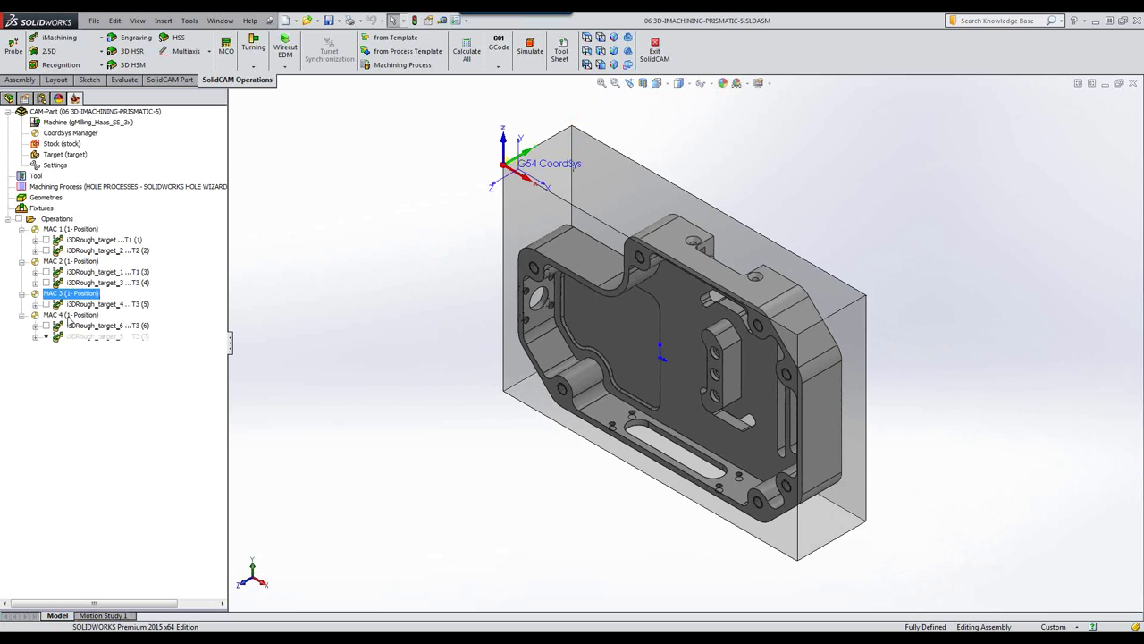
pyautogui.click(69, 316)
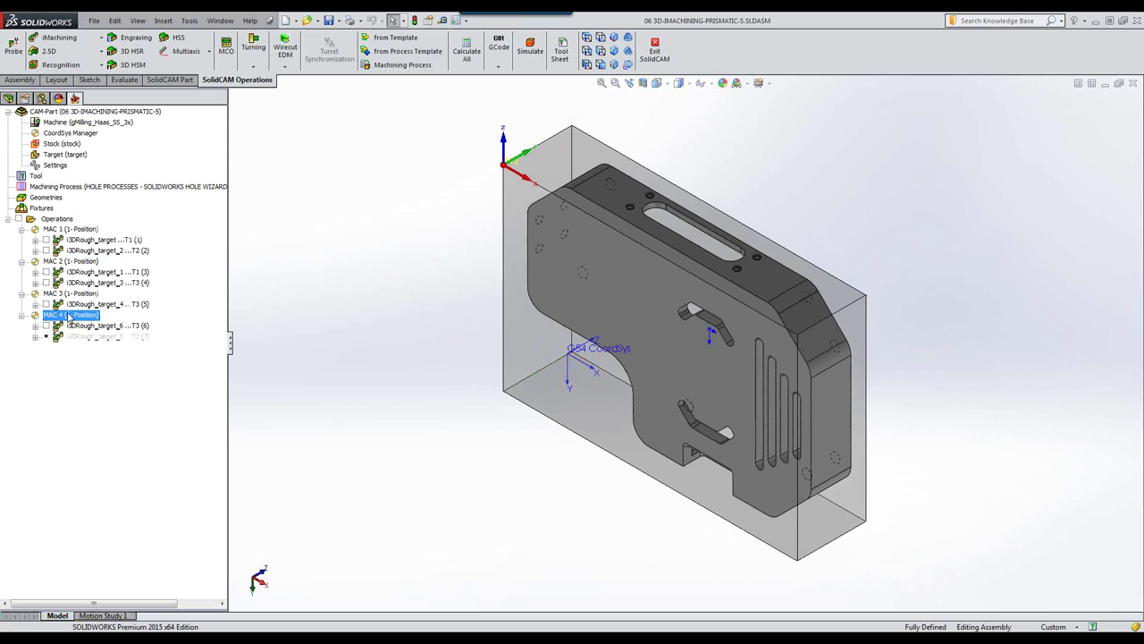
pyautogui.click(59, 230)
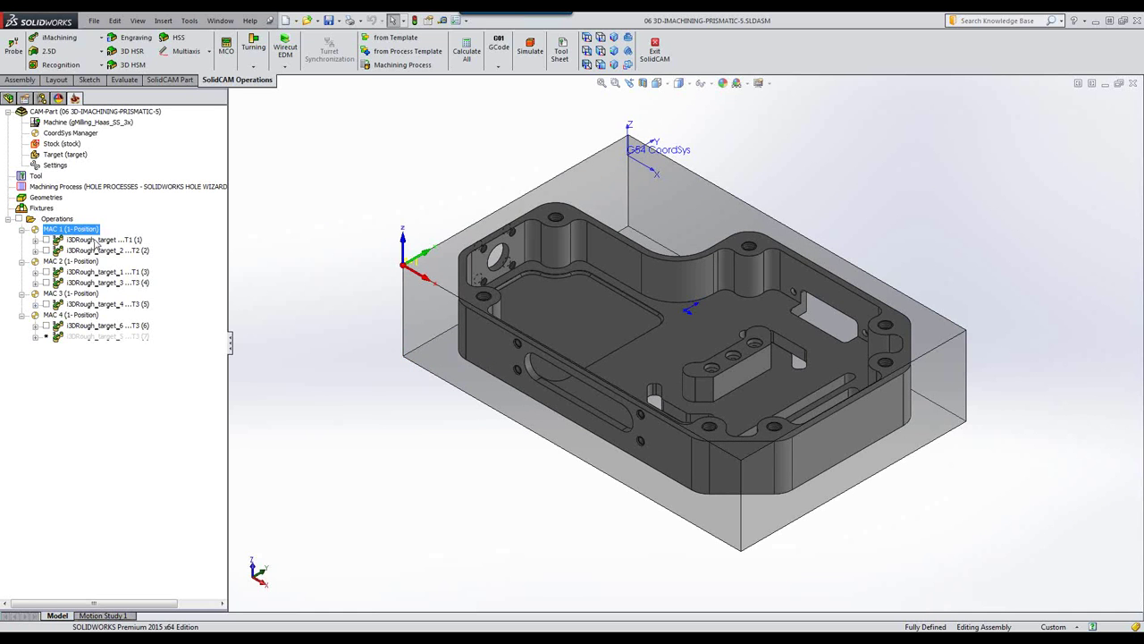
# Open the first i3DRough_target operation under MAC 1 and examine its geometry, lower level pick on the part's bottom corner, and technology settings
pyautogui.doubleClick(95, 241)
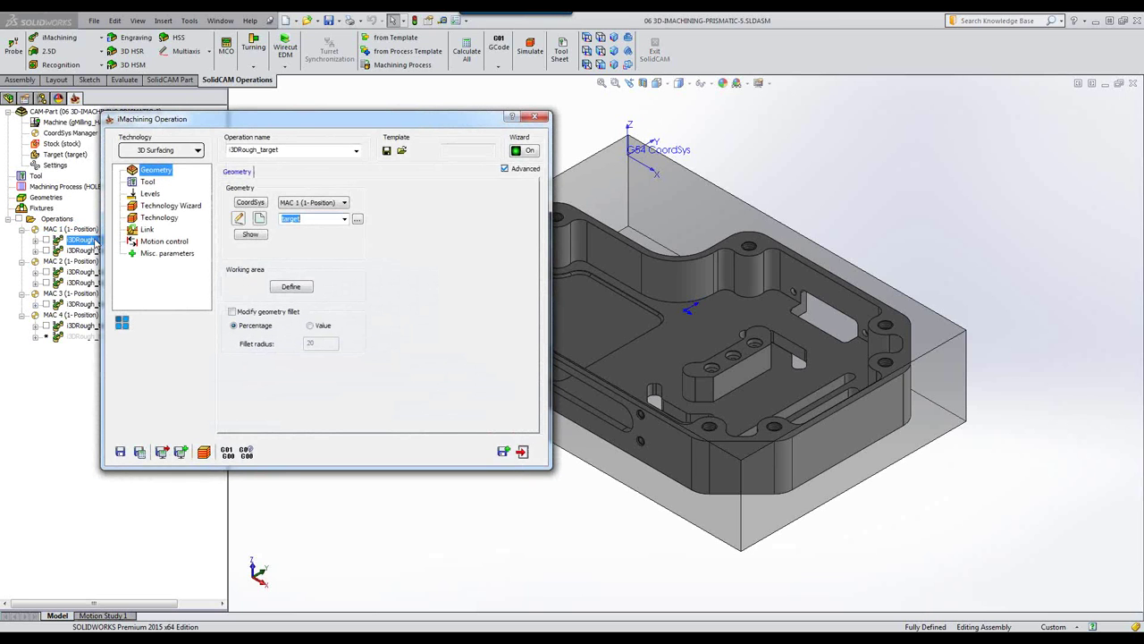
pyautogui.click(149, 183)
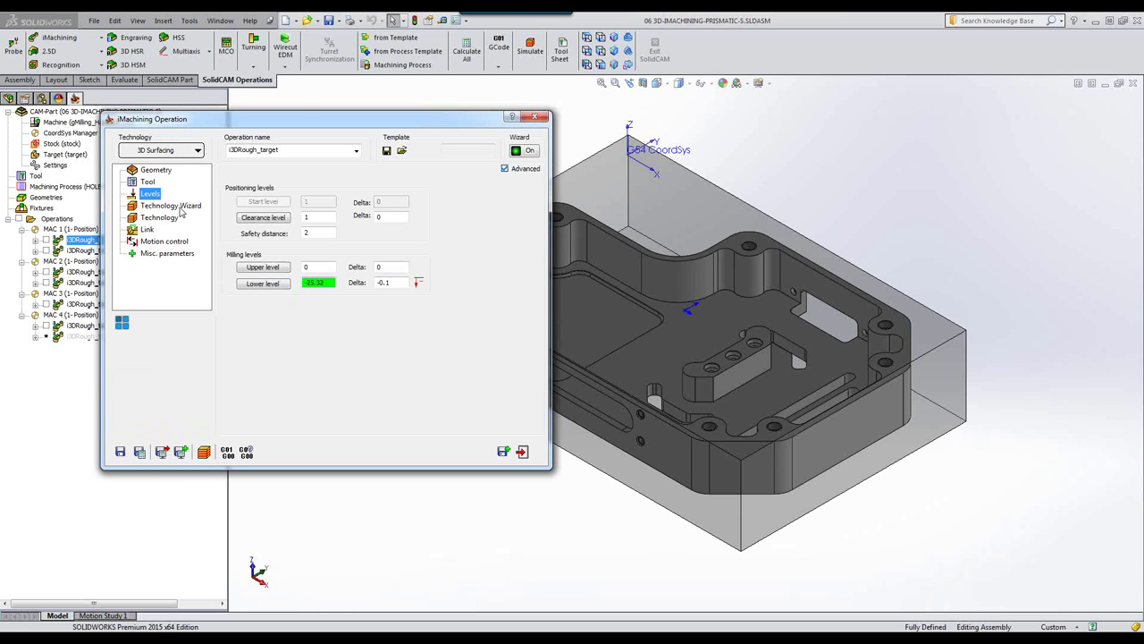
pyautogui.click(263, 284)
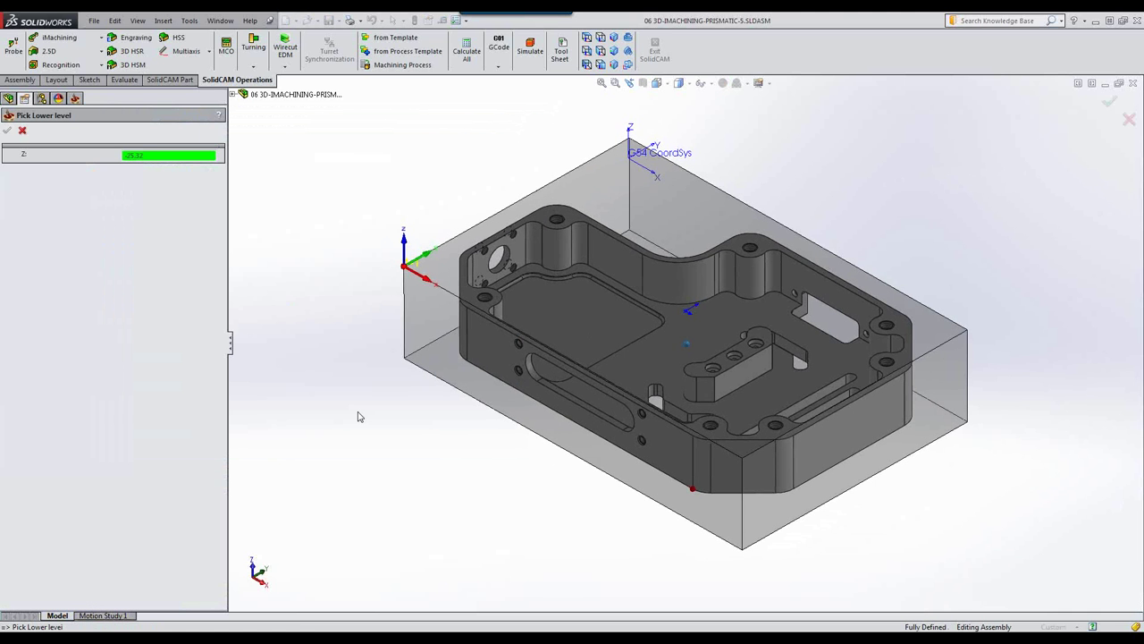
pyautogui.click(691, 489)
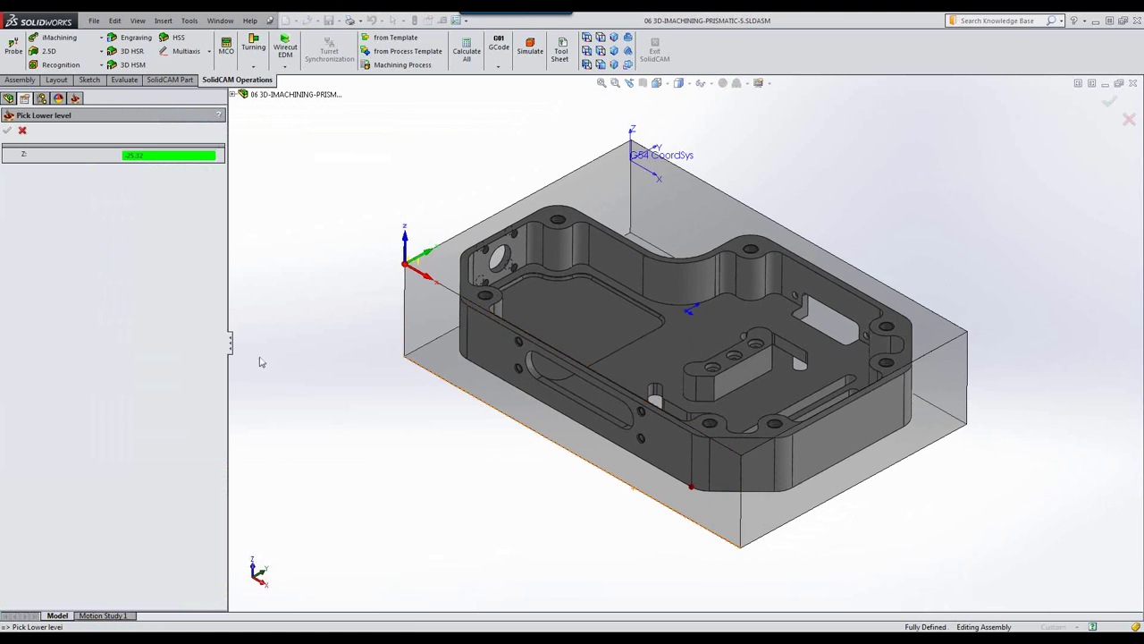
pyautogui.click(23, 129)
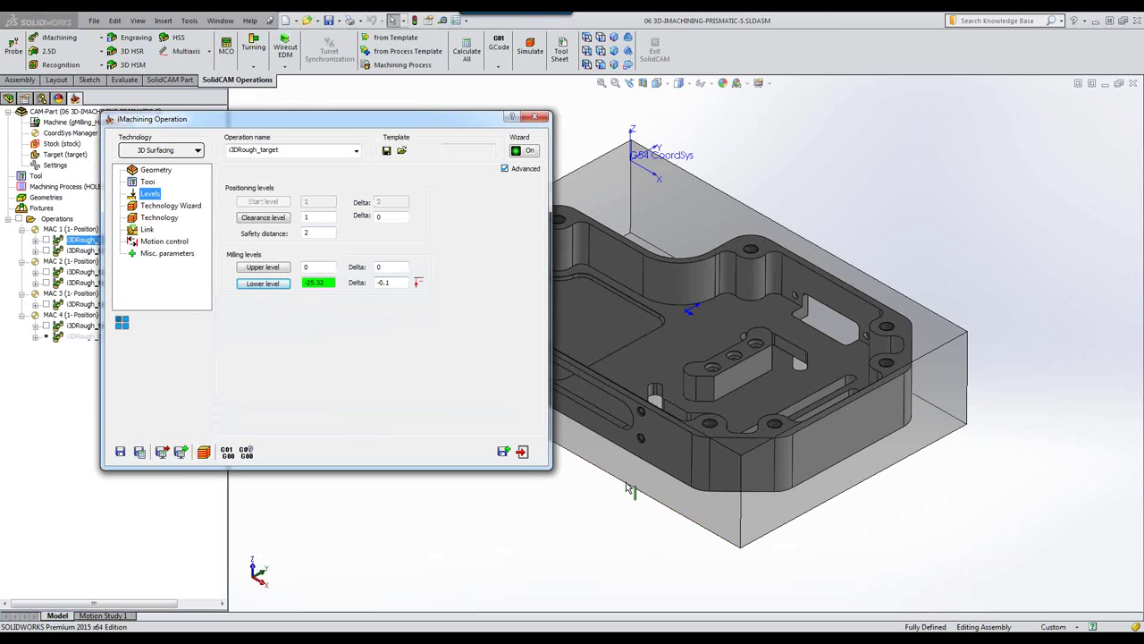
pyautogui.click(161, 218)
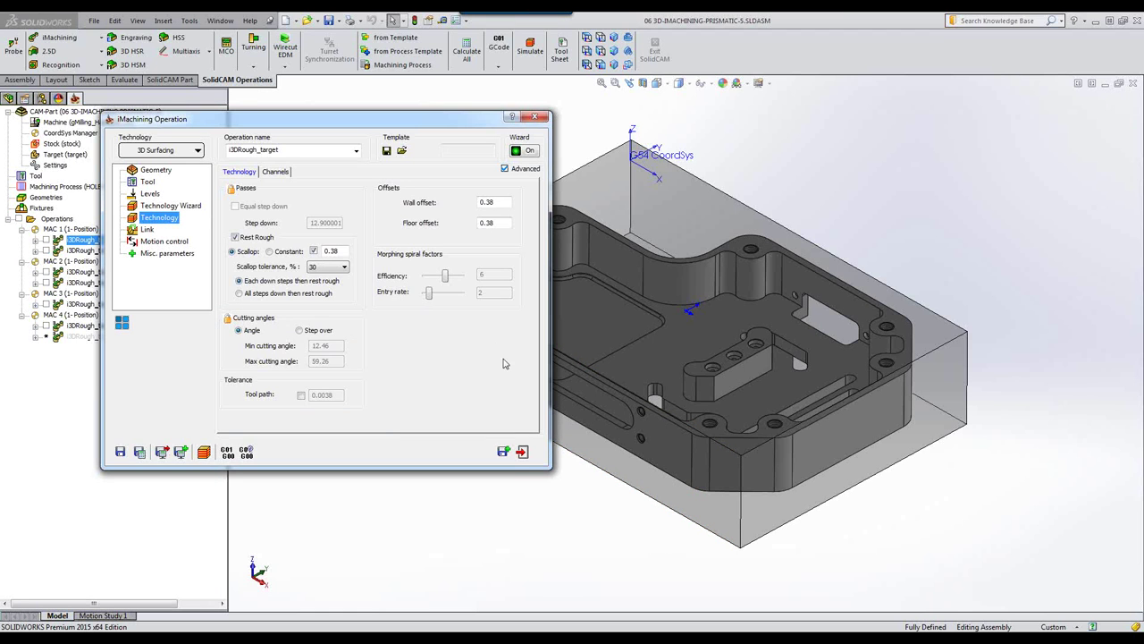
# Close the operation settings and run the SolidVerify simulation of the first i3DRough_target operation at an increased speed, exiting the simulation at its end
pyautogui.click(522, 451)
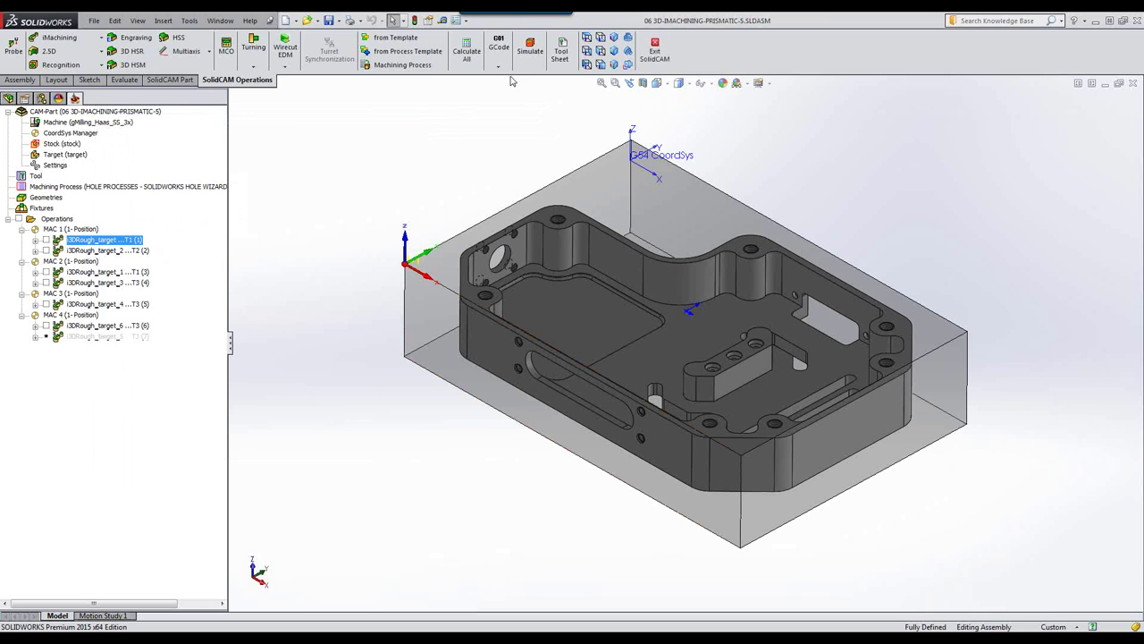
pyautogui.click(530, 50)
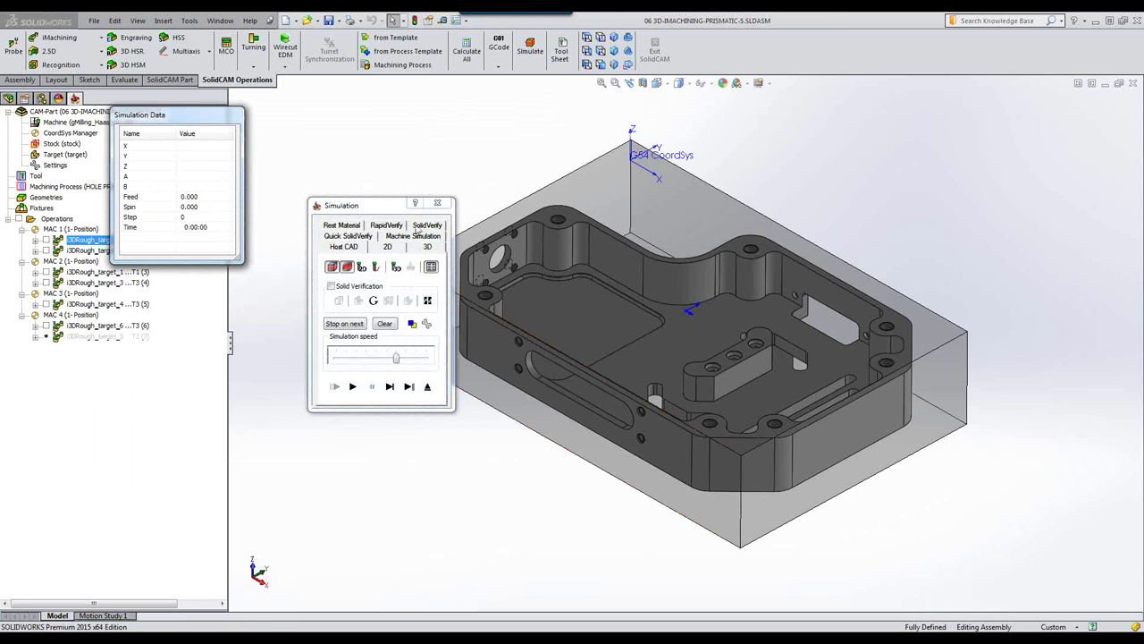
pyautogui.click(420, 227)
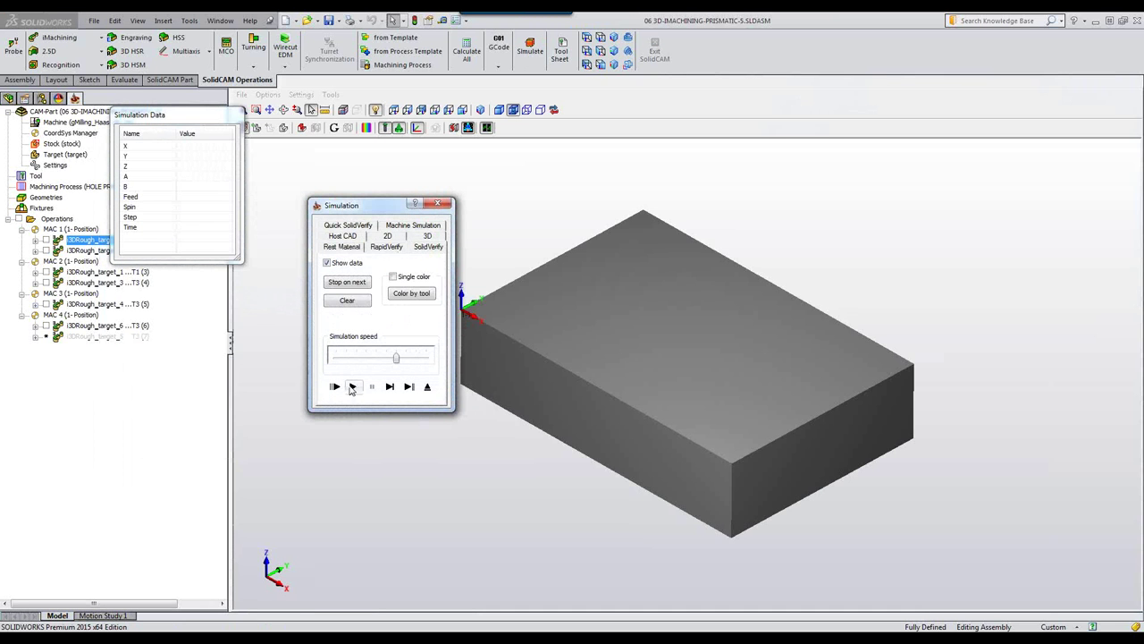
pyautogui.click(351, 386)
pyautogui.moveTo(396, 357); pyautogui.dragTo(404, 357)
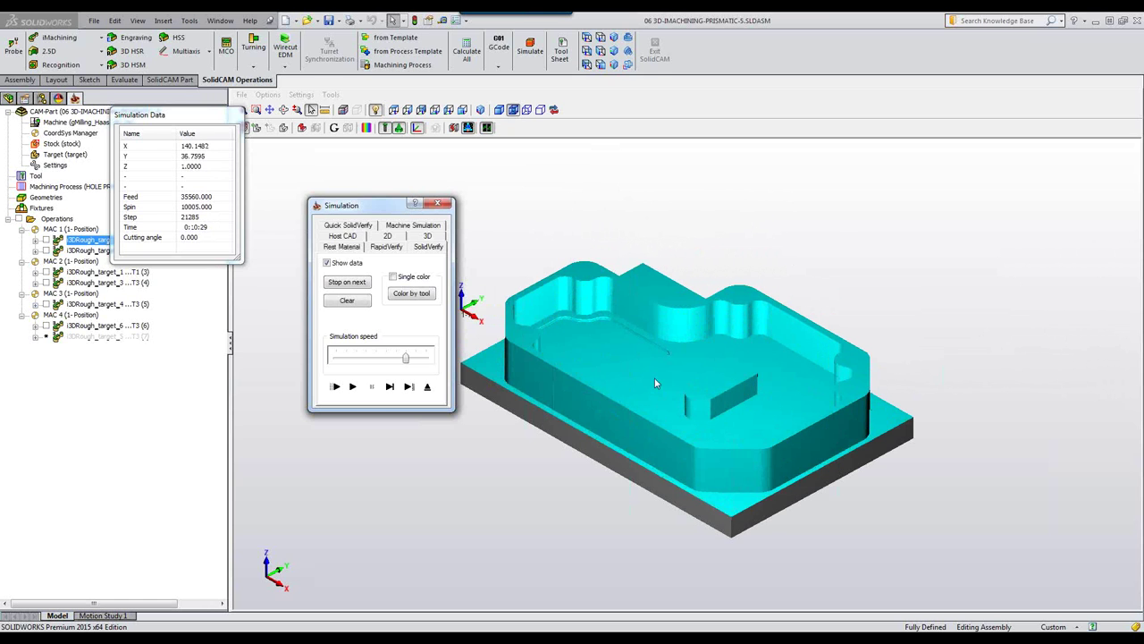
pyautogui.click(428, 386)
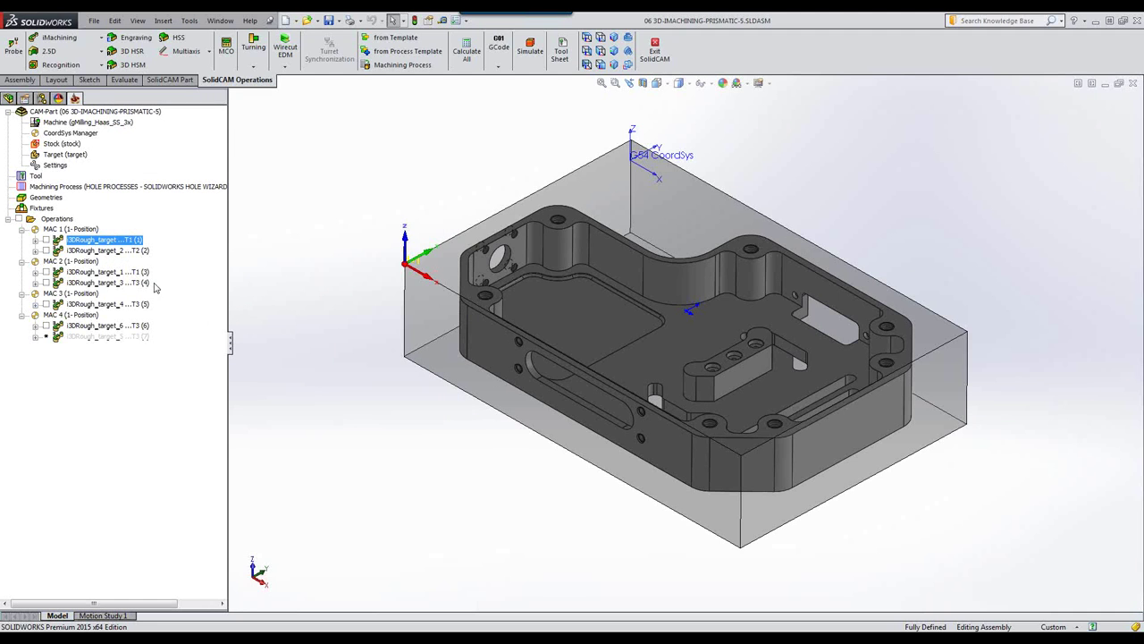
# Check the tool used by i3DRough_target_2 under MAC 1, and run that operation's SolidVerify simulation through to the end
pyautogui.doubleClick(108, 253)
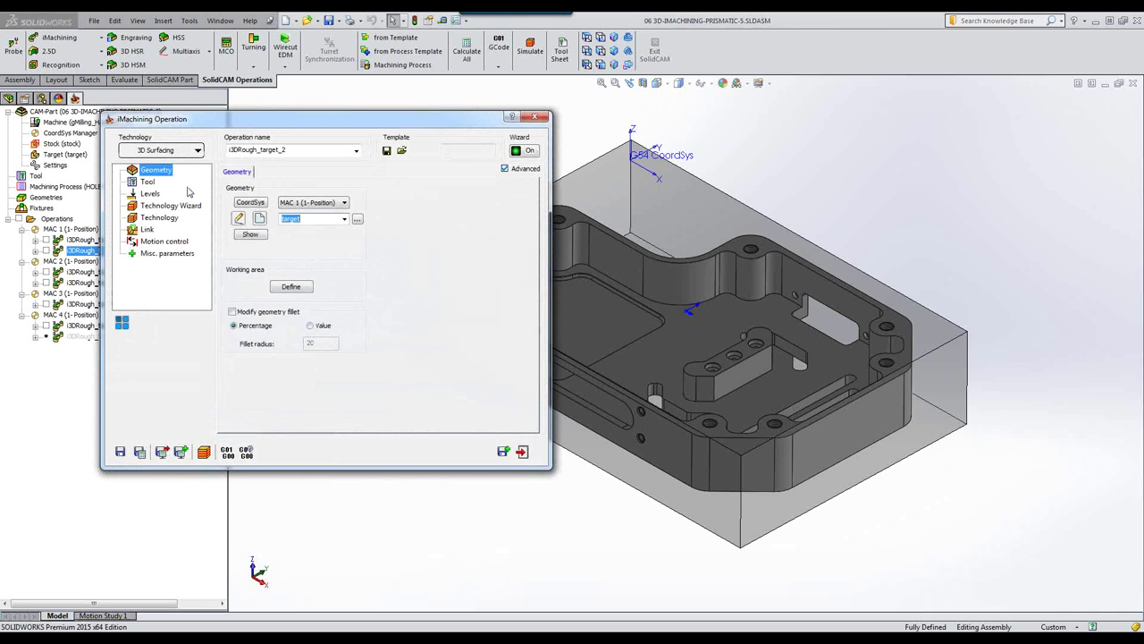
pyautogui.click(148, 183)
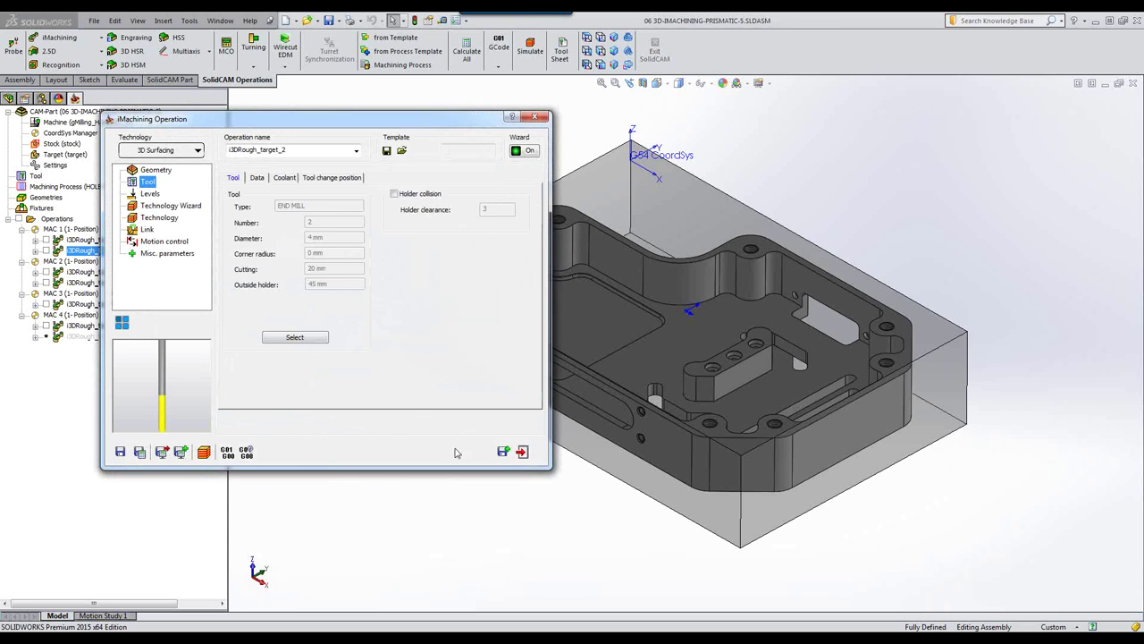
pyautogui.click(522, 451)
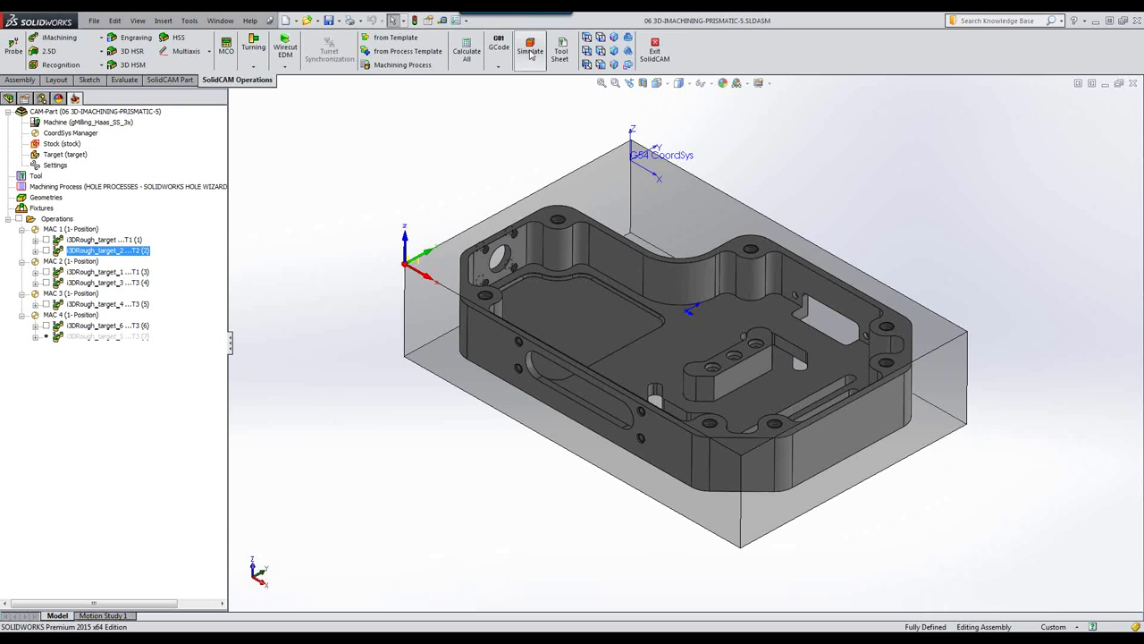
pyautogui.click(530, 51)
pyautogui.click(427, 226)
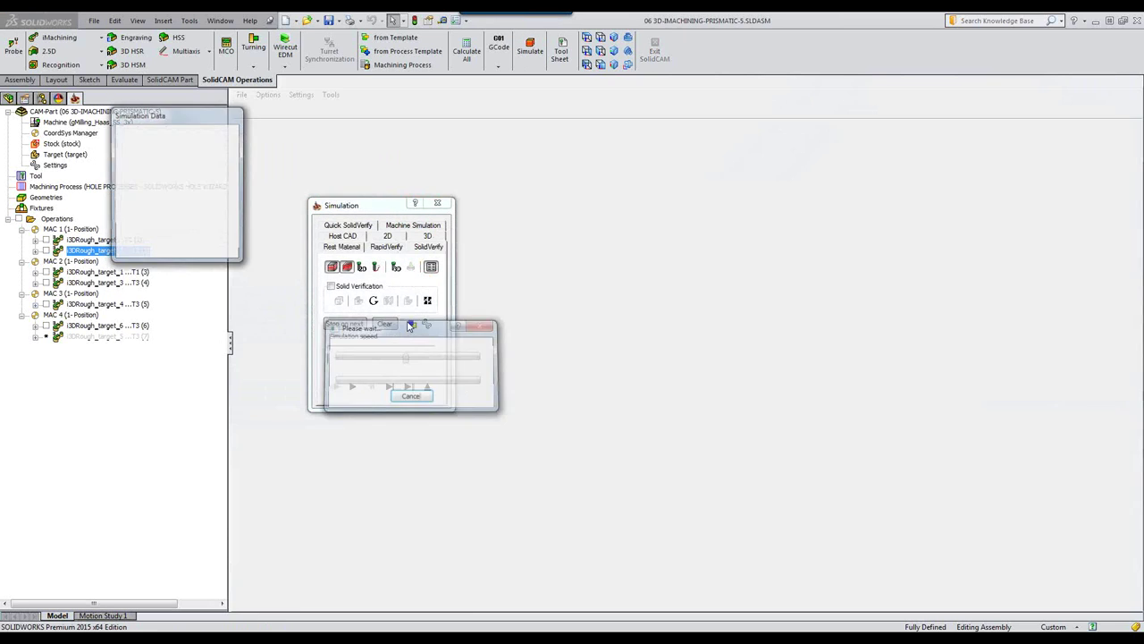
pyautogui.click(353, 387)
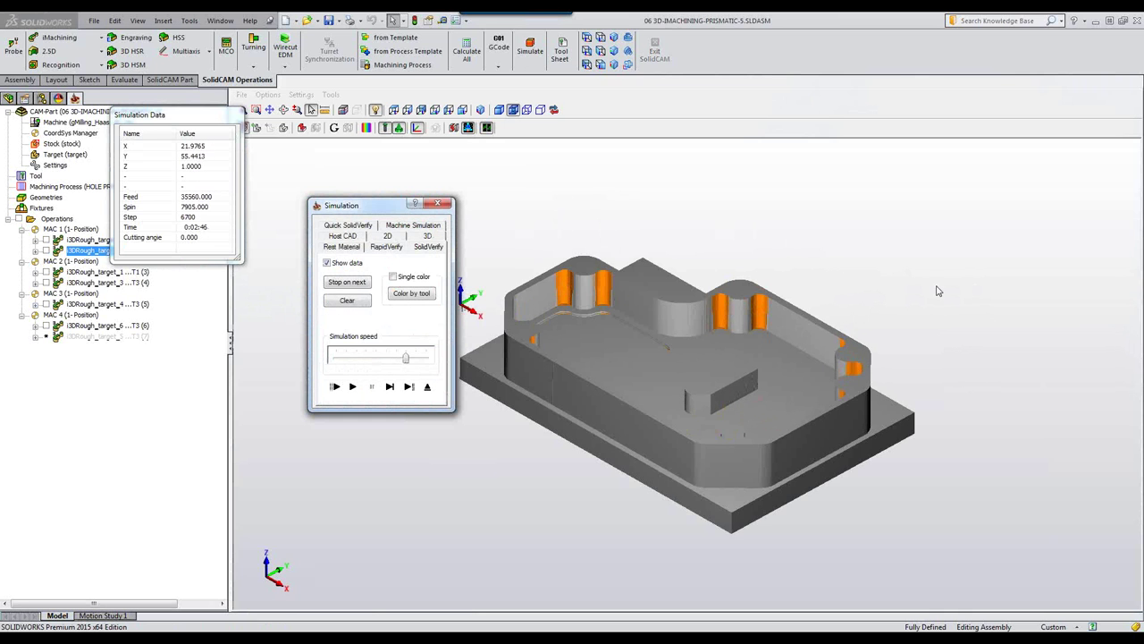
pyautogui.click(428, 386)
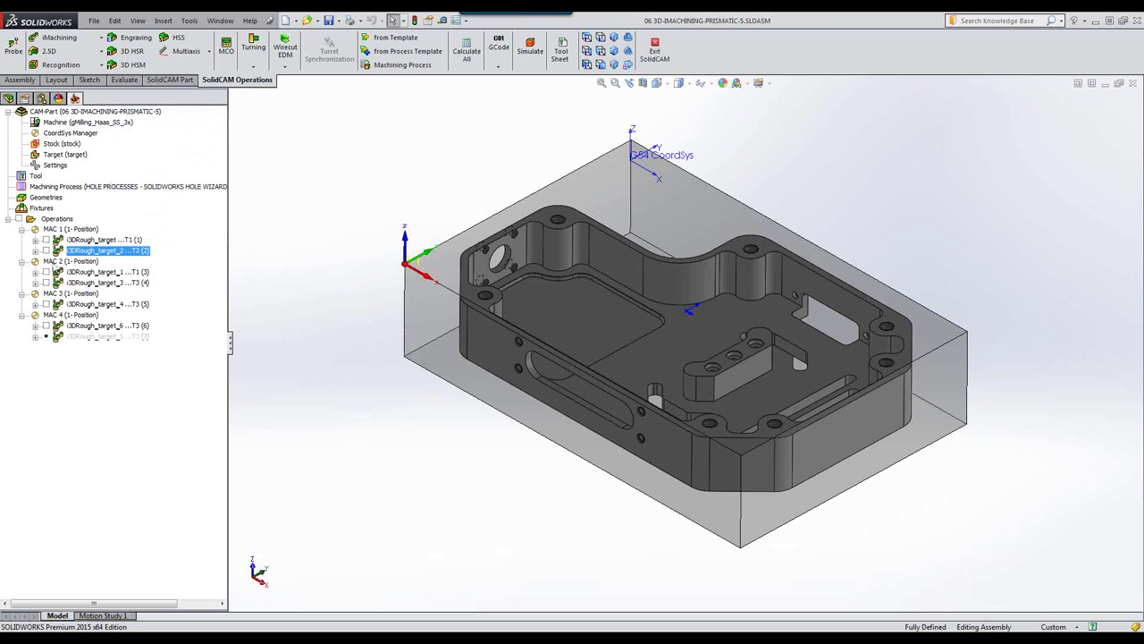
# Switch to the MAC 2 position and examine the target geometry, the 3D rest material and the tool of i3DRough_target_1
pyautogui.click(56, 262)
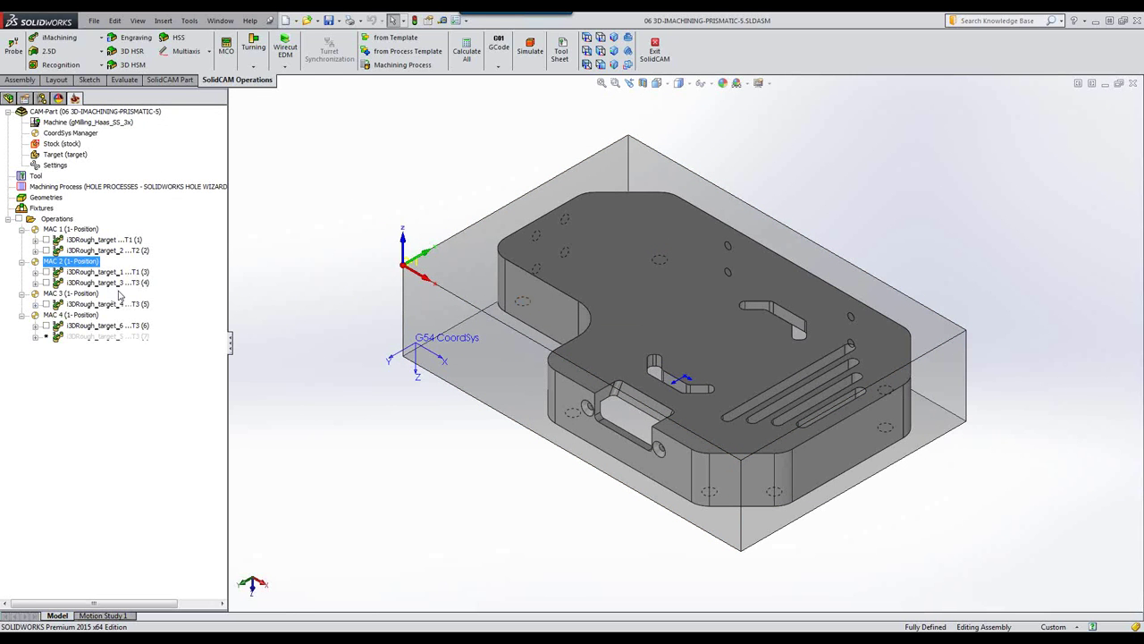
pyautogui.doubleClick(98, 272)
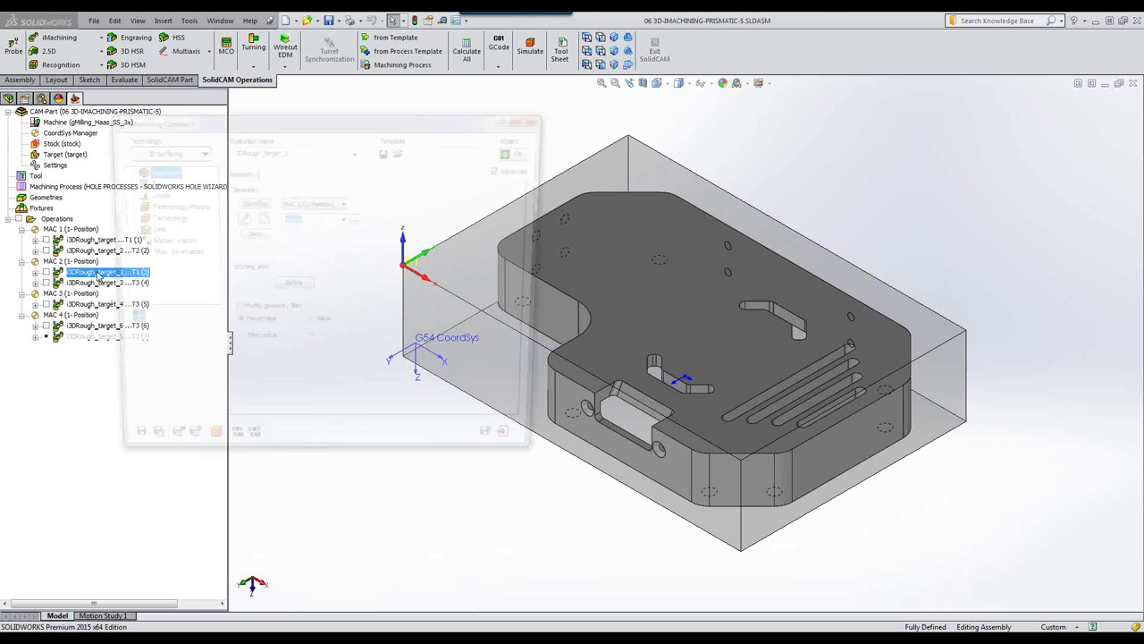
pyautogui.click(242, 236)
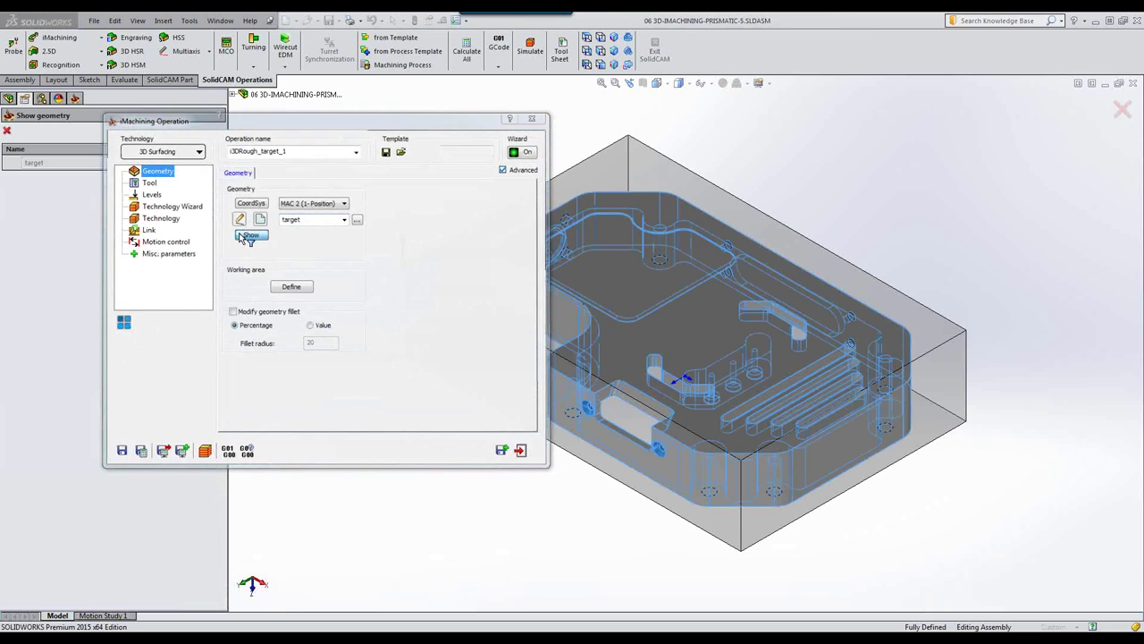
pyautogui.click(7, 130)
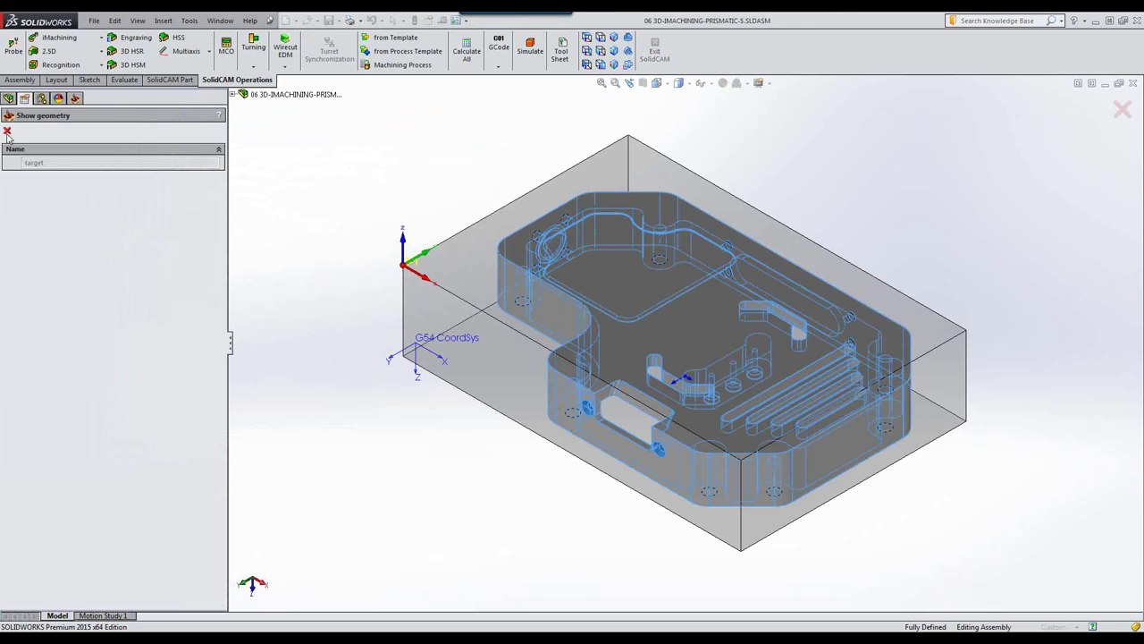
pyautogui.click(292, 287)
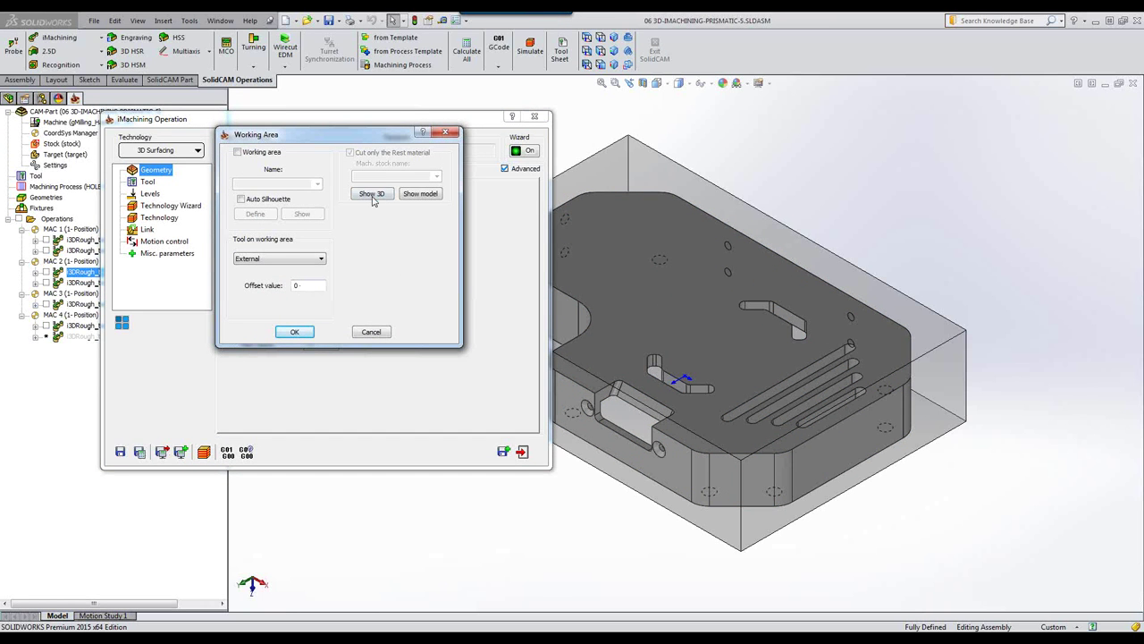
pyautogui.click(371, 195)
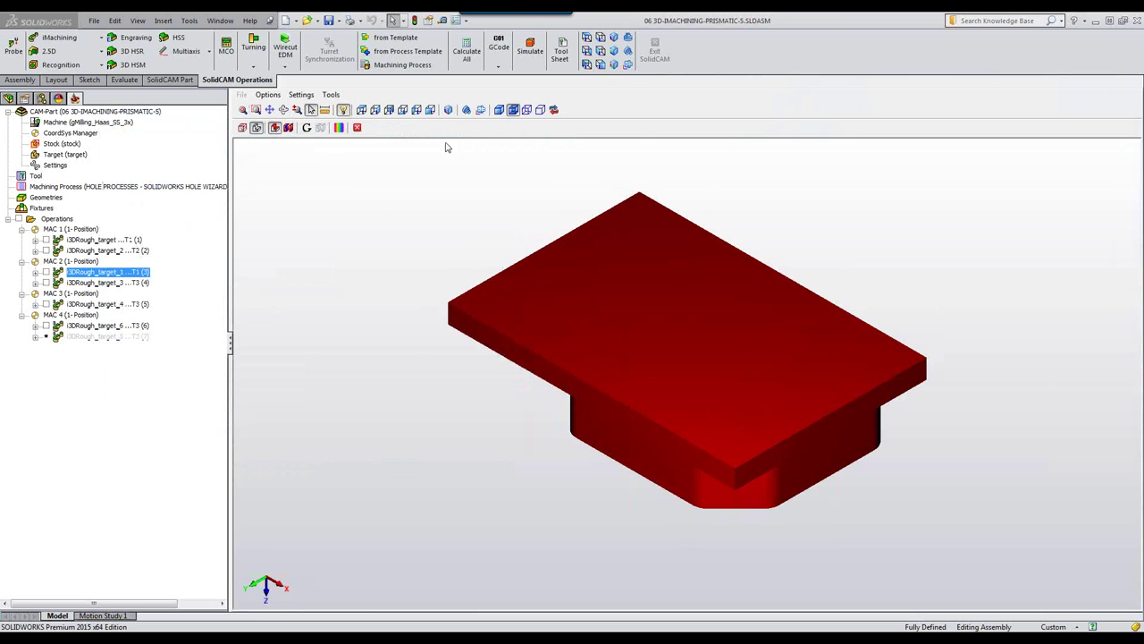
pyautogui.click(356, 128)
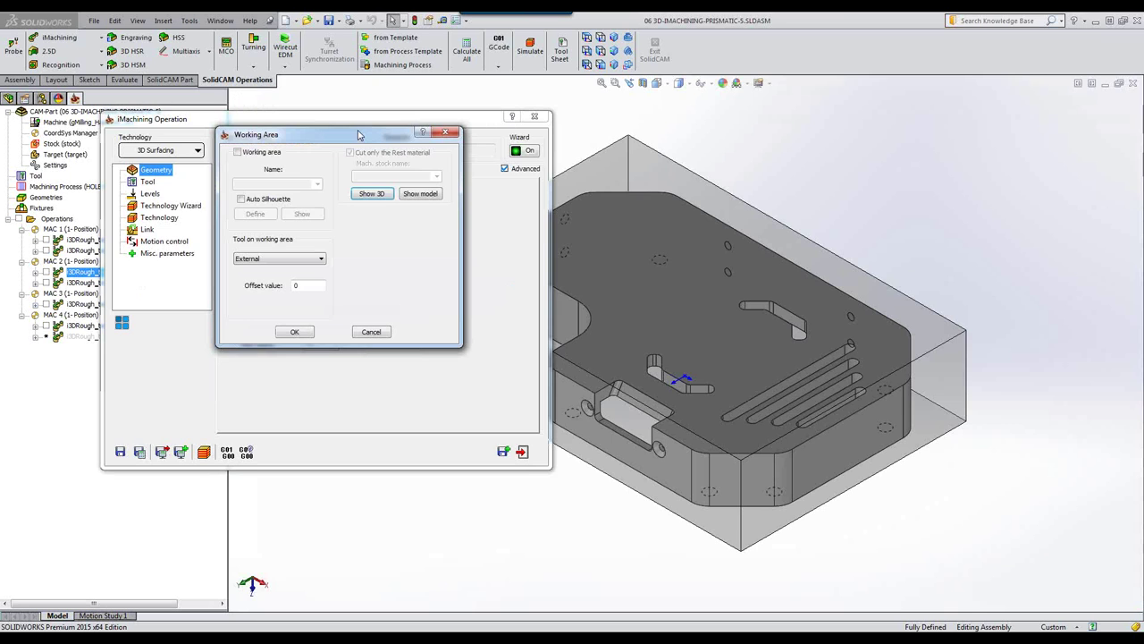
pyautogui.click(370, 332)
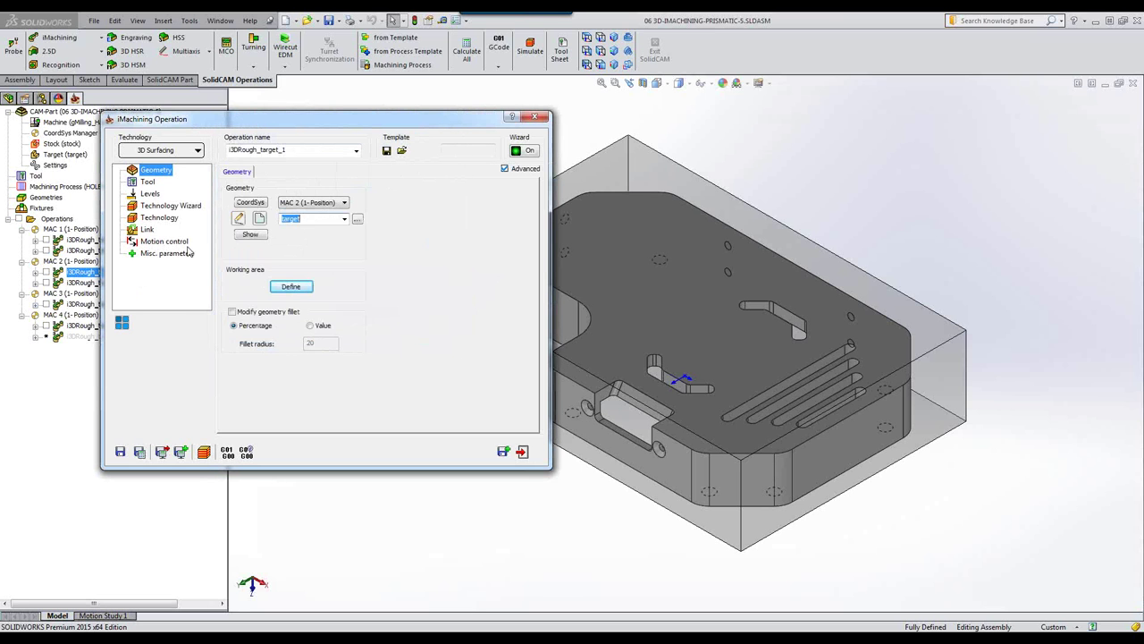
pyautogui.click(147, 182)
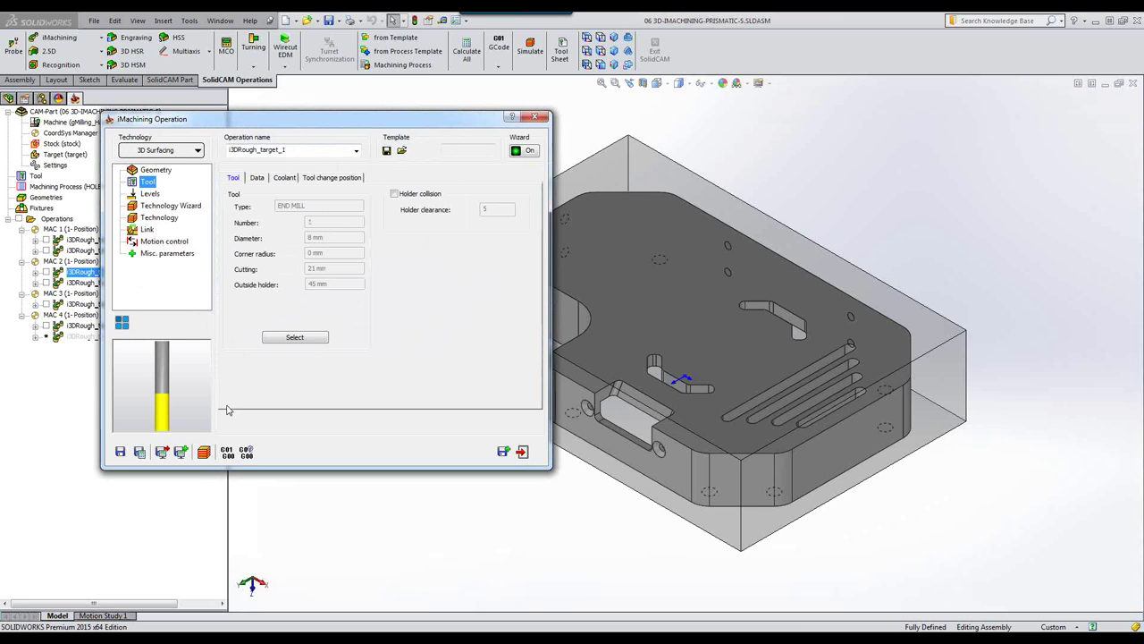
pyautogui.click(523, 453)
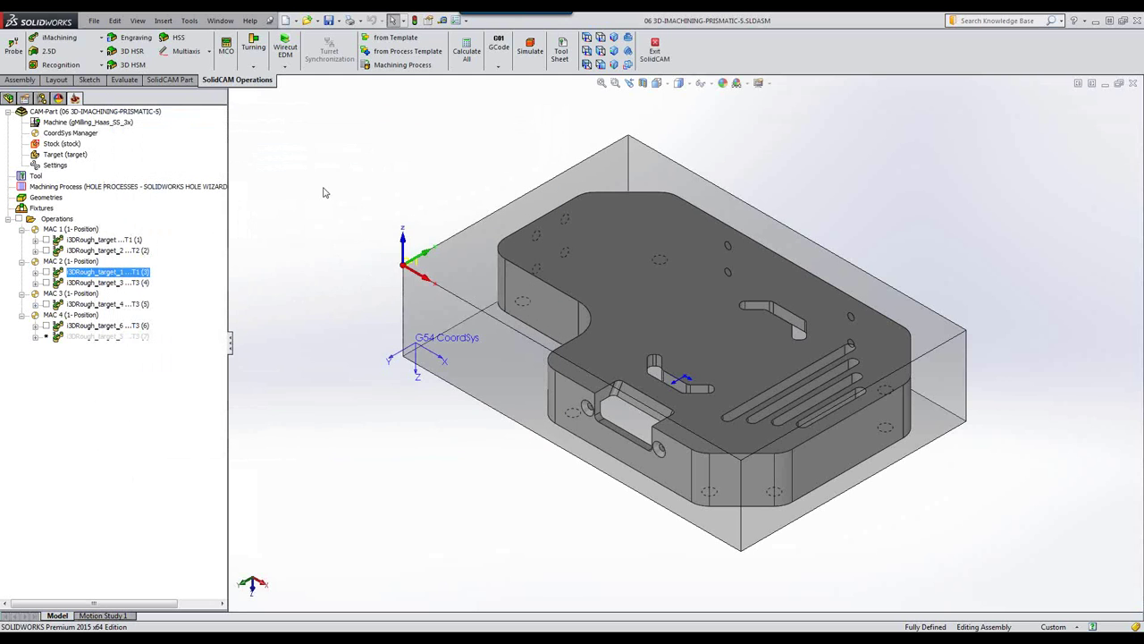
# Simulate i3DRough_target_1 under MAC 2 in SolidVerify to inspect the roughing from the flipped side, and exit the simulation
pyautogui.click(531, 54)
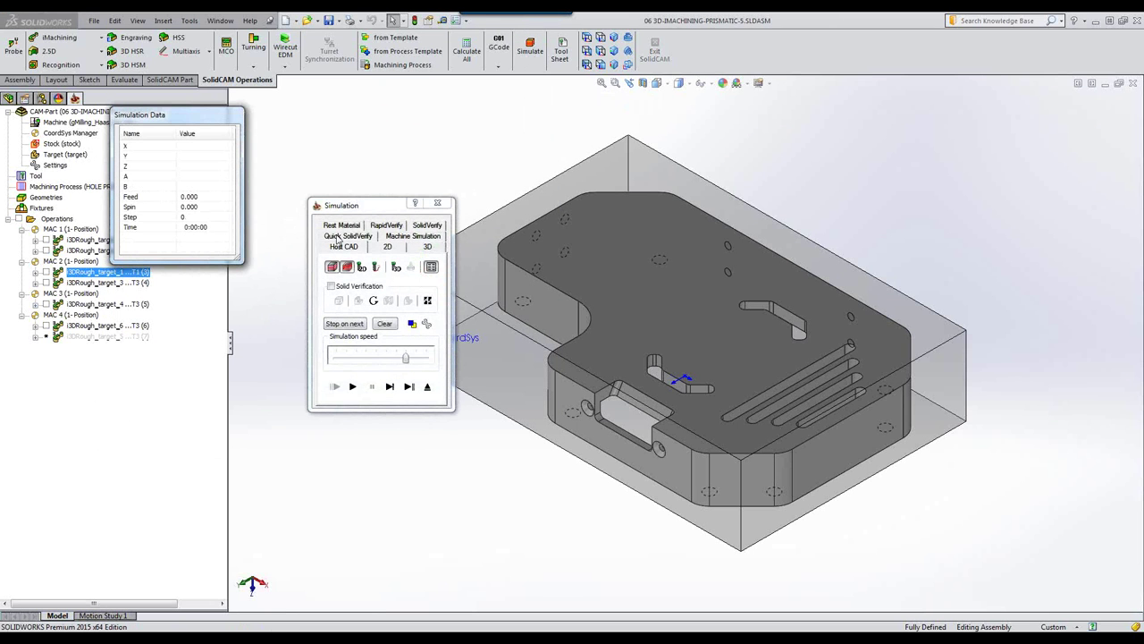
pyautogui.click(427, 226)
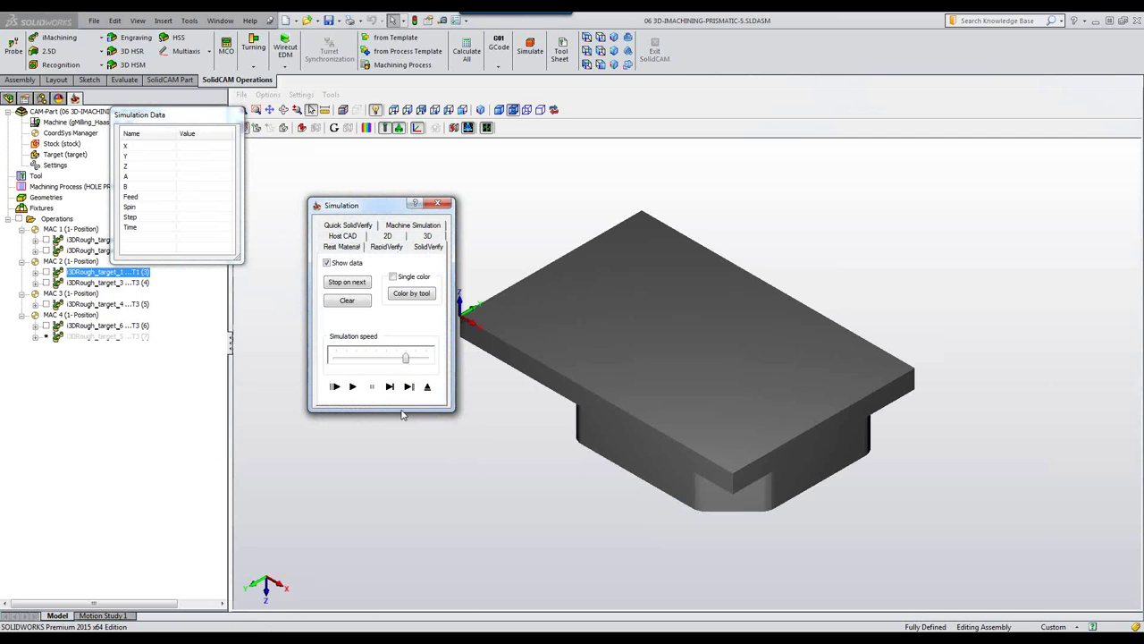
pyautogui.click(352, 386)
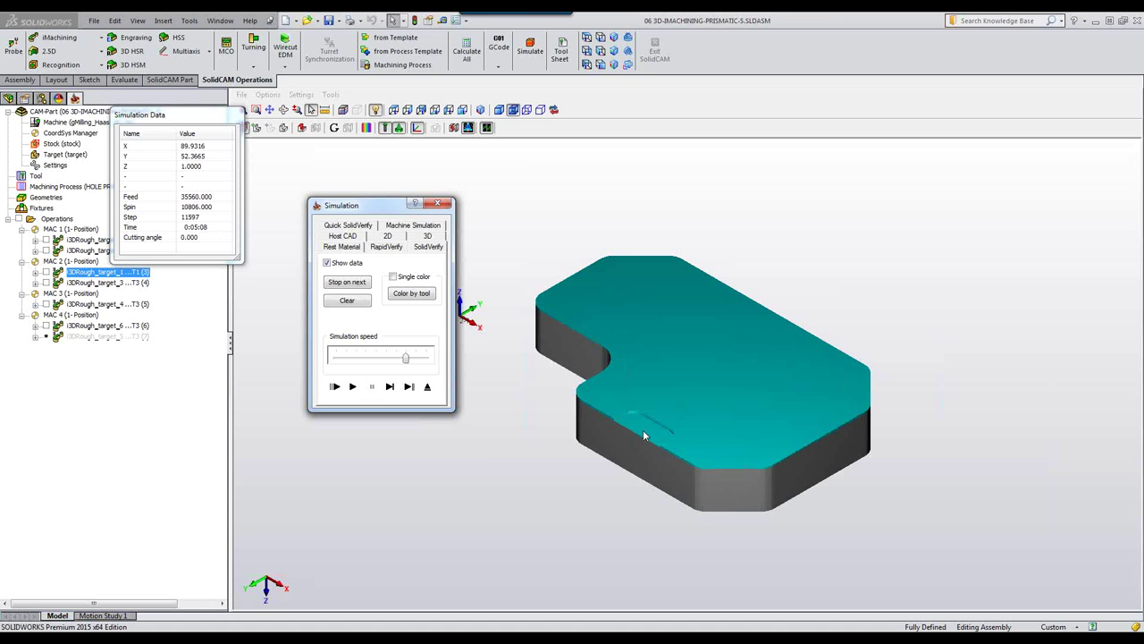
pyautogui.click(428, 387)
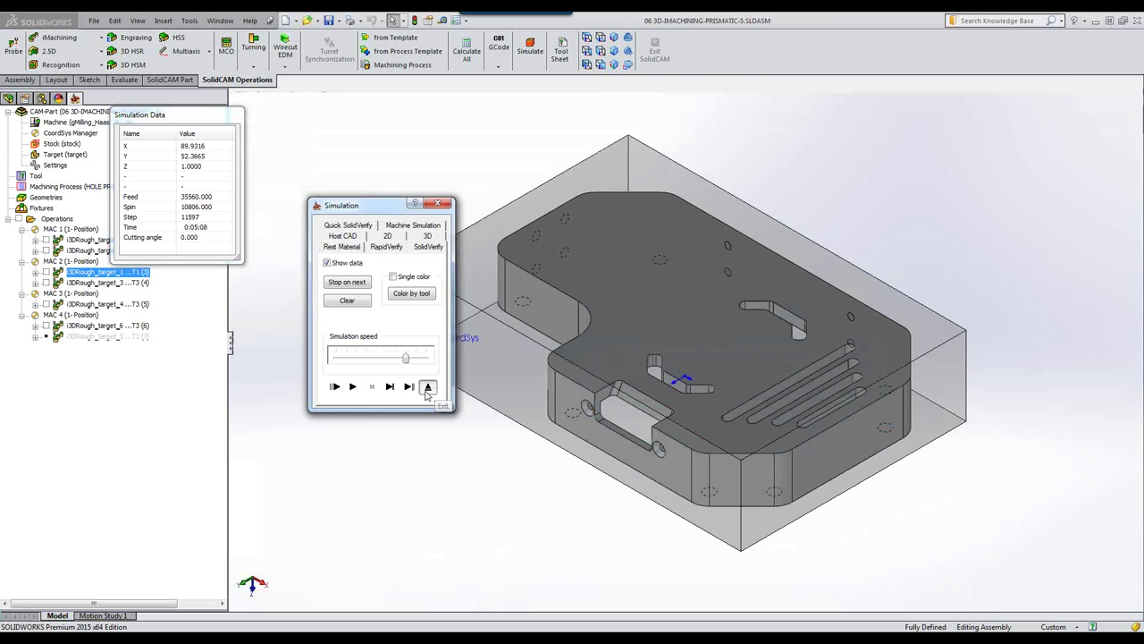
# Look into the i3DRough_target_3 operation under MAC 2 and run its SolidVerify simulation to inspect the material it removes
pyautogui.doubleClick(103, 284)
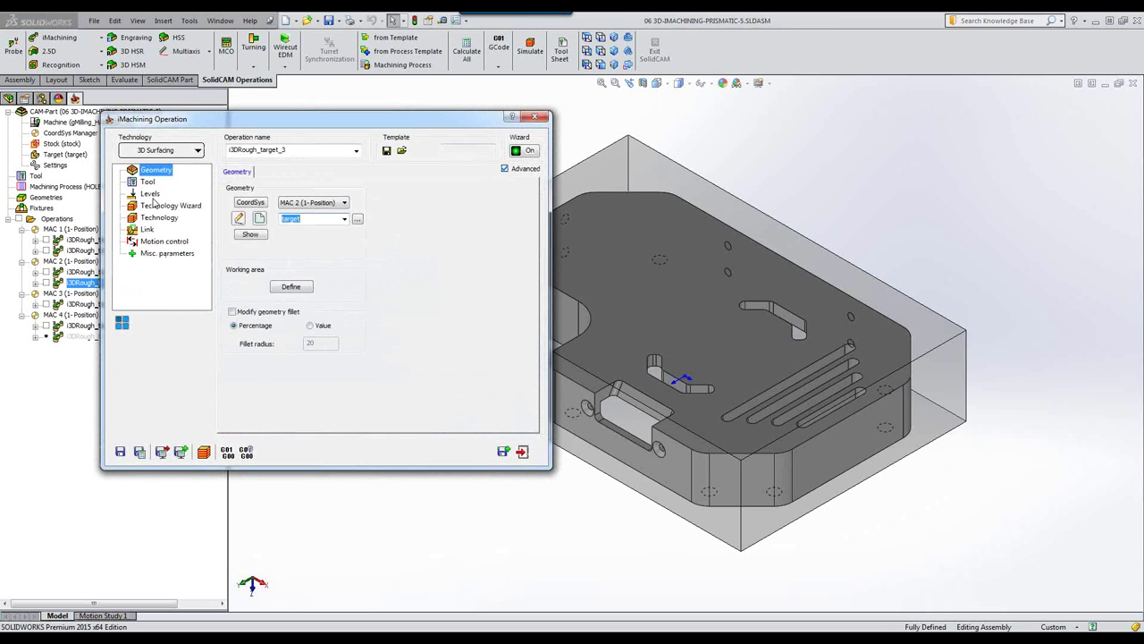
pyautogui.click(522, 452)
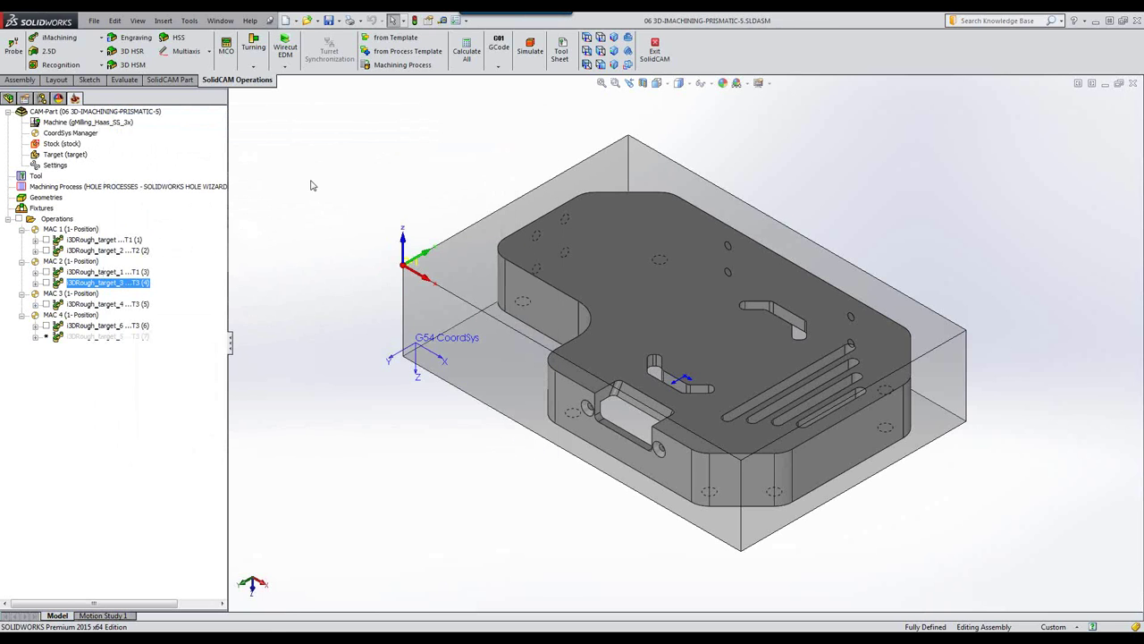
pyautogui.click(531, 53)
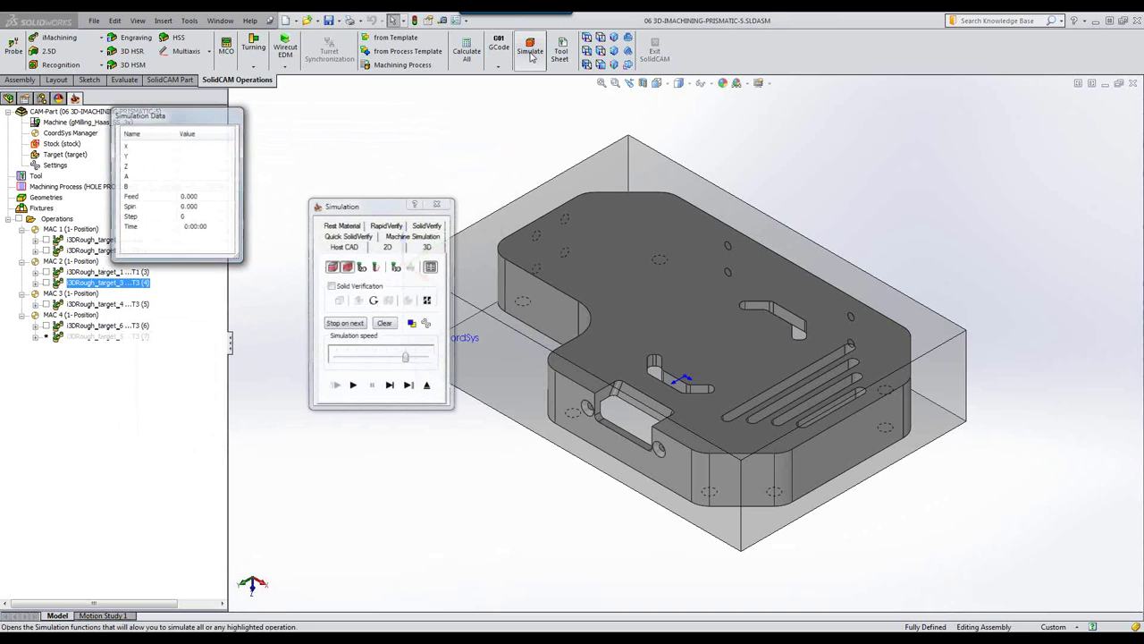
pyautogui.click(420, 225)
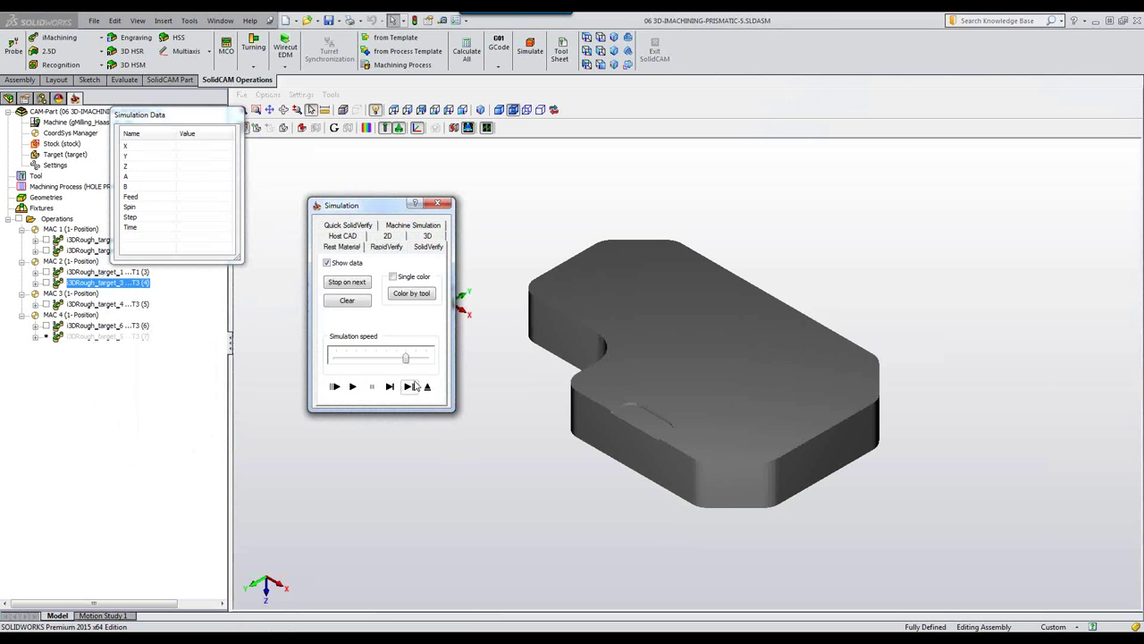
pyautogui.click(353, 386)
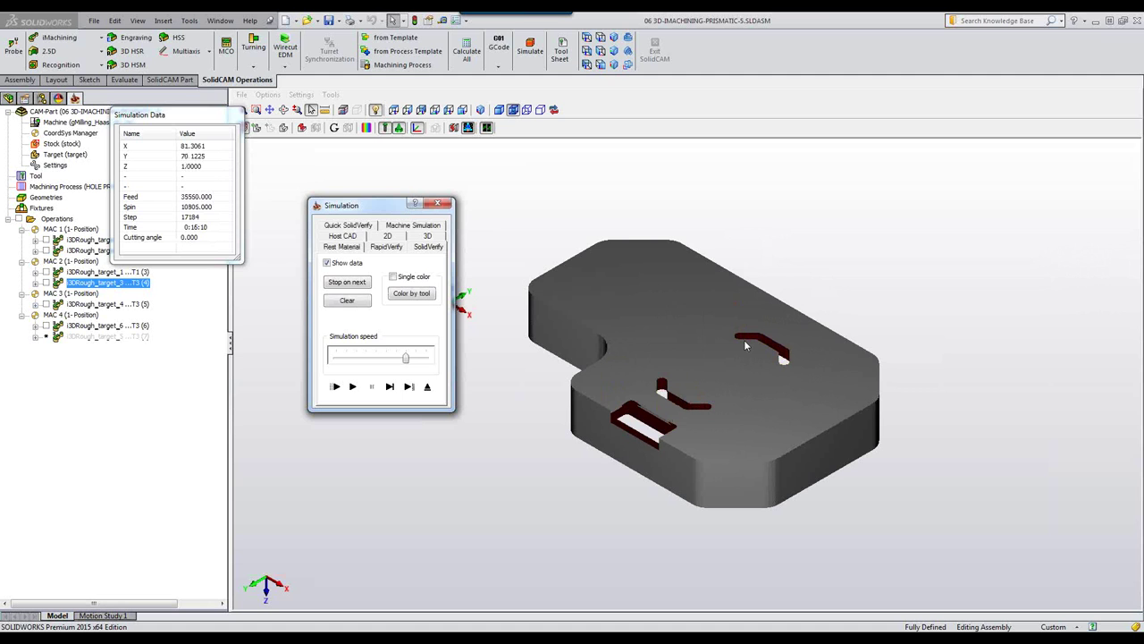
pyautogui.click(427, 387)
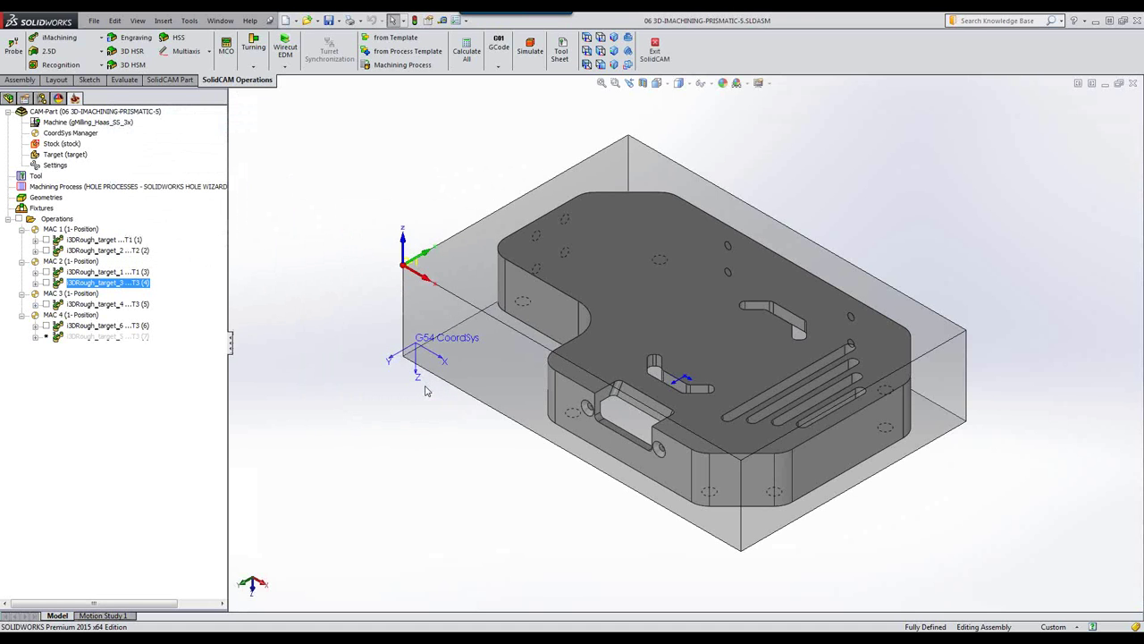
# Switch to the MAC 3 position and run the SolidVerify simulation of the i3DRough_target_4 operation, viewing the part from the machined side
pyautogui.click(75, 295)
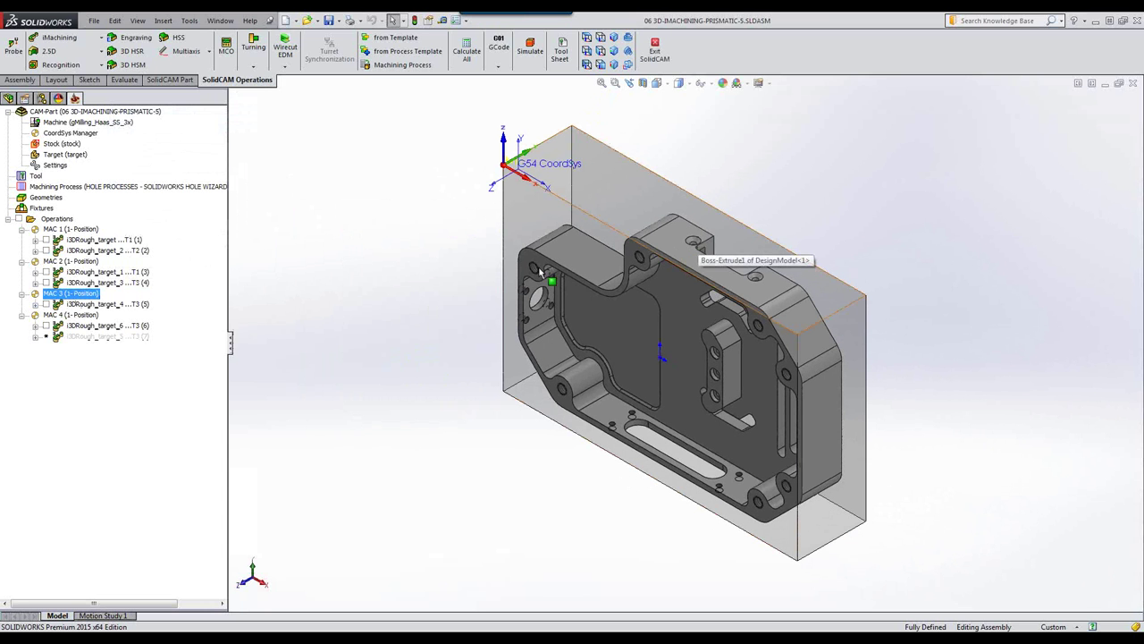
pyautogui.click(530, 49)
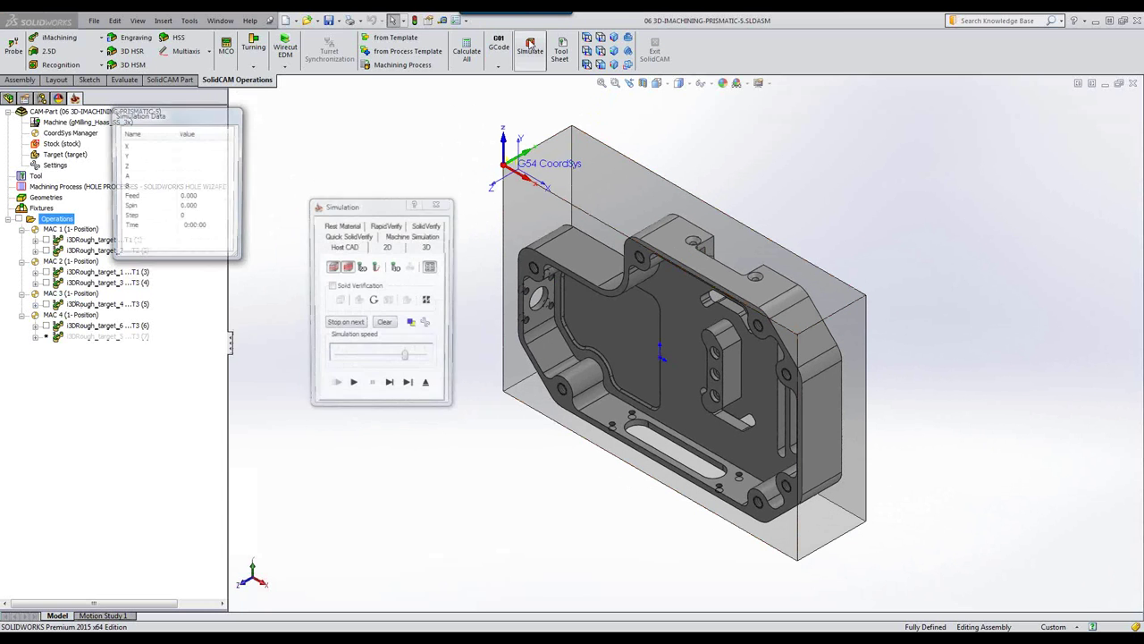
pyautogui.click(106, 306)
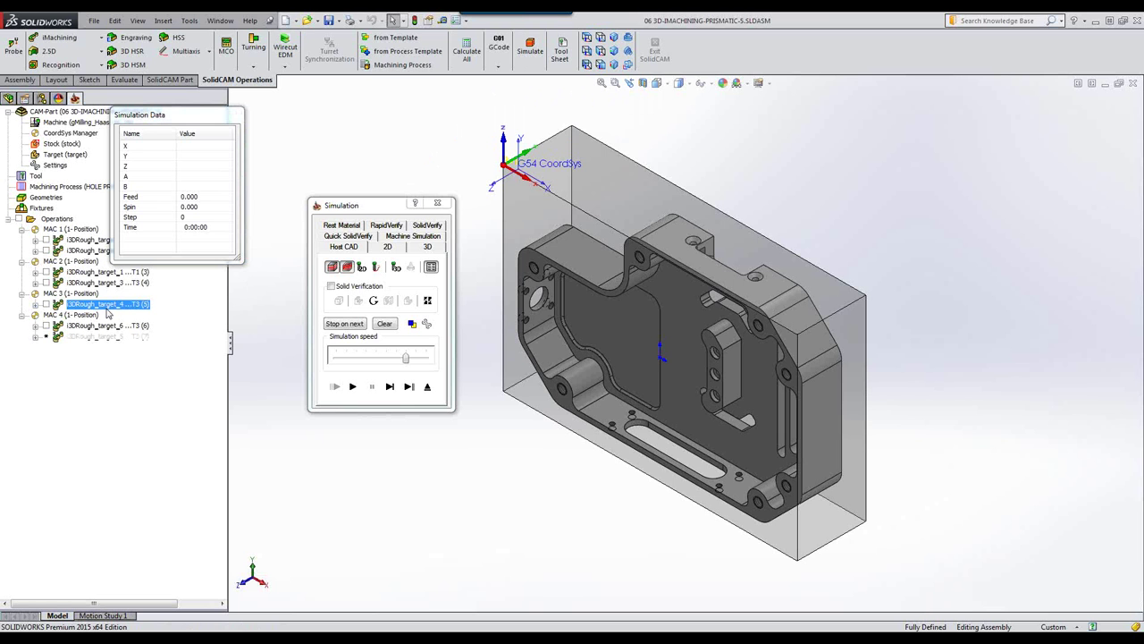
pyautogui.click(428, 246)
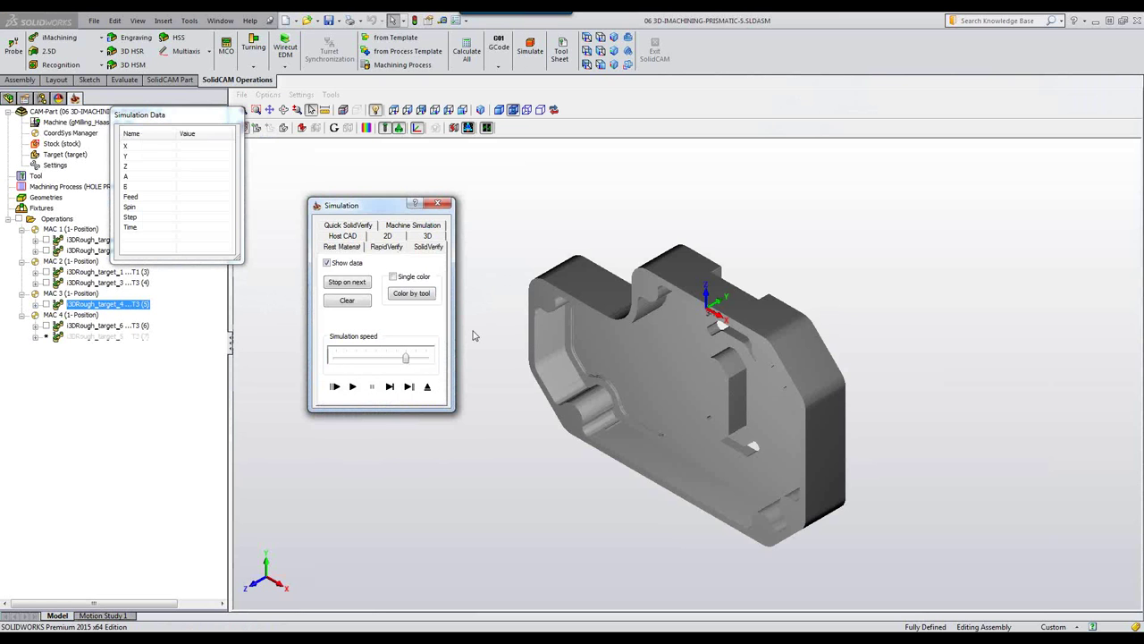
pyautogui.moveTo(679, 225); pyautogui.dragTo(609, 270, button='middle')
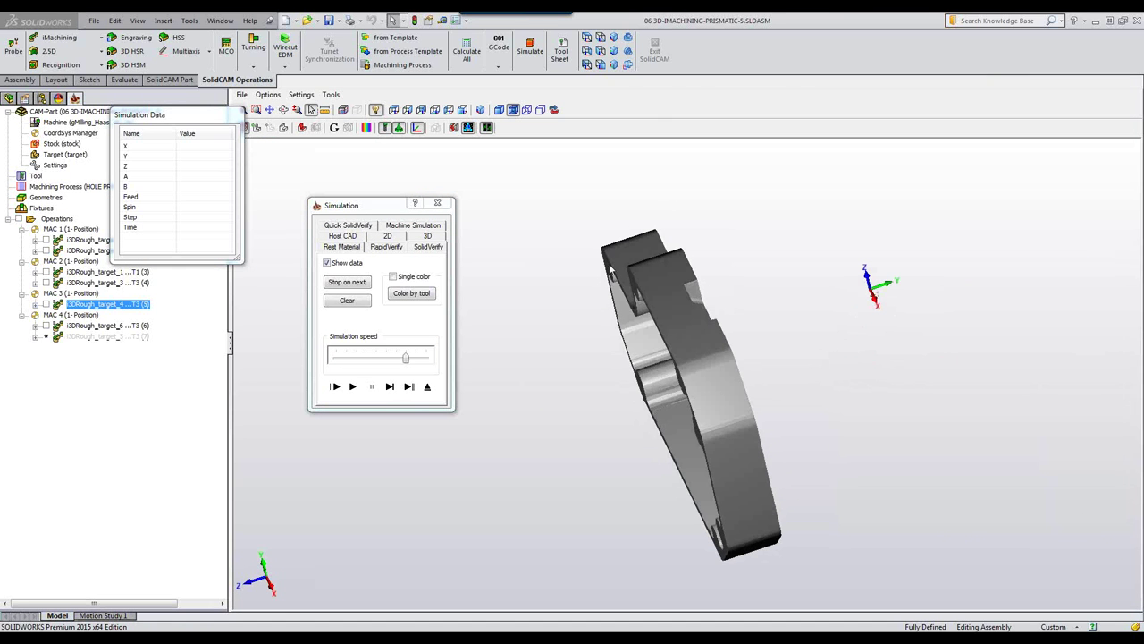
pyautogui.click(352, 385)
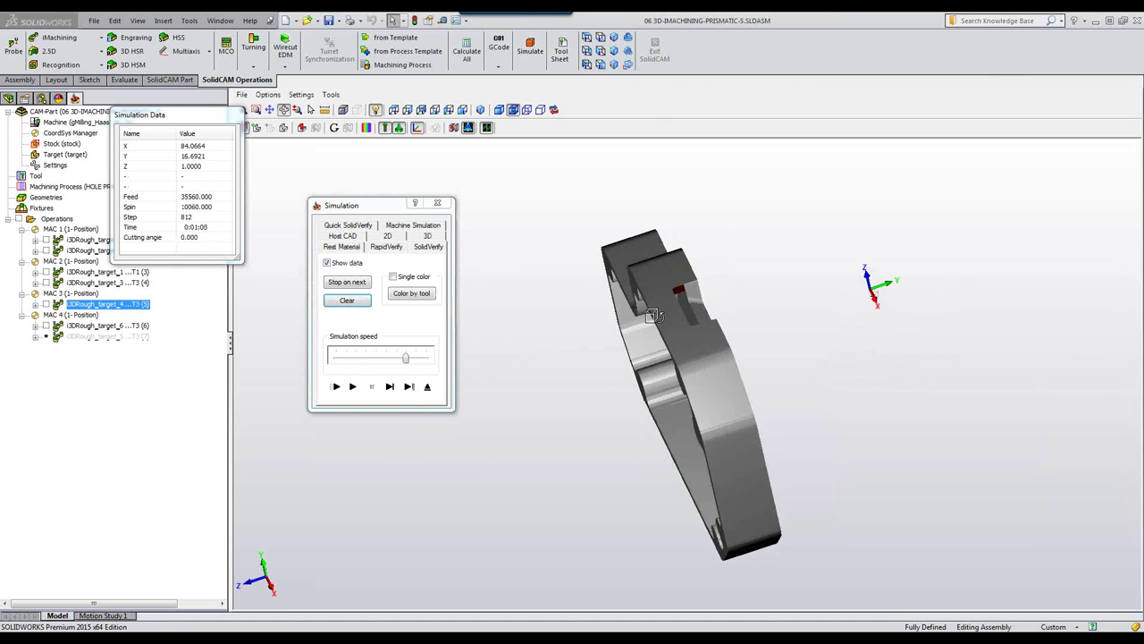
# Inspect the opening cut by i3DRough_target_4 up close from several angles, and exit the simulation
pyautogui.moveTo(649, 321); pyautogui.dragTo(659, 331, button='middle')
pyautogui.scroll(3, 689, 310)
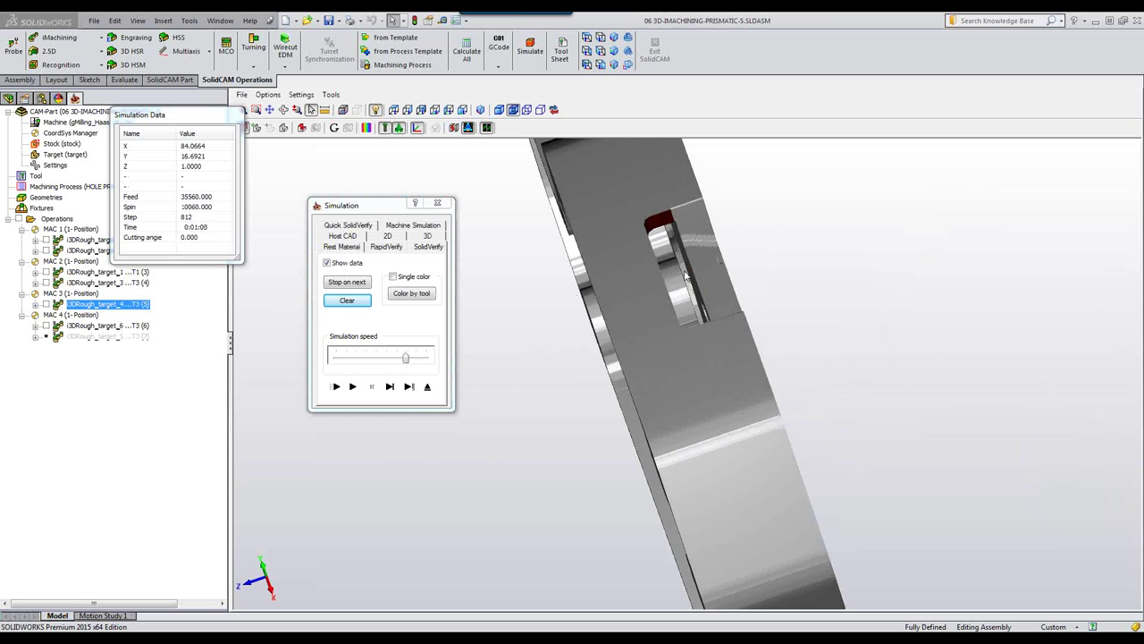
pyautogui.moveTo(671, 303); pyautogui.dragTo(697, 328, button='middle')
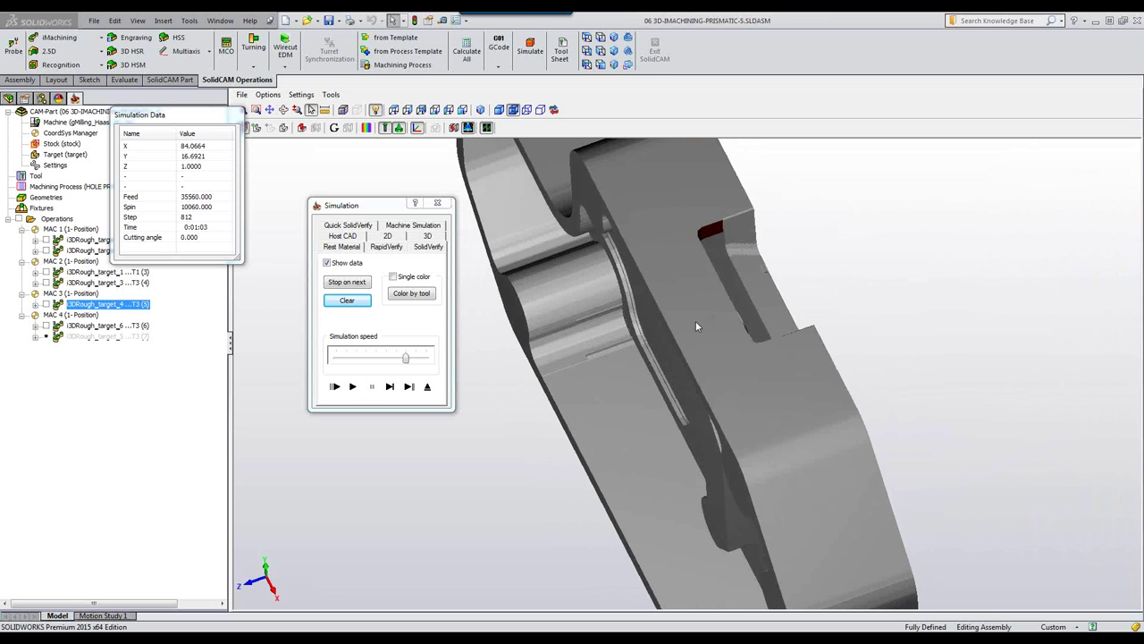
pyautogui.click(428, 387)
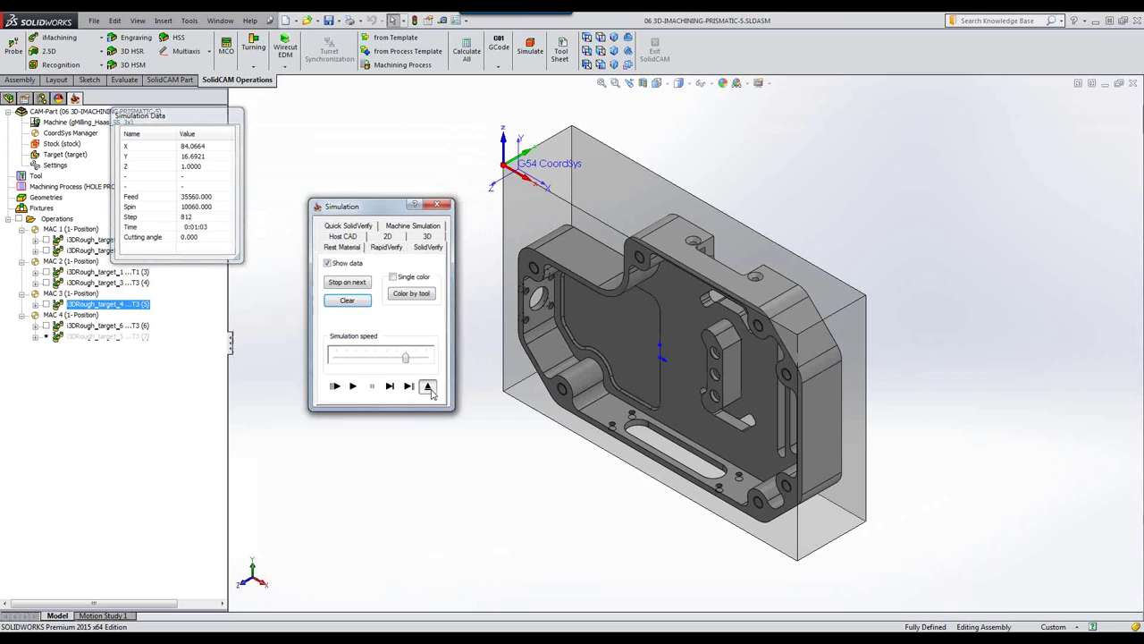
# Switch to the MAC 4 position, examine the 3D rest material of i3DRough_target_6, and close the operation without changes
pyautogui.click(72, 315)
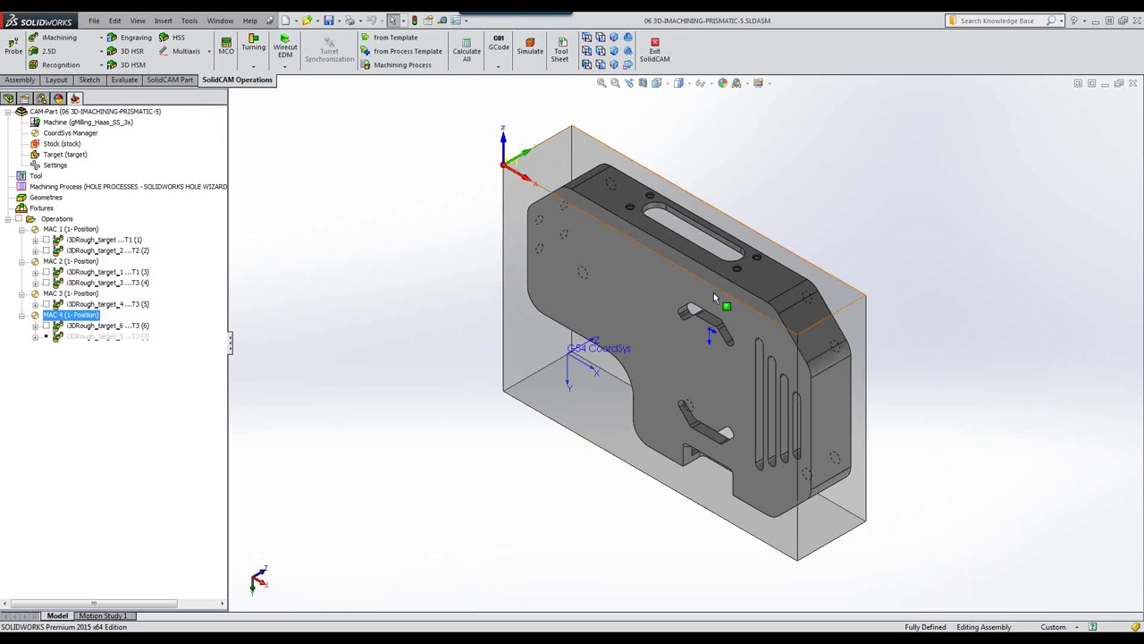
pyautogui.doubleClick(138, 327)
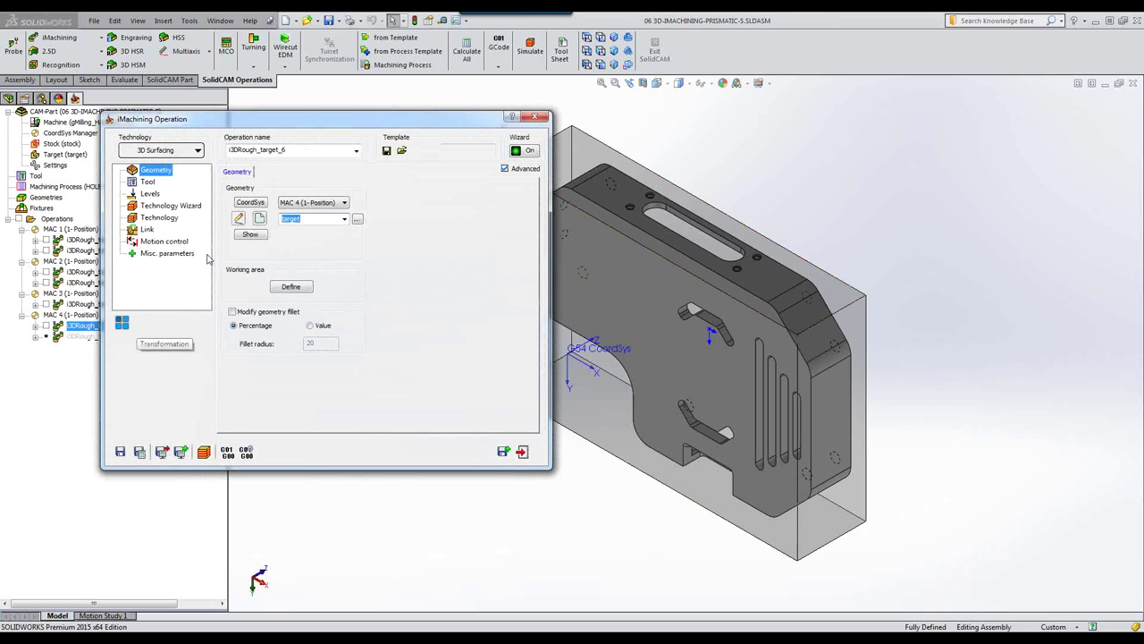
pyautogui.click(291, 288)
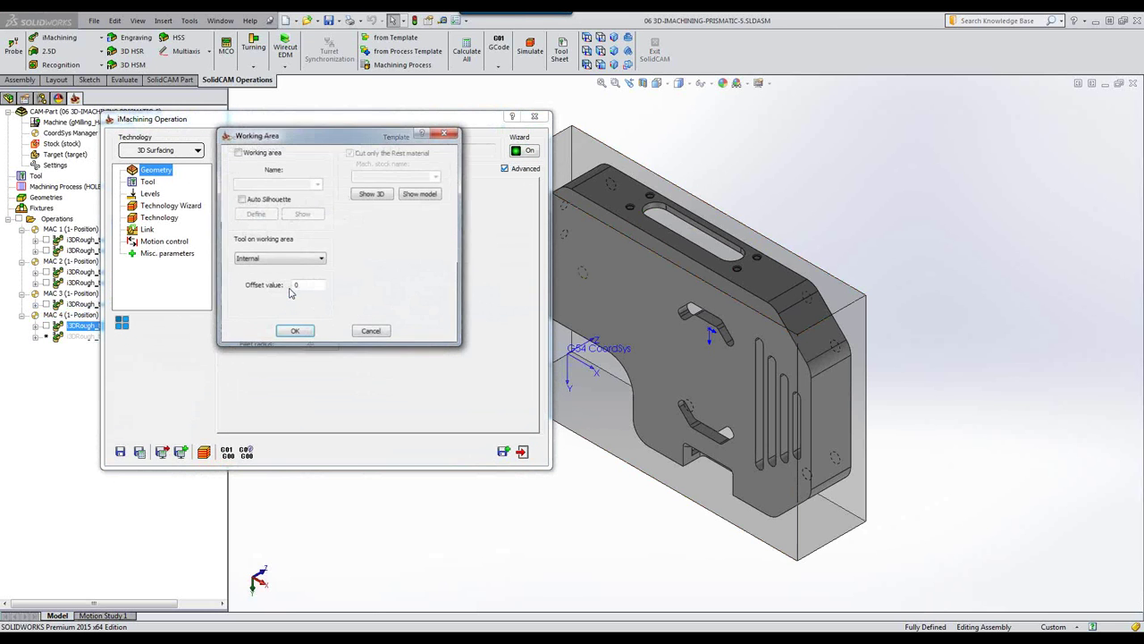
pyautogui.click(372, 193)
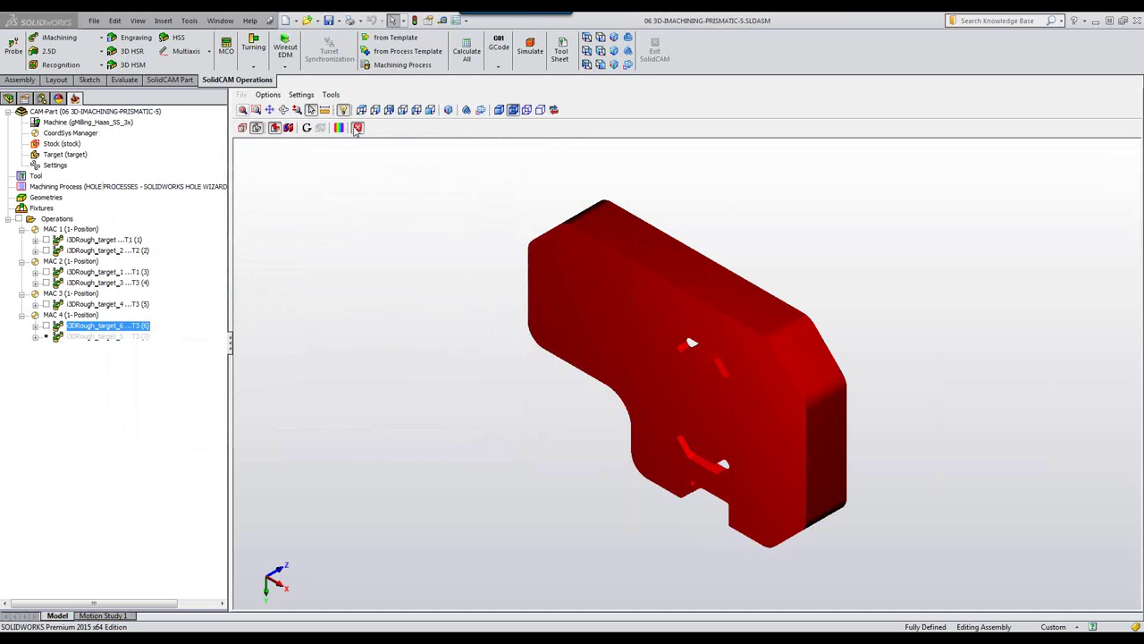
pyautogui.click(357, 128)
pyautogui.click(364, 333)
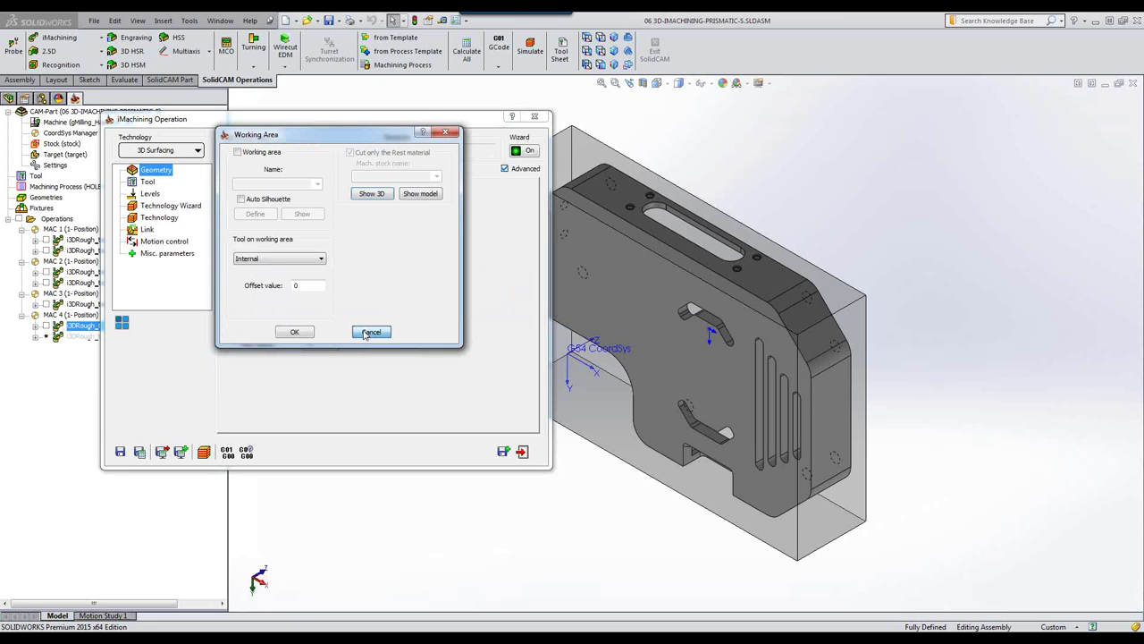
pyautogui.click(522, 451)
# Run the SolidVerify simulation of i3DRough_target_6 under MAC 4 through to the end, pausing partway, and exit it
pyautogui.click(528, 68)
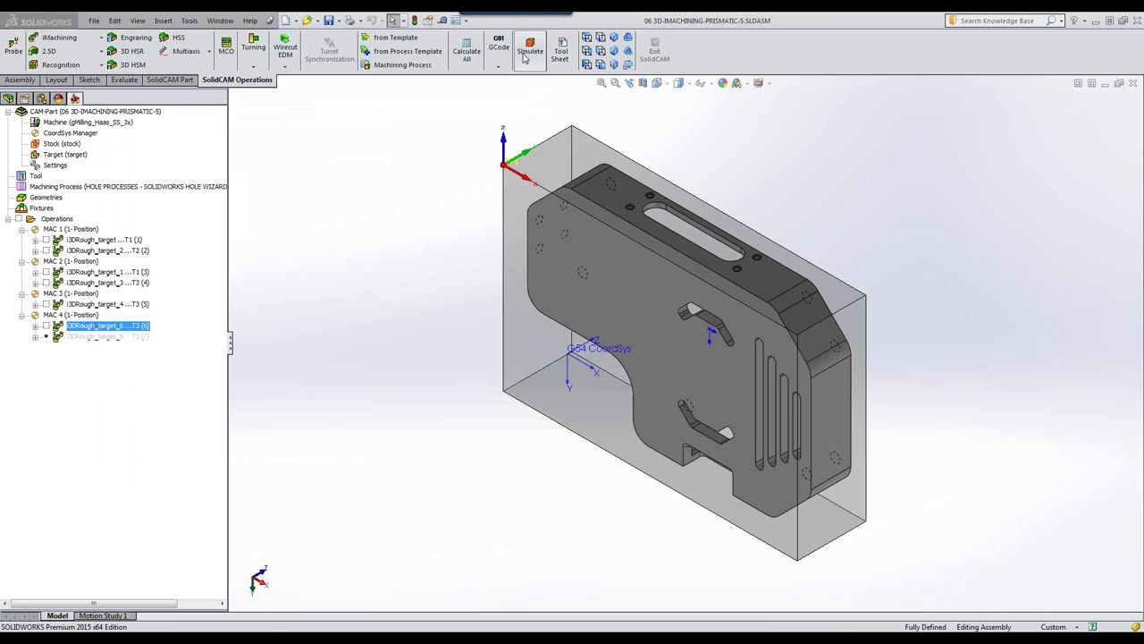
pyautogui.click(428, 246)
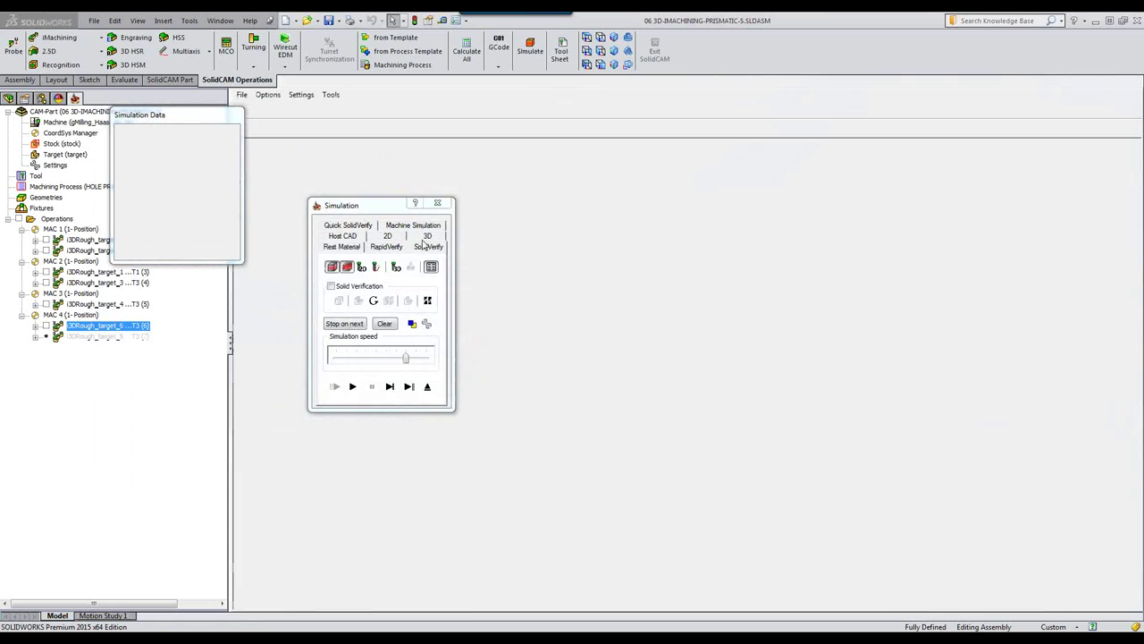
pyautogui.click(352, 386)
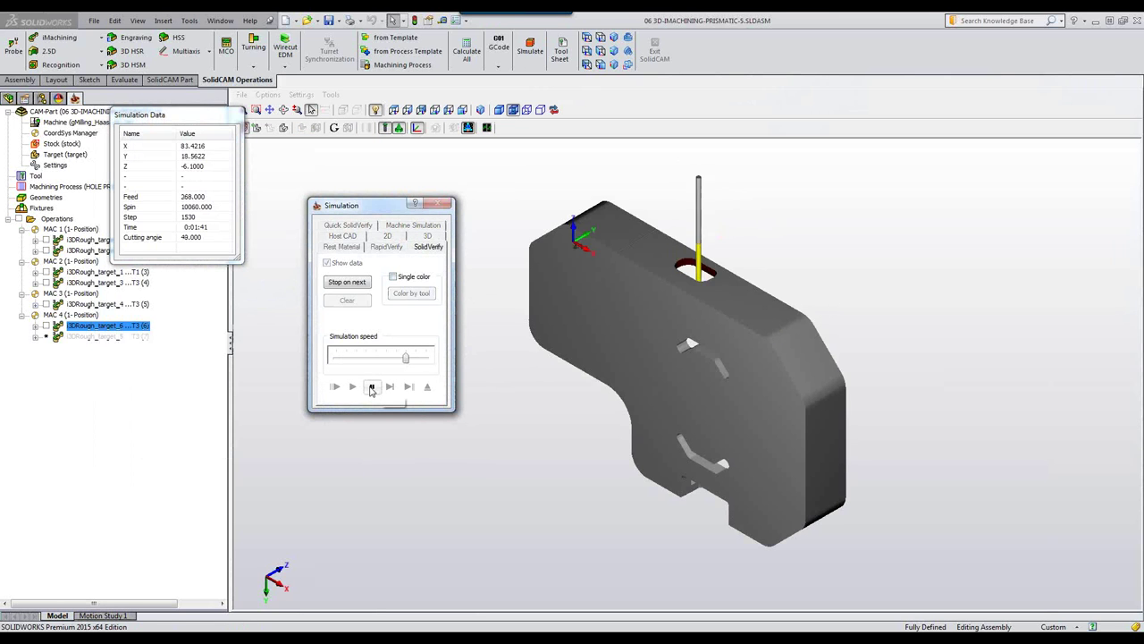
pyautogui.click(372, 386)
pyautogui.click(353, 386)
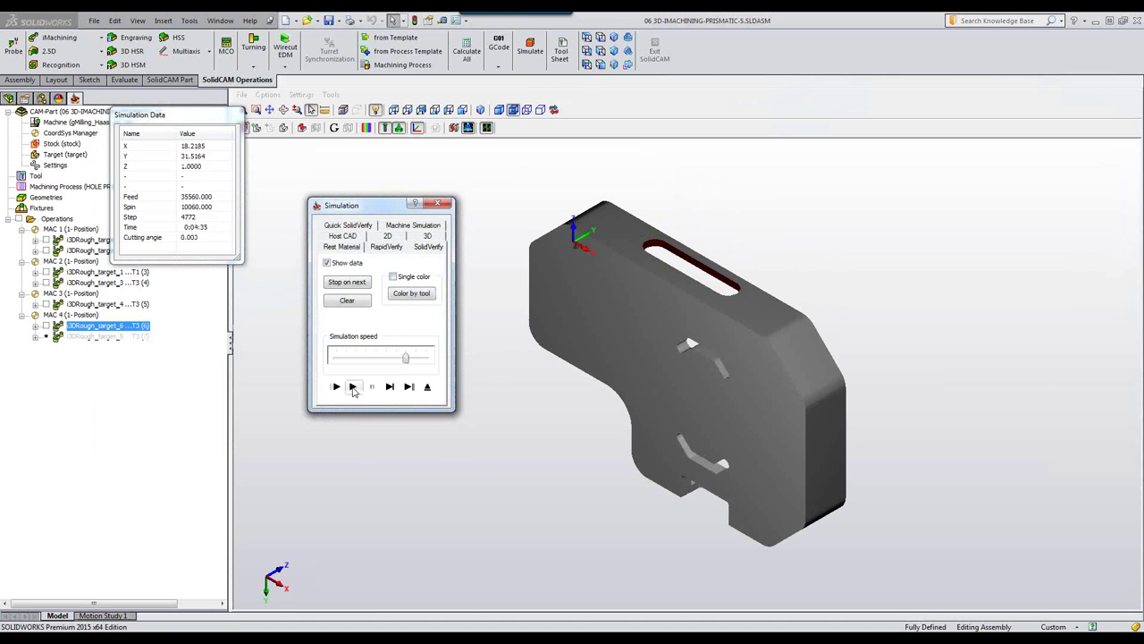
pyautogui.click(427, 387)
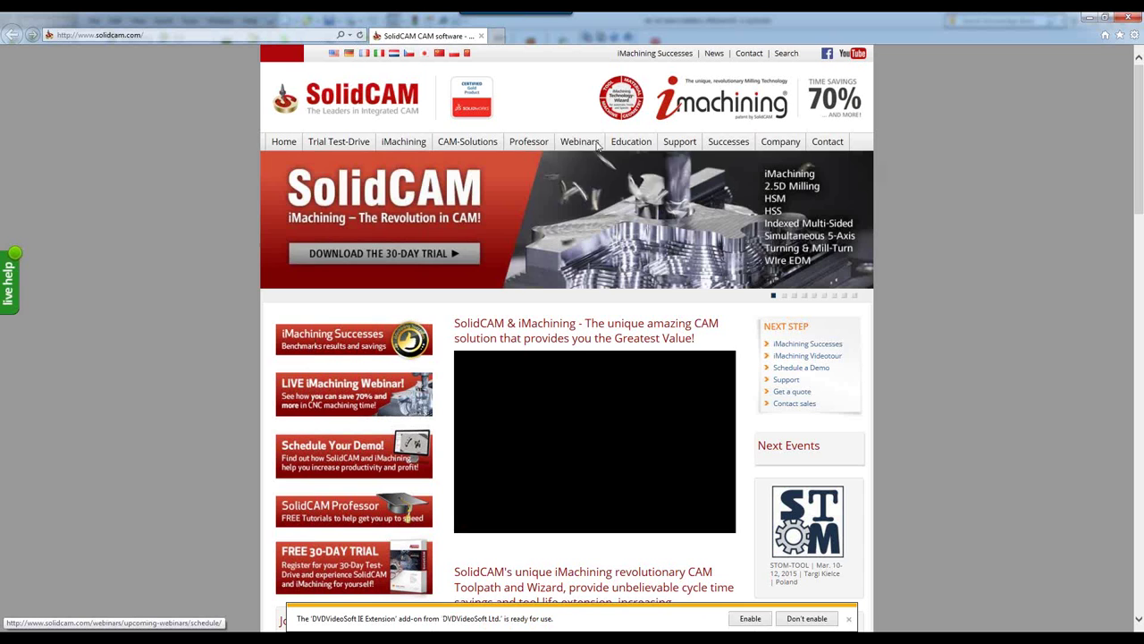
# On the SolidCAM website, look up the latest webinar recordings, view the SolidWorks Hole Wizard Feature Recognition page, and open the AFRM Webinar Series
pyautogui.moveTo(598, 146)
pyautogui.click(584, 184)
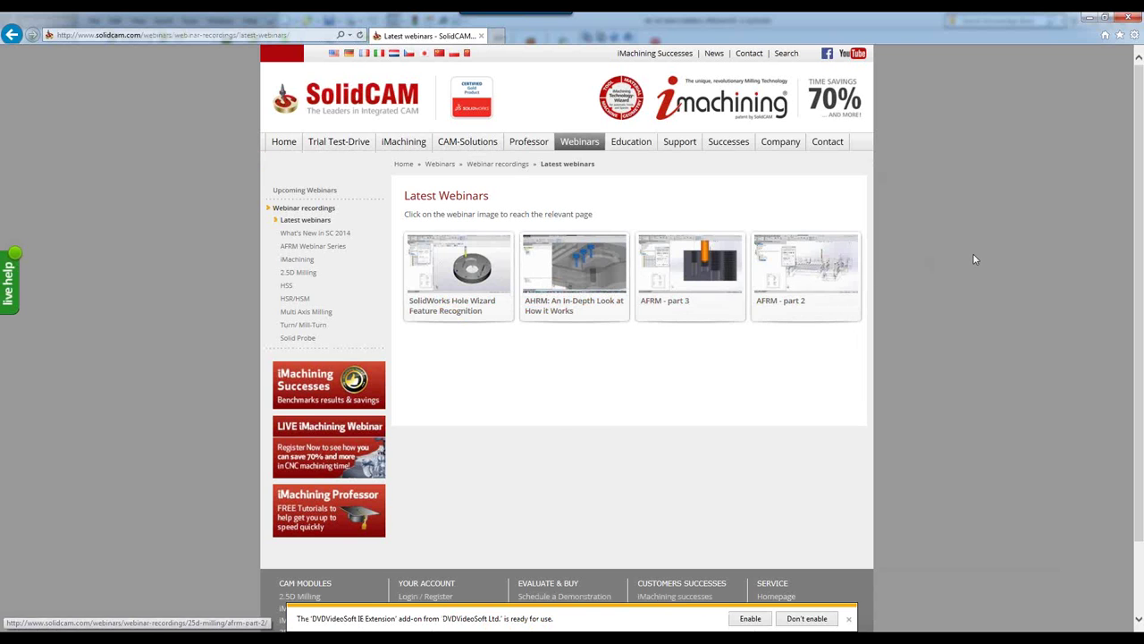
pyautogui.click(467, 277)
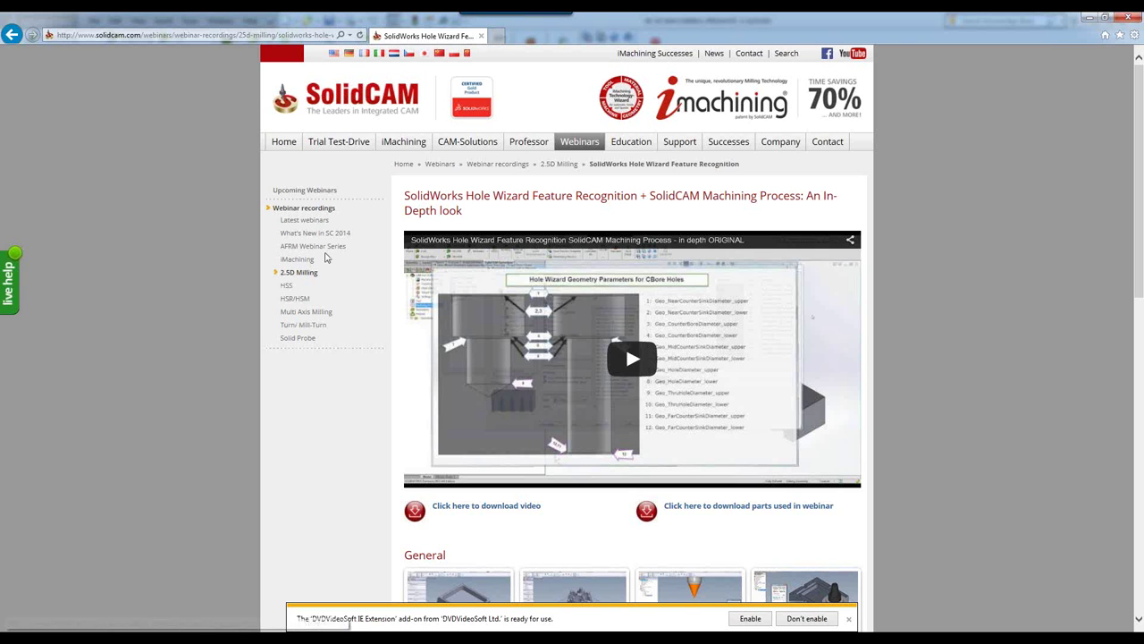
pyautogui.click(326, 252)
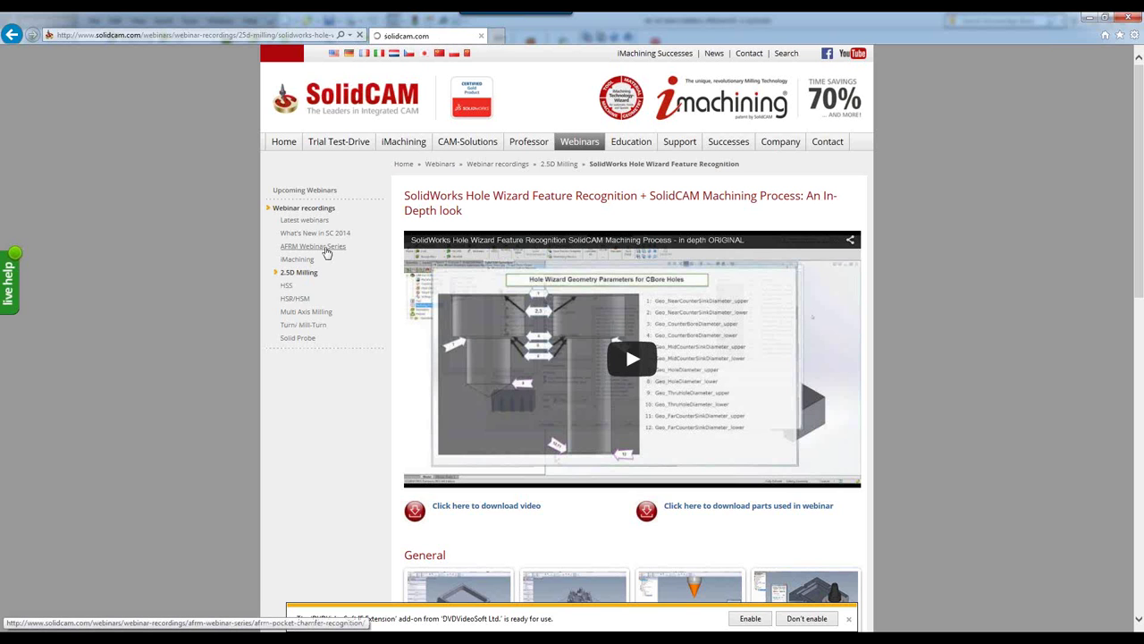